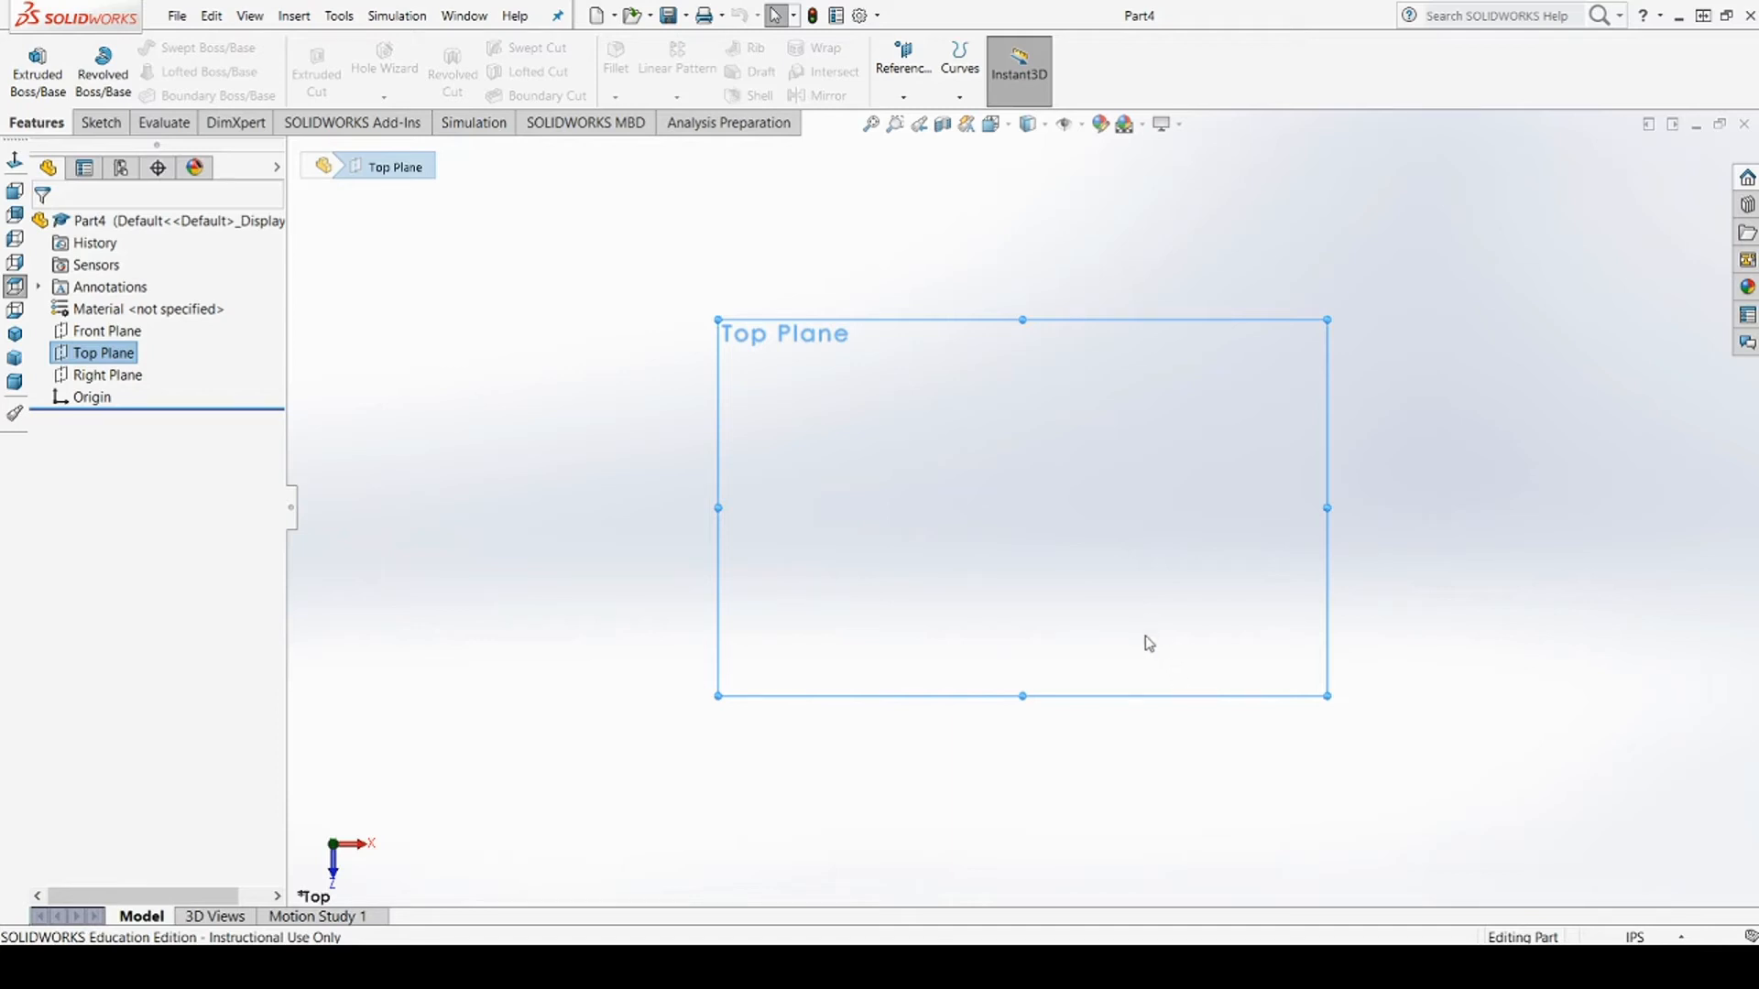
{"action": "middle_click_drag", "start_coordinate": [1135, 605], "coordinate": [1185, 473]}
{"action": "scroll", "coordinate": [1080, 448], "scroll_direction": "up", "scroll_amount": 5}
{"action": "scroll", "coordinate": [982, 553], "scroll_direction": "down", "scroll_amount": 10}
{"action": "scroll", "coordinate": [932, 581], "scroll_direction": "up", "scroll_amount": 6}
{"action": "middle_click_drag", "start_coordinate": [797, 589], "coordinate": [1133, 928]}
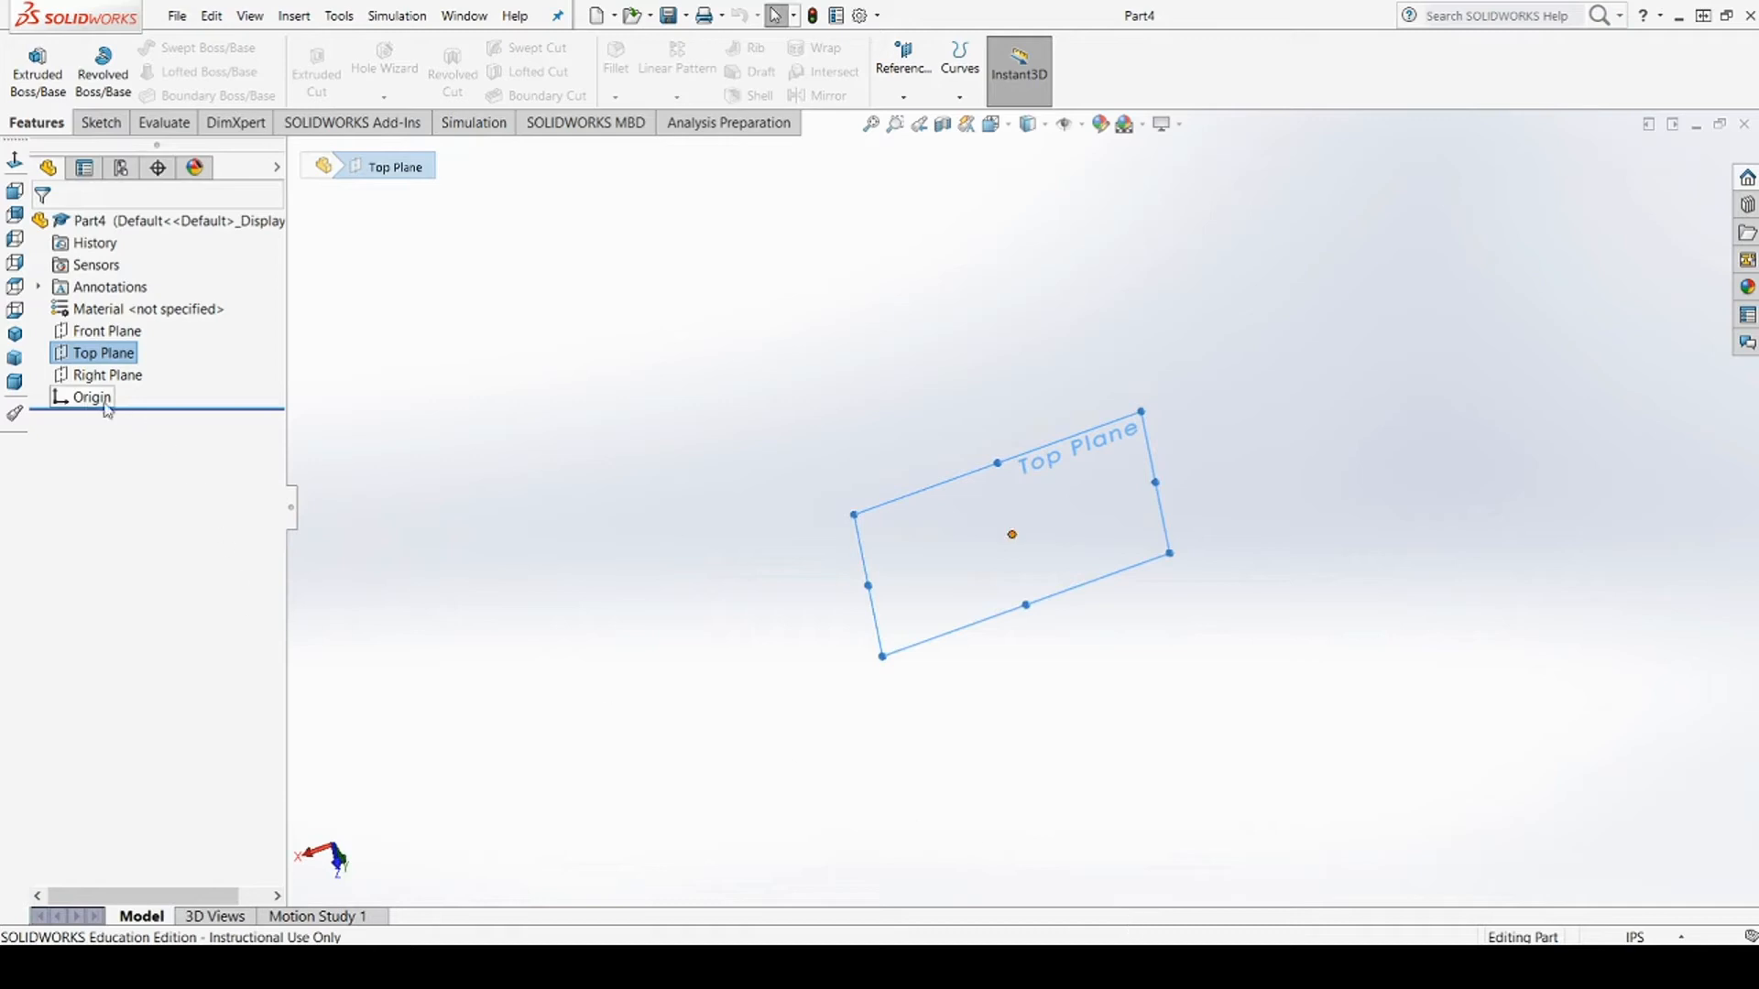
Set the view to Top and start a new sketch on the Top Plane
{"action": "left_click", "coordinate": [15, 286]}
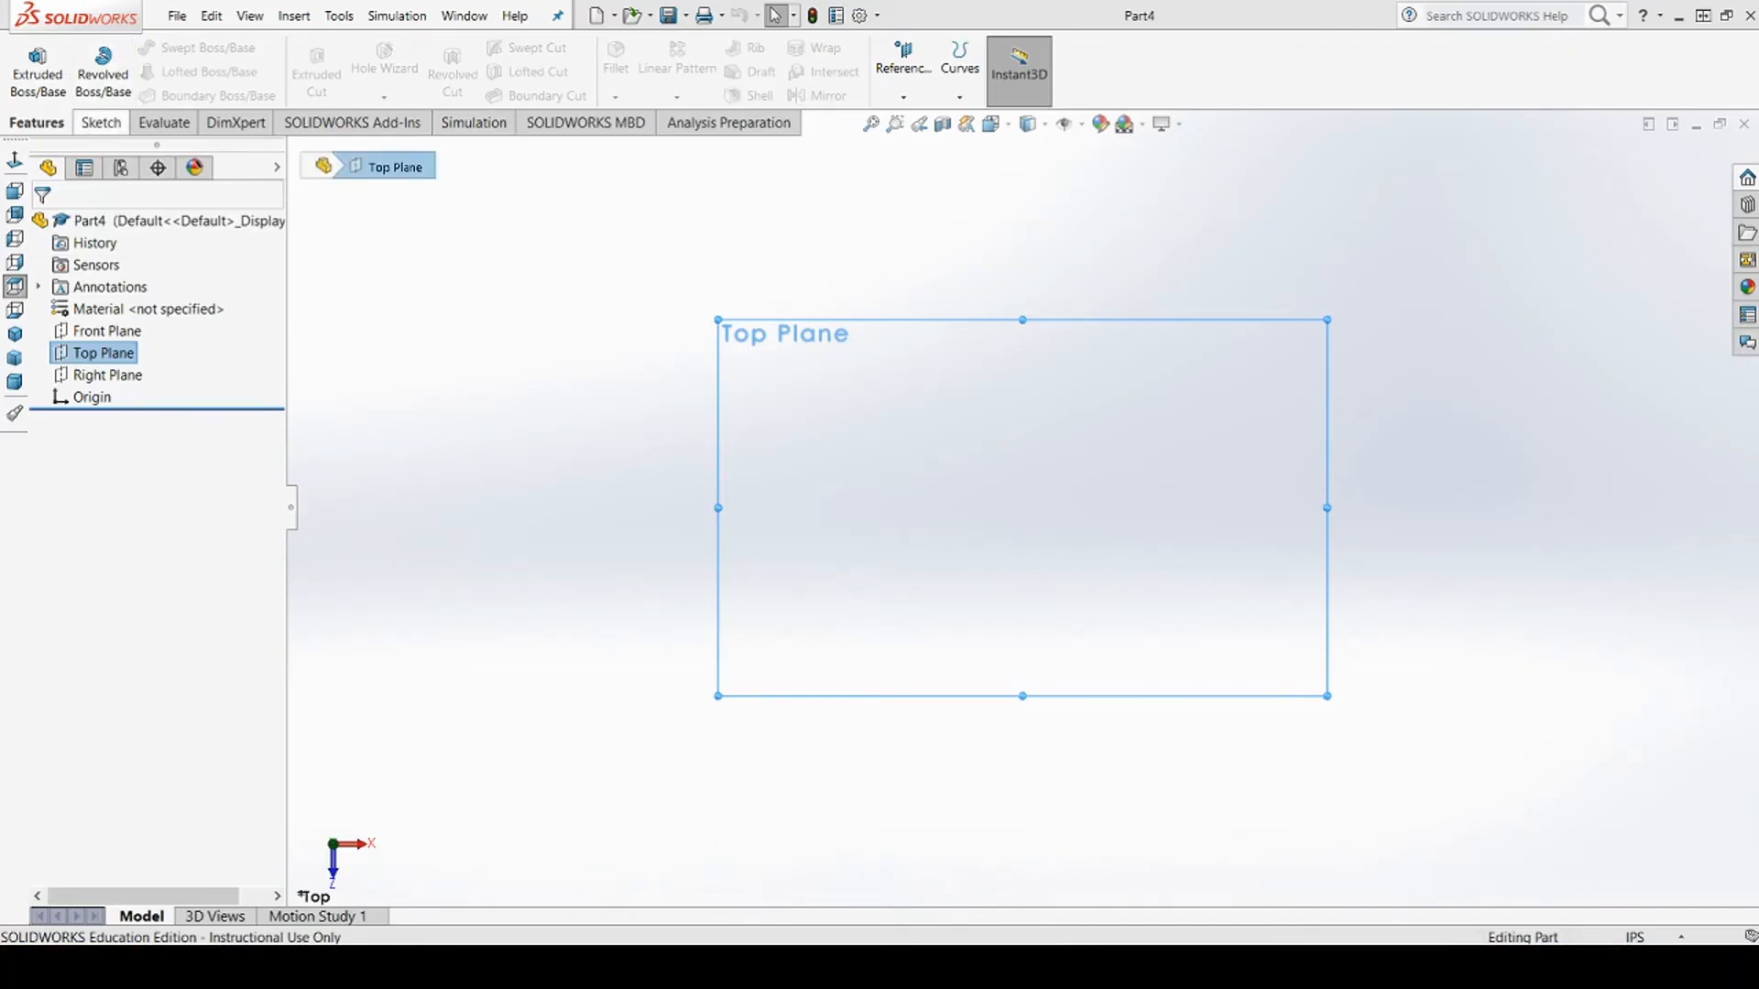
{"action": "left_click", "coordinate": [346, 388]}
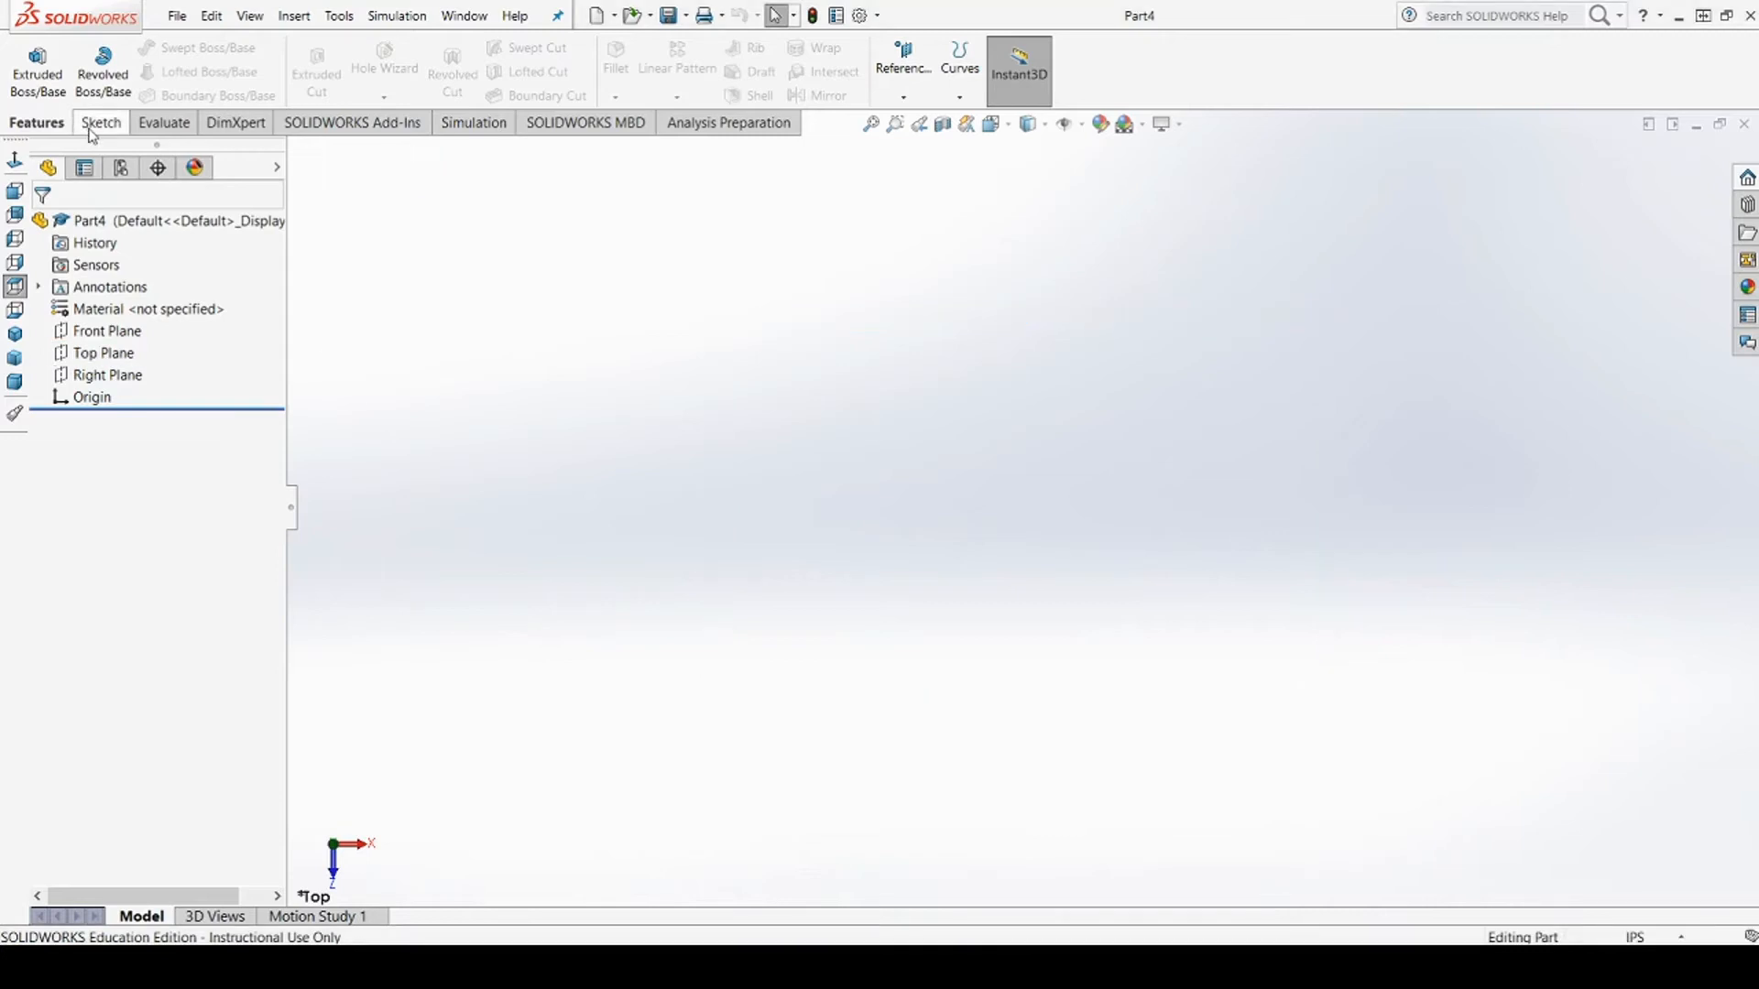
{"action": "left_click", "coordinate": [96, 124]}
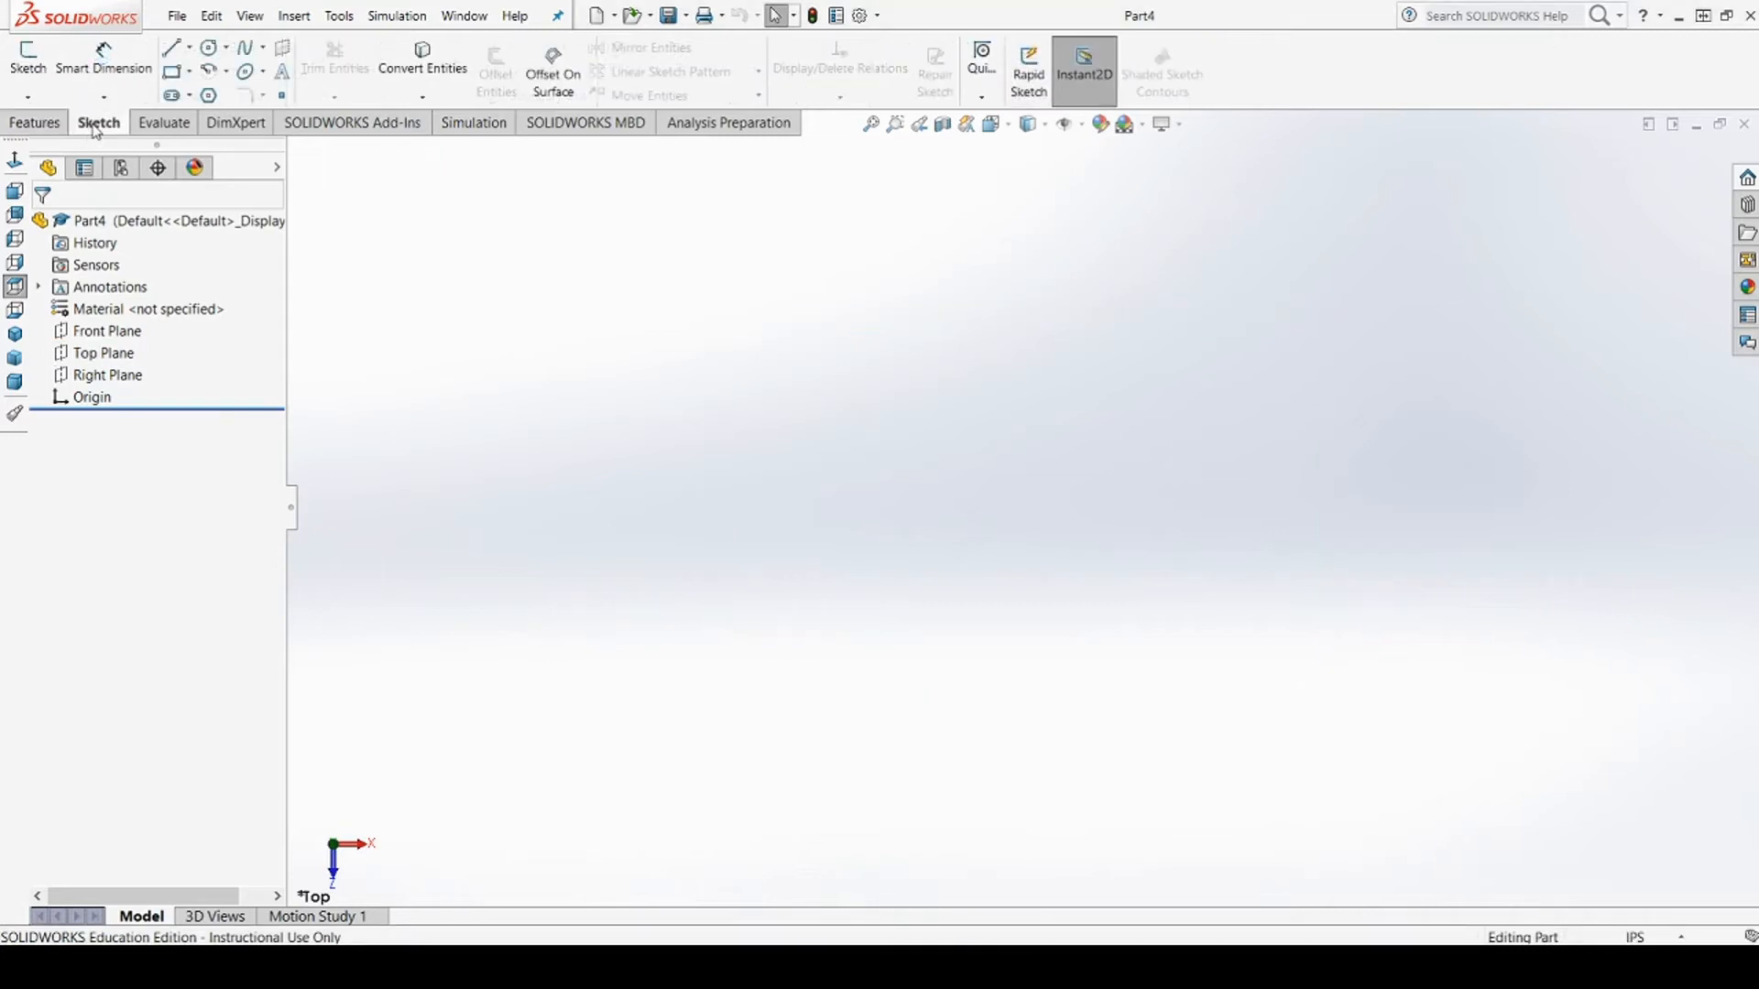
{"action": "left_click", "coordinate": [96, 353]}
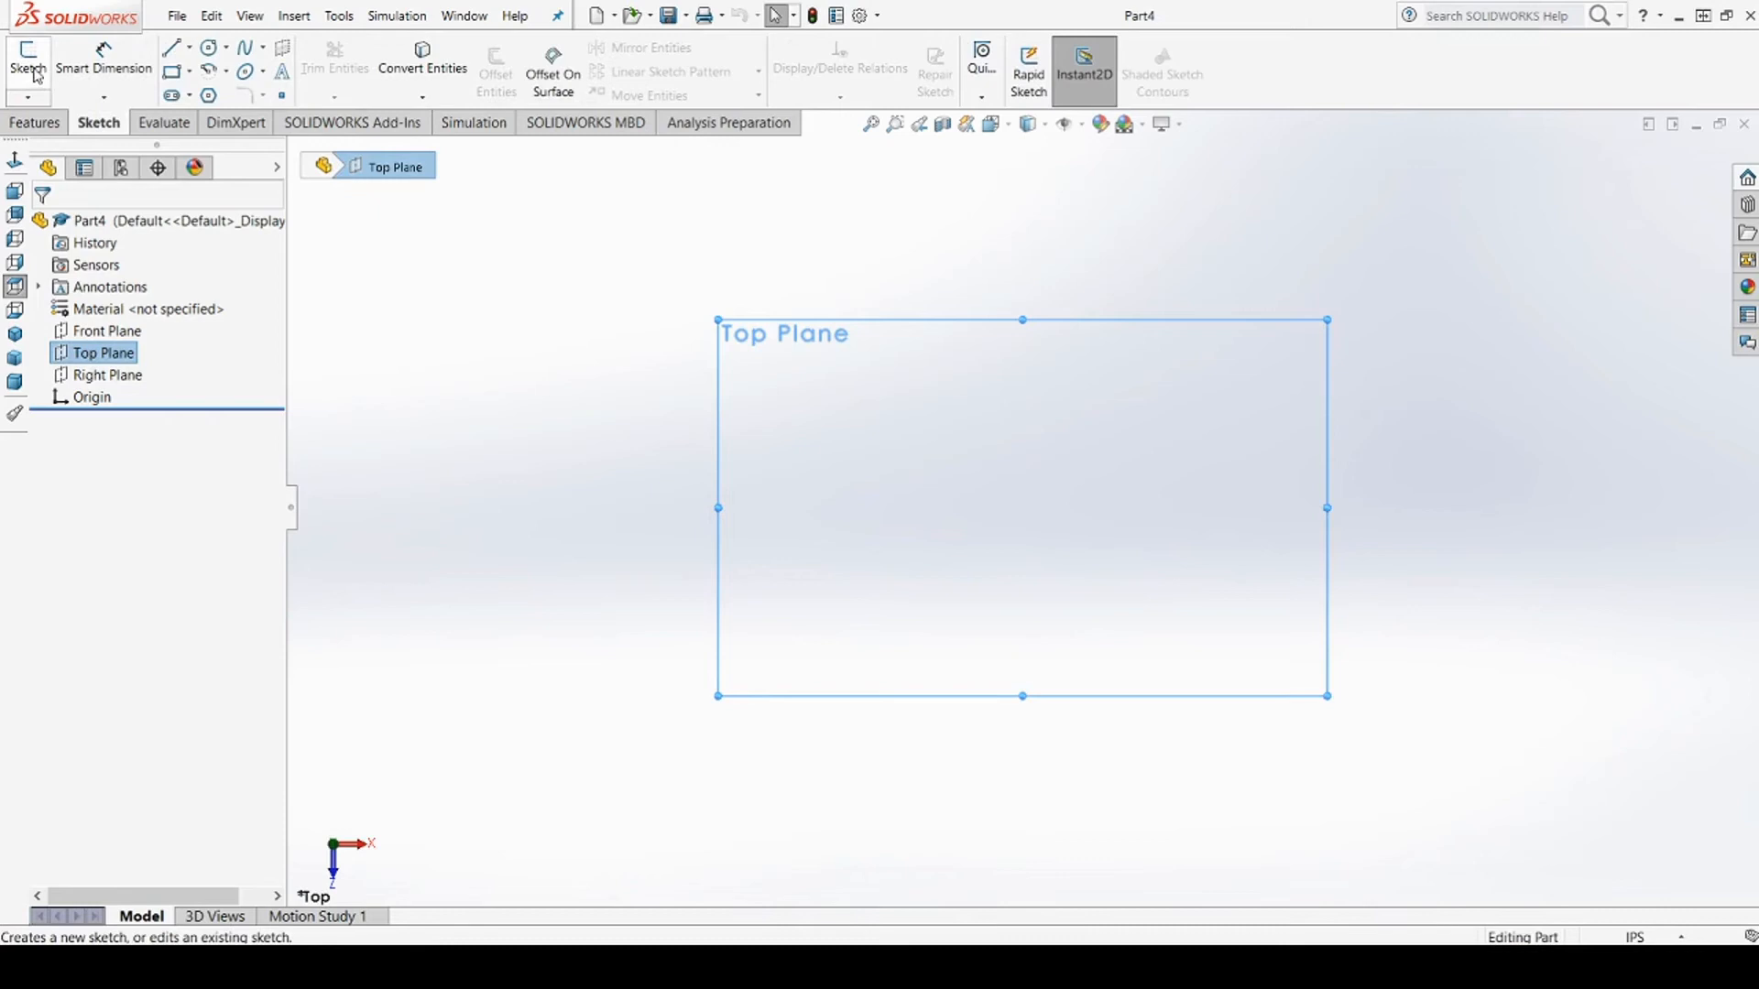
{"action": "left_click", "coordinate": [512, 354]}
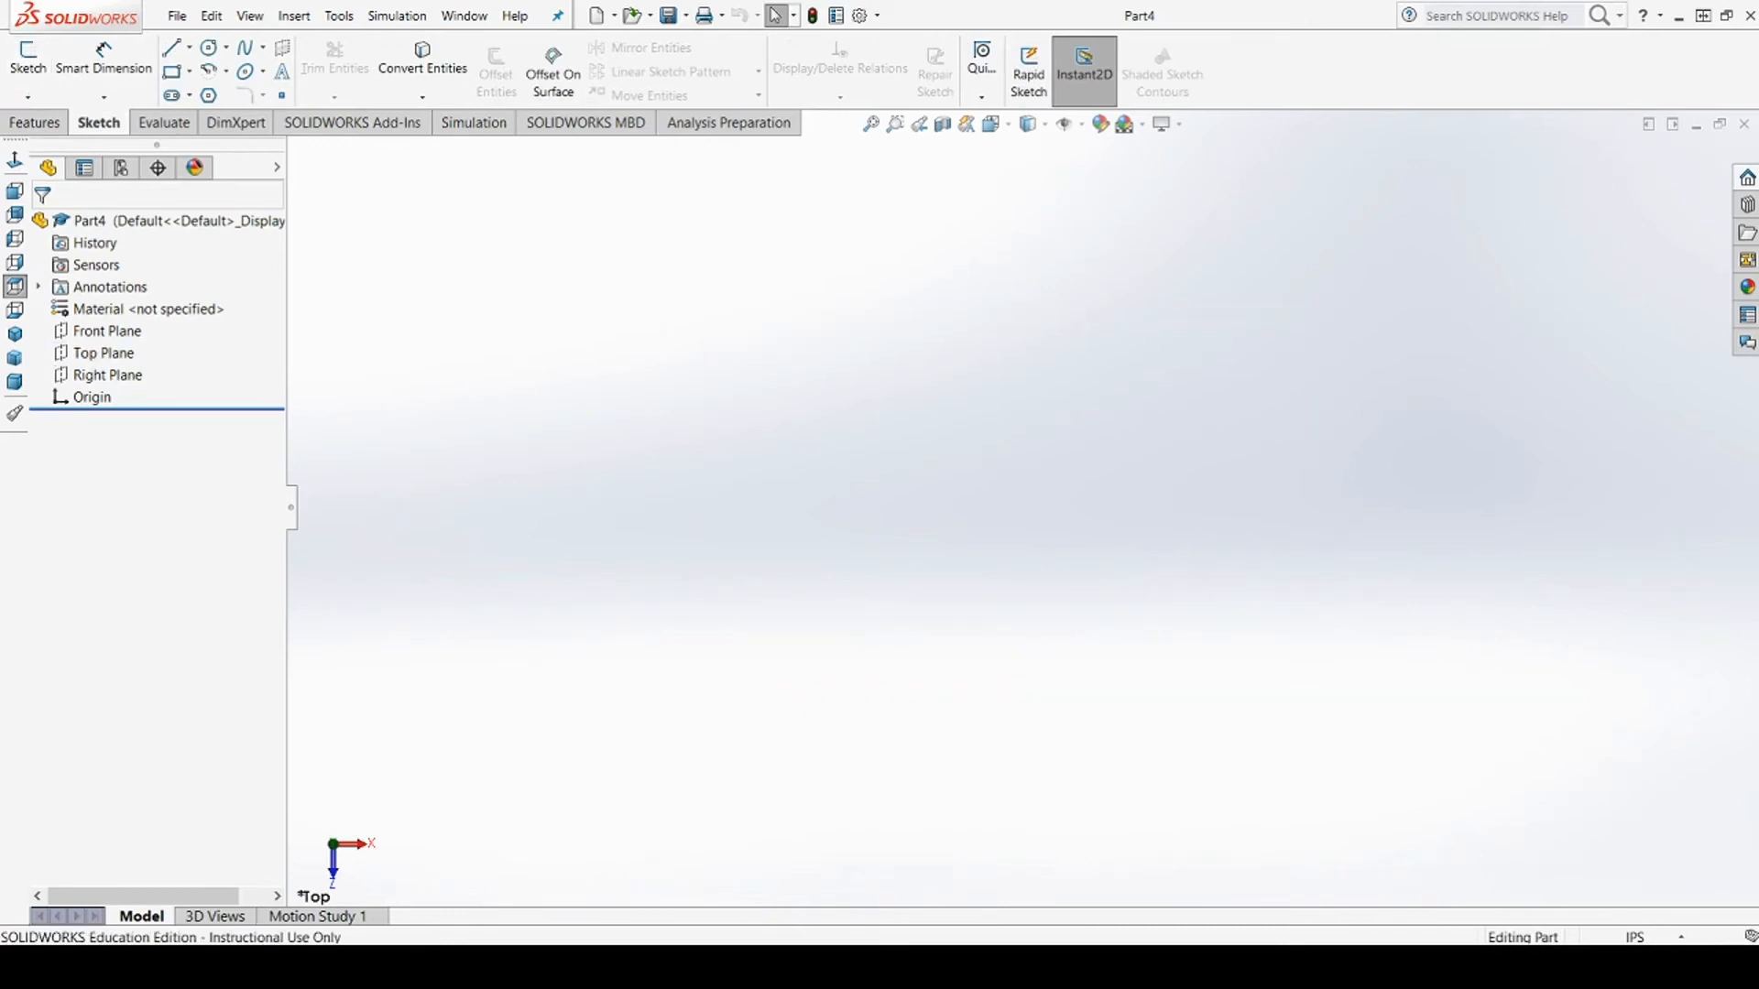
{"action": "left_click", "coordinate": [24, 56]}
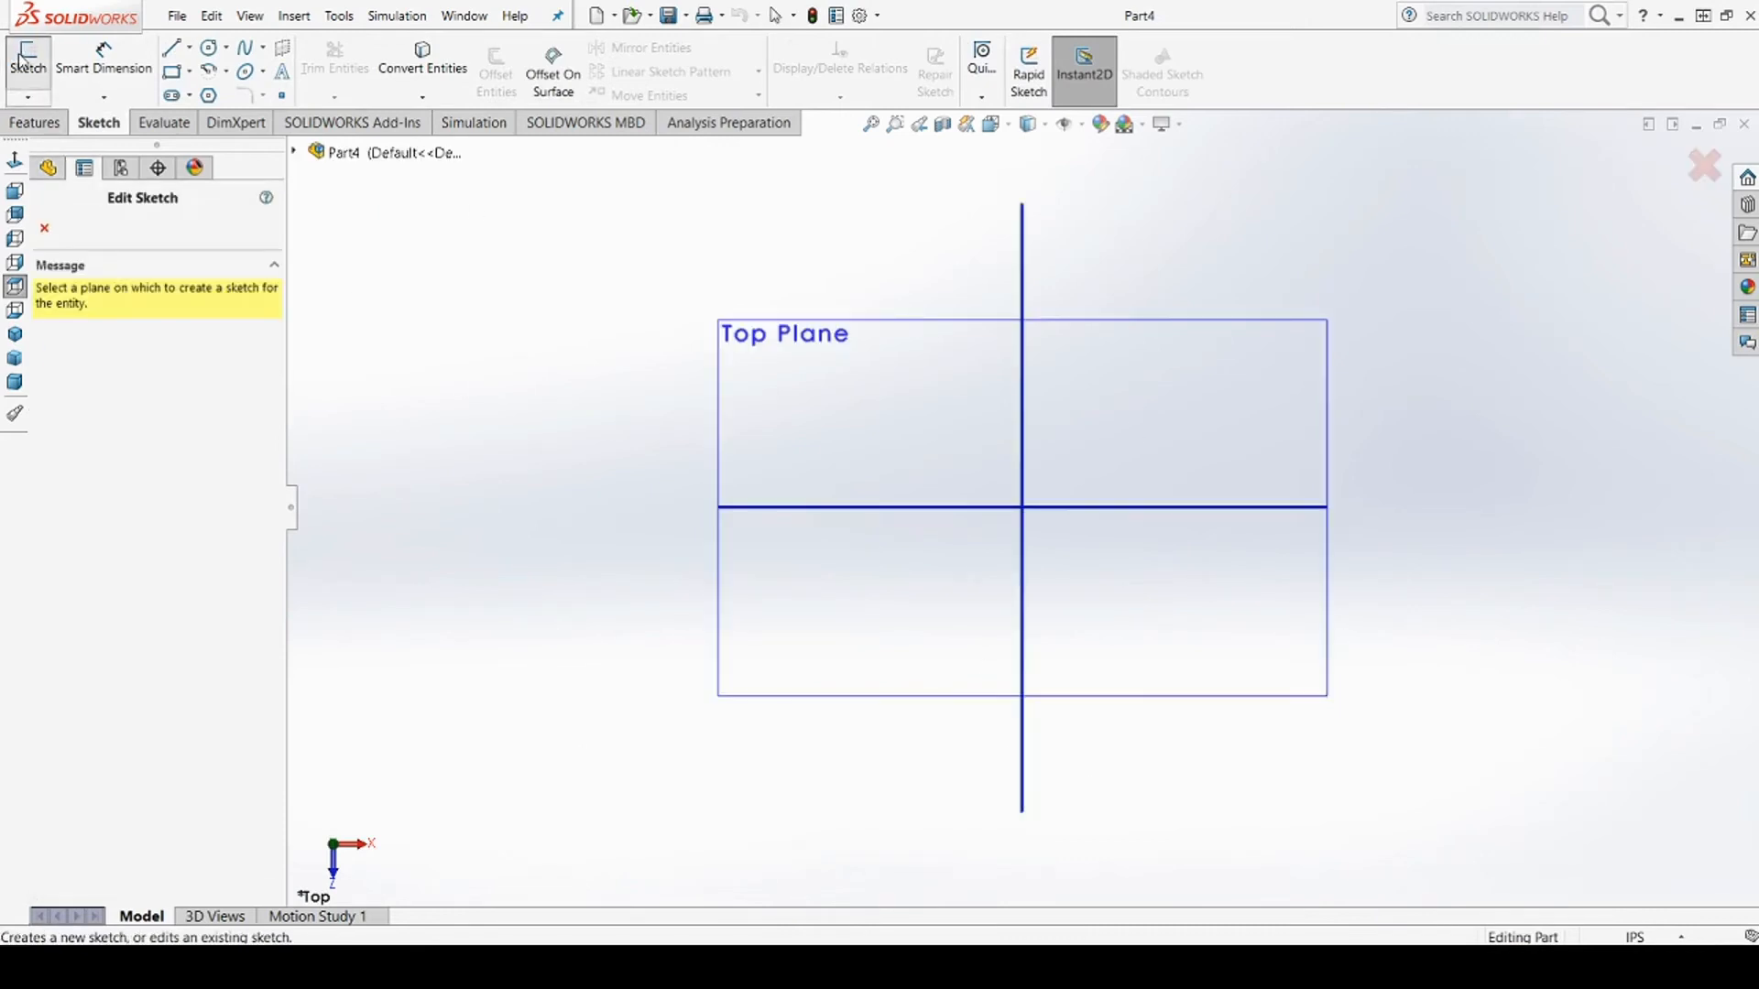
{"action": "left_click", "coordinate": [885, 335]}
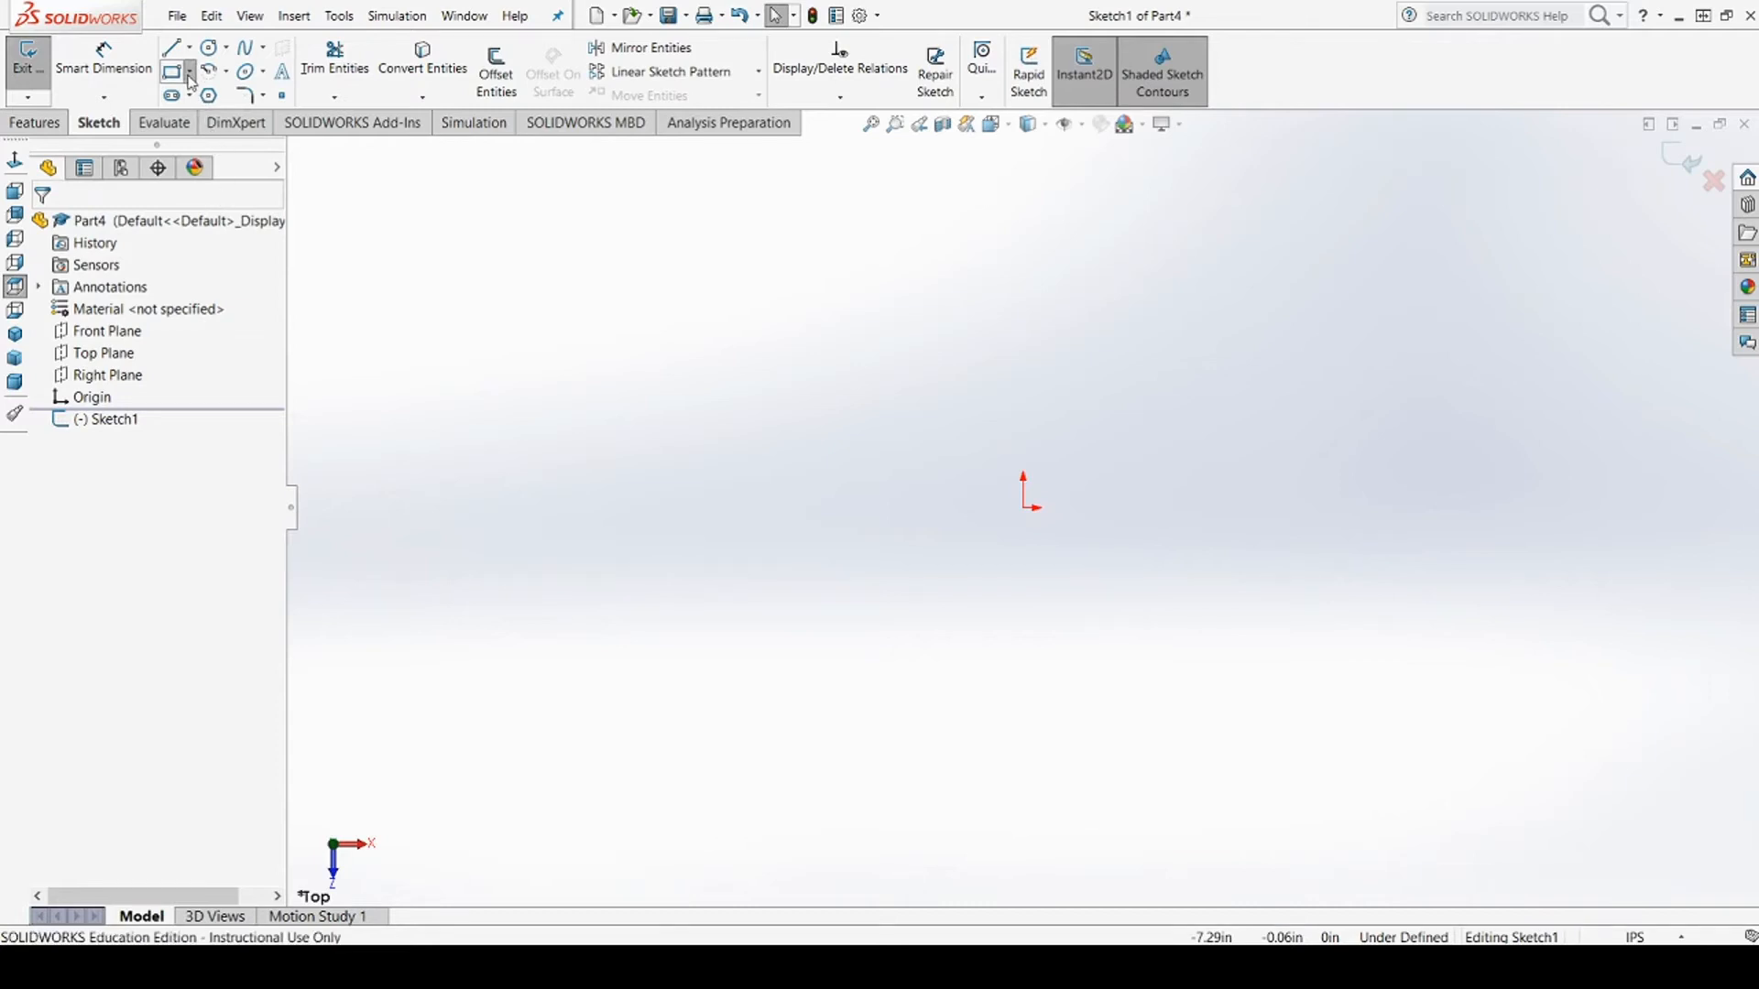
Sketch a center rectangle centred on the origin, about 3.42 in wide and 3.47 in high
{"action": "left_click", "coordinate": [211, 131]}
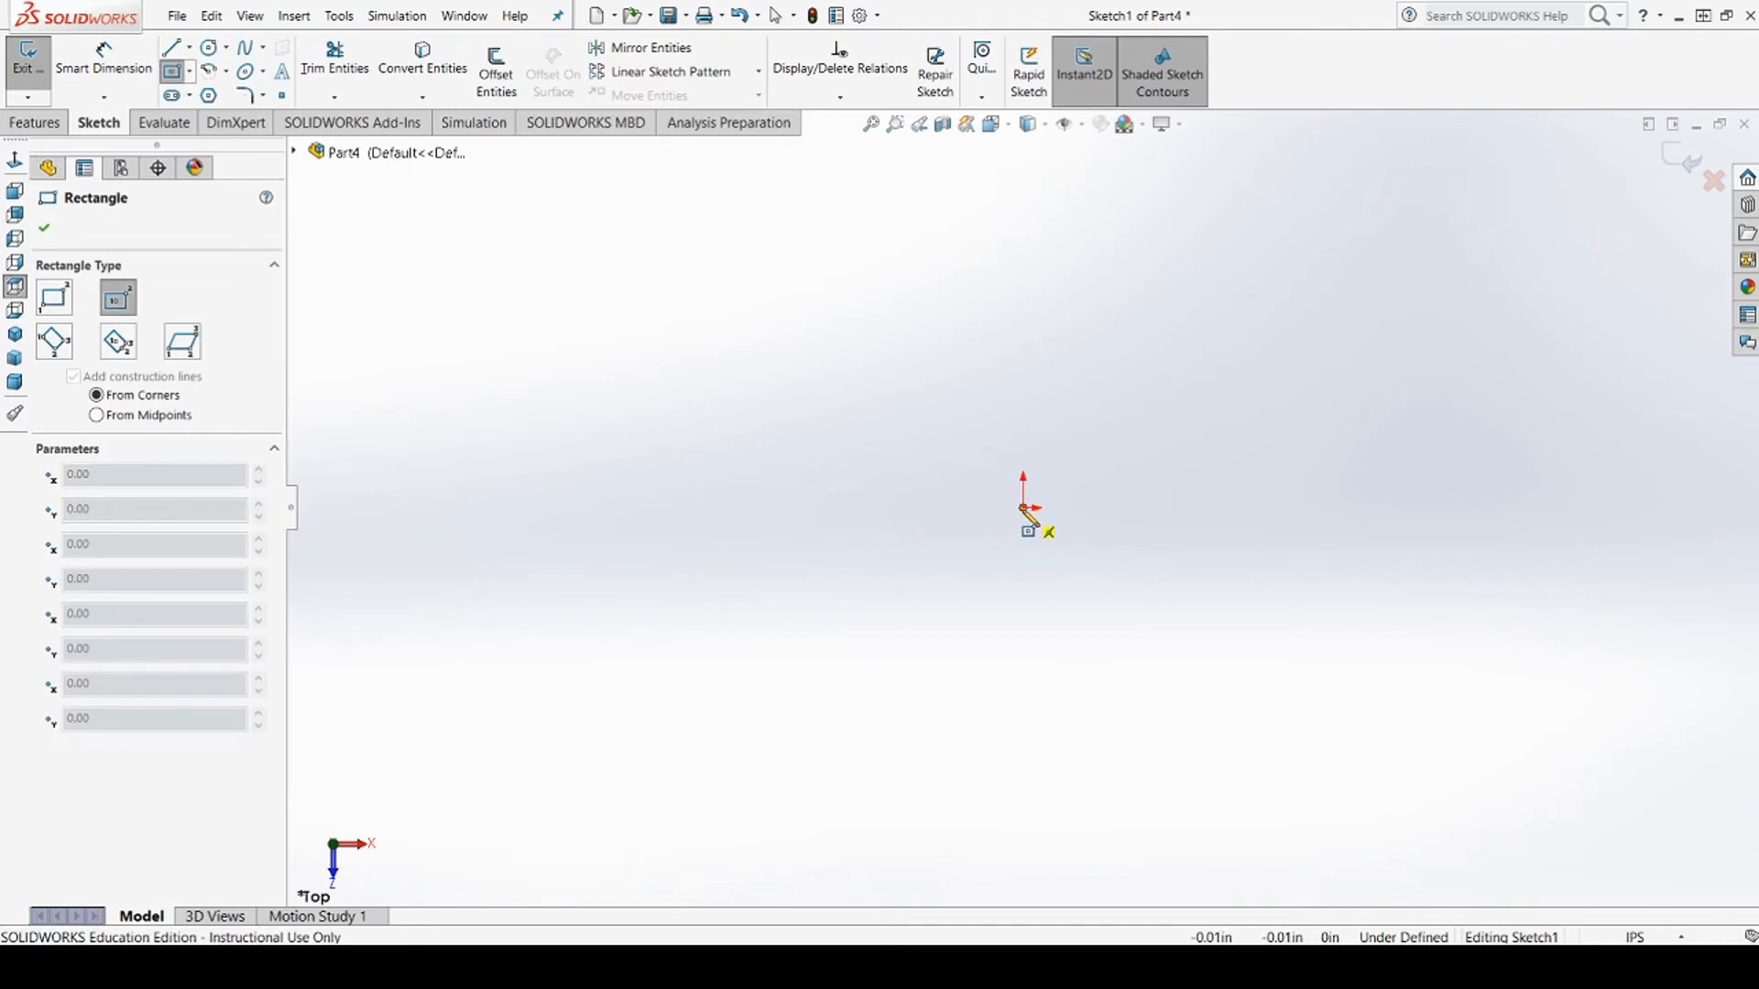
{"action": "left_click", "coordinate": [1023, 506]}
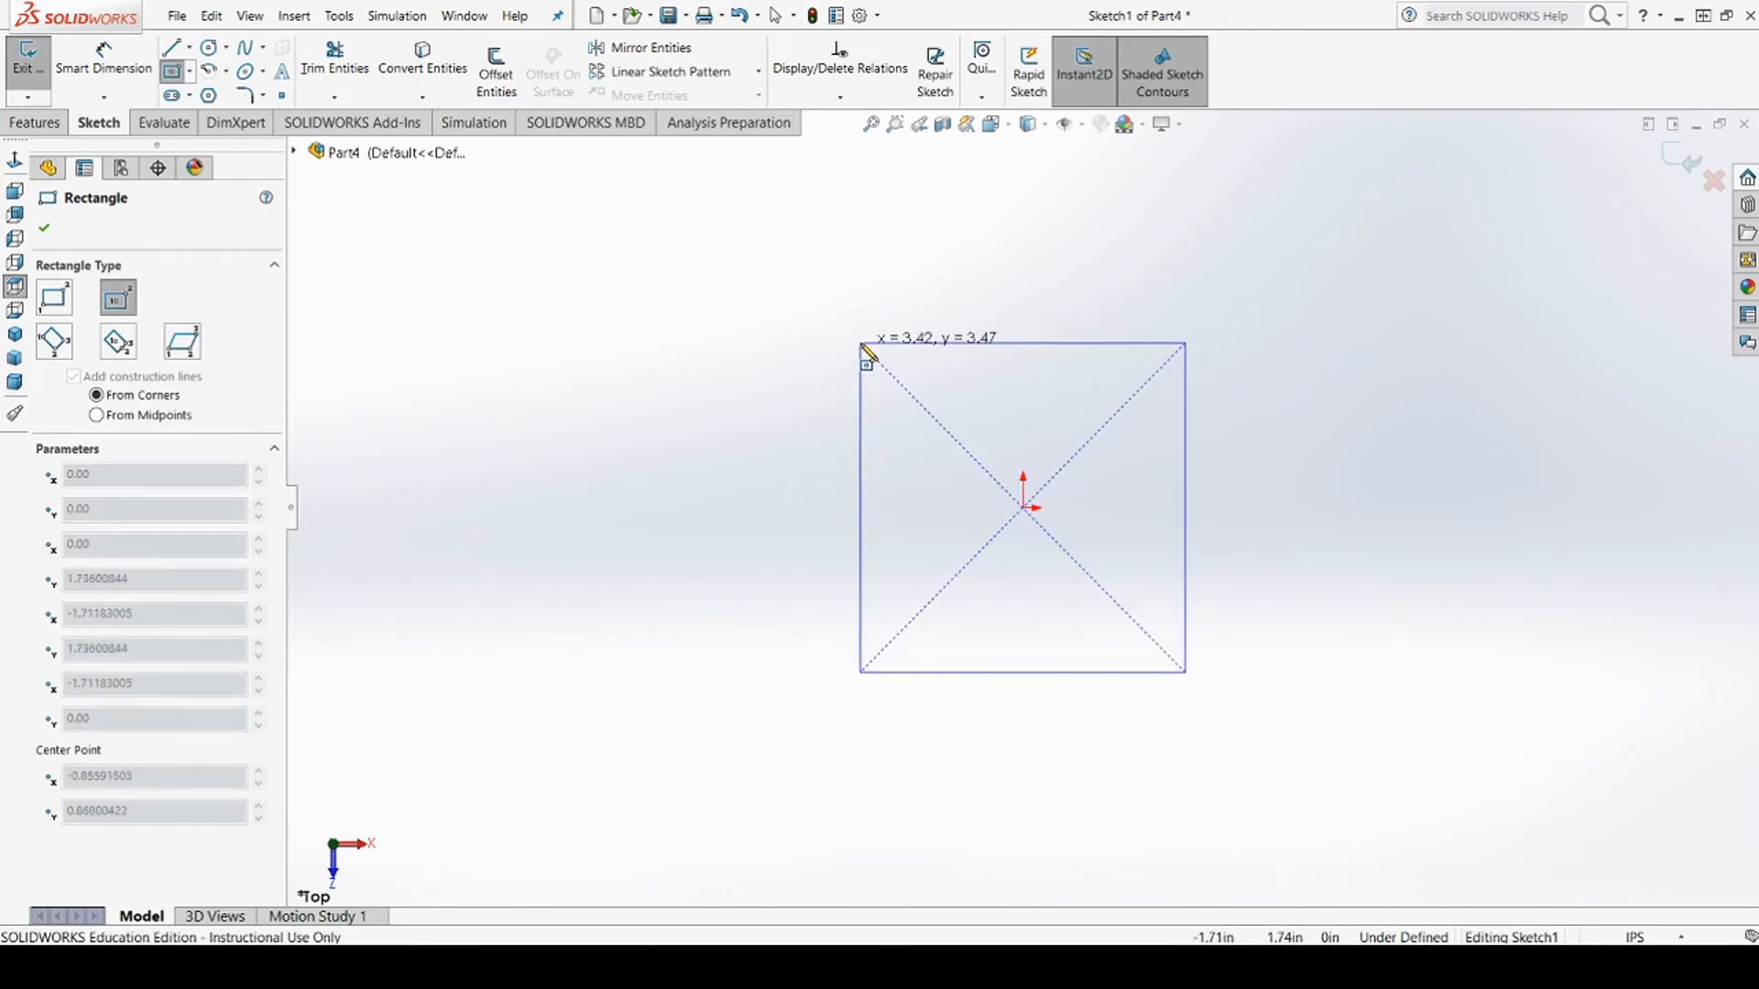
{"action": "left_click", "coordinate": [861, 344]}
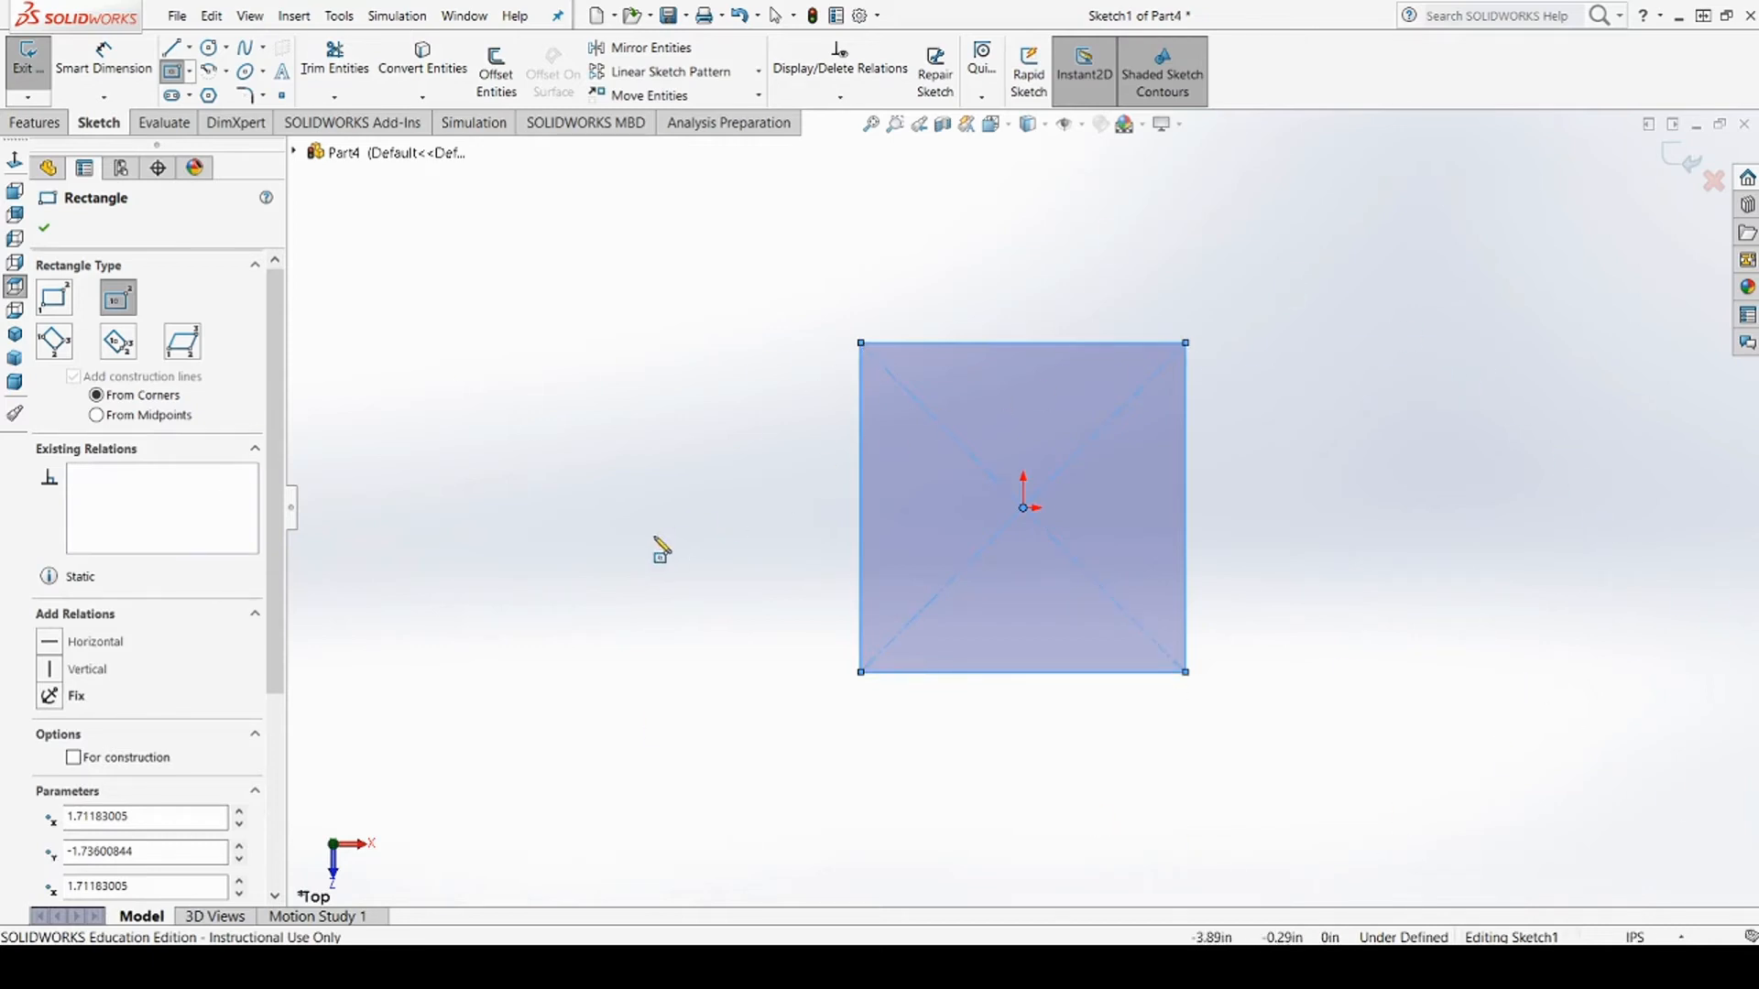
{"action": "scroll", "coordinate": [116, 719], "scroll_direction": "down", "scroll_amount": 5}
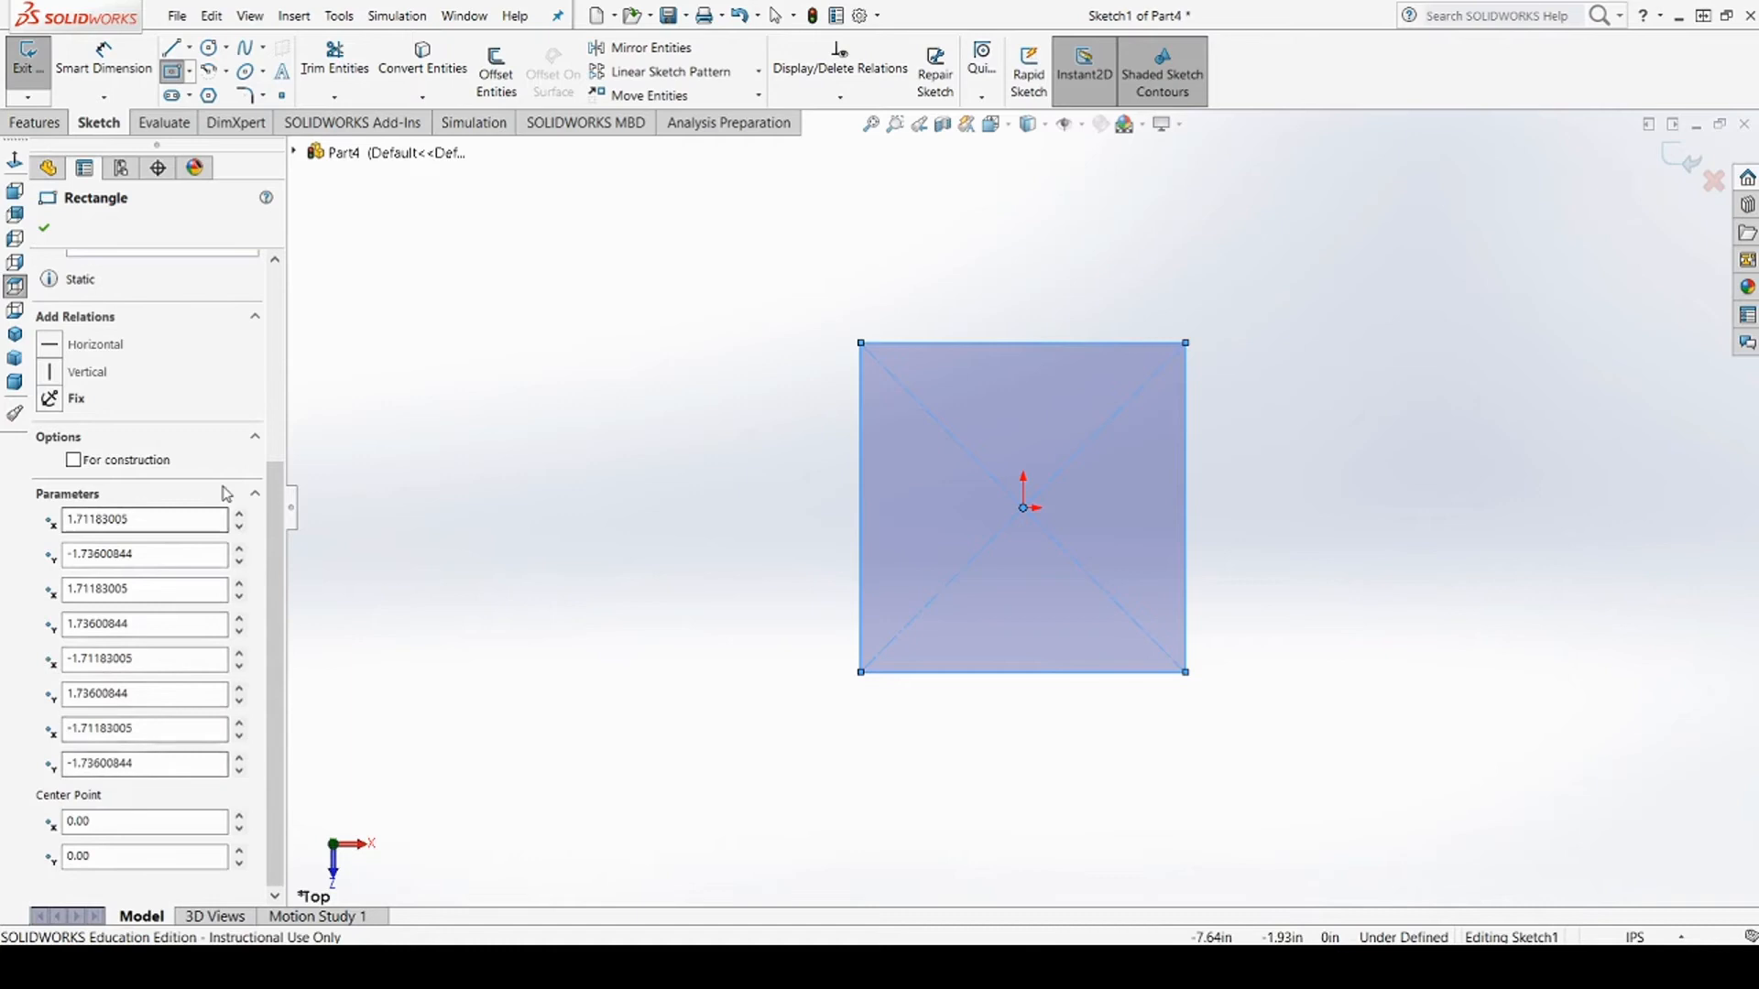
{"action": "scroll", "coordinate": [110, 531], "scroll_direction": "up", "scroll_amount": 5}
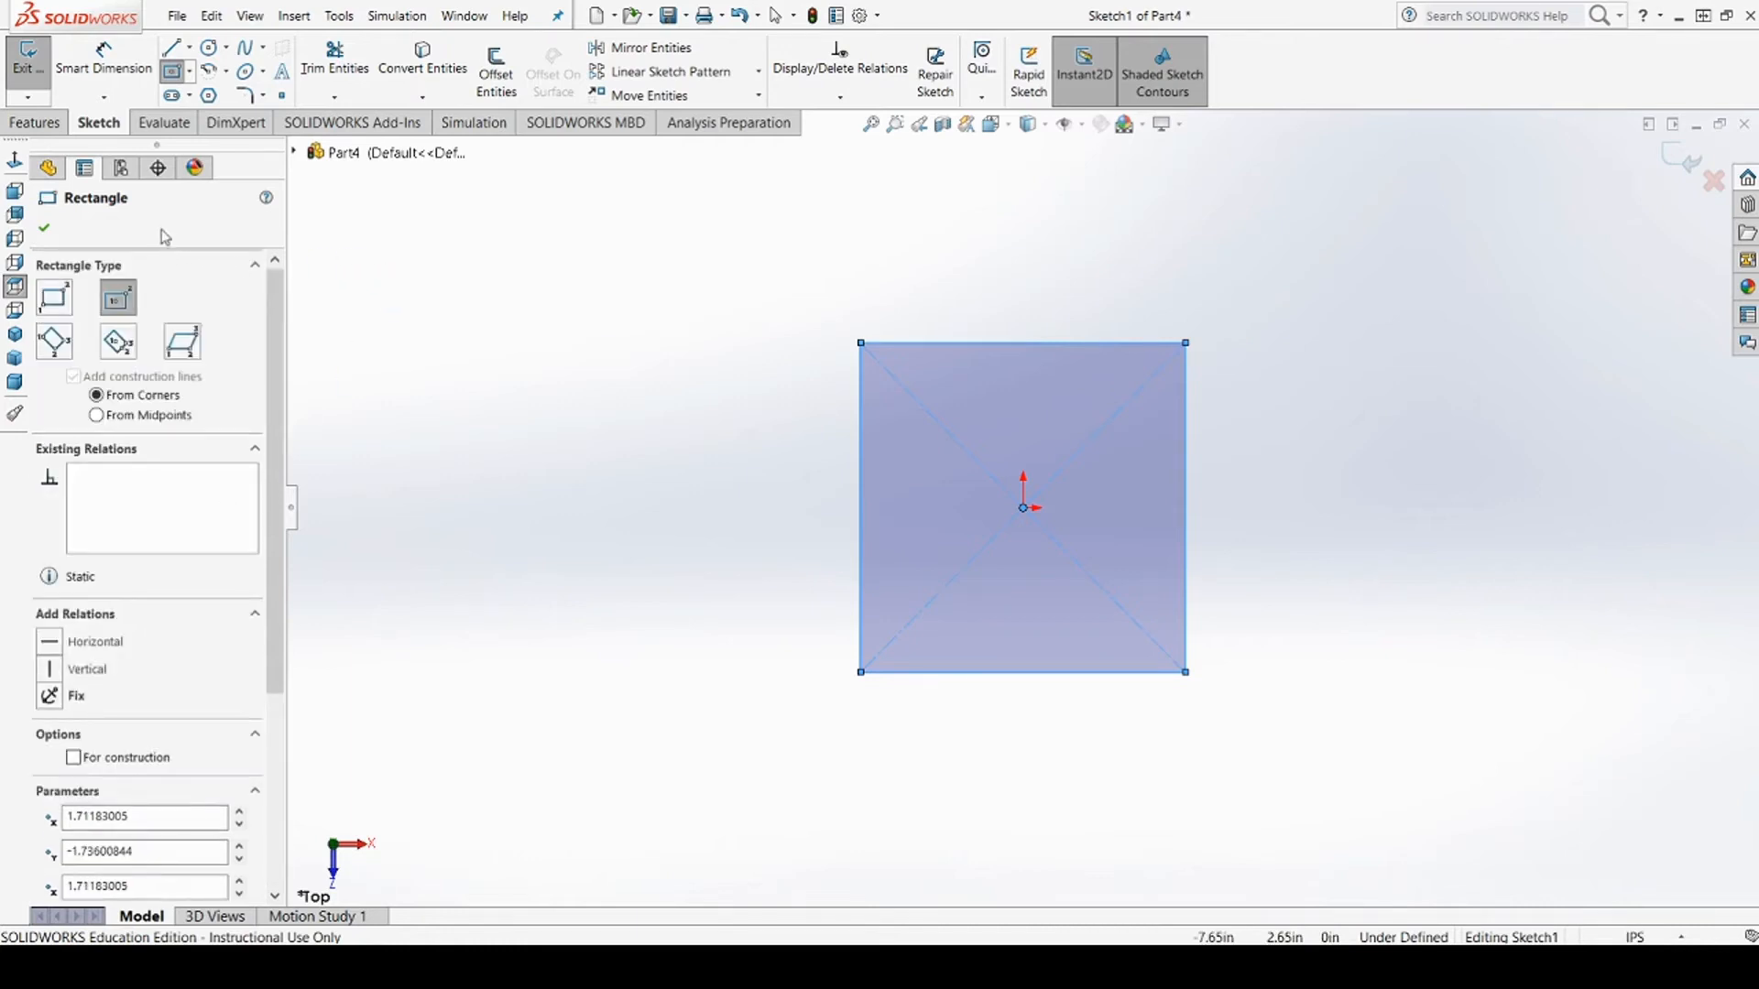
Dimension the rectangle's top edge and set its width to 24 in
{"action": "left_click", "coordinate": [97, 70]}
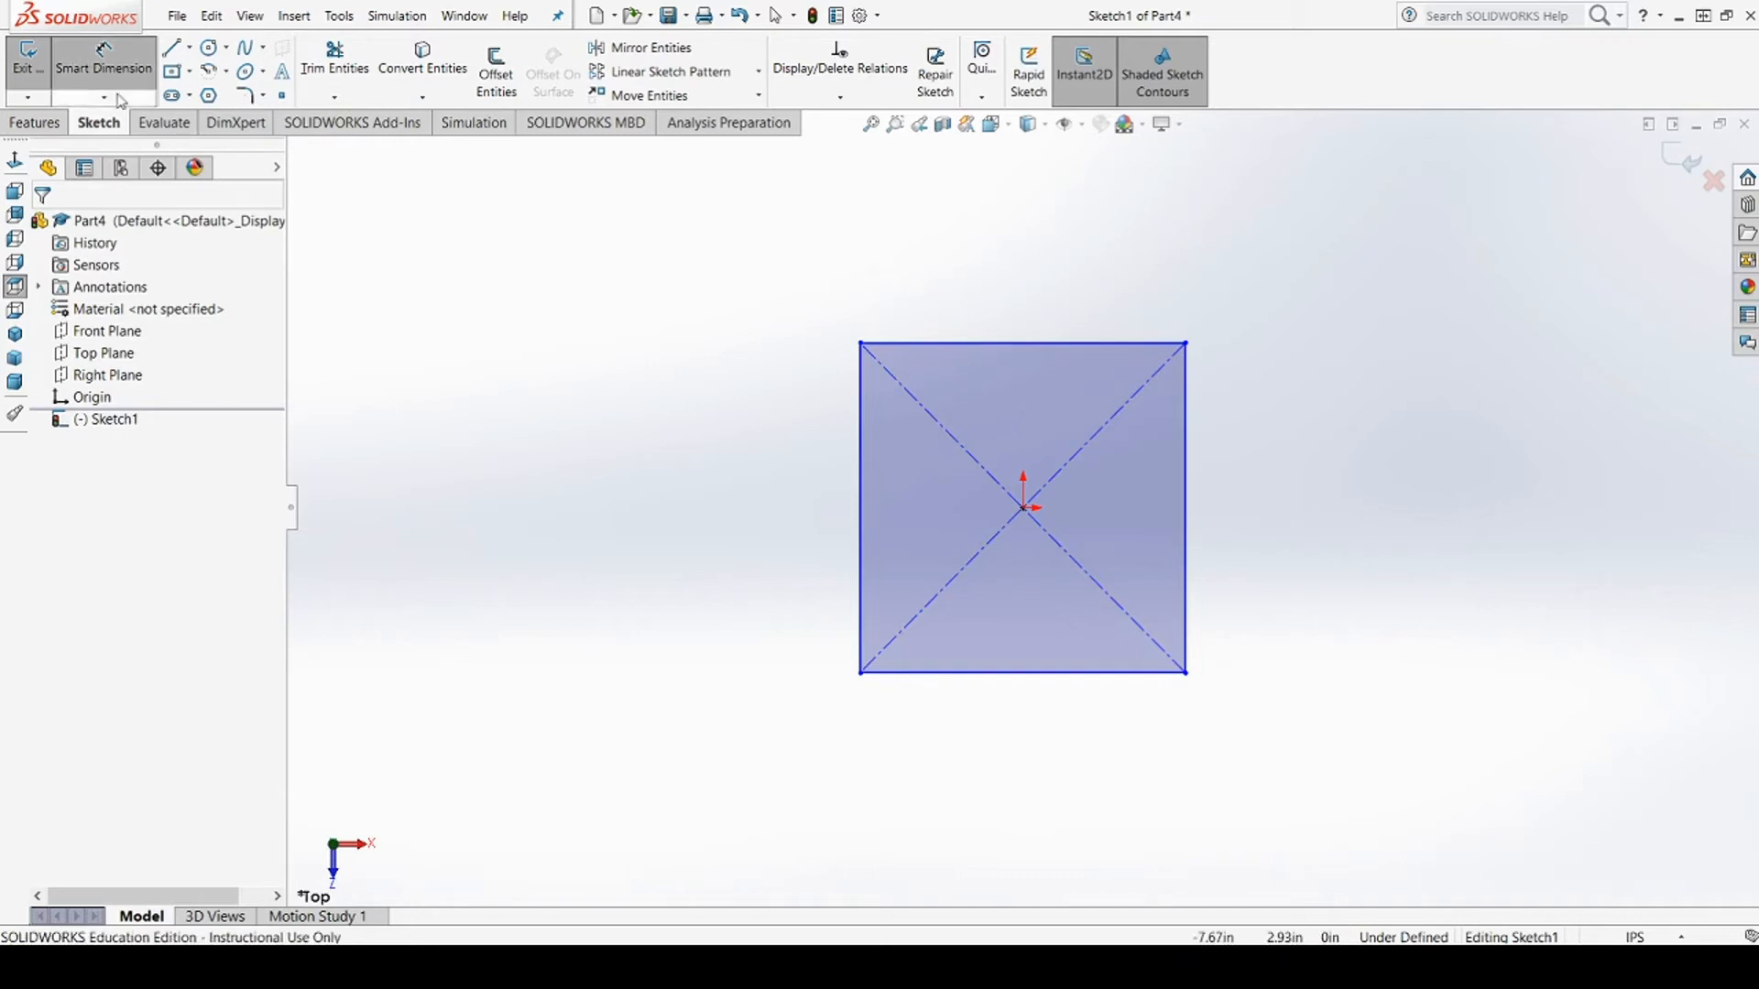
{"action": "left_click", "coordinate": [1081, 347]}
{"action": "left_click", "coordinate": [1042, 285]}
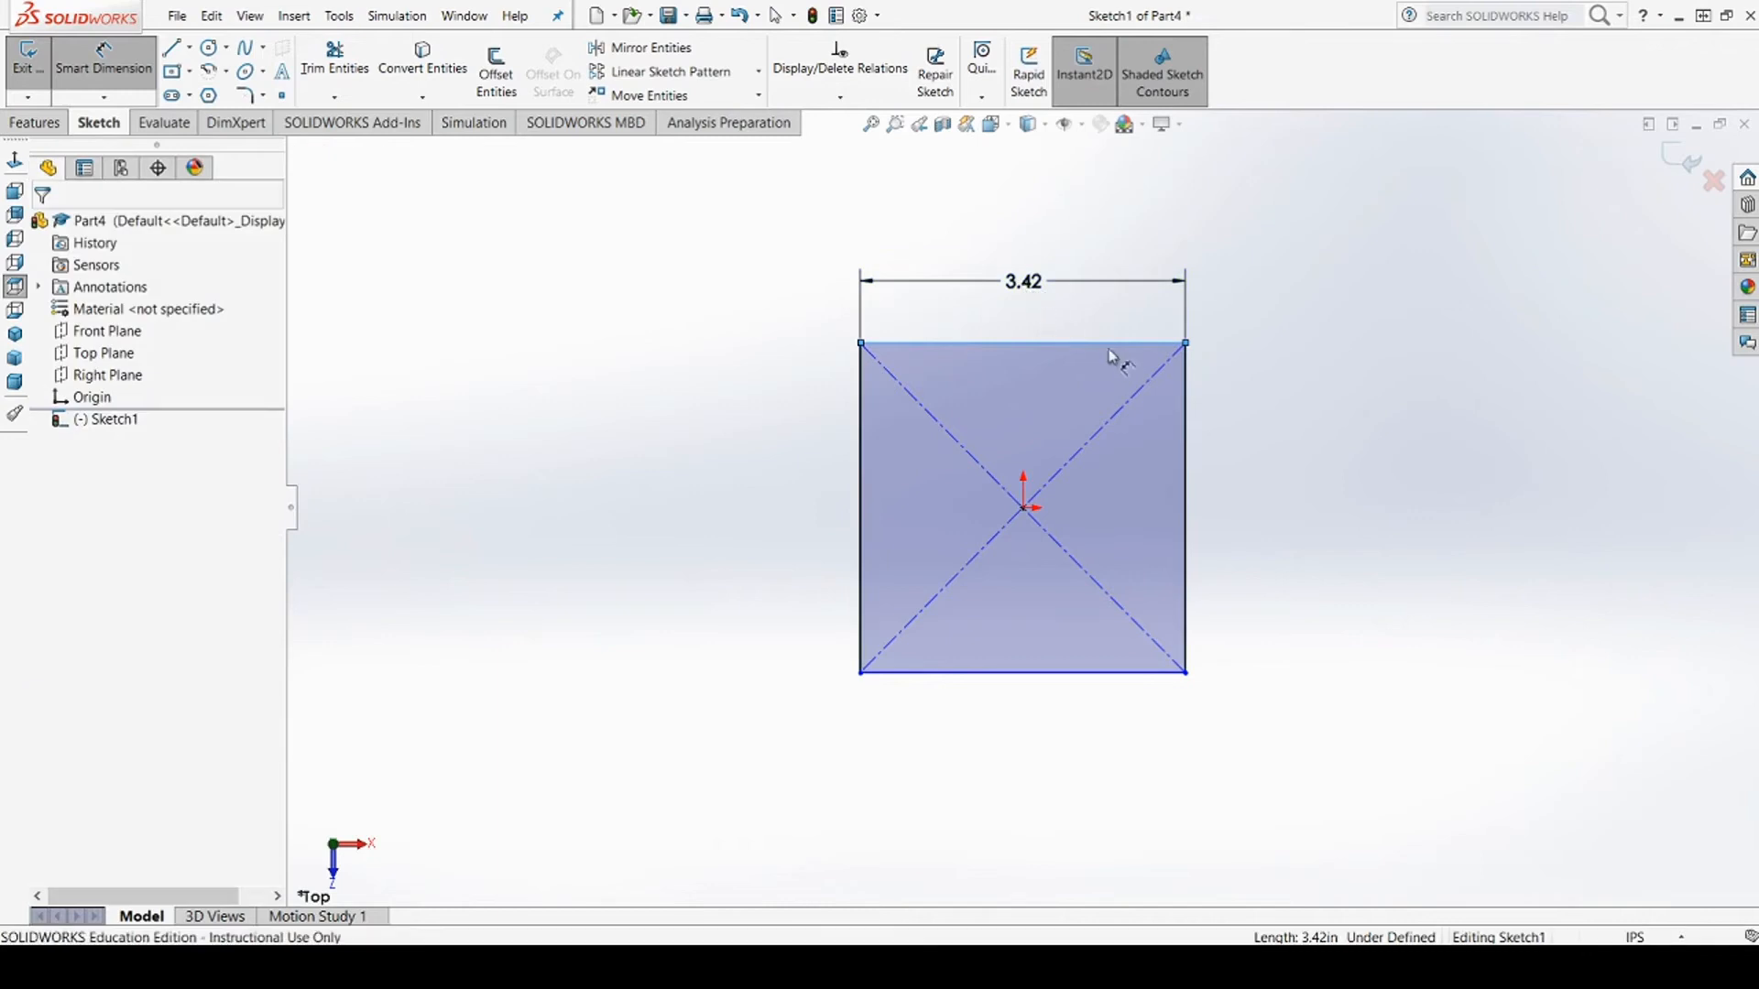
{"action": "left_click", "coordinate": [976, 277]}
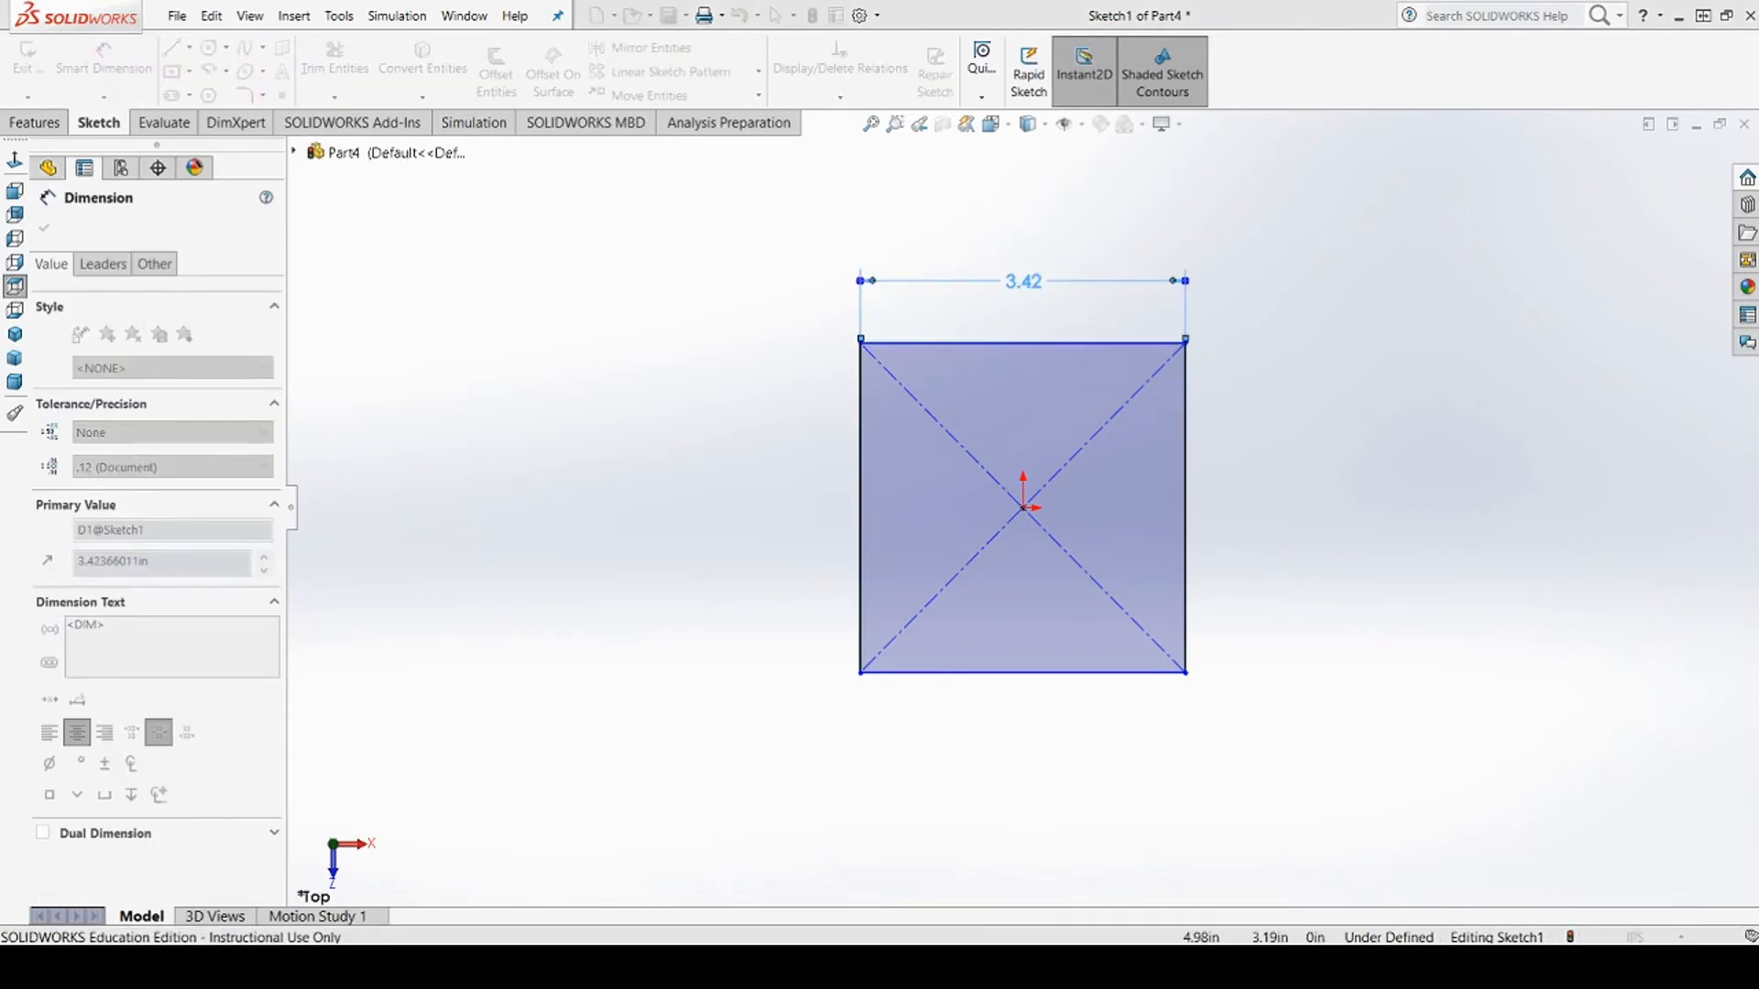
{"action": "key", "text": "Return"}
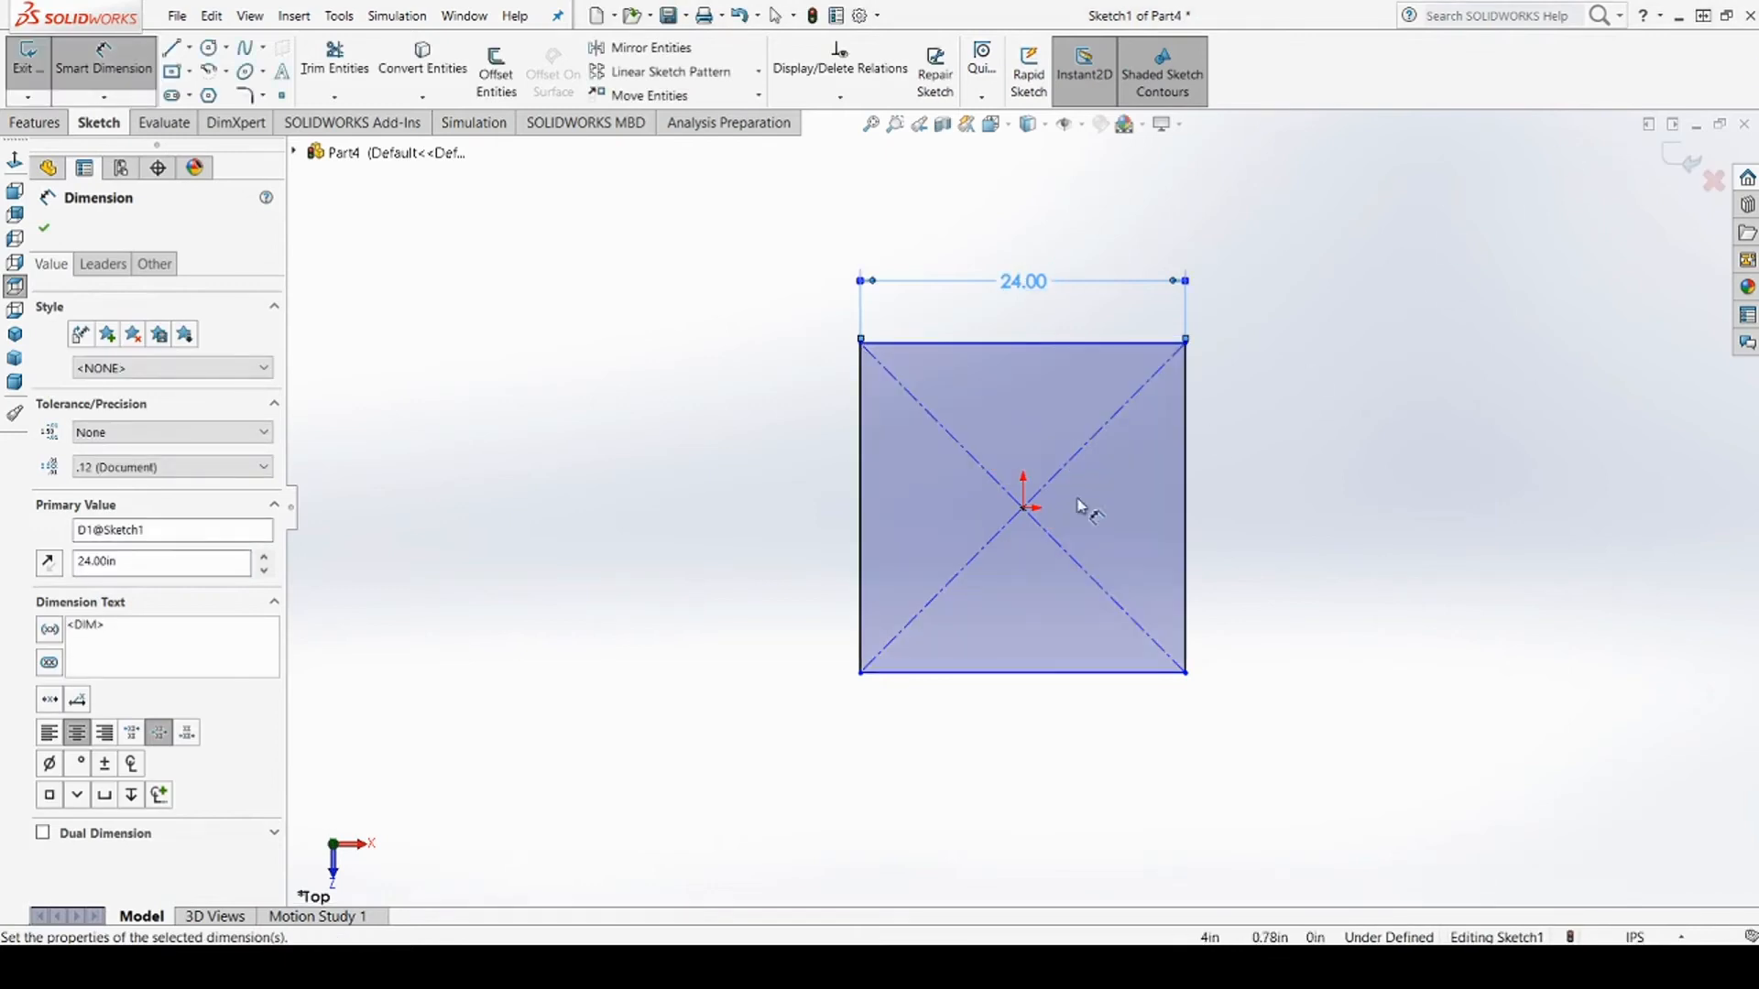
Dimension the rectangle's left edge, set its height to 24 in and finish dimensioning
{"action": "left_click", "coordinate": [862, 550]}
{"action": "left_click", "coordinate": [754, 513]}
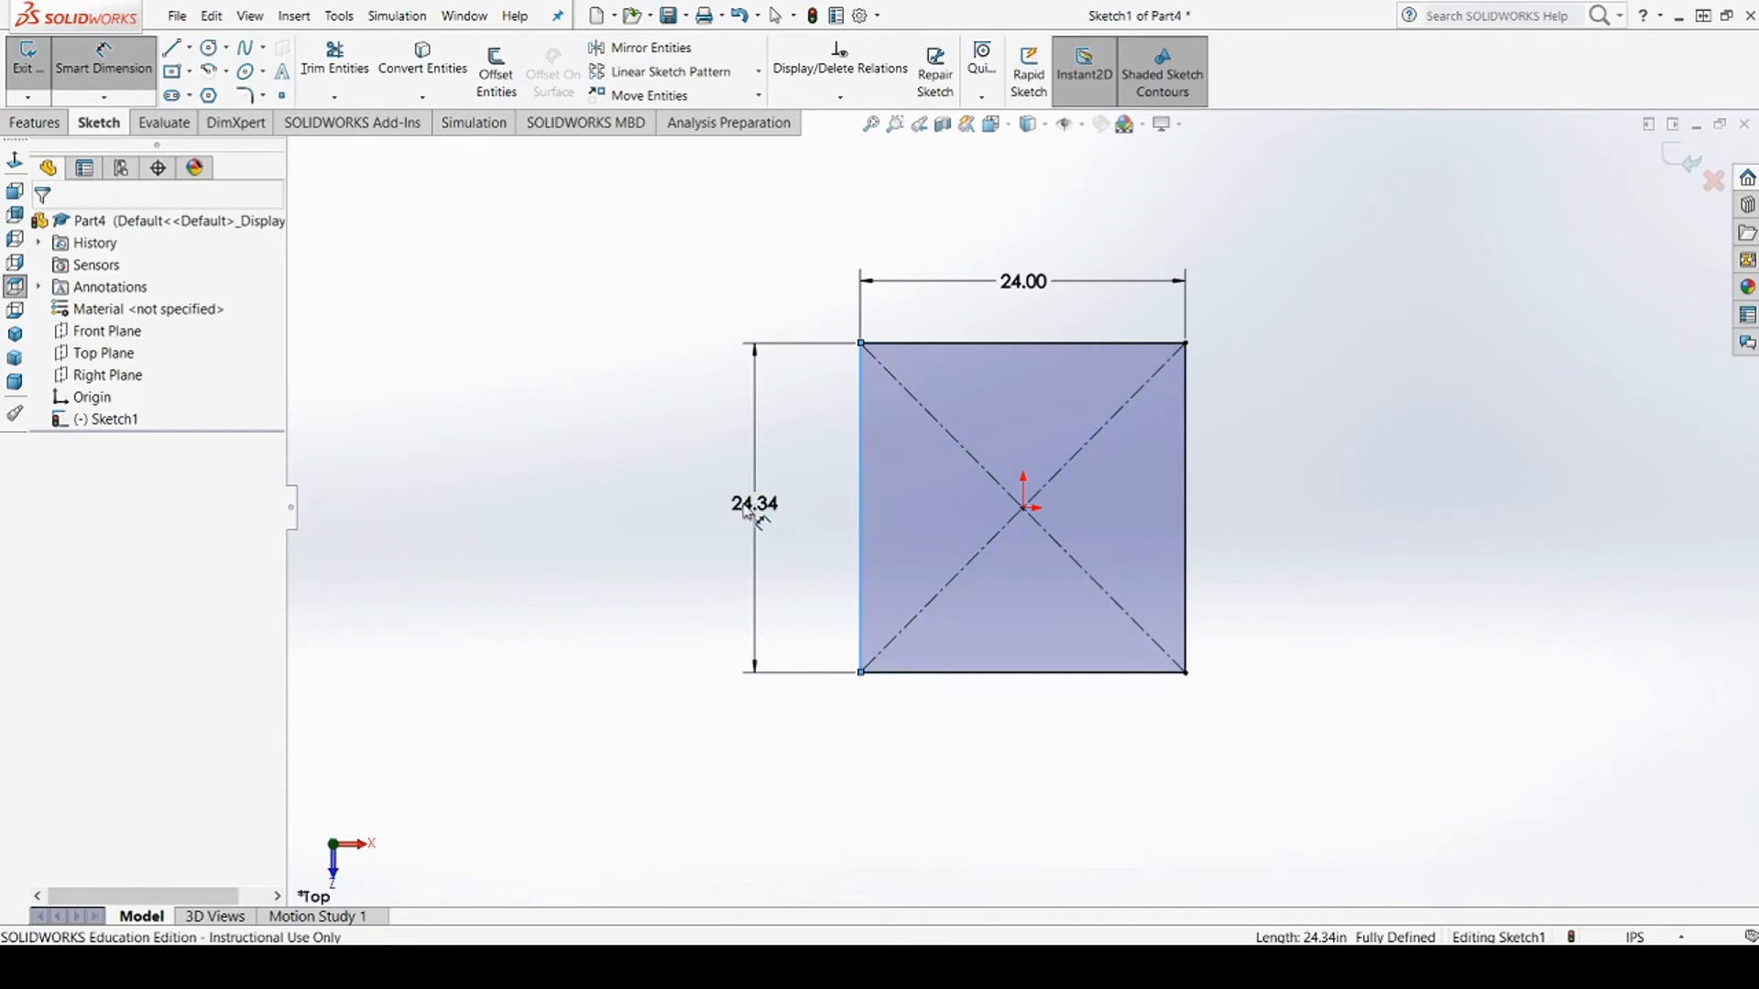
{"action": "left_click", "coordinate": [749, 512]}
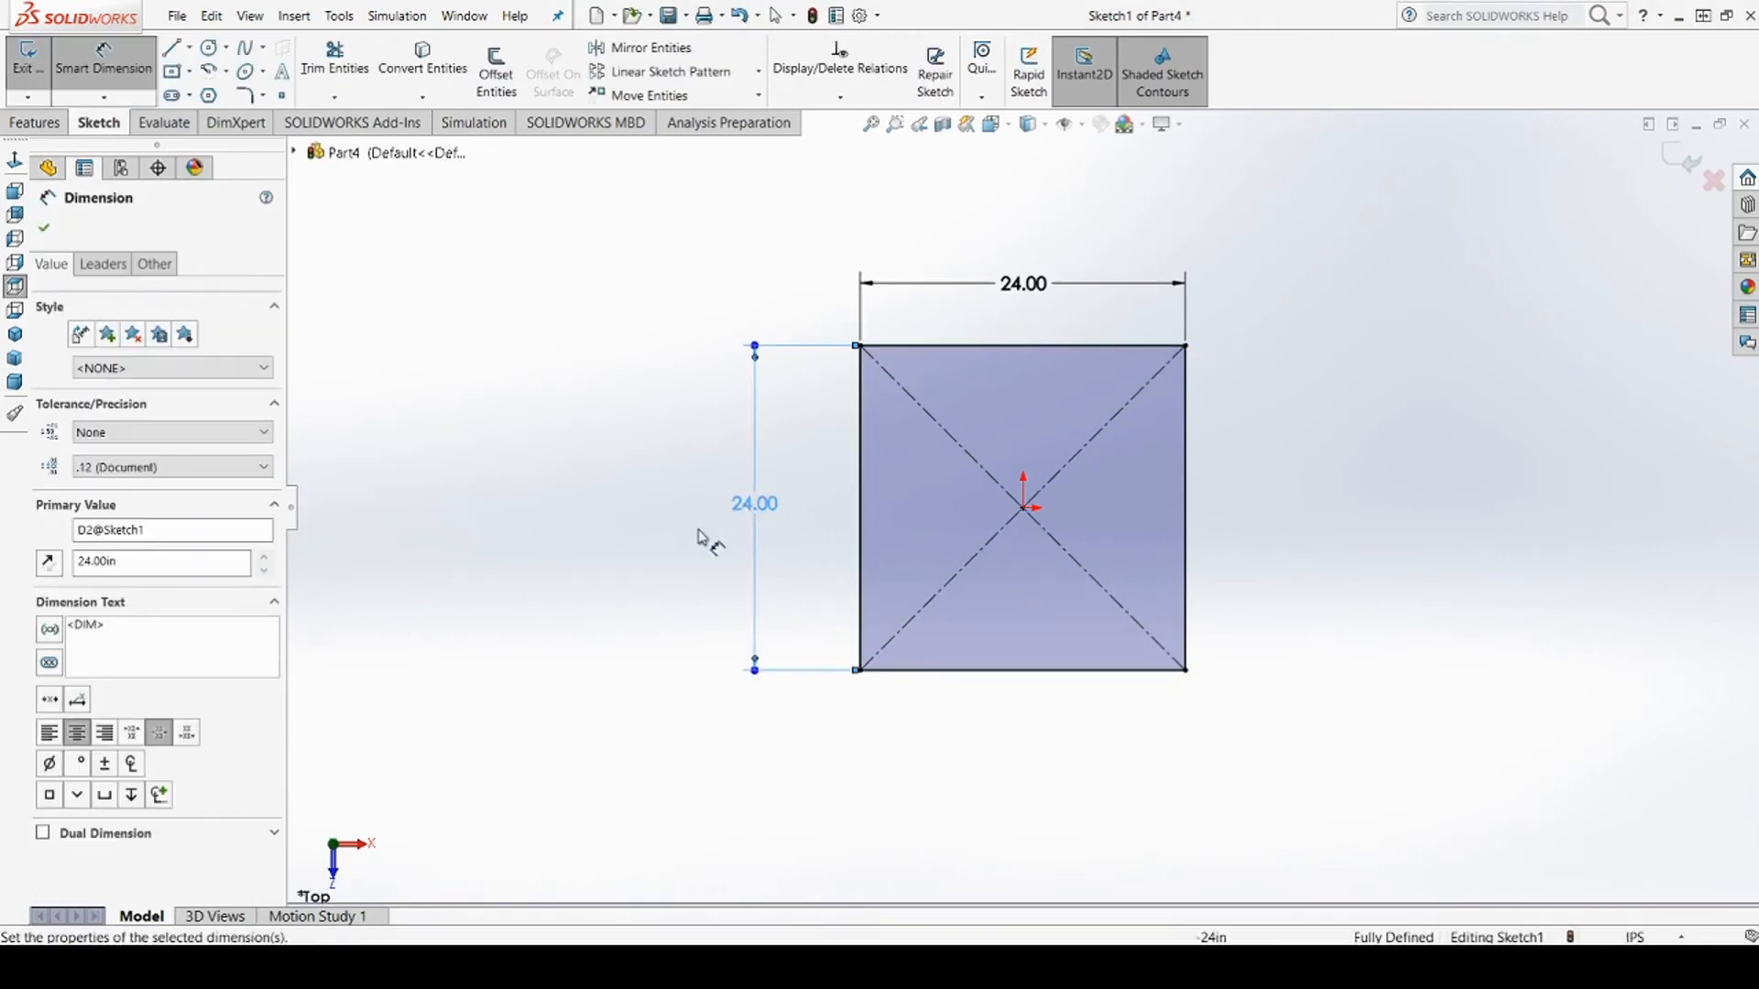
{"action": "left_click", "coordinate": [44, 230]}
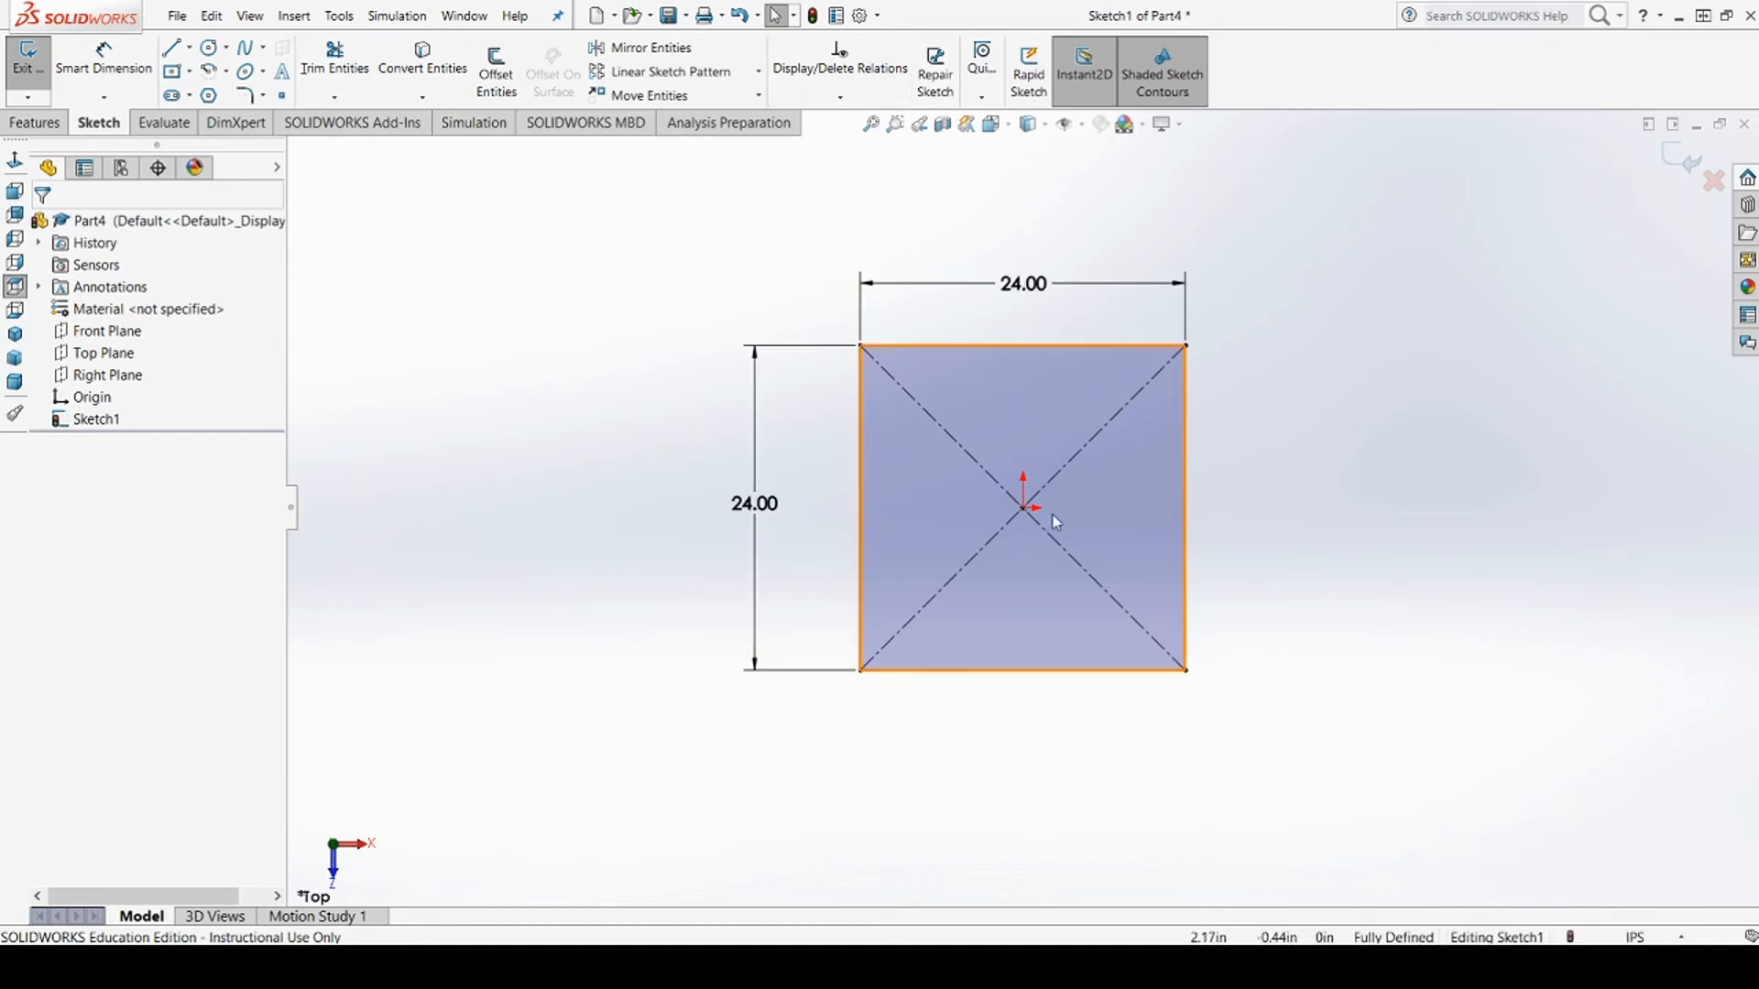
{"action": "mouse_move", "coordinate": [1325, 785]}
{"action": "middle_mouse_down"}
{"action": "mouse_move", "coordinate": [1362, 510]}
{"action": "mouse_move", "coordinate": [1460, 448]}
{"action": "mouse_move", "coordinate": [1420, 603]}
{"action": "mouse_move", "coordinate": [1359, 601]}
{"action": "mouse_move", "coordinate": [1351, 705]}
{"action": "middle_mouse_up"}
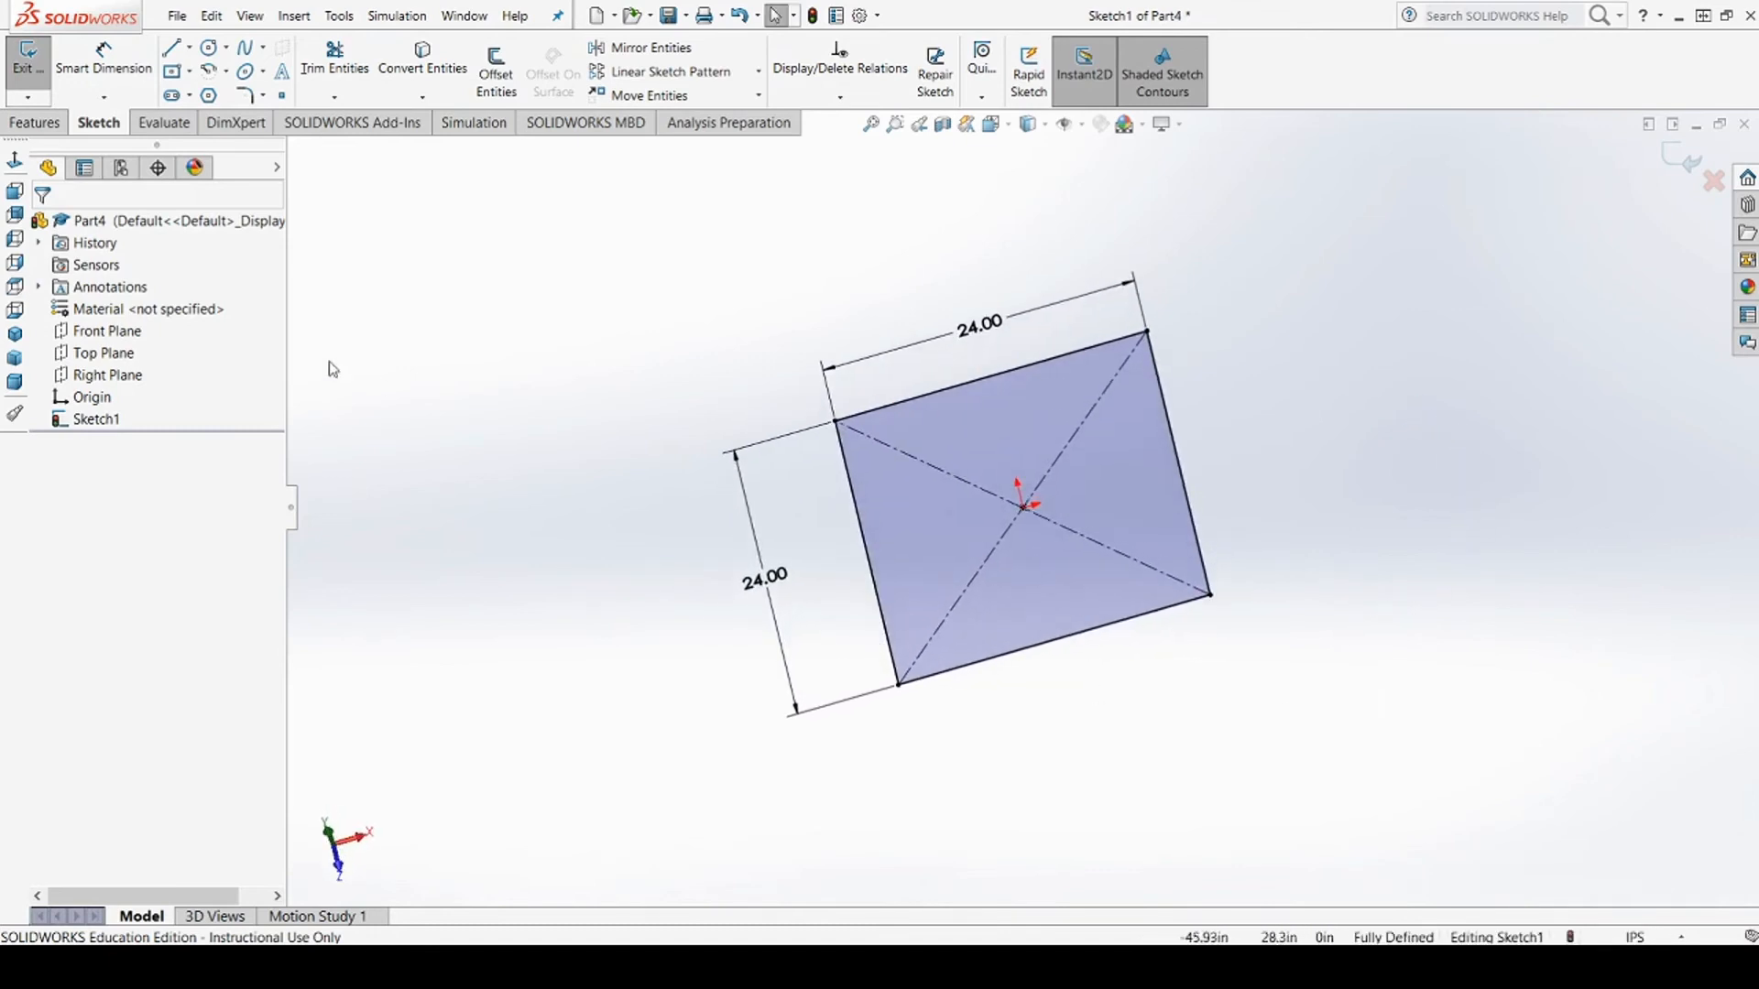
{"action": "left_click", "coordinate": [52, 119]}
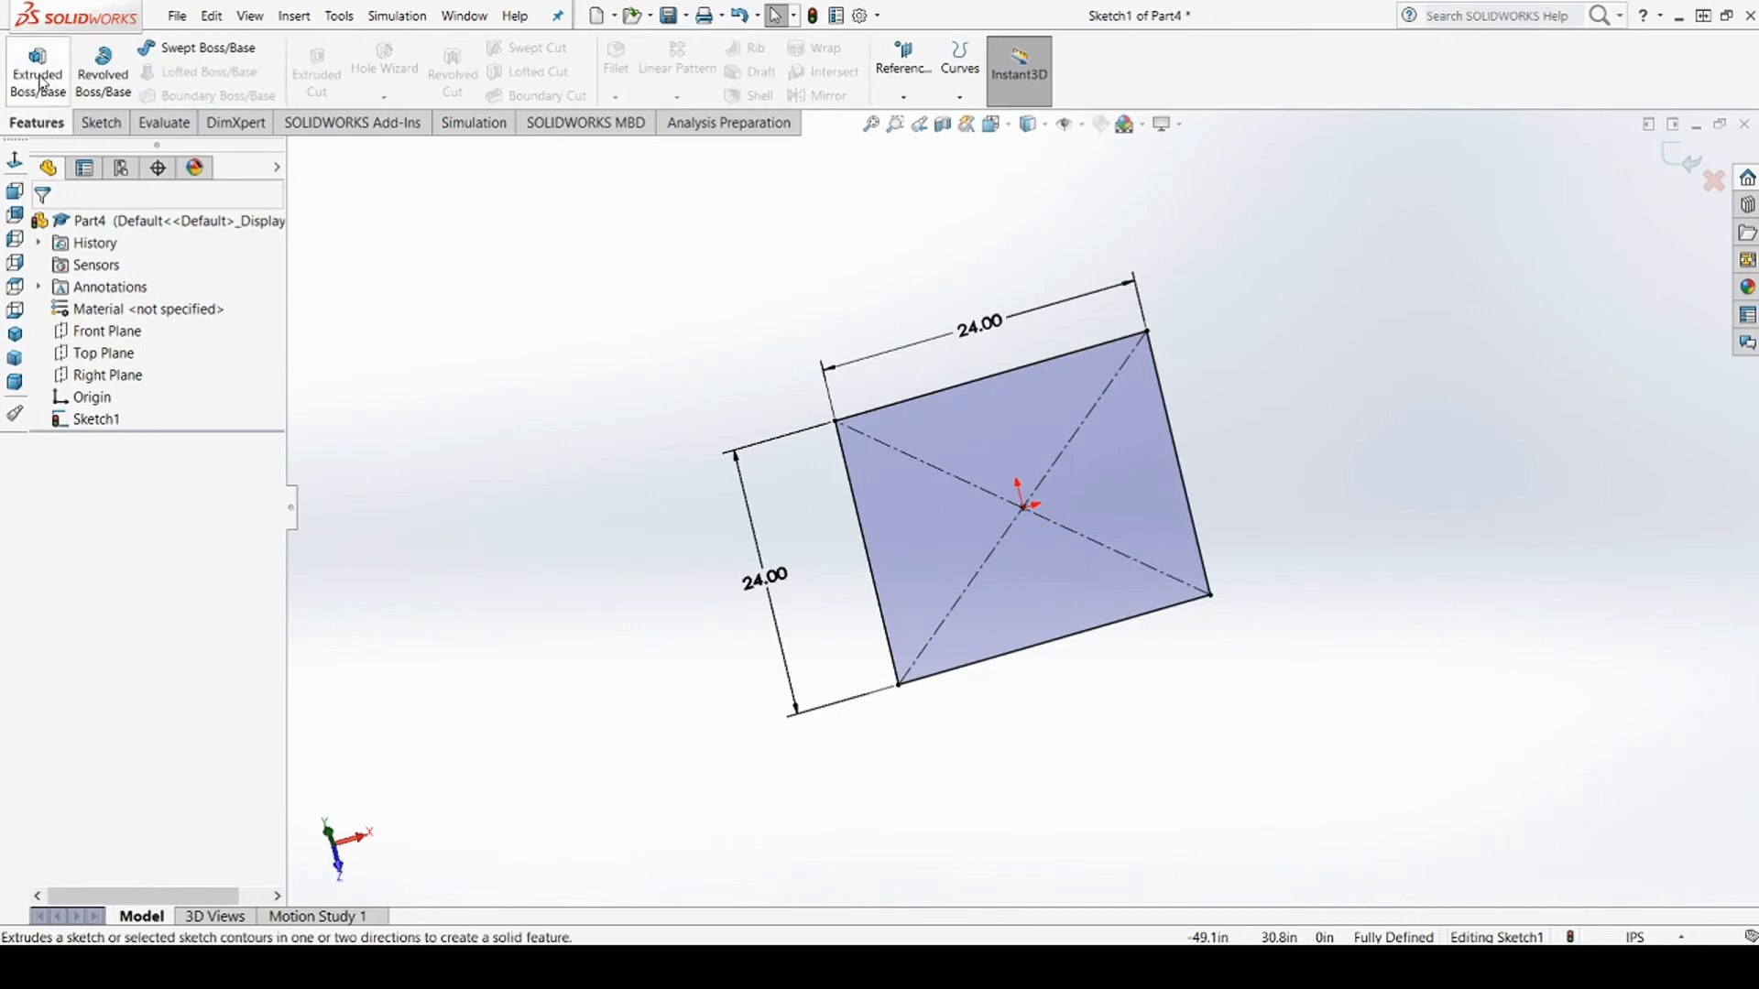
{"action": "left_click", "coordinate": [101, 122]}
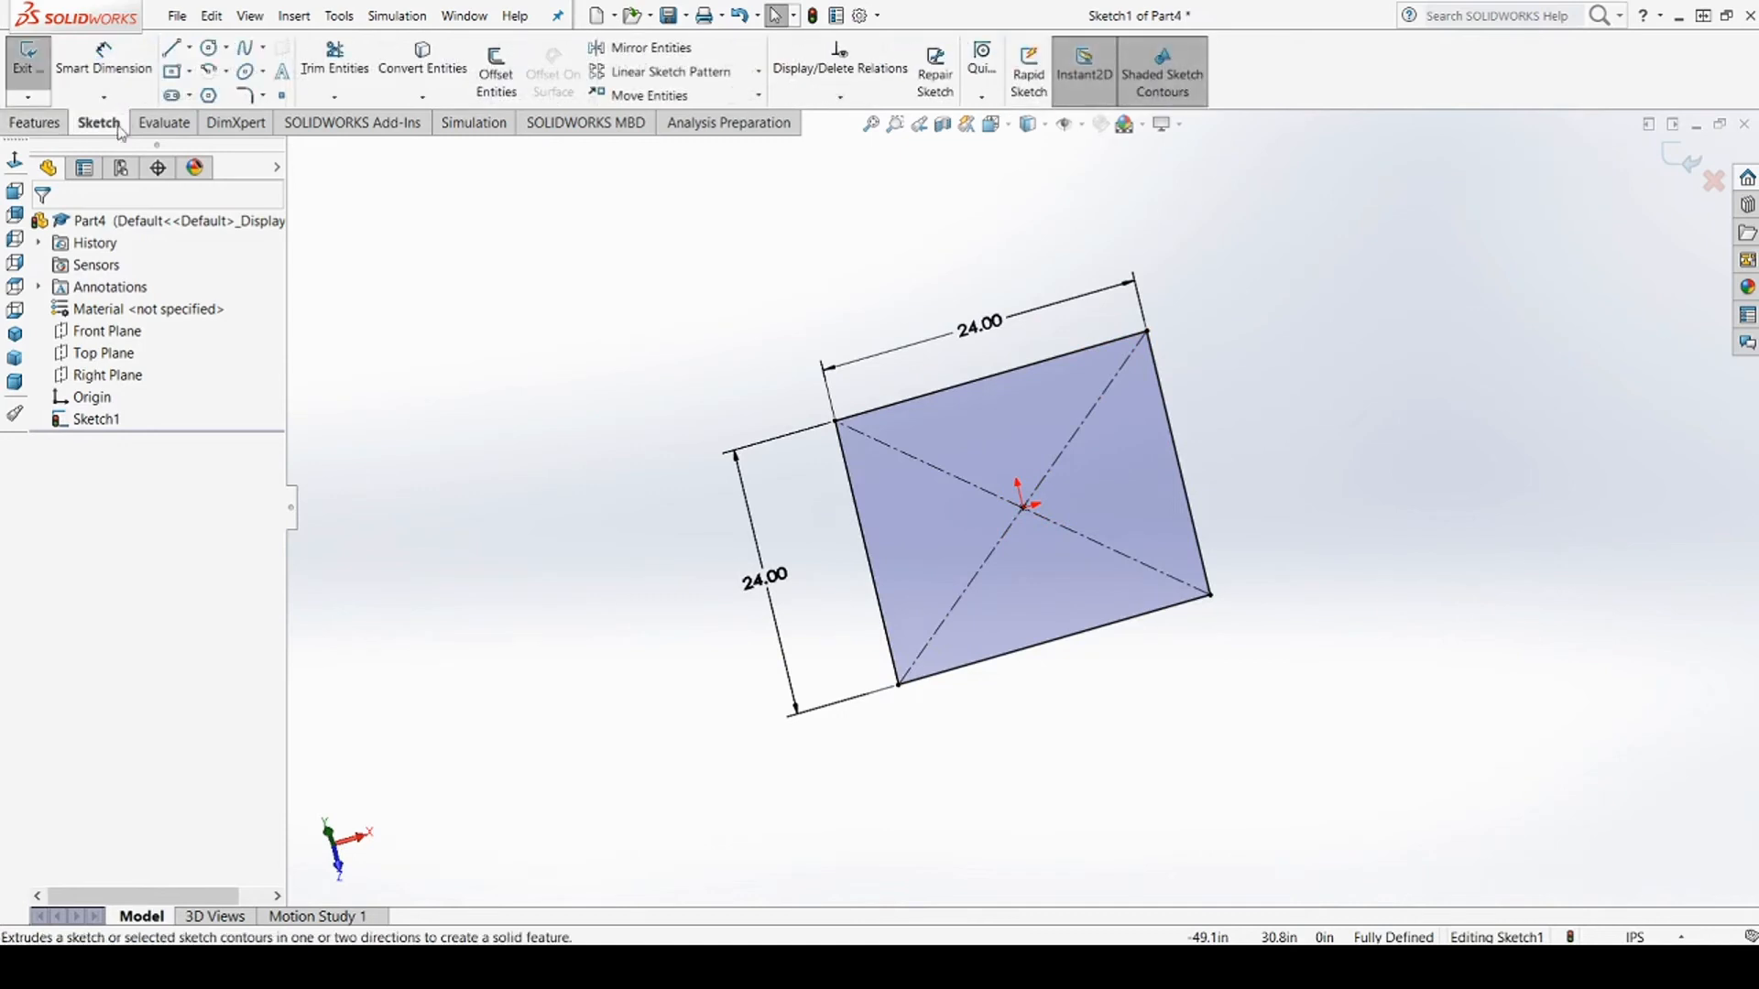
{"action": "left_click", "coordinate": [28, 55]}
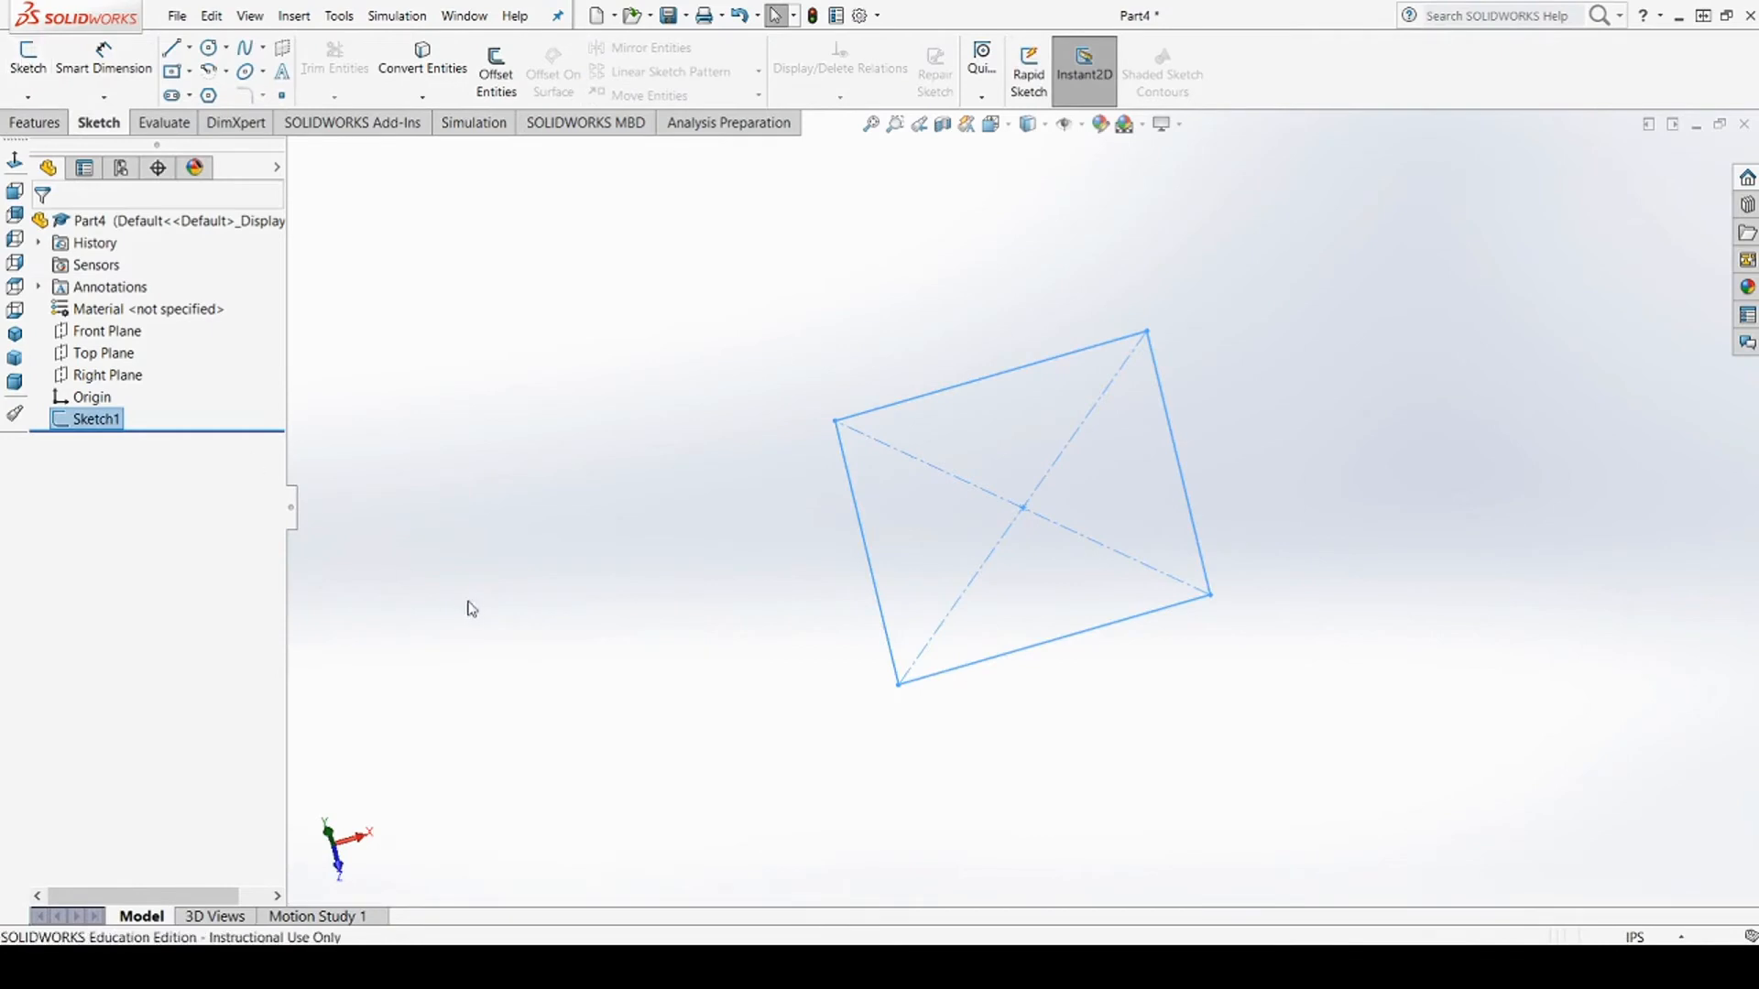
{"action": "left_click", "coordinate": [35, 121]}
{"action": "left_click", "coordinate": [39, 66]}
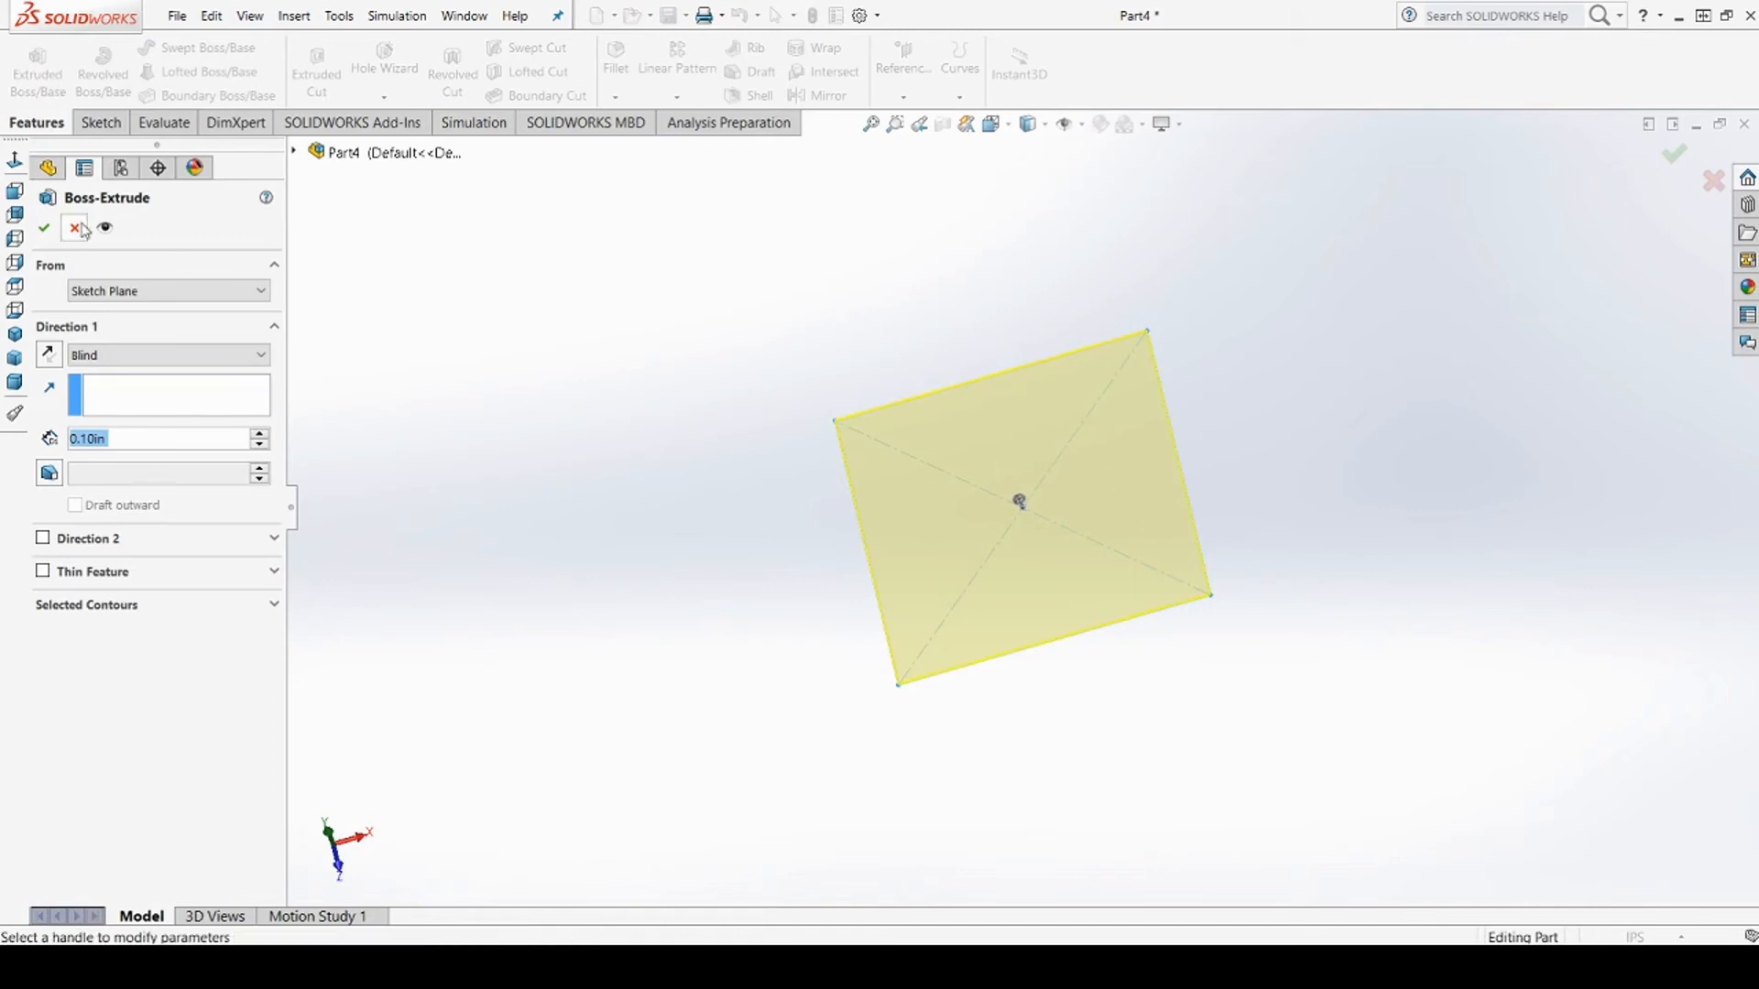
{"action": "left_click", "coordinate": [77, 229]}
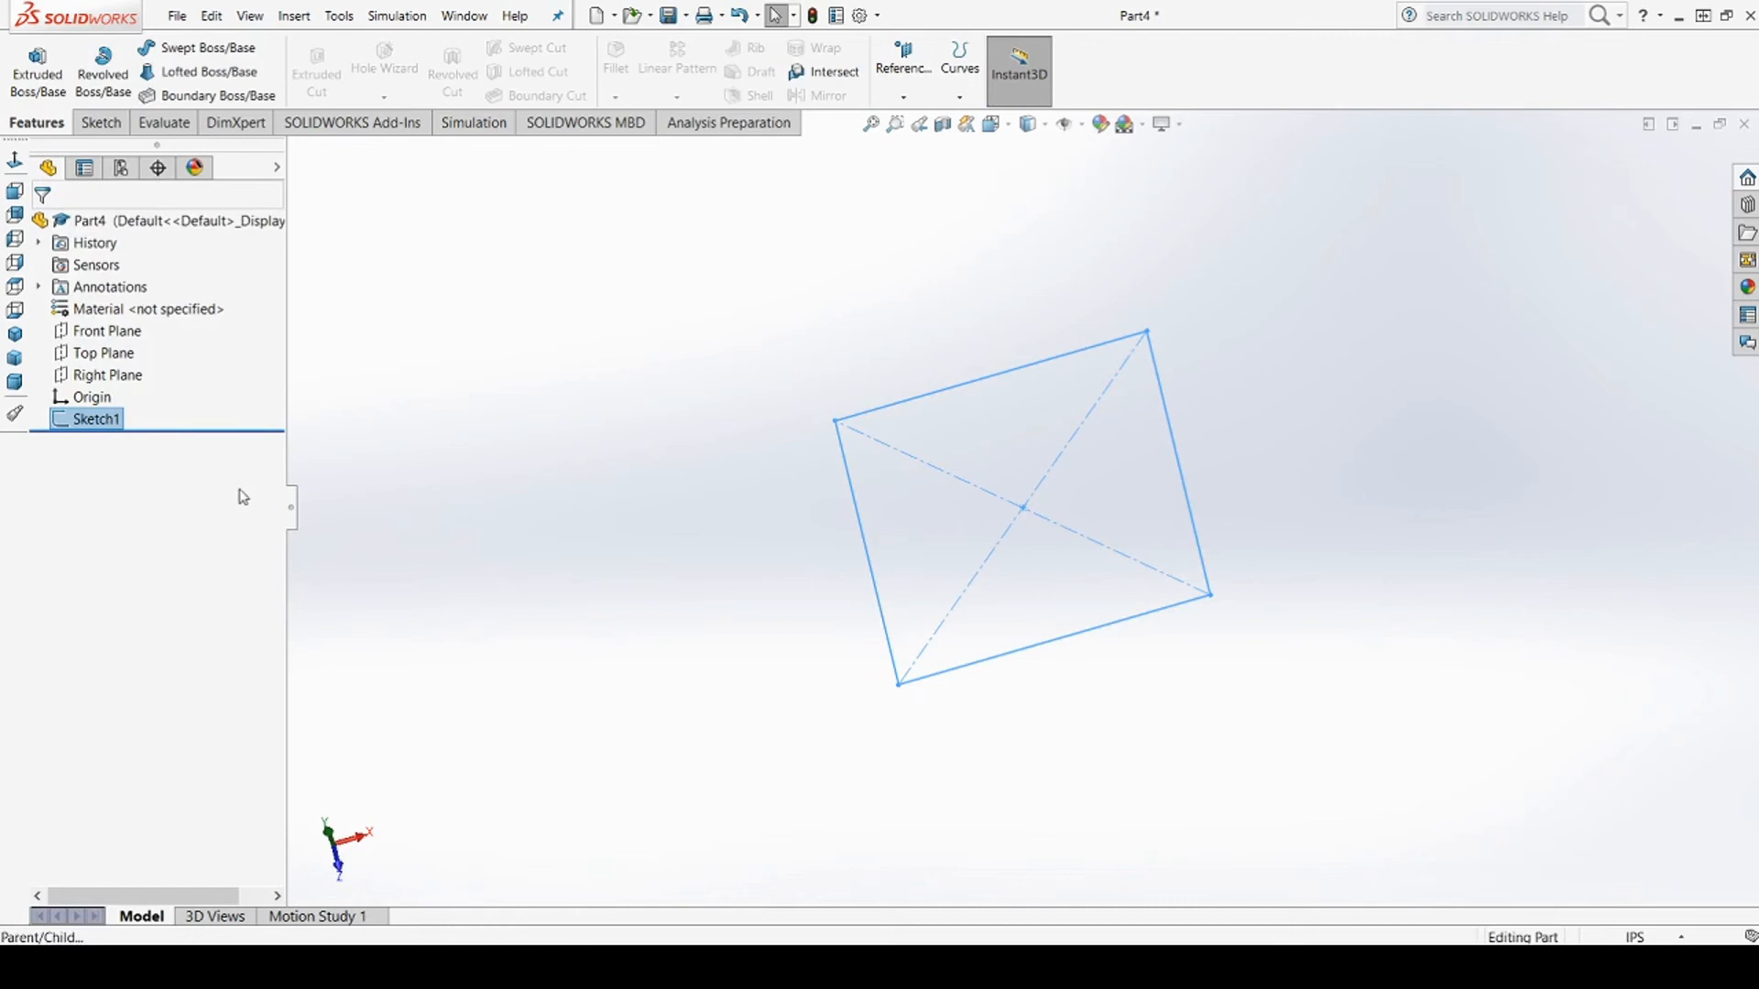
{"action": "left_click", "coordinate": [124, 370]}
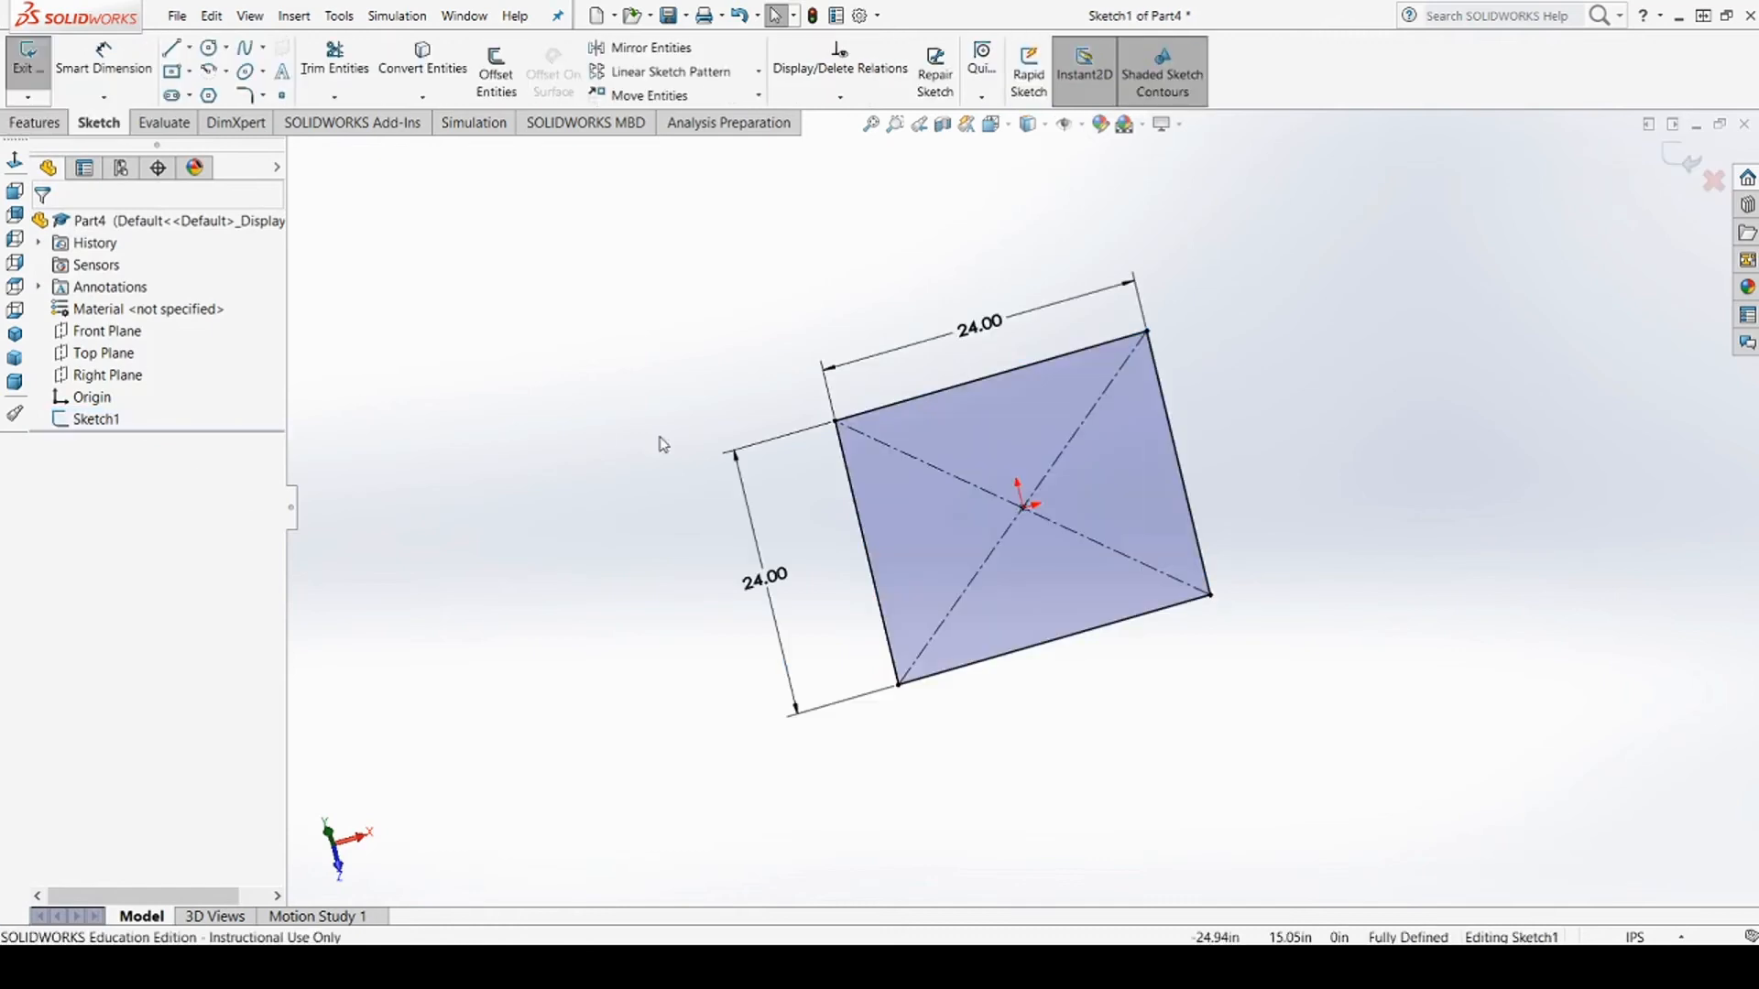
Extrude the 24 in square sketch upward as a Blind Boss-Extrude with a depth of 1 in
{"action": "left_click", "coordinate": [32, 122]}
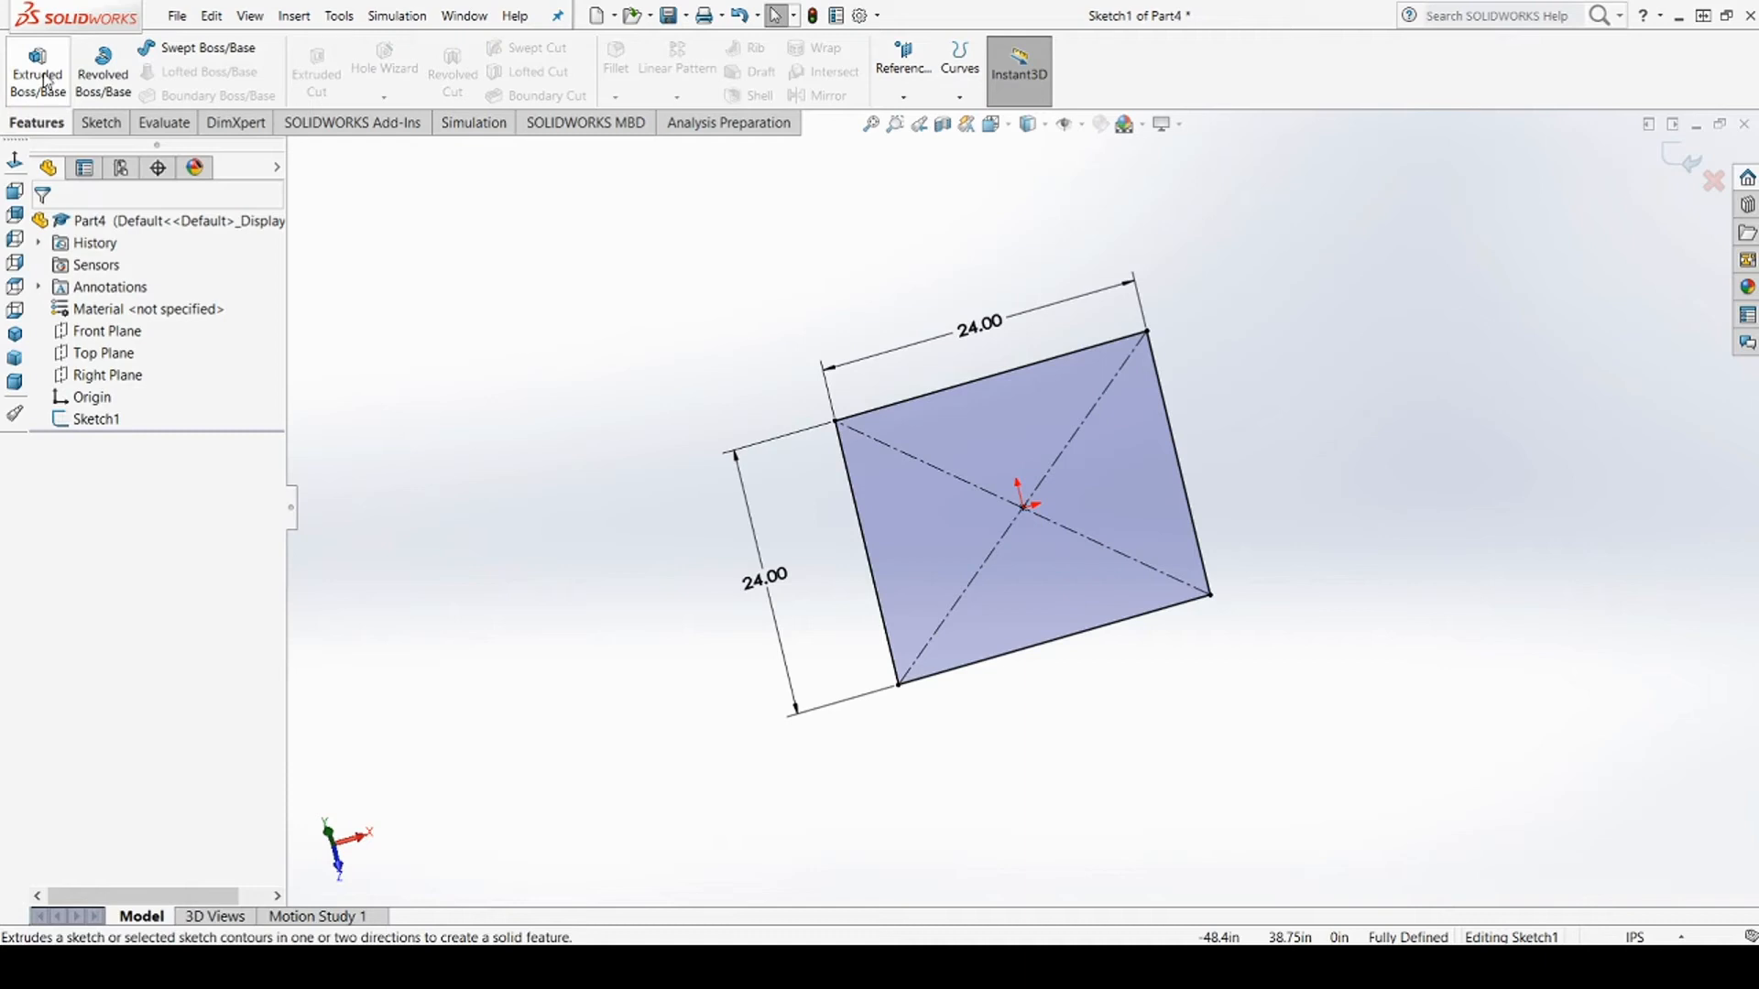
{"action": "left_click", "coordinate": [46, 81]}
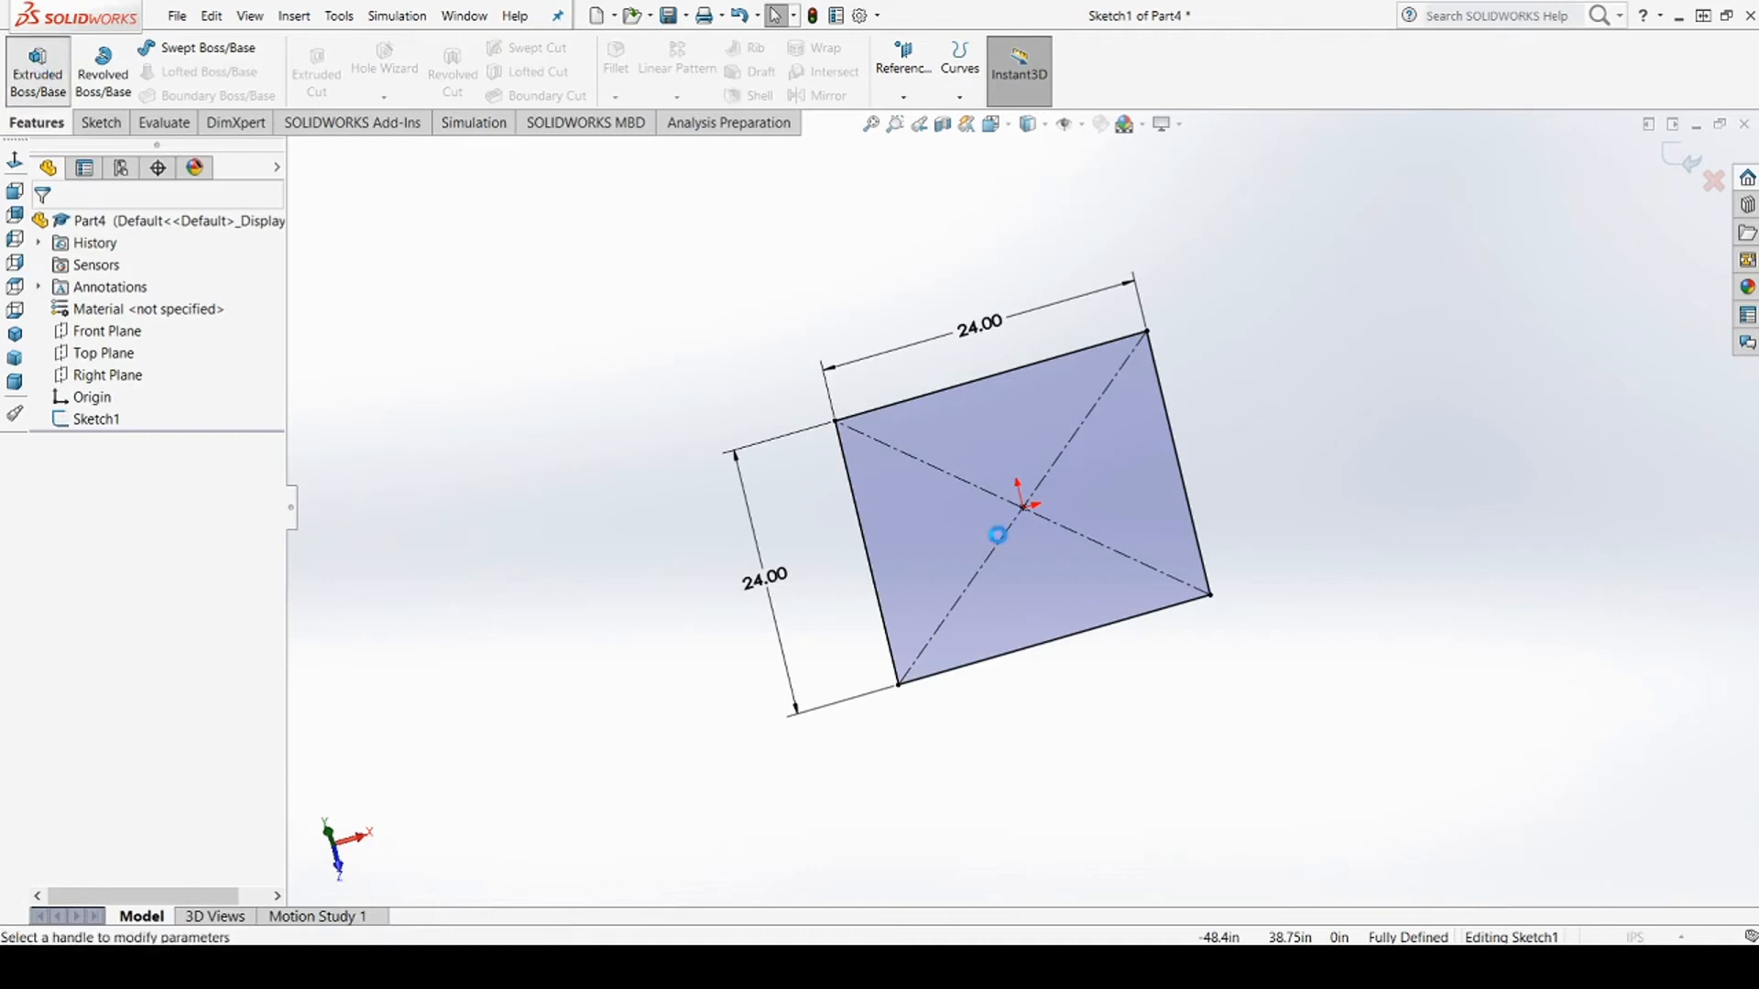
{"action": "mouse_move", "coordinate": [1154, 750]}
{"action": "middle_mouse_down"}
{"action": "mouse_move", "coordinate": [1087, 609]}
{"action": "mouse_move", "coordinate": [1115, 464]}
{"action": "mouse_move", "coordinate": [1221, 522]}
{"action": "mouse_move", "coordinate": [1144, 562]}
{"action": "mouse_move", "coordinate": [1080, 546]}
{"action": "mouse_move", "coordinate": [1135, 581]}
{"action": "middle_mouse_up"}
{"action": "left_click_drag", "start_coordinate": [135, 448], "coordinate": [51, 446]}
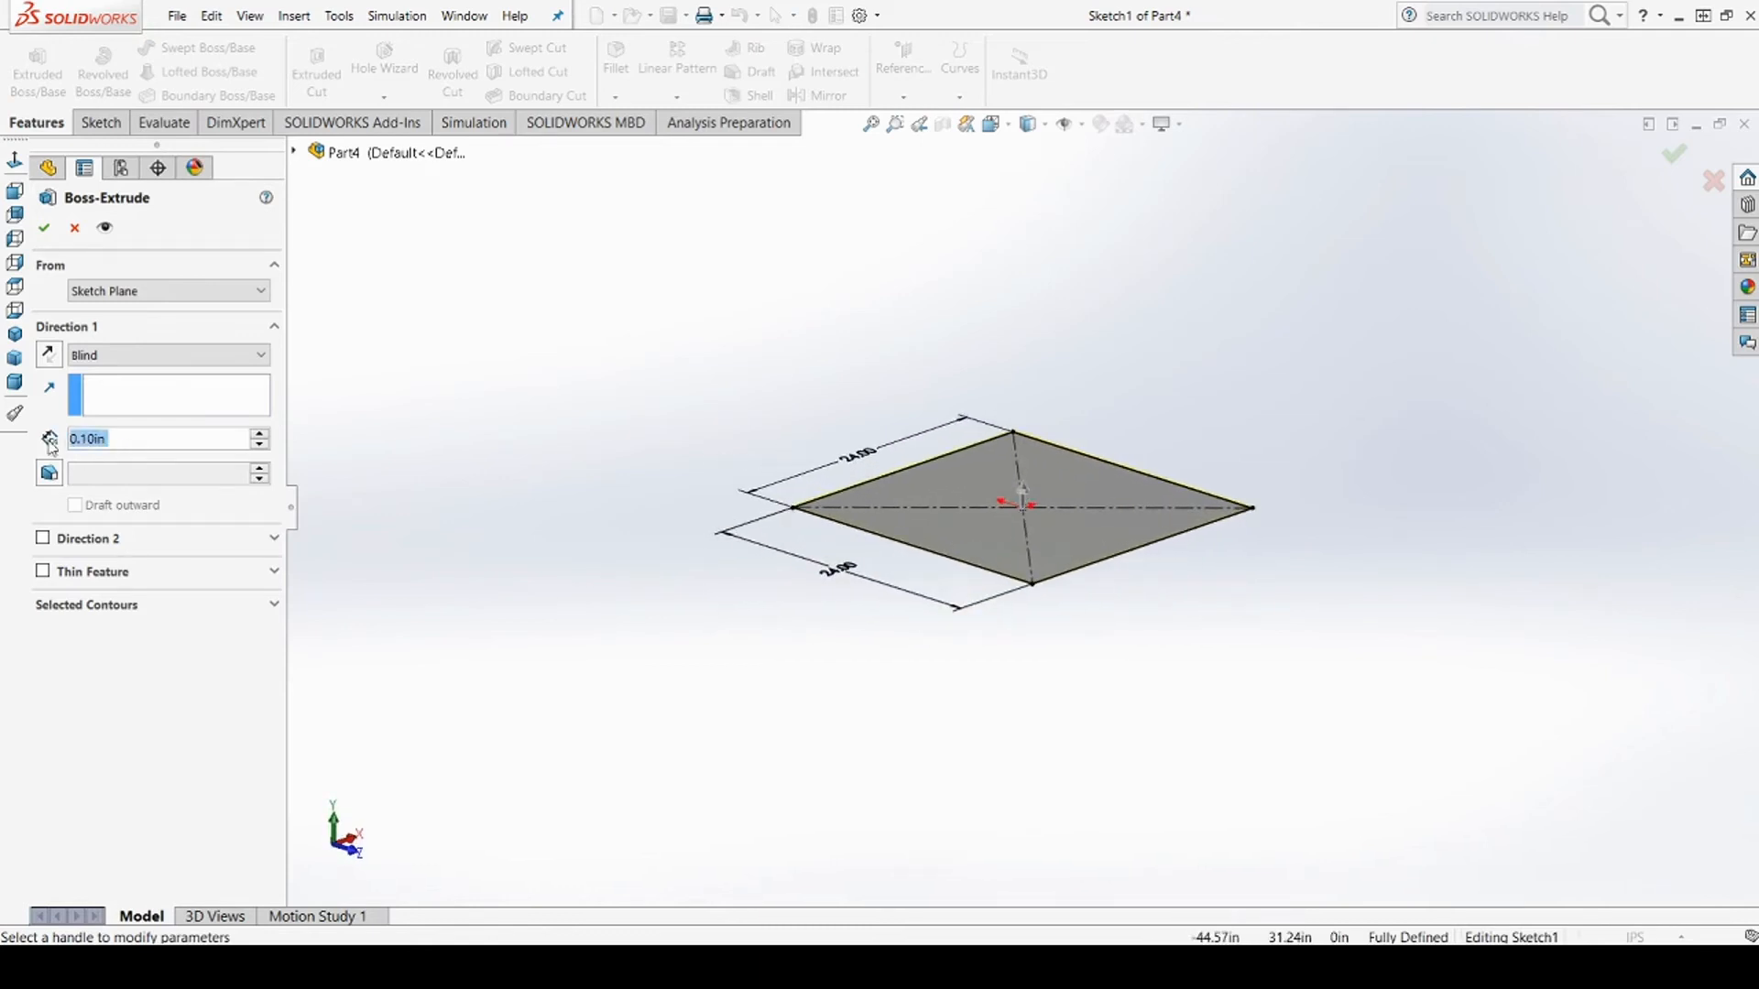
{"action": "type", "text": "1"}
{"action": "key", "text": "Return"}
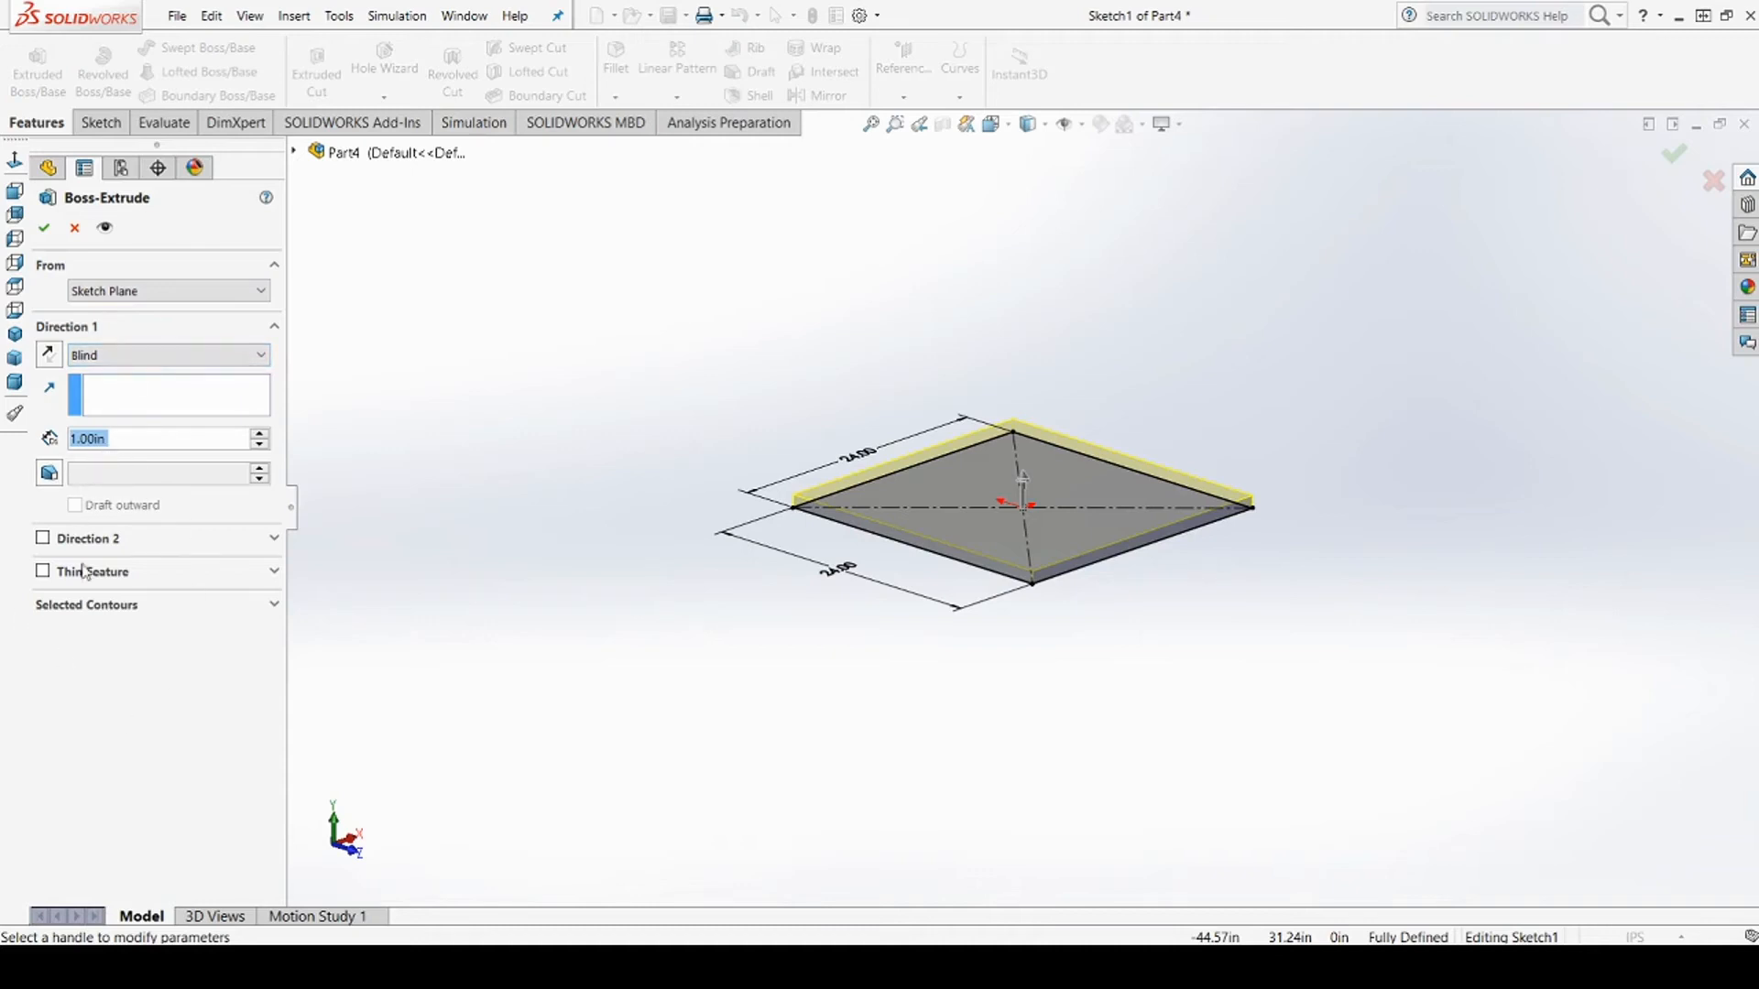
{"action": "left_click", "coordinate": [125, 363]}
{"action": "left_click", "coordinate": [54, 361]}
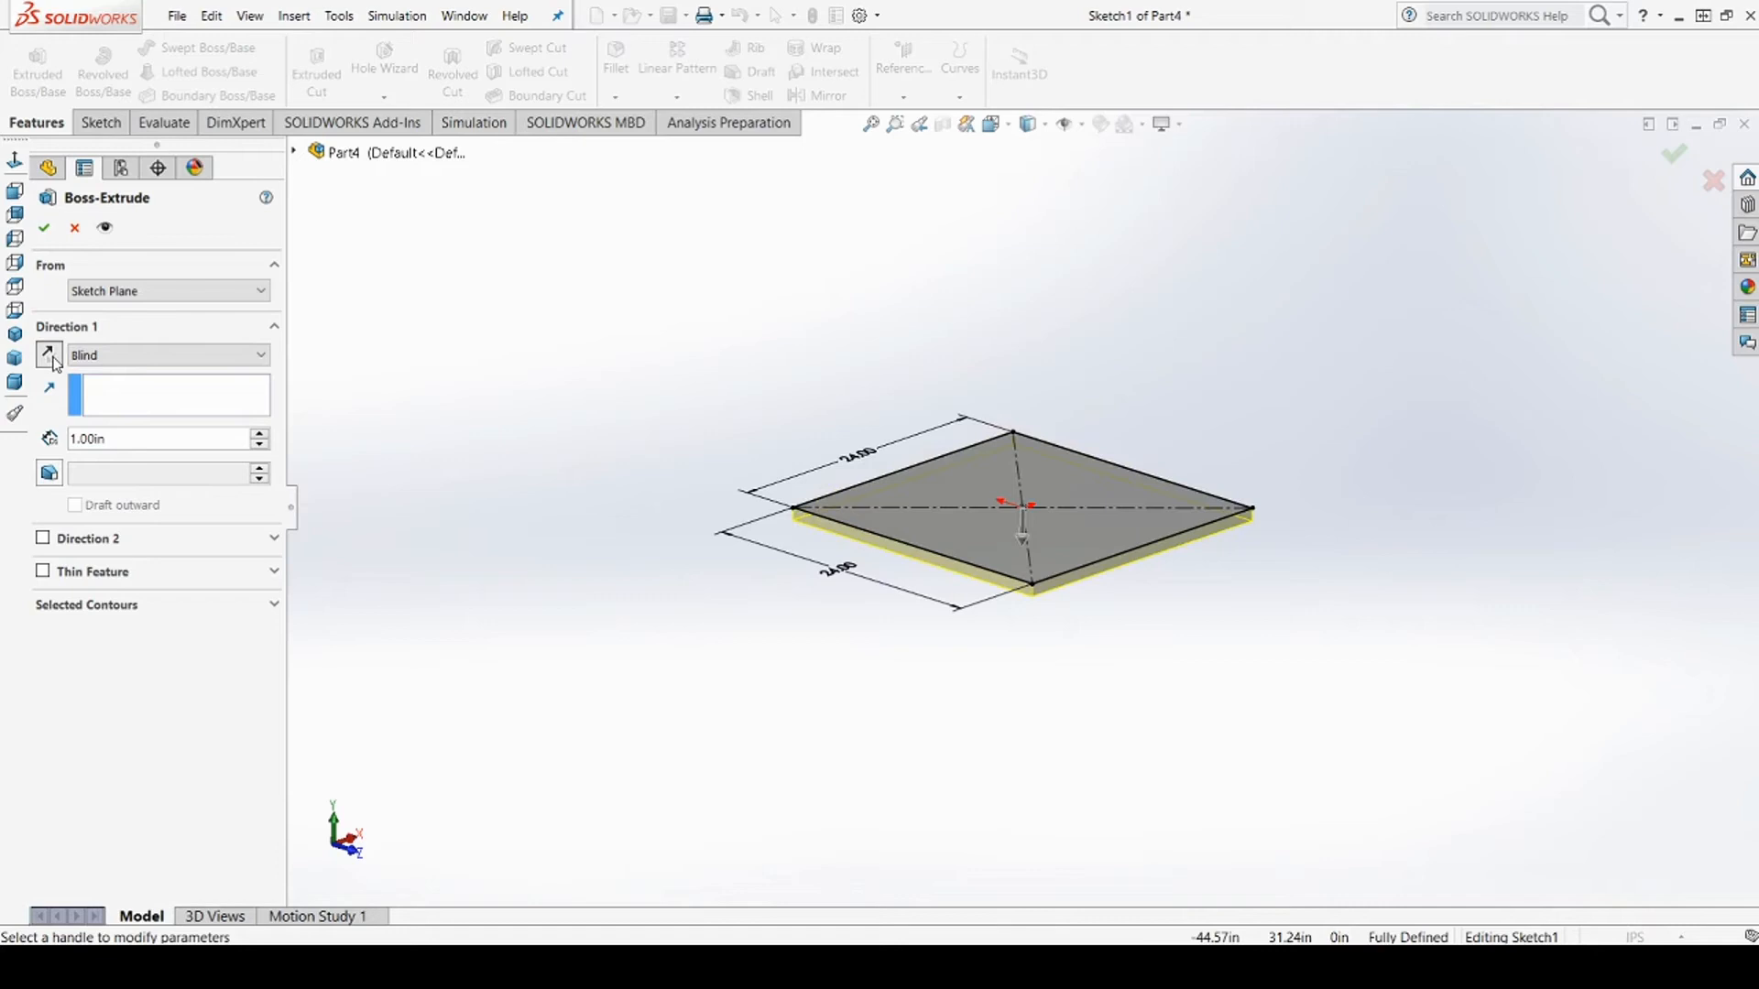
{"action": "left_click", "coordinate": [54, 361]}
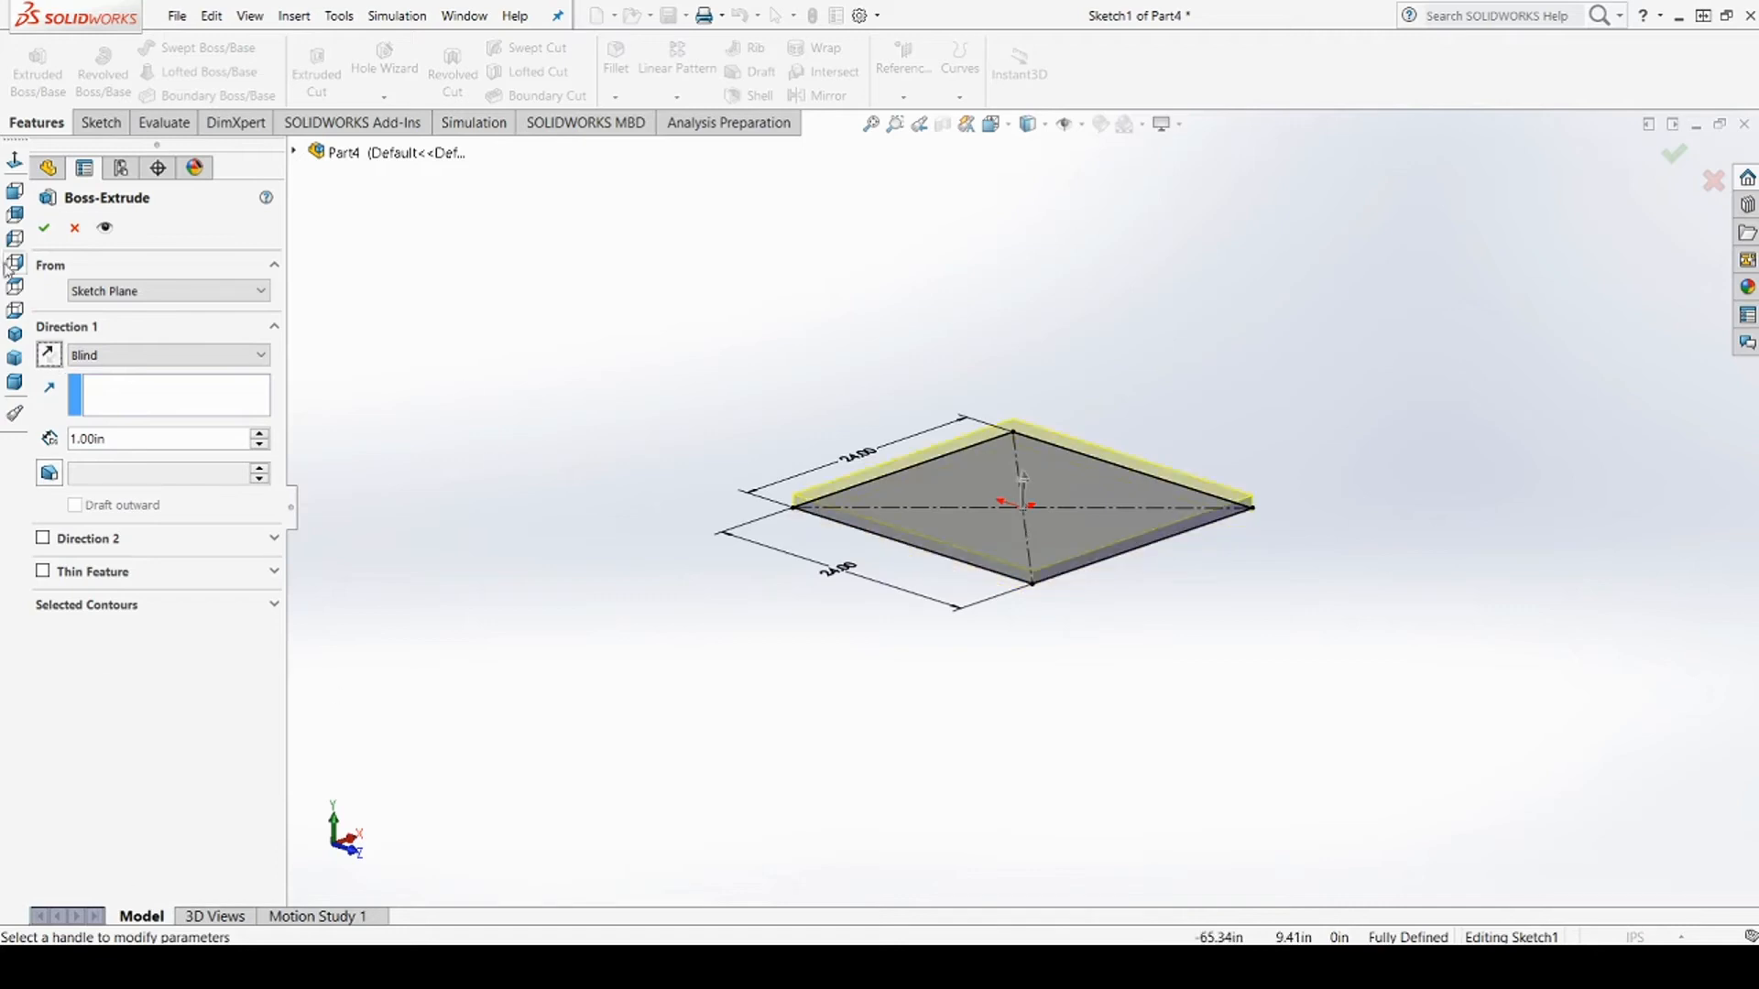
{"action": "left_click", "coordinate": [45, 229]}
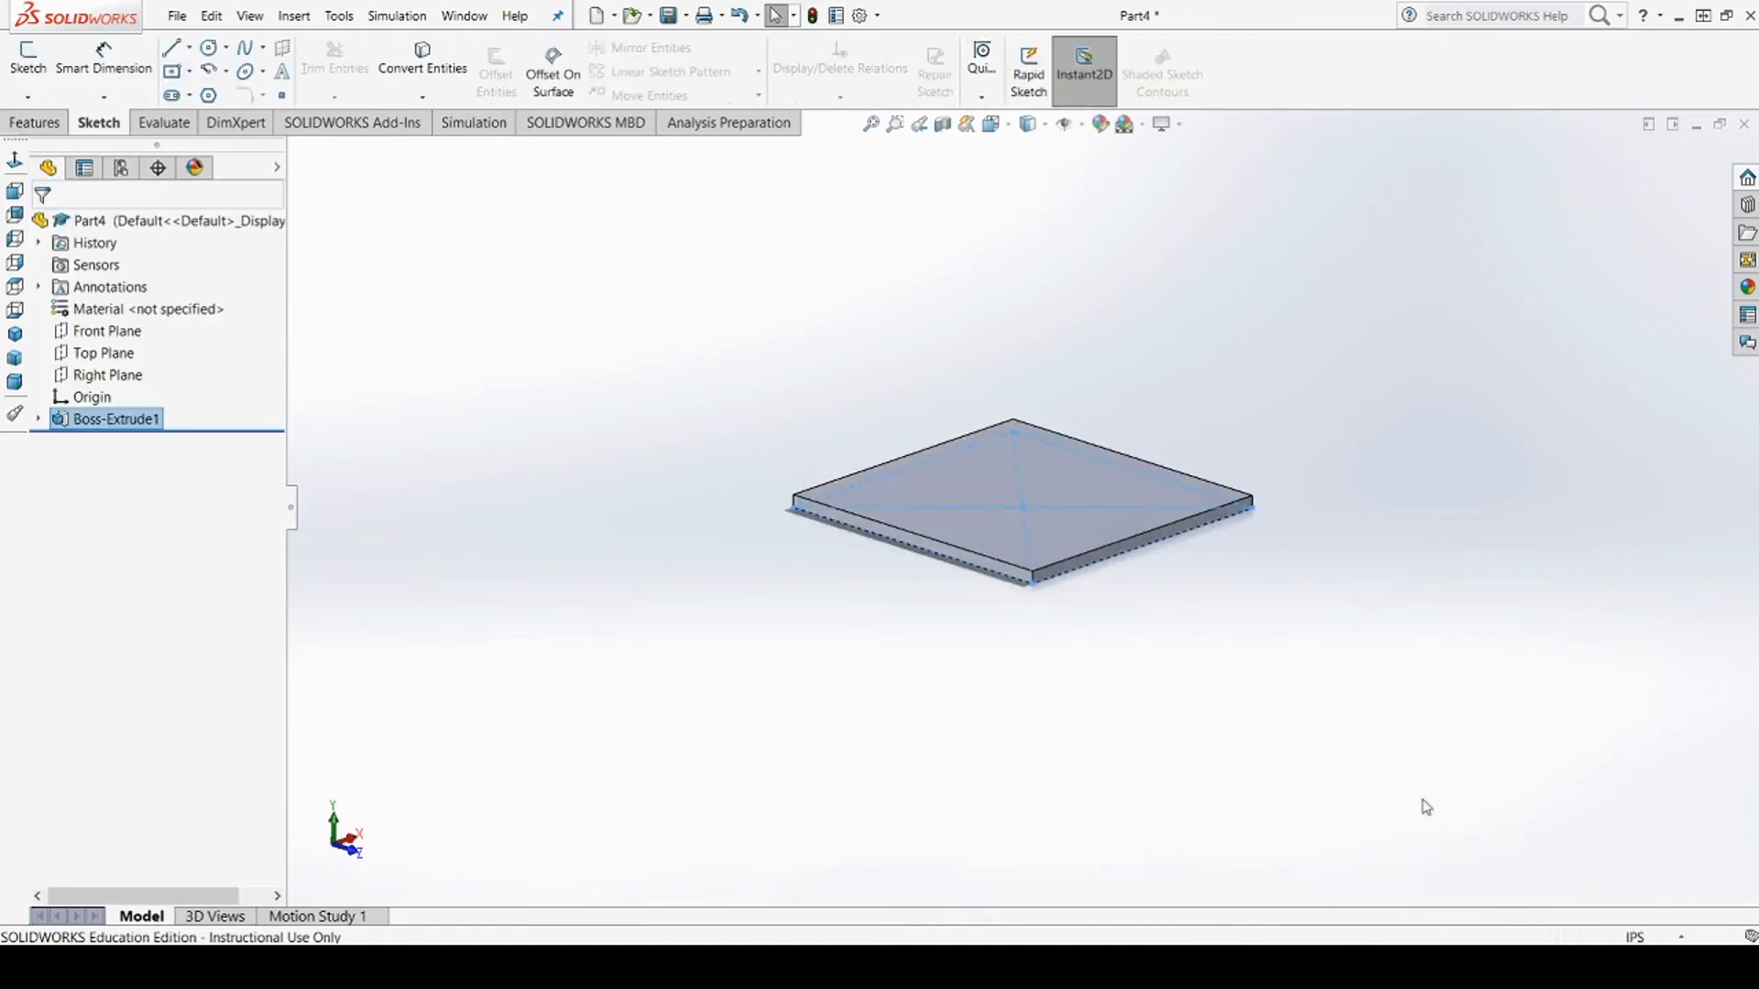
{"action": "middle_click_drag", "start_coordinate": [1335, 699], "coordinate": [1401, 857]}
{"action": "middle_click_drag", "start_coordinate": [818, 328], "coordinate": [688, 357]}
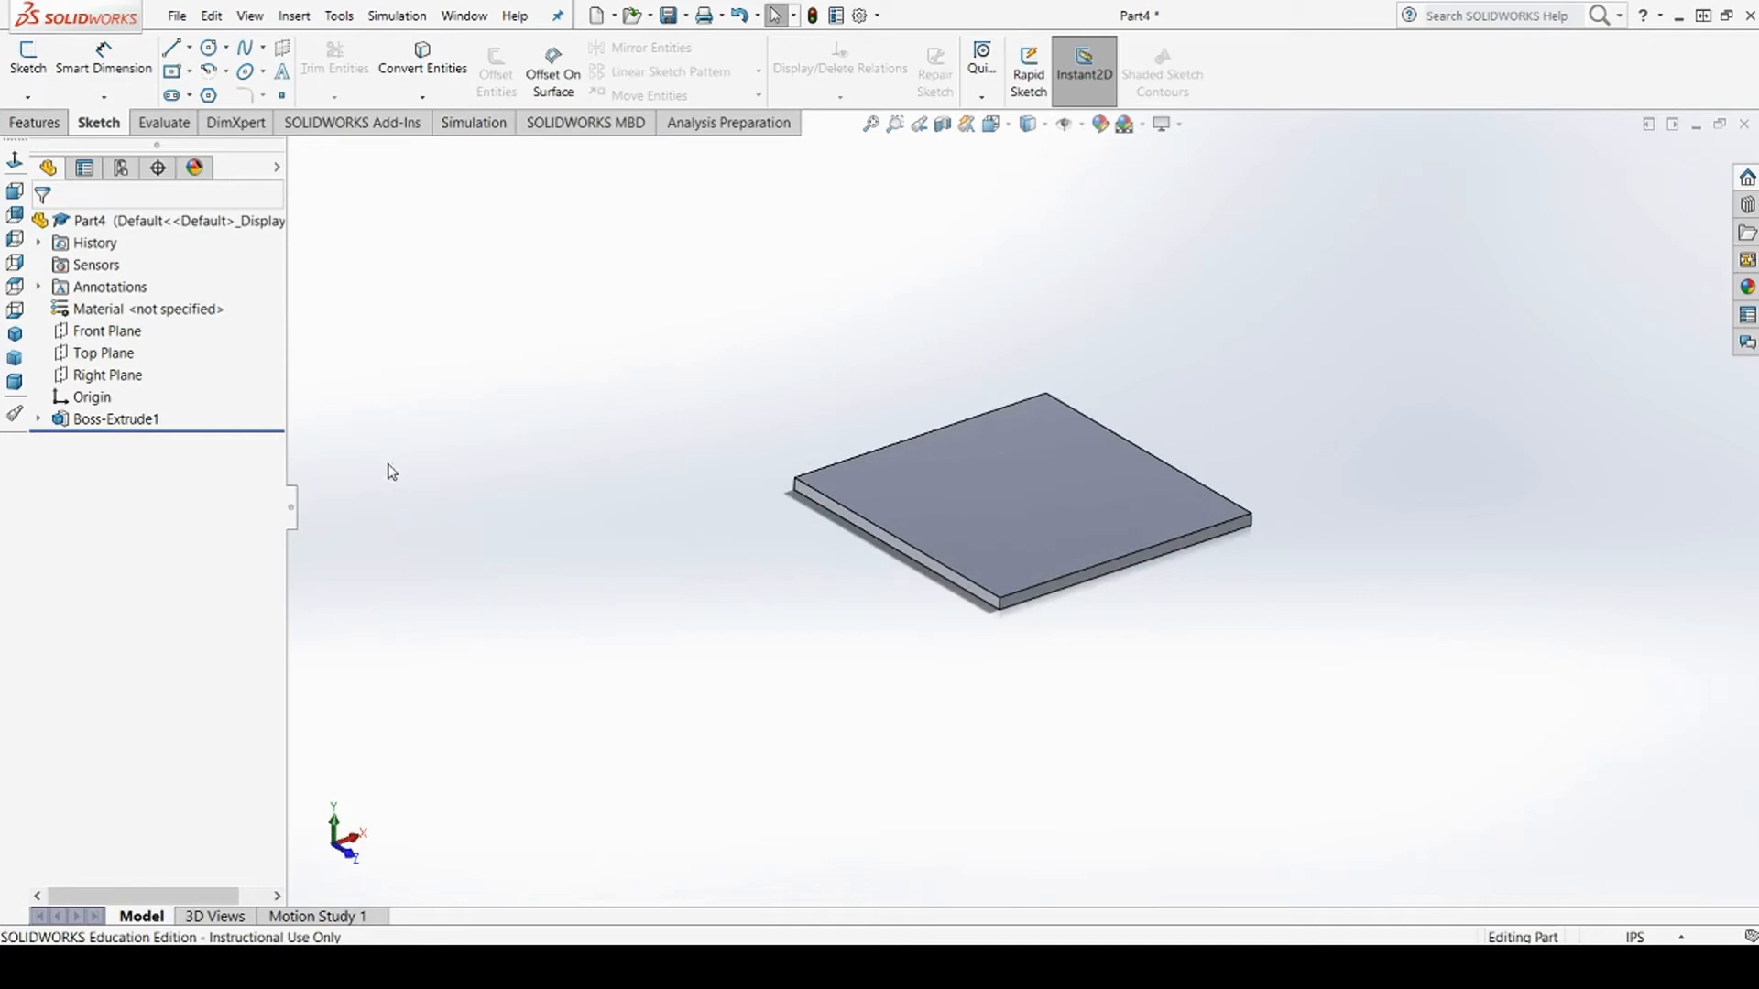
Orient the view squarely onto the back face of the plate
{"action": "left_click", "coordinate": [15, 381]}
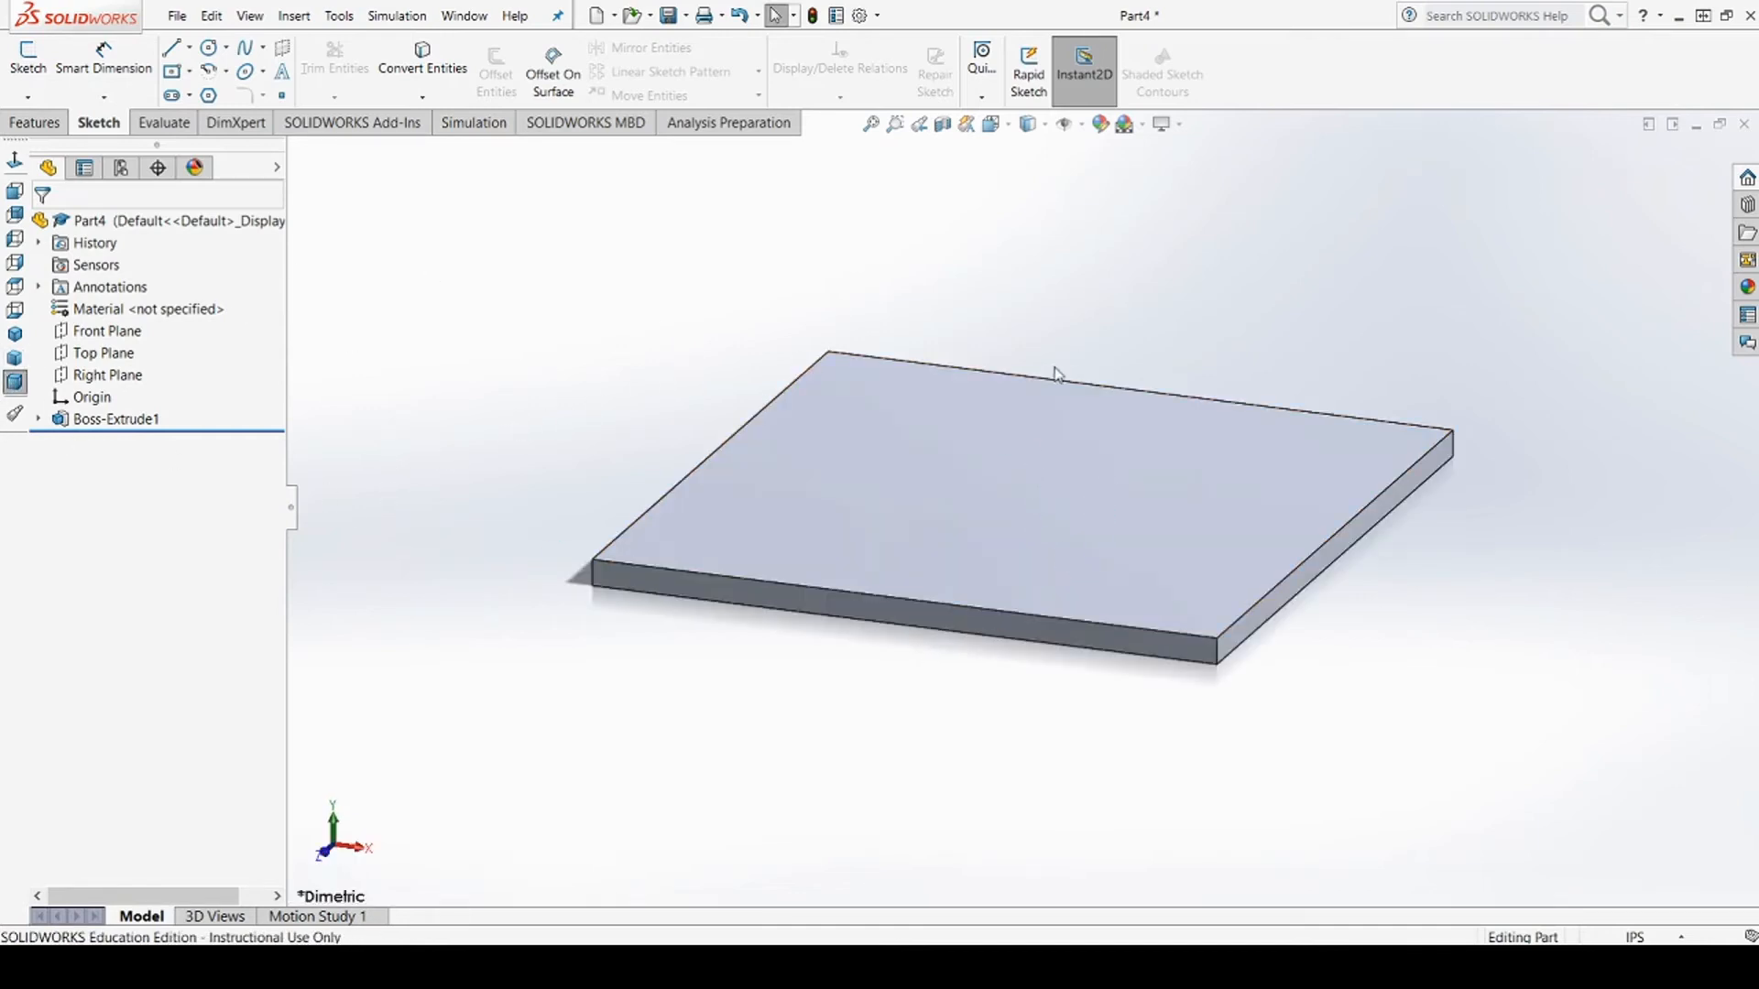
{"action": "left_click", "coordinate": [15, 215]}
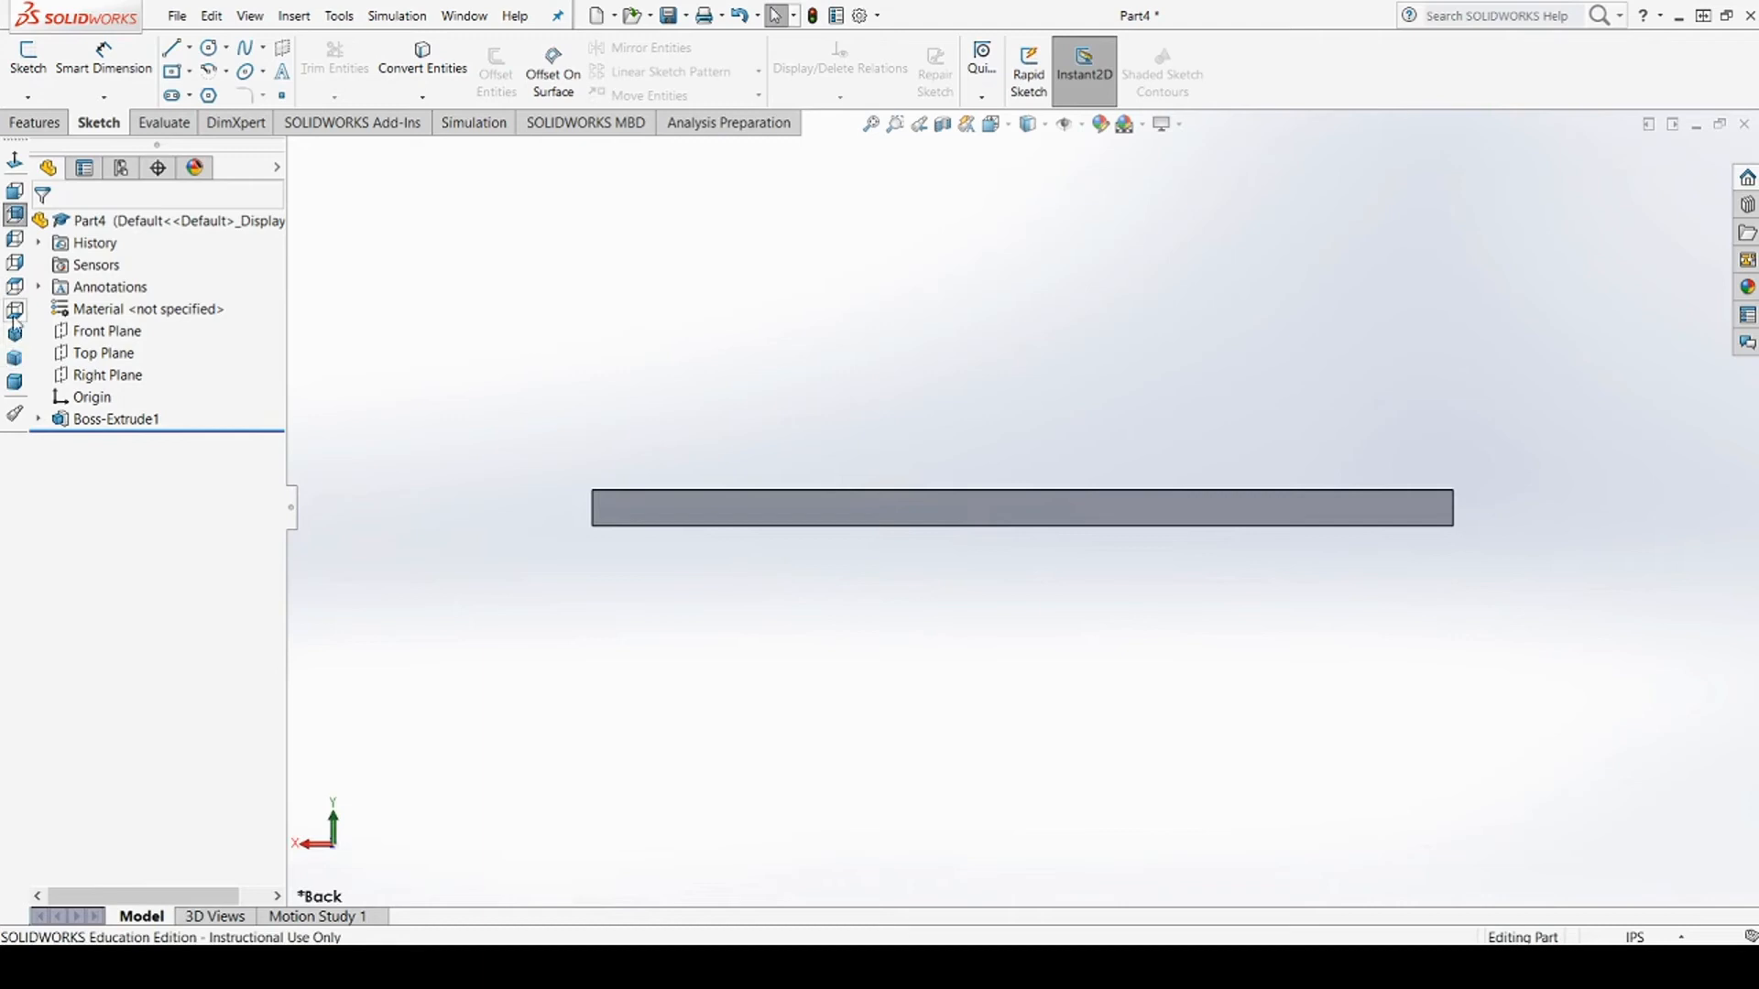
{"action": "middle_click_drag", "start_coordinate": [931, 385], "coordinate": [623, 687]}
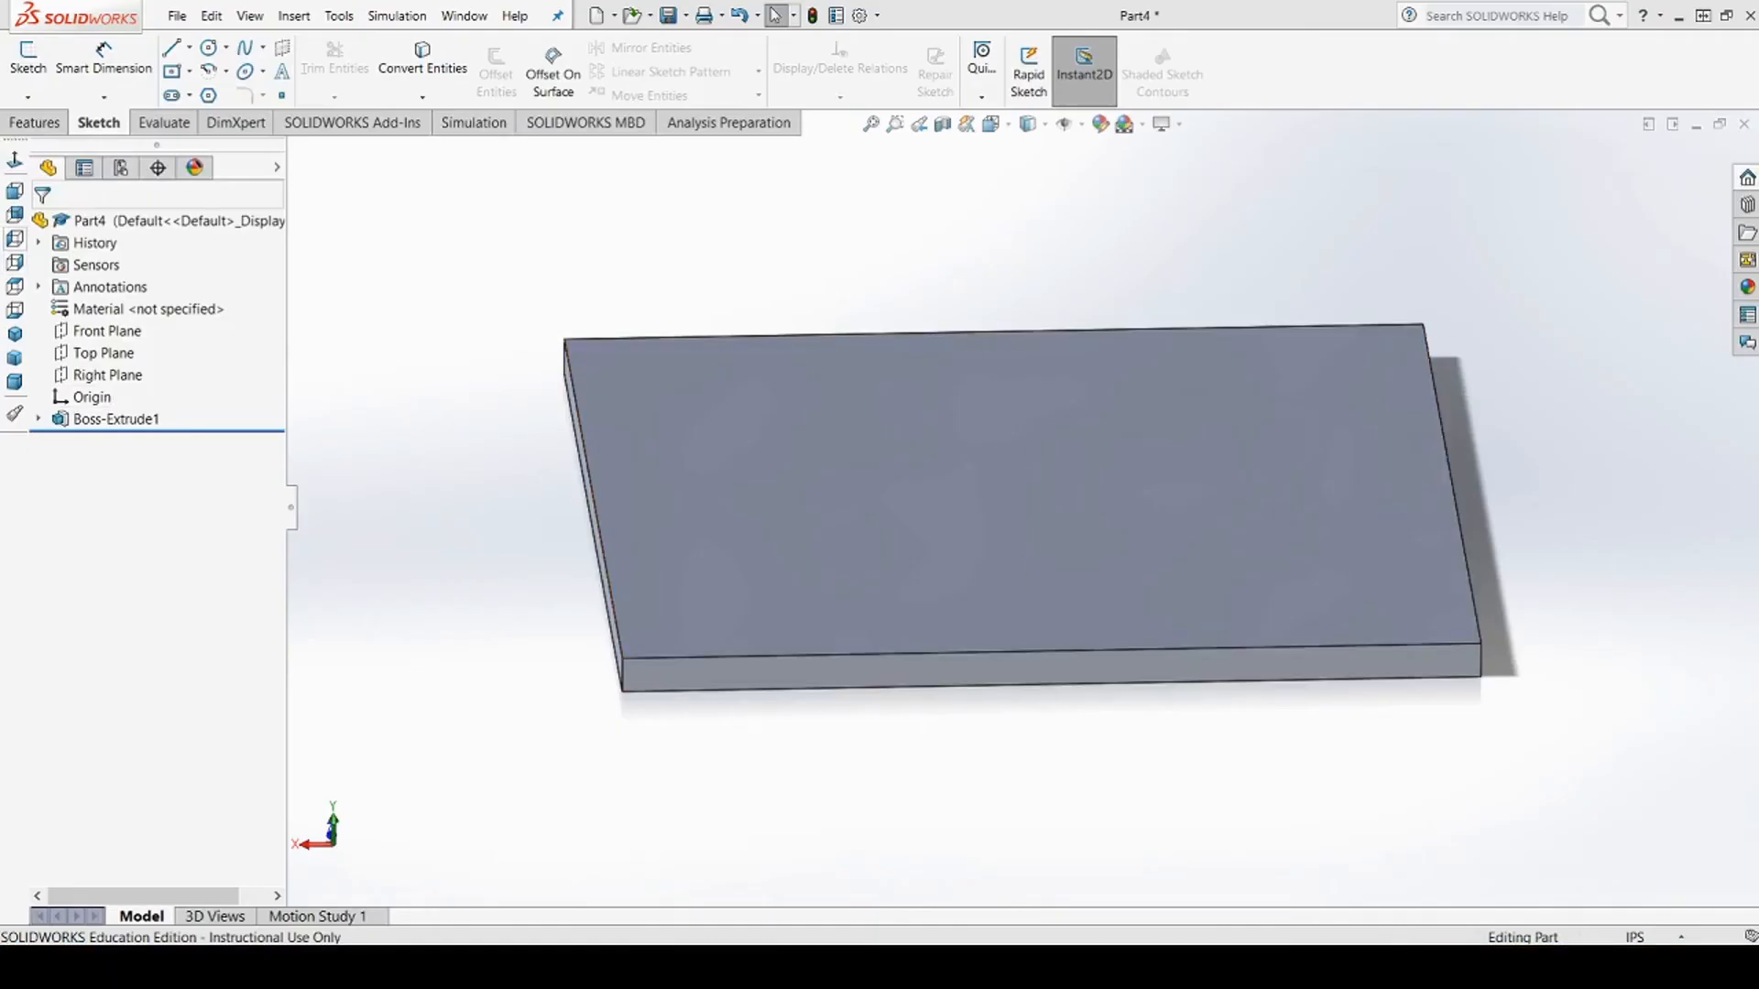
{"action": "left_click", "coordinate": [14, 216]}
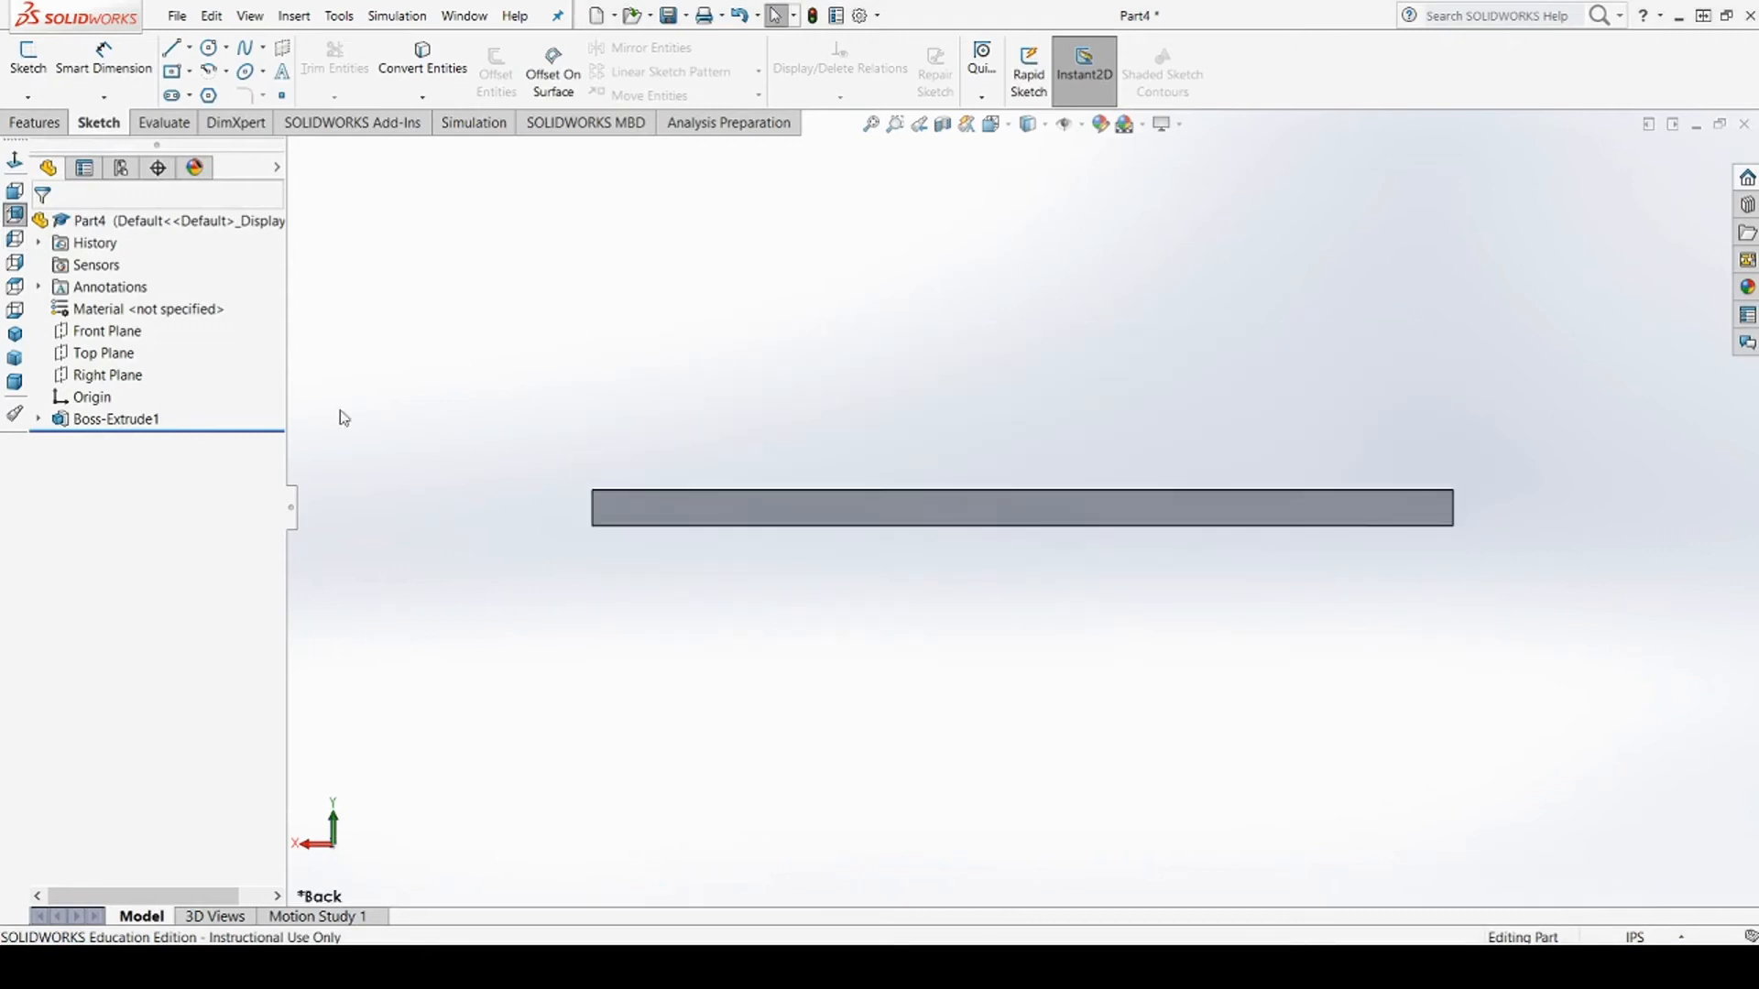
{"action": "scroll", "coordinate": [1255, 415], "scroll_direction": "up", "scroll_amount": 3}
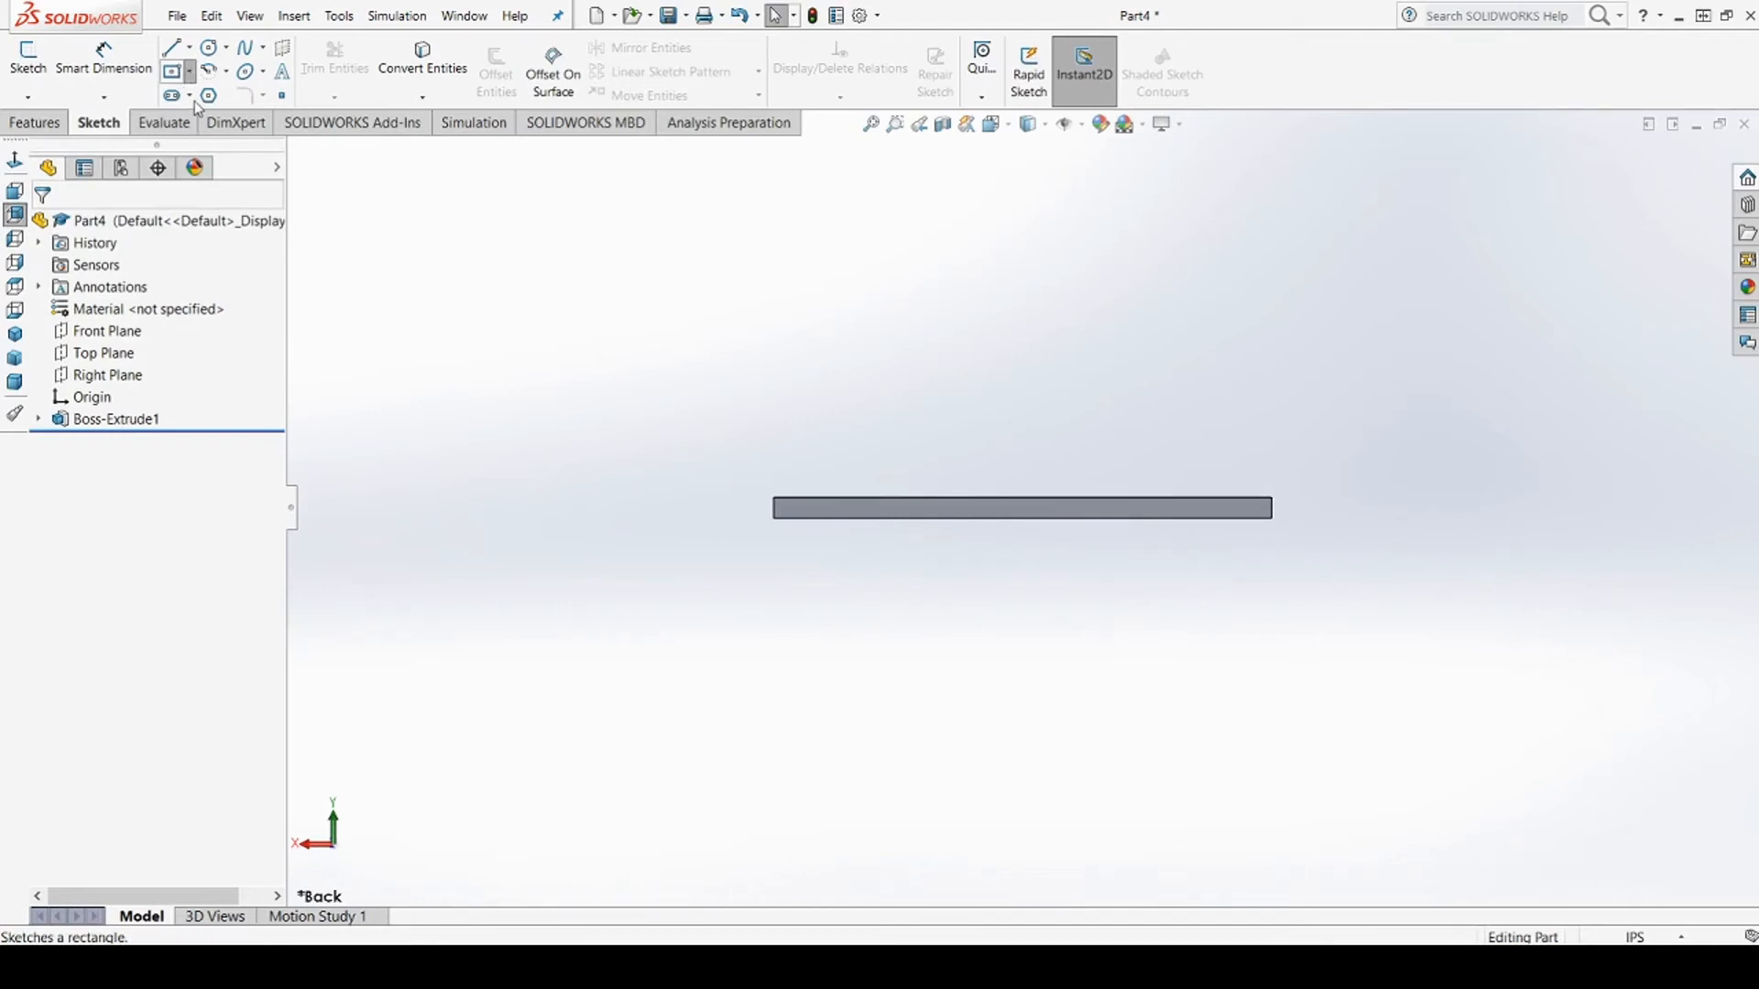
{"action": "left_click", "coordinate": [174, 73]}
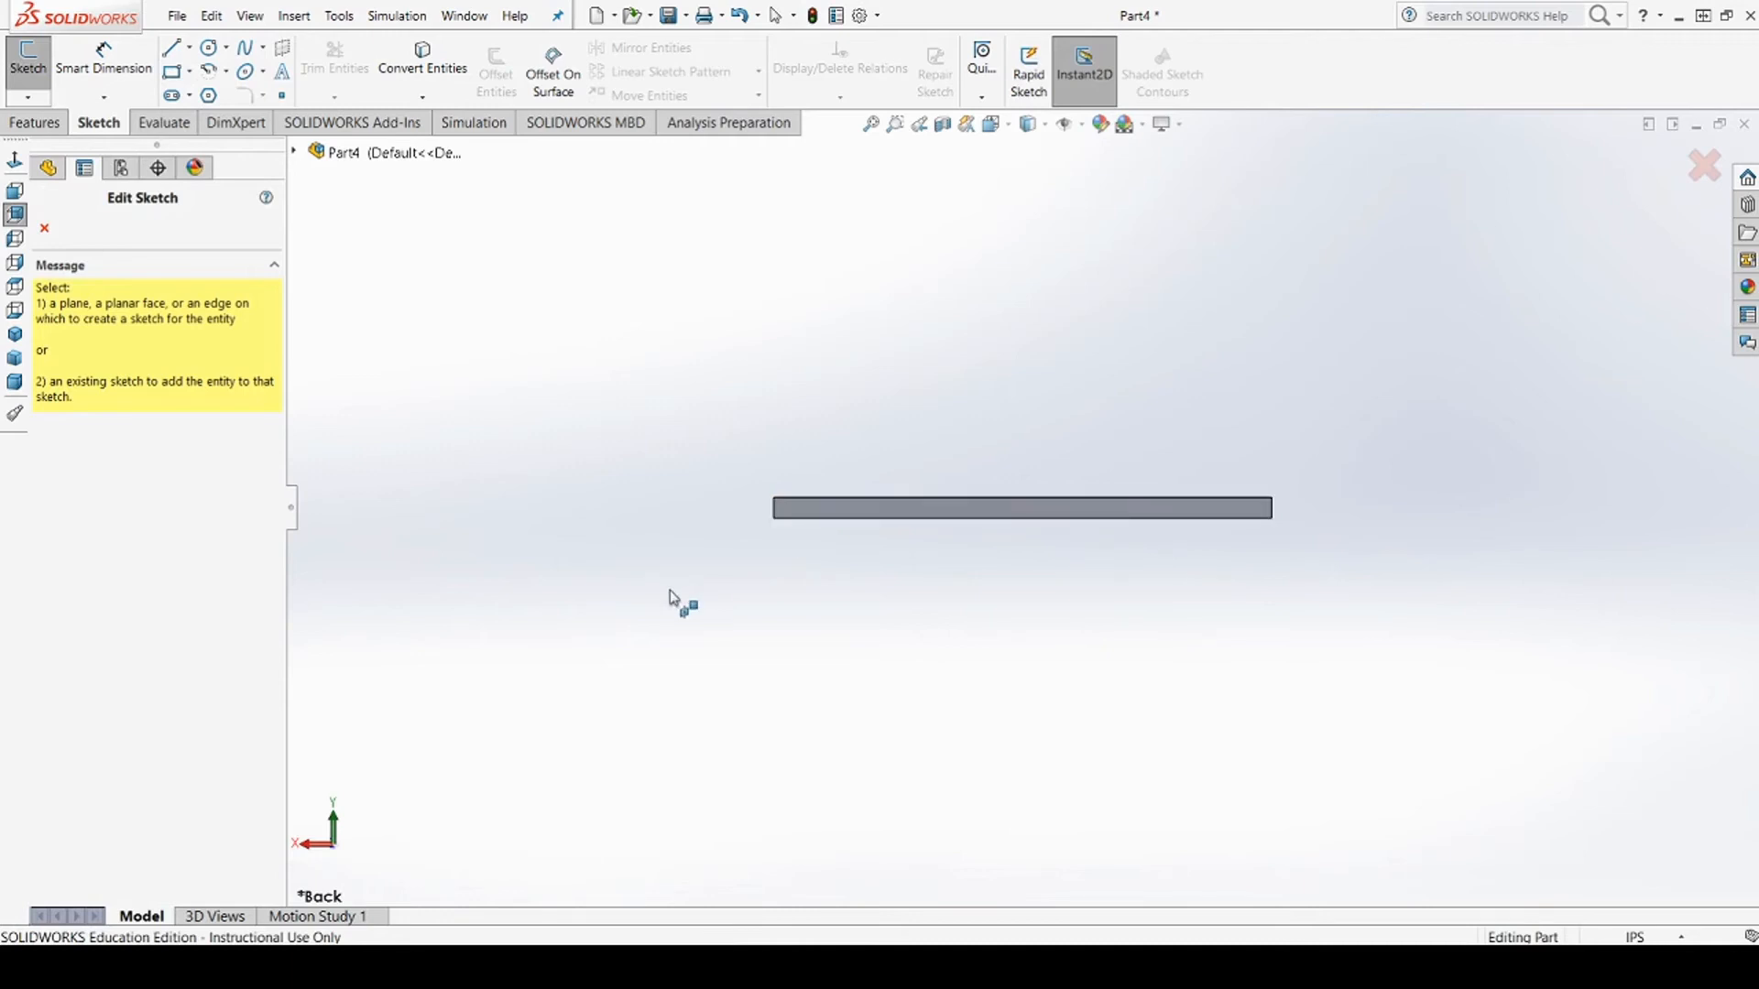
{"action": "key", "text": "Escape"}
{"action": "left_click", "coordinate": [859, 515]}
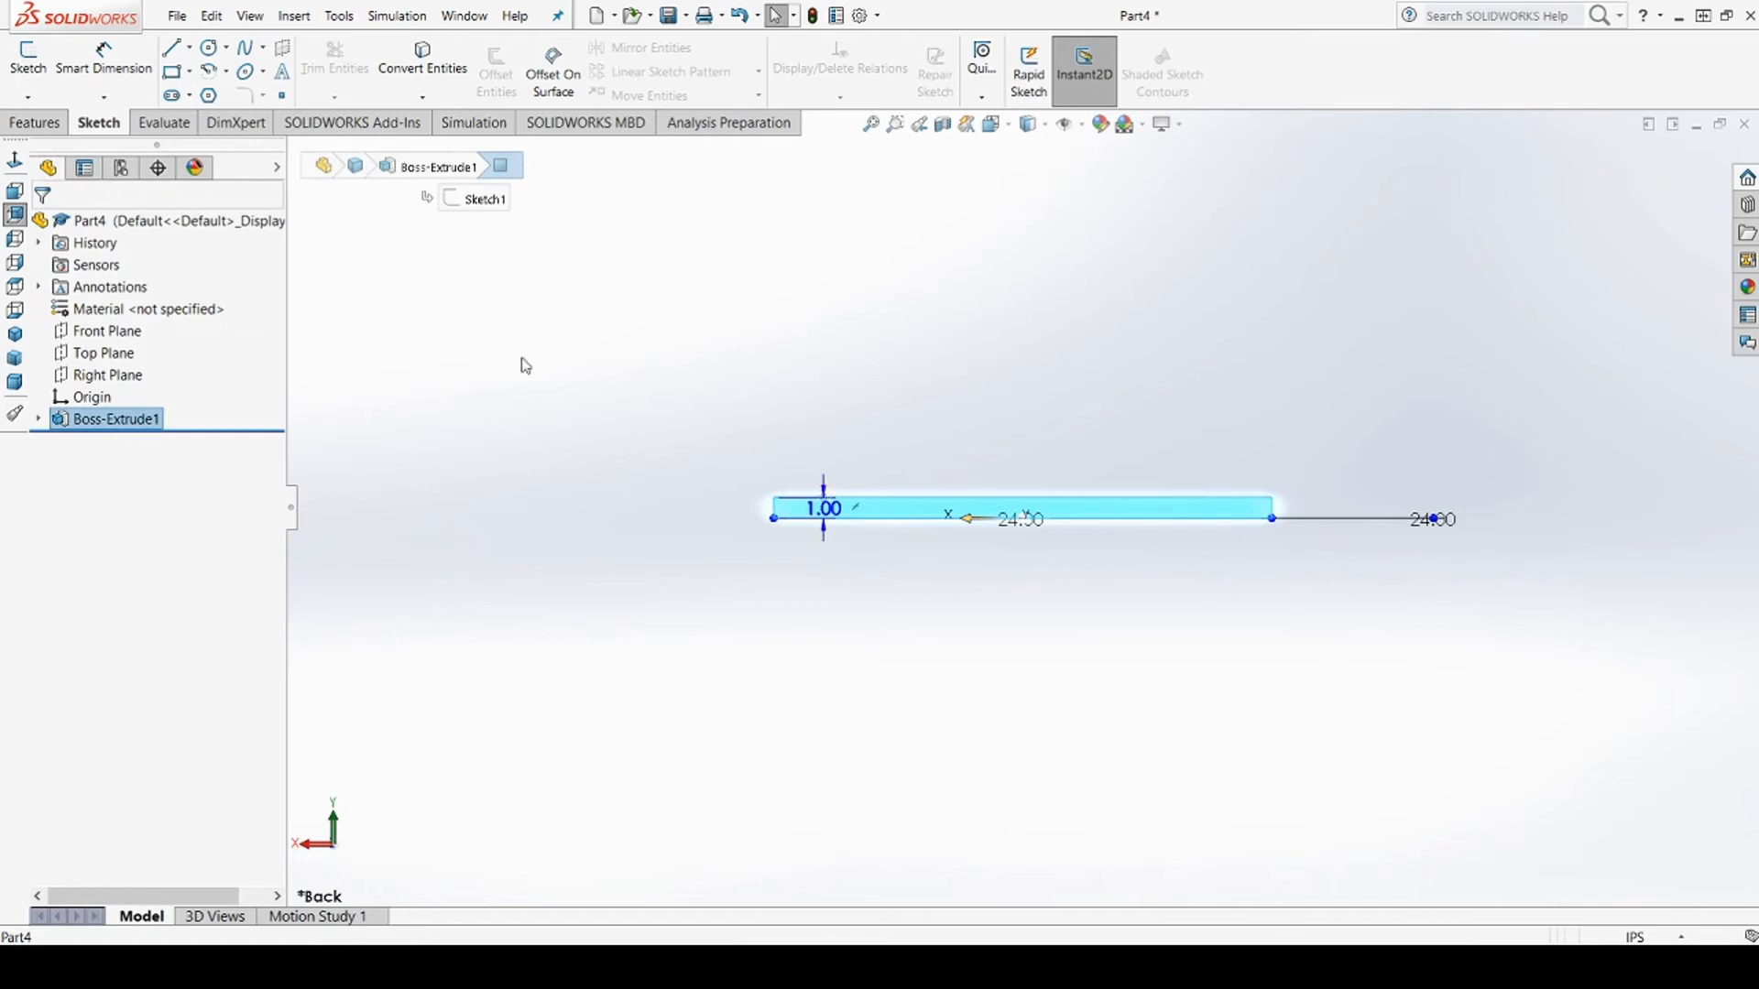
{"action": "left_click", "coordinate": [41, 68]}
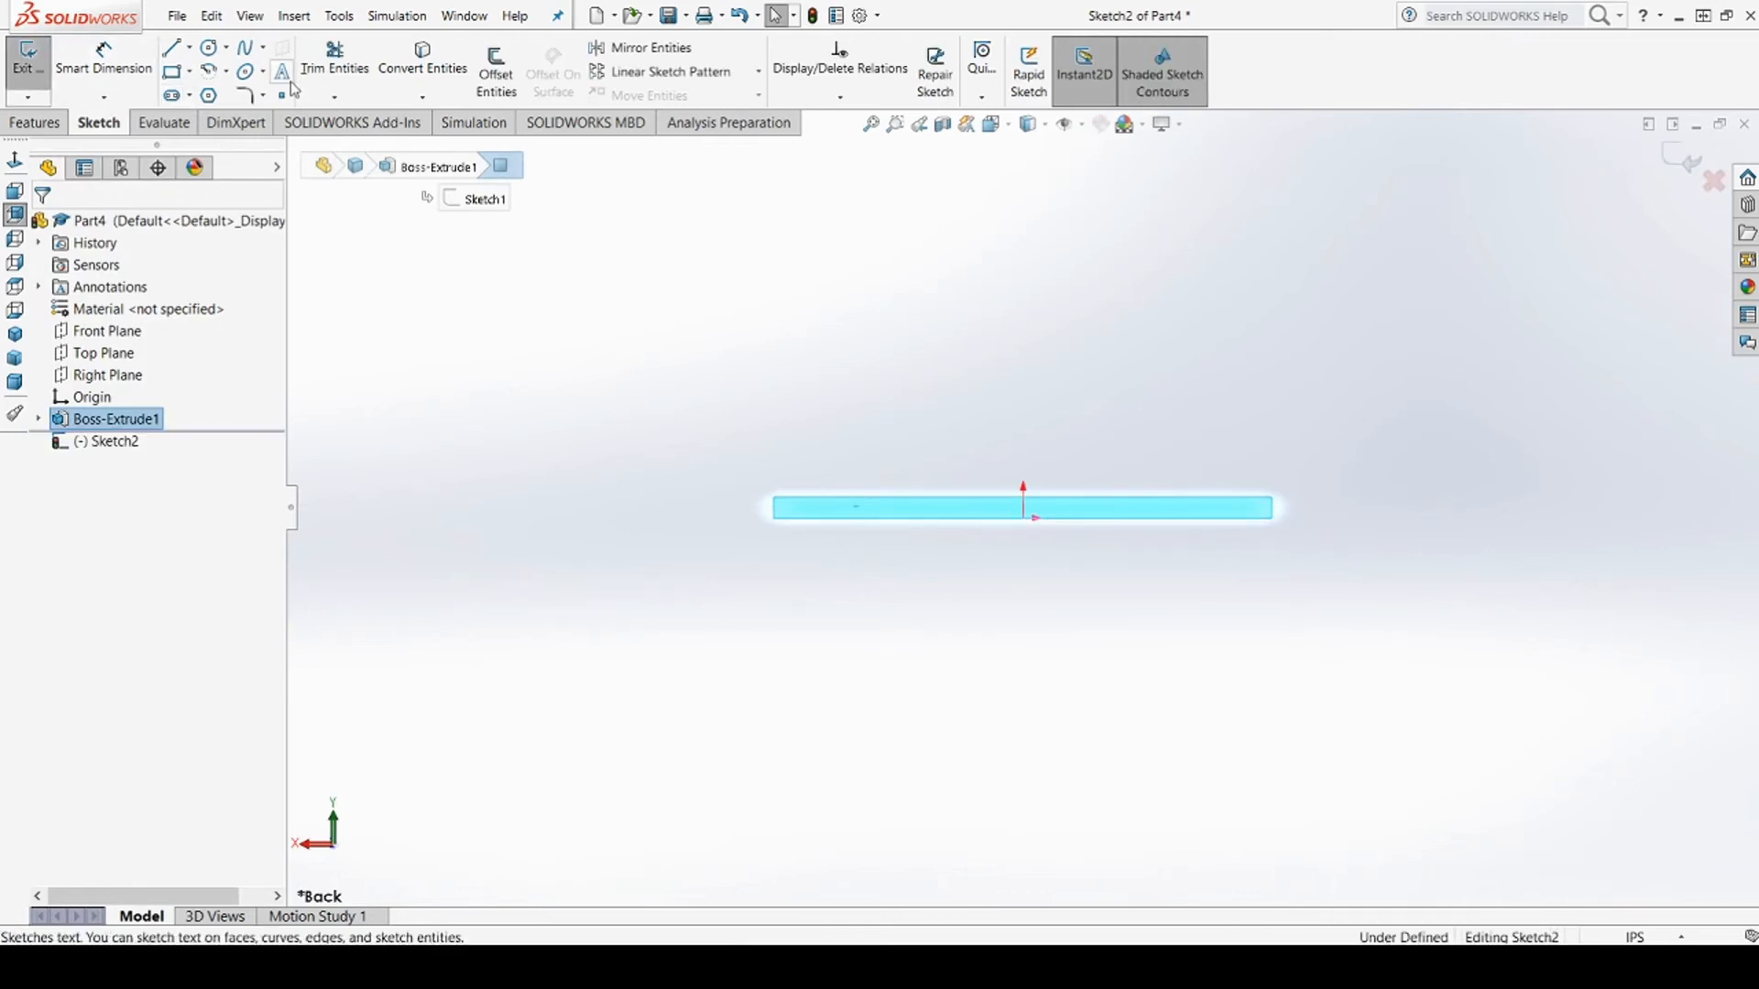
{"action": "left_click", "coordinate": [699, 483]}
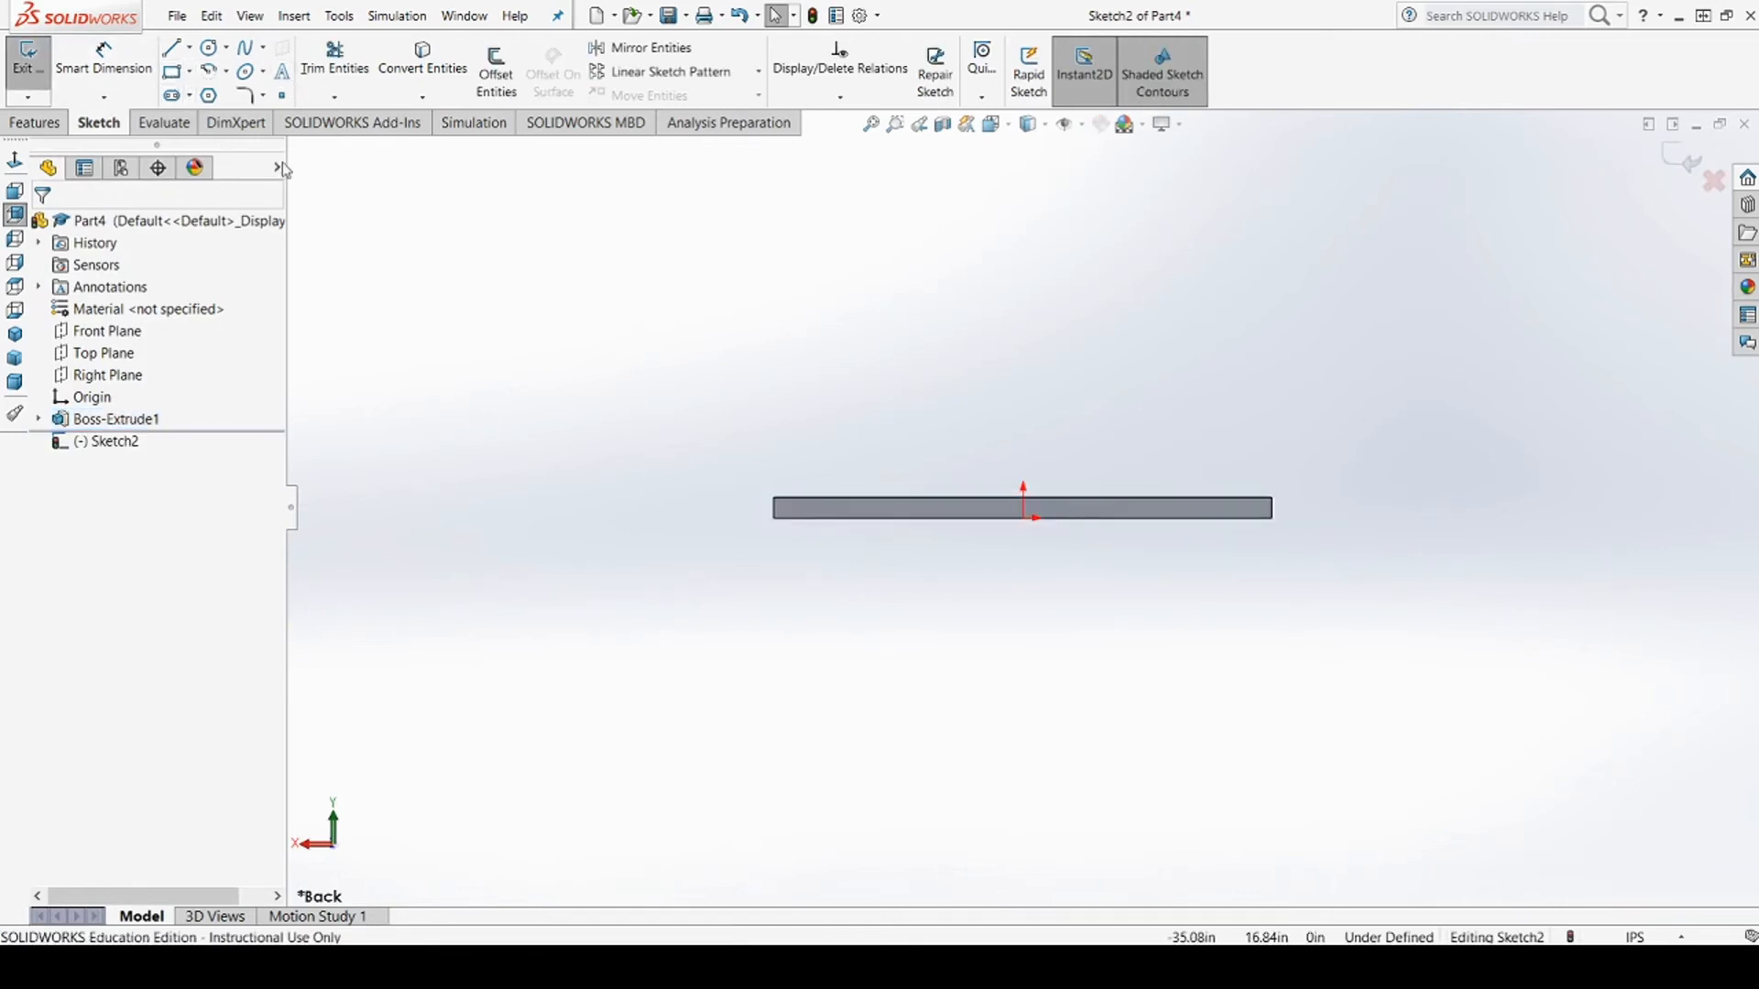
{"action": "left_click", "coordinate": [27, 62]}
Sketch a corner rectangle on the plate's back face from its lower corner, about 23.15 in wide and 14.9 in high
{"action": "left_click", "coordinate": [176, 75]}
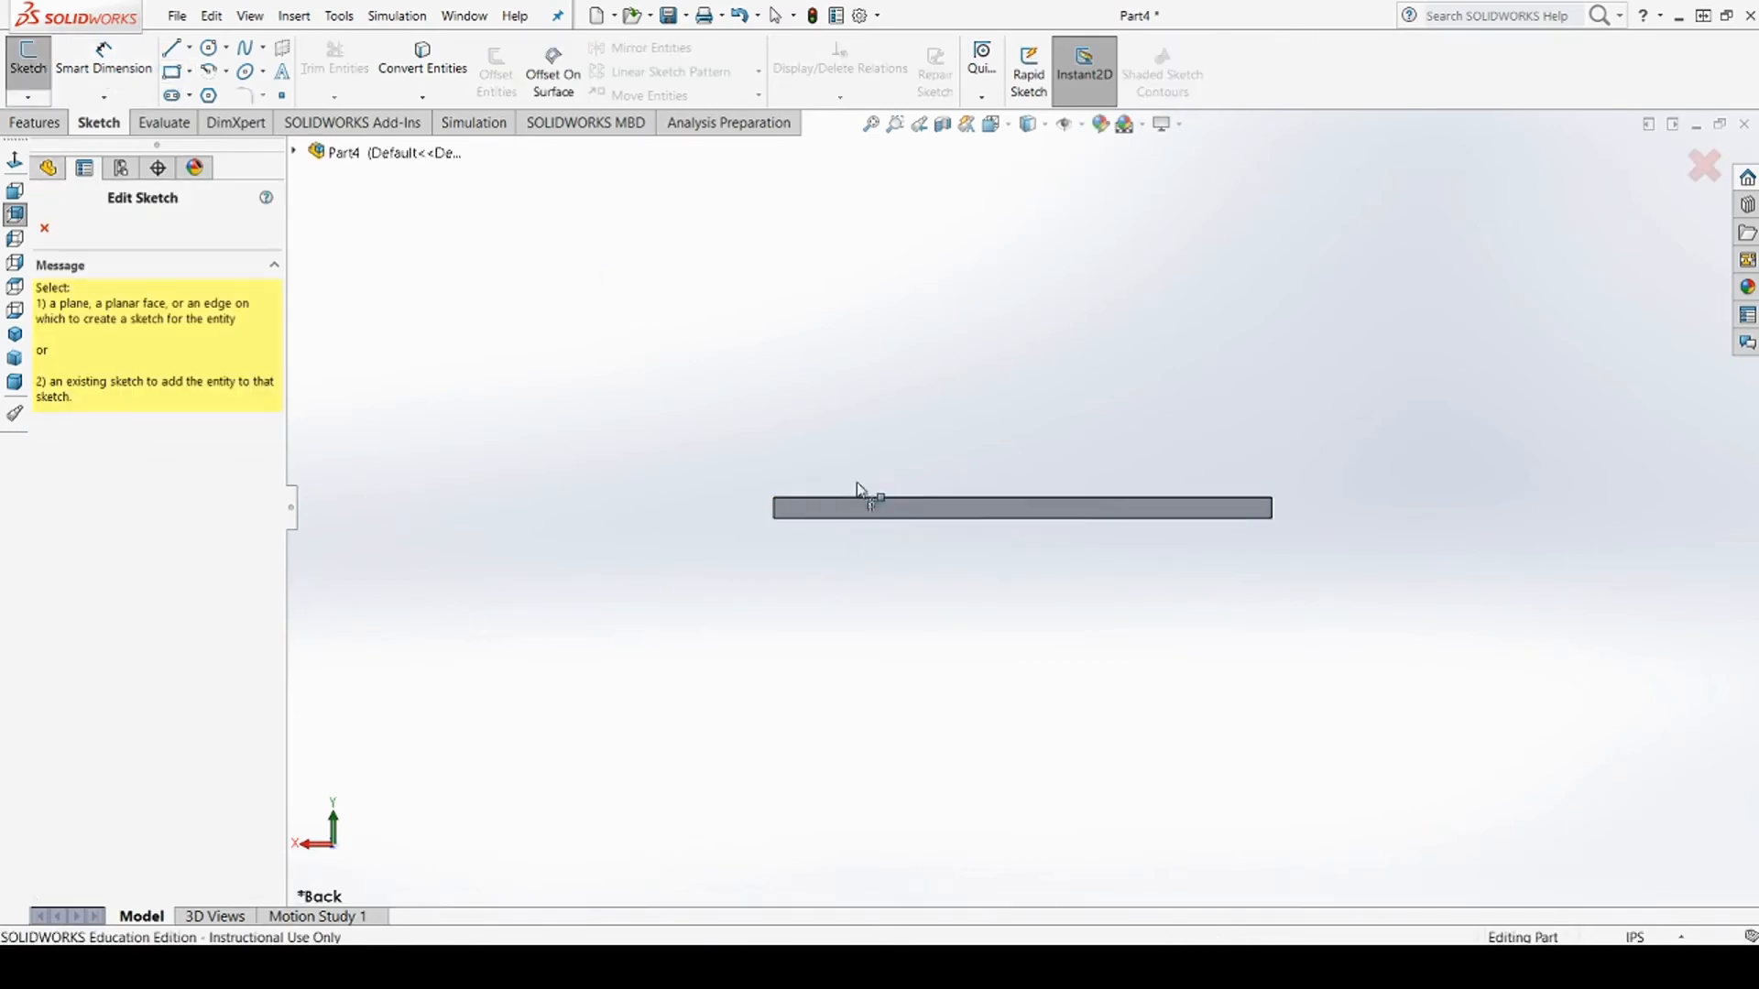
{"action": "left_click", "coordinate": [978, 516]}
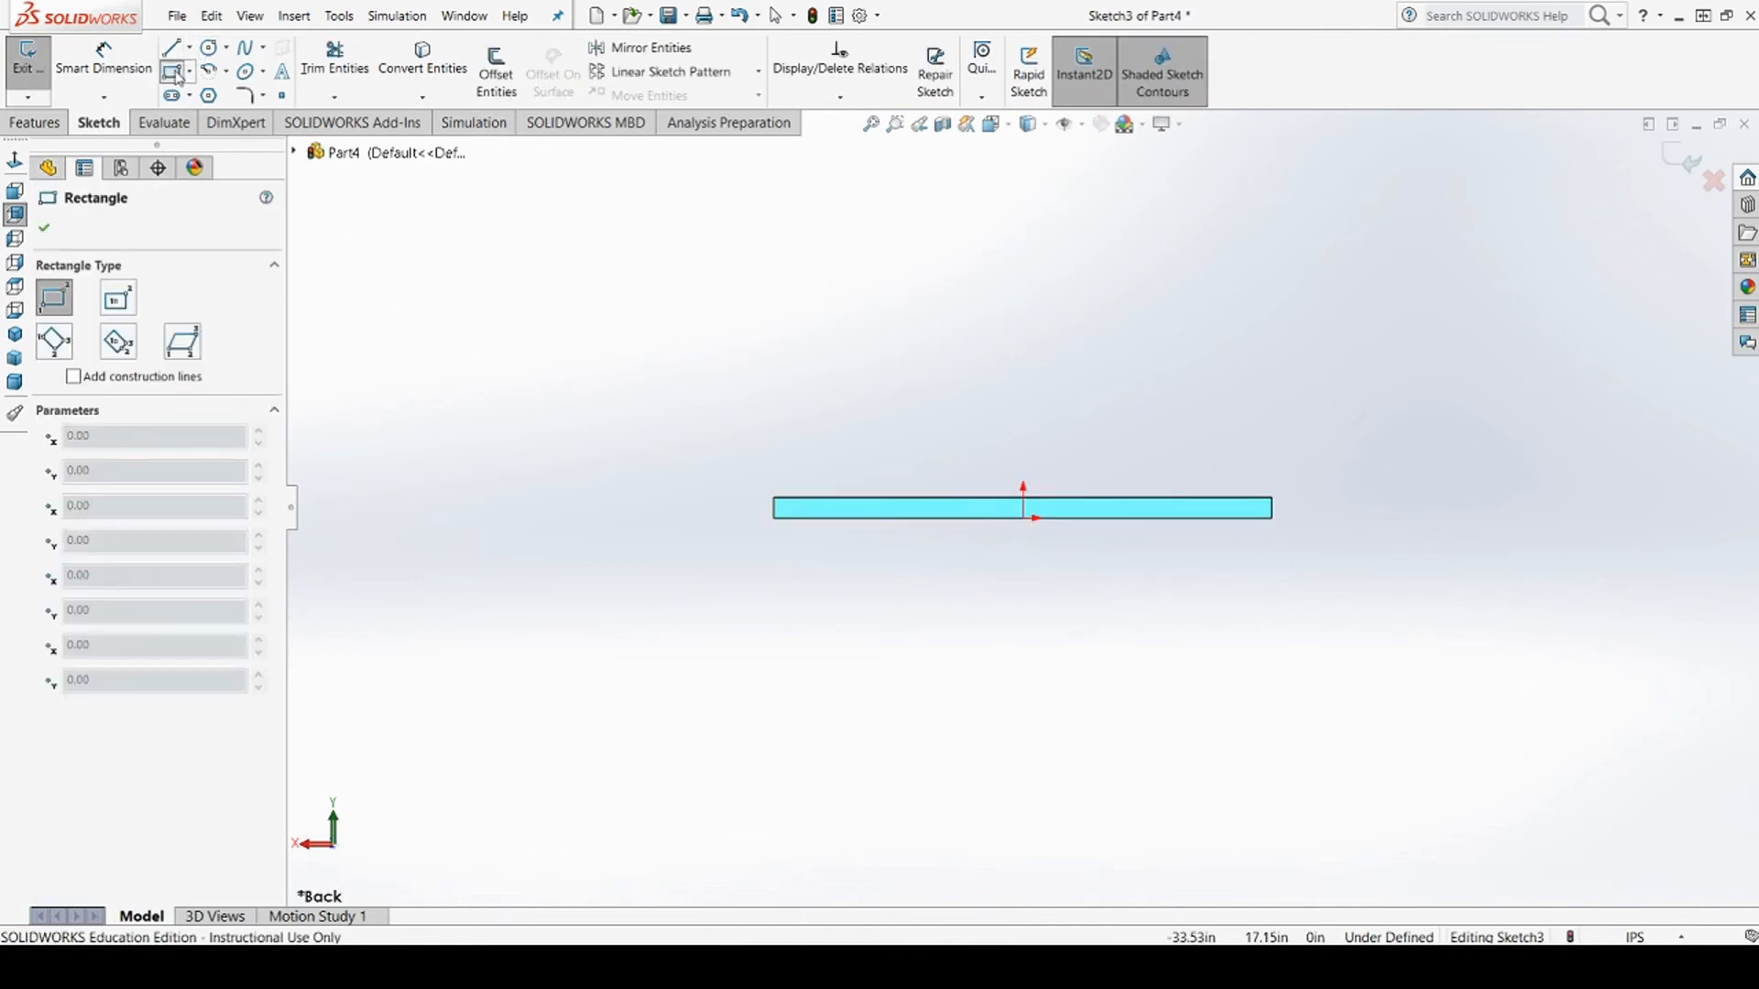
{"action": "left_click", "coordinate": [774, 519]}
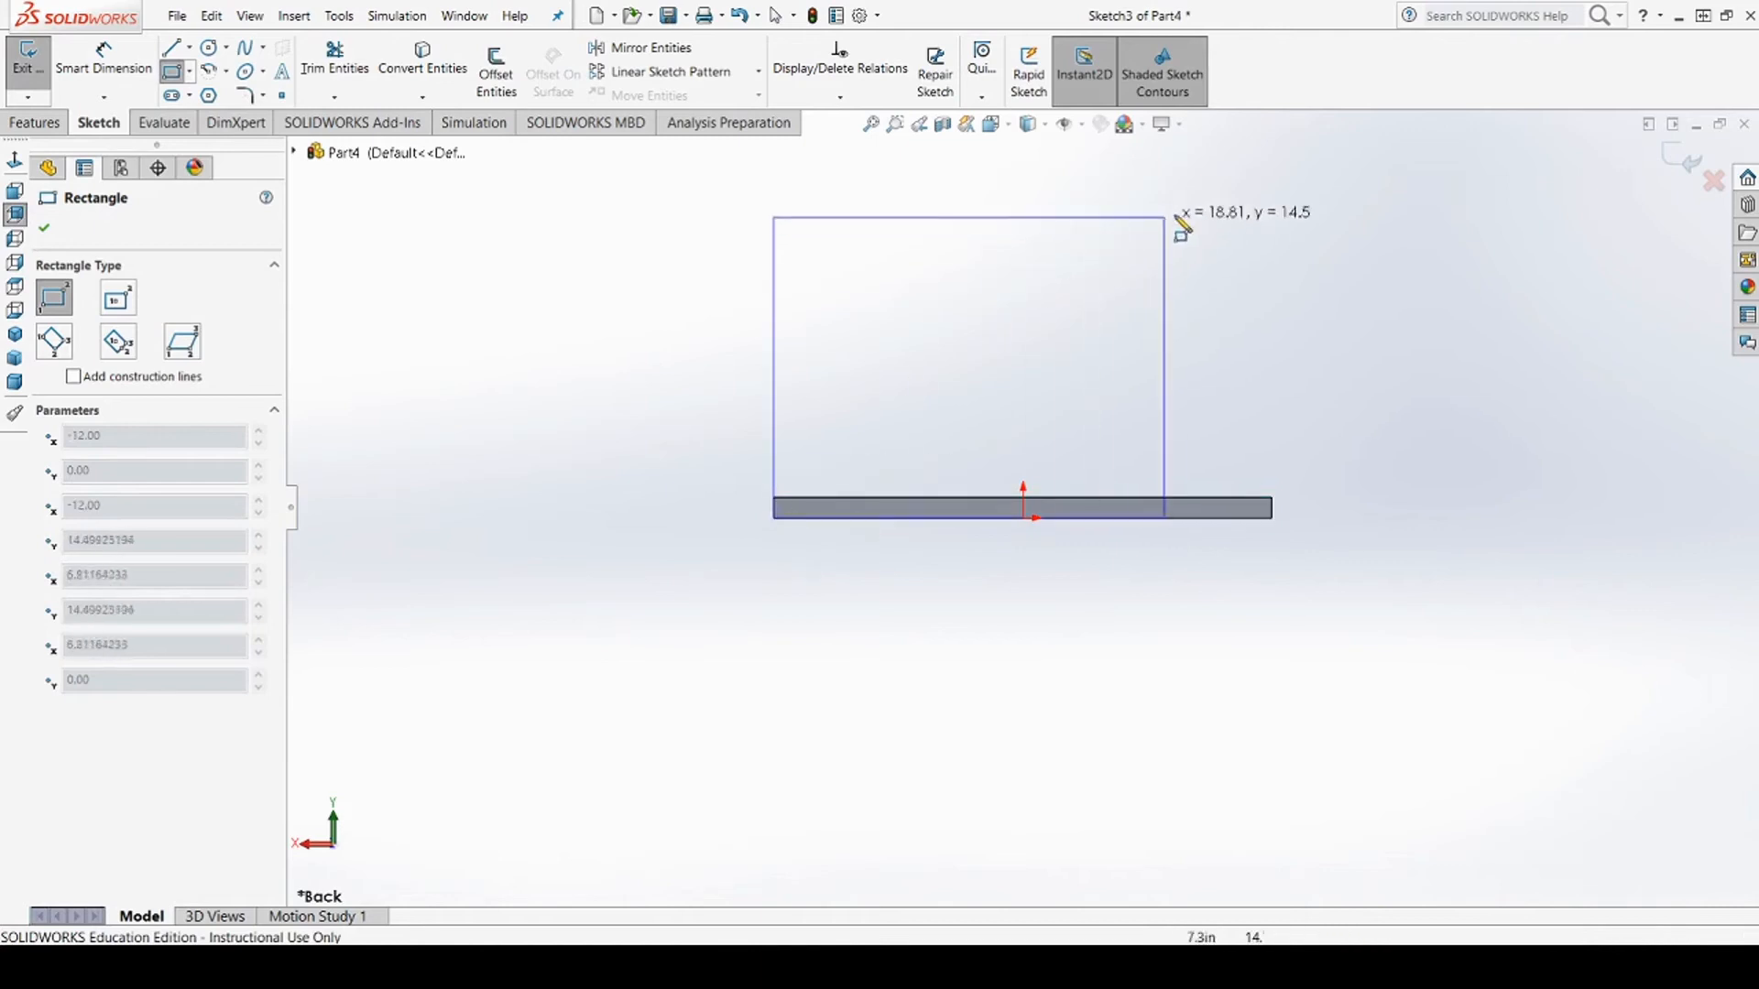
{"action": "left_click", "coordinate": [1257, 210]}
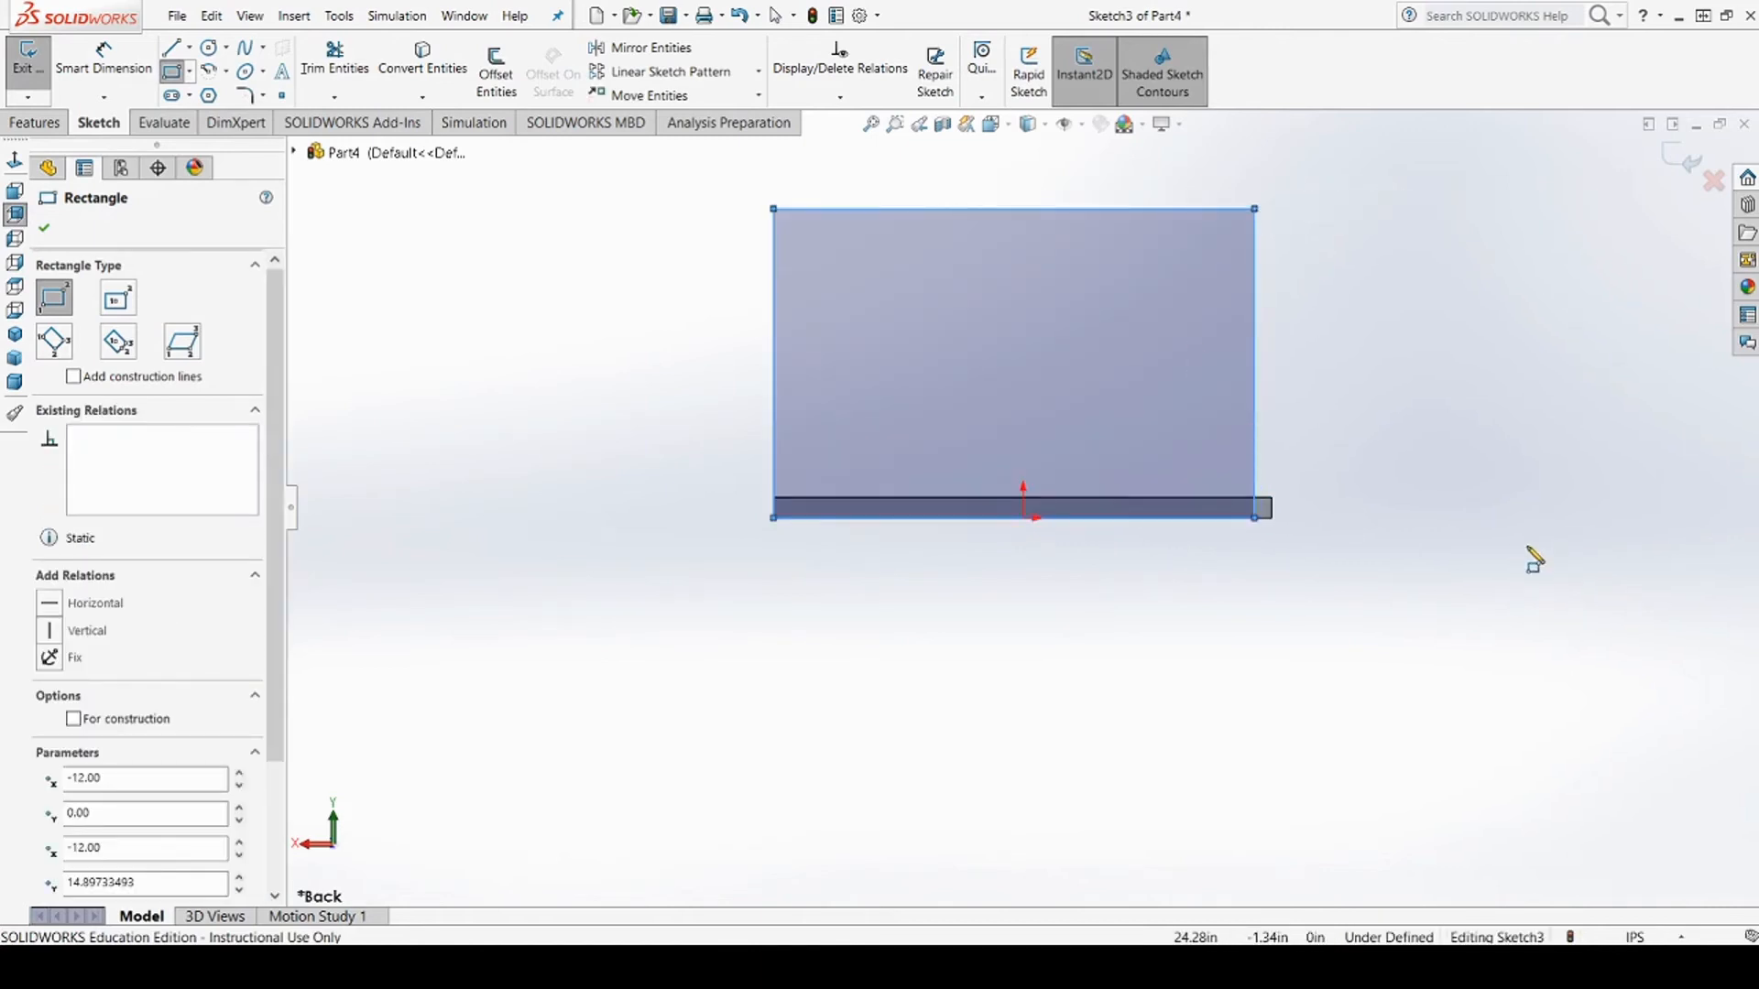
{"action": "key", "text": "Escape"}
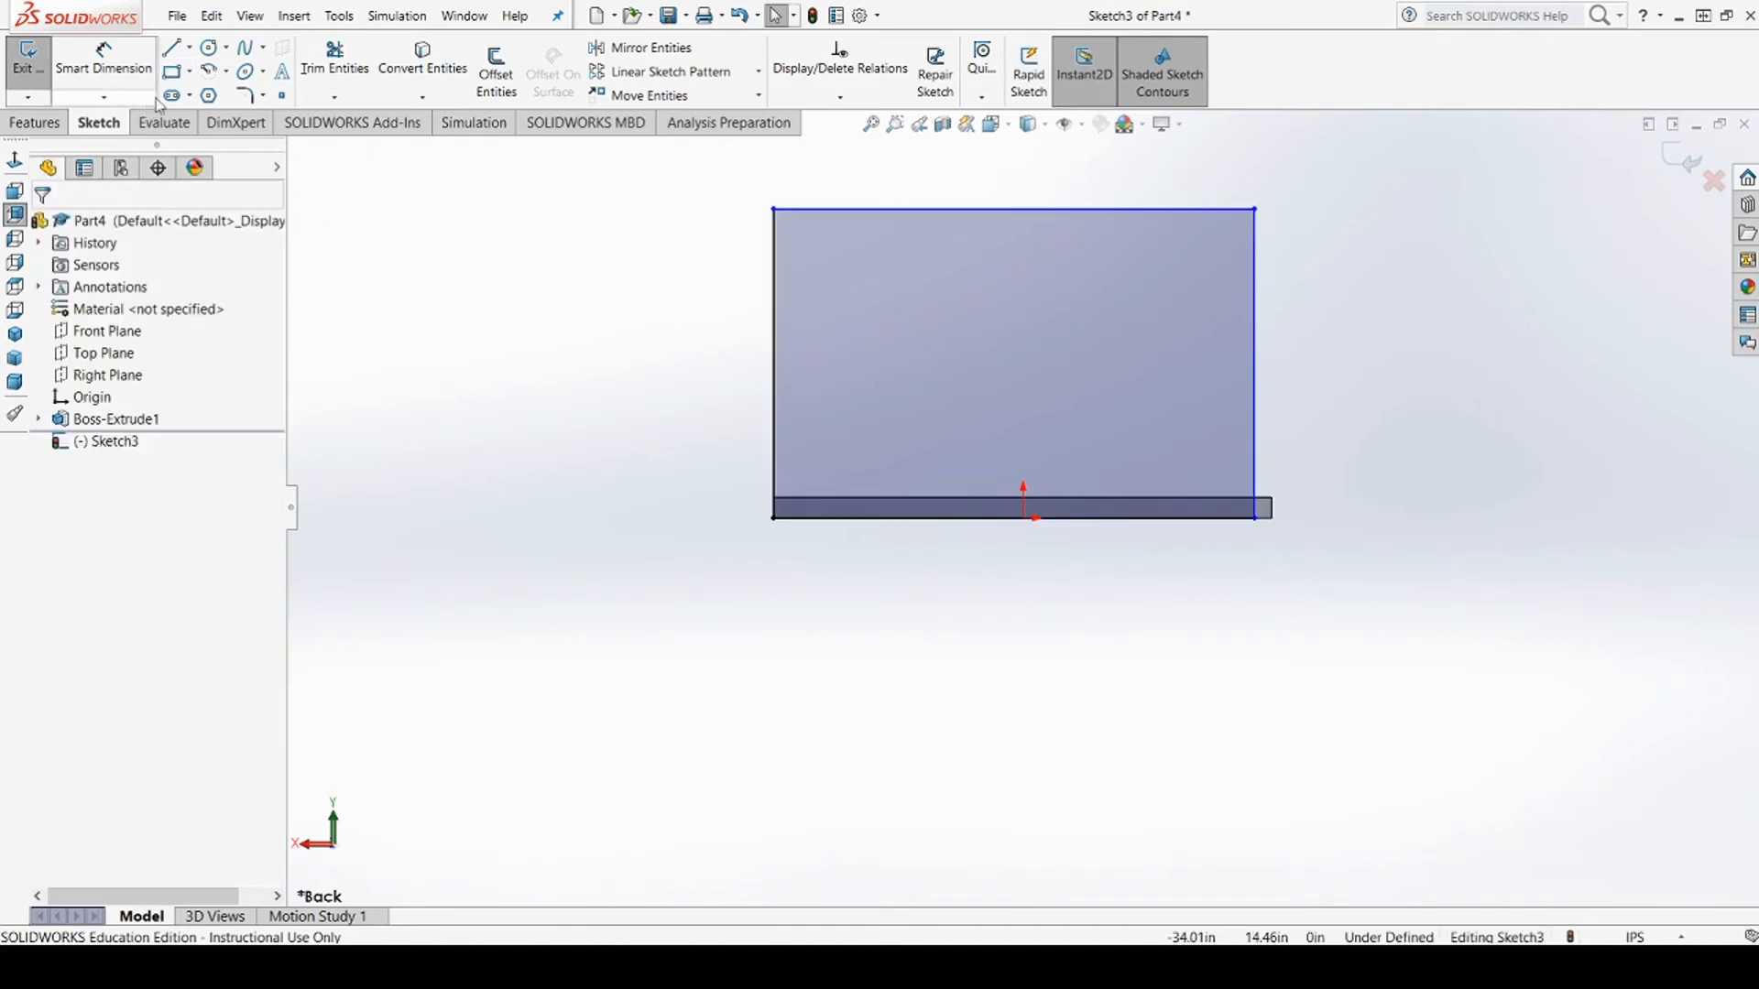
Dimension the side edge of the back-face rectangle and set its height to 24 in
{"action": "left_click", "coordinate": [117, 66]}
{"action": "scroll", "coordinate": [1037, 486], "scroll_direction": "up", "scroll_amount": 1}
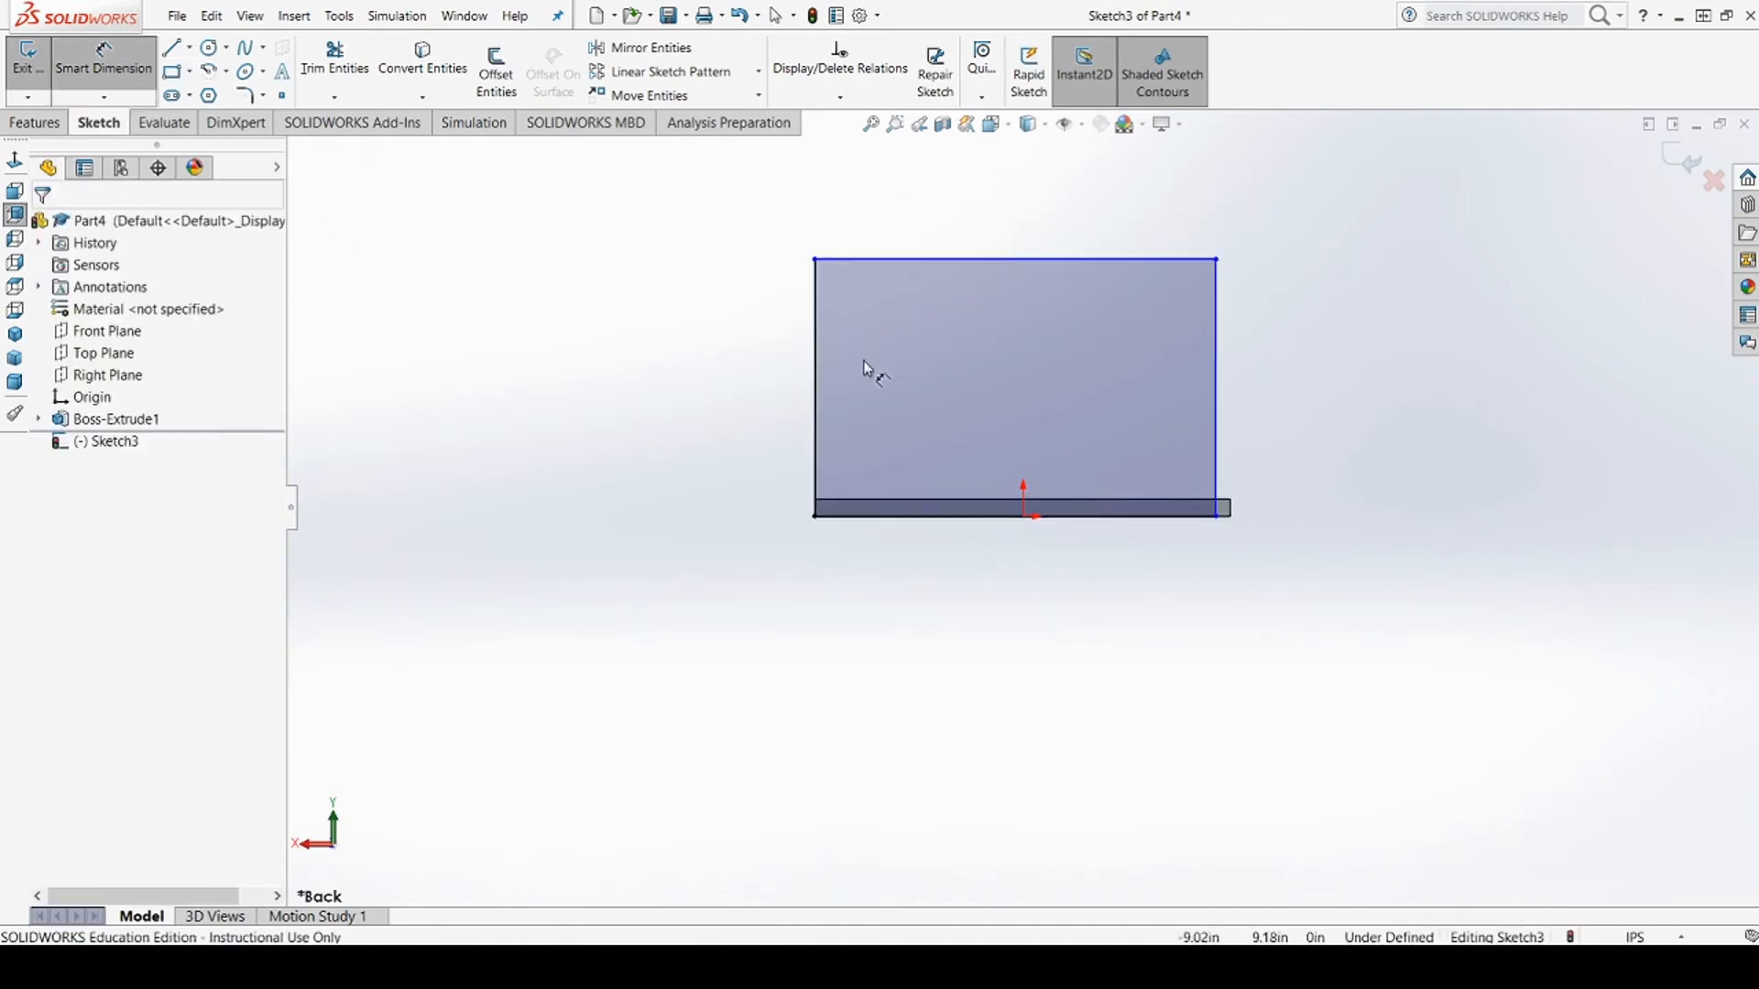
{"action": "left_click", "coordinate": [823, 404]}
{"action": "left_click", "coordinate": [733, 395]}
{"action": "type", "text": "24"}
{"action": "key", "text": "Return"}
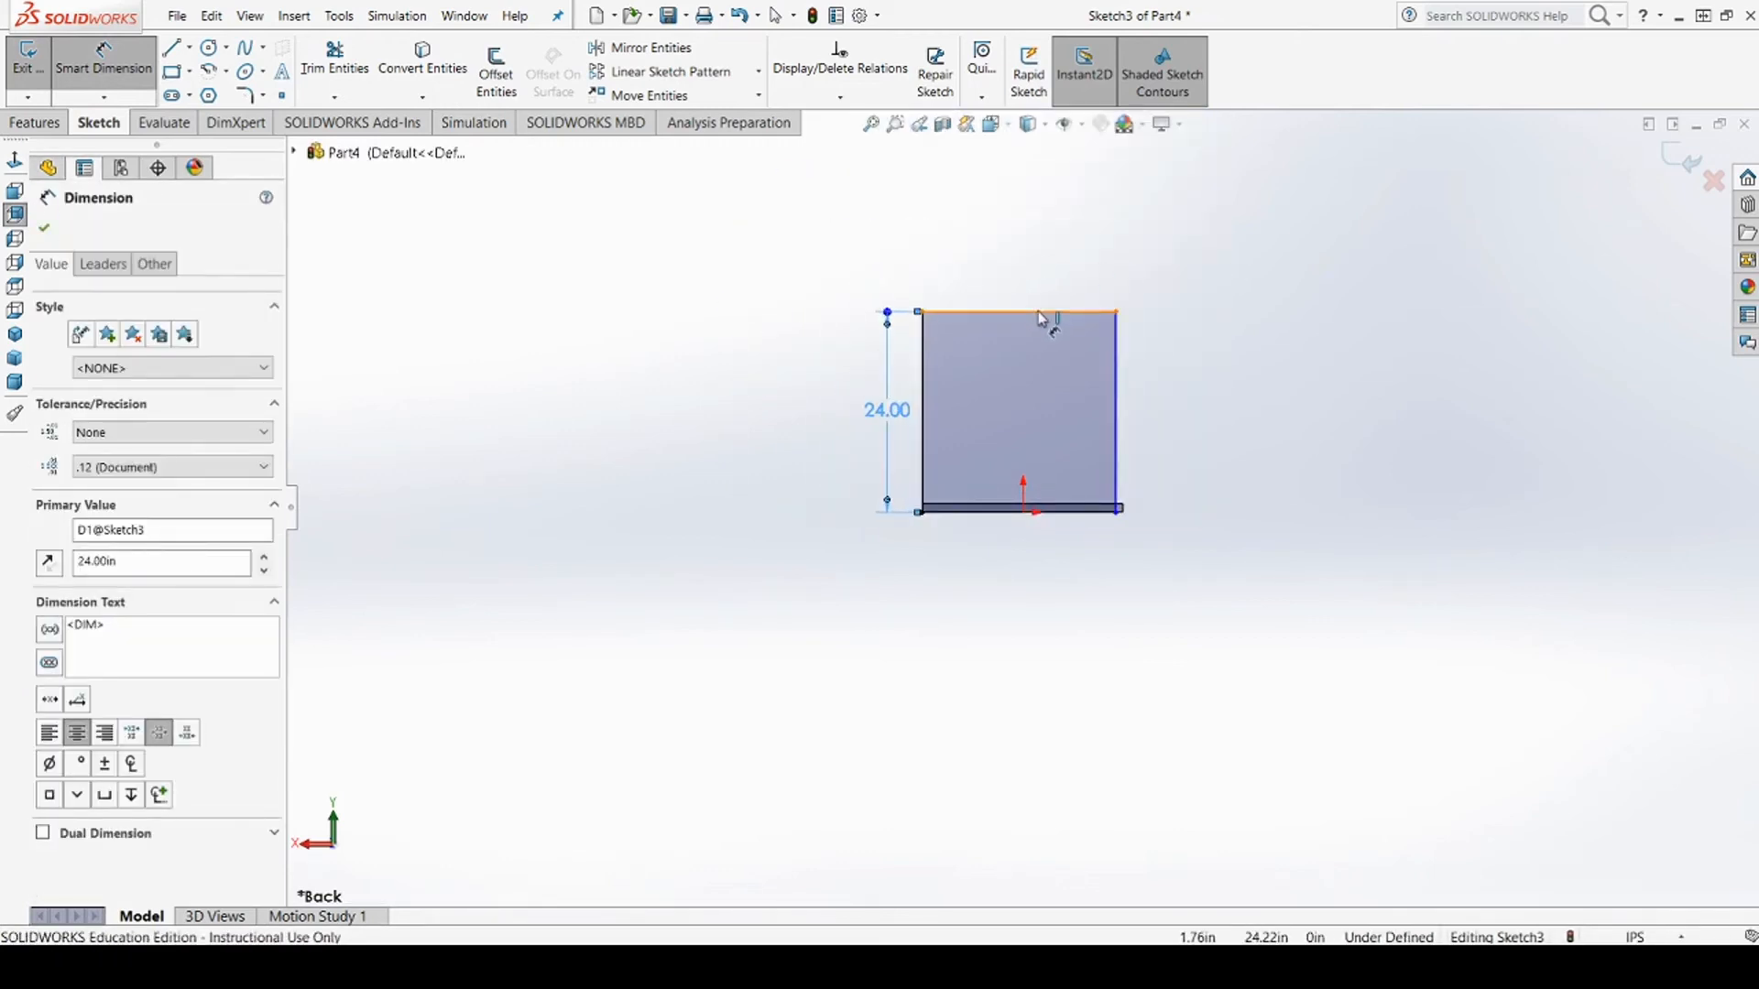
Dimension the upper edge of the back-face rectangle and set its width to 24 in
{"action": "left_click", "coordinate": [1040, 315]}
{"action": "left_click", "coordinate": [1047, 279]}
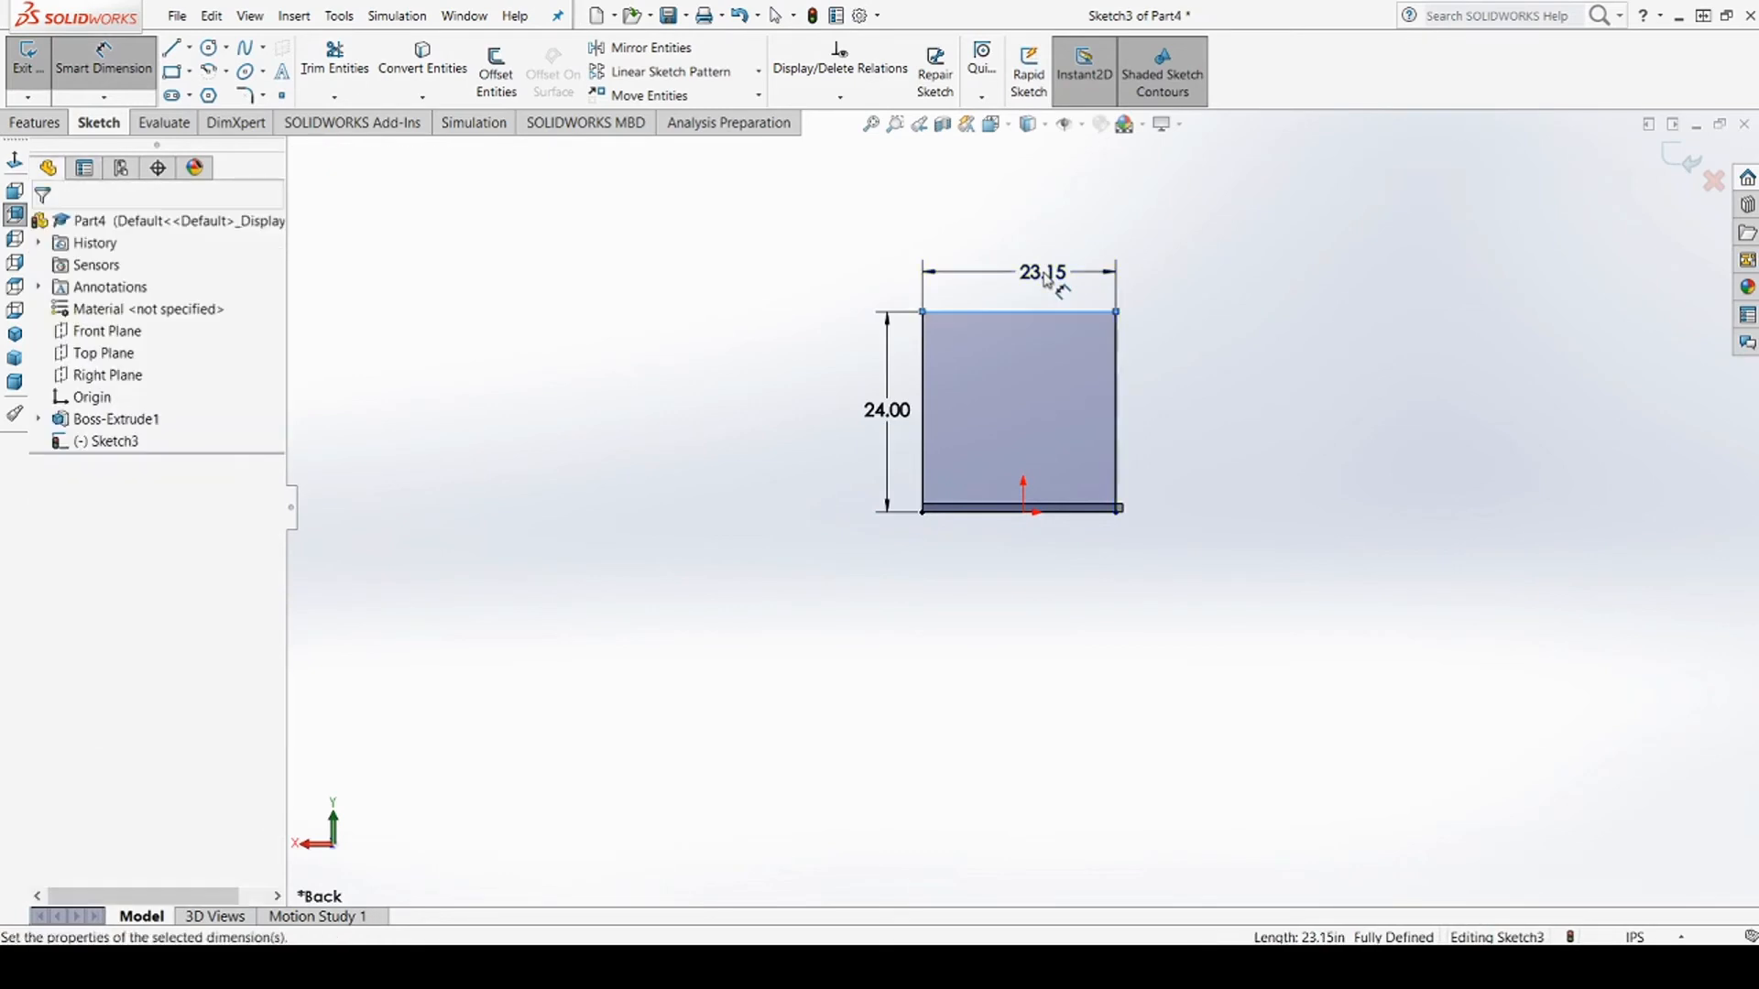
{"action": "type", "text": "24"}
{"action": "key", "text": "Return"}
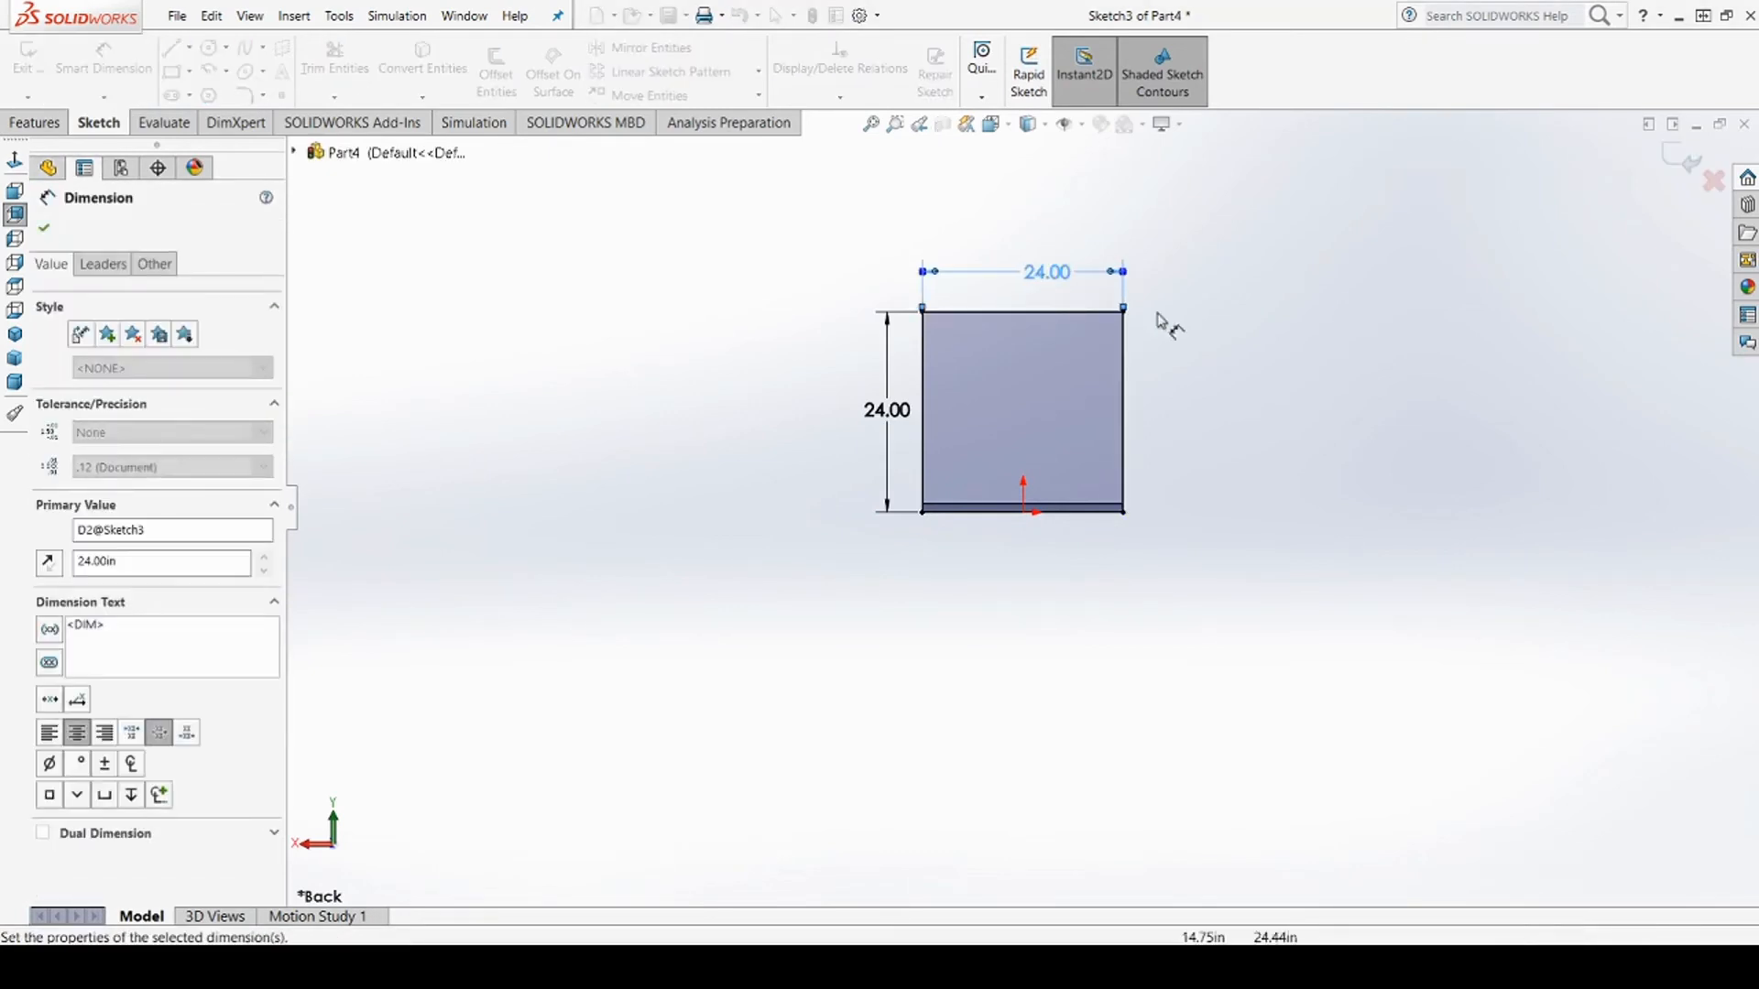
{"action": "scroll", "coordinate": [1137, 361], "scroll_direction": "up", "scroll_amount": 3}
{"action": "scroll", "coordinate": [1046, 458], "scroll_direction": "down", "scroll_amount": 4}
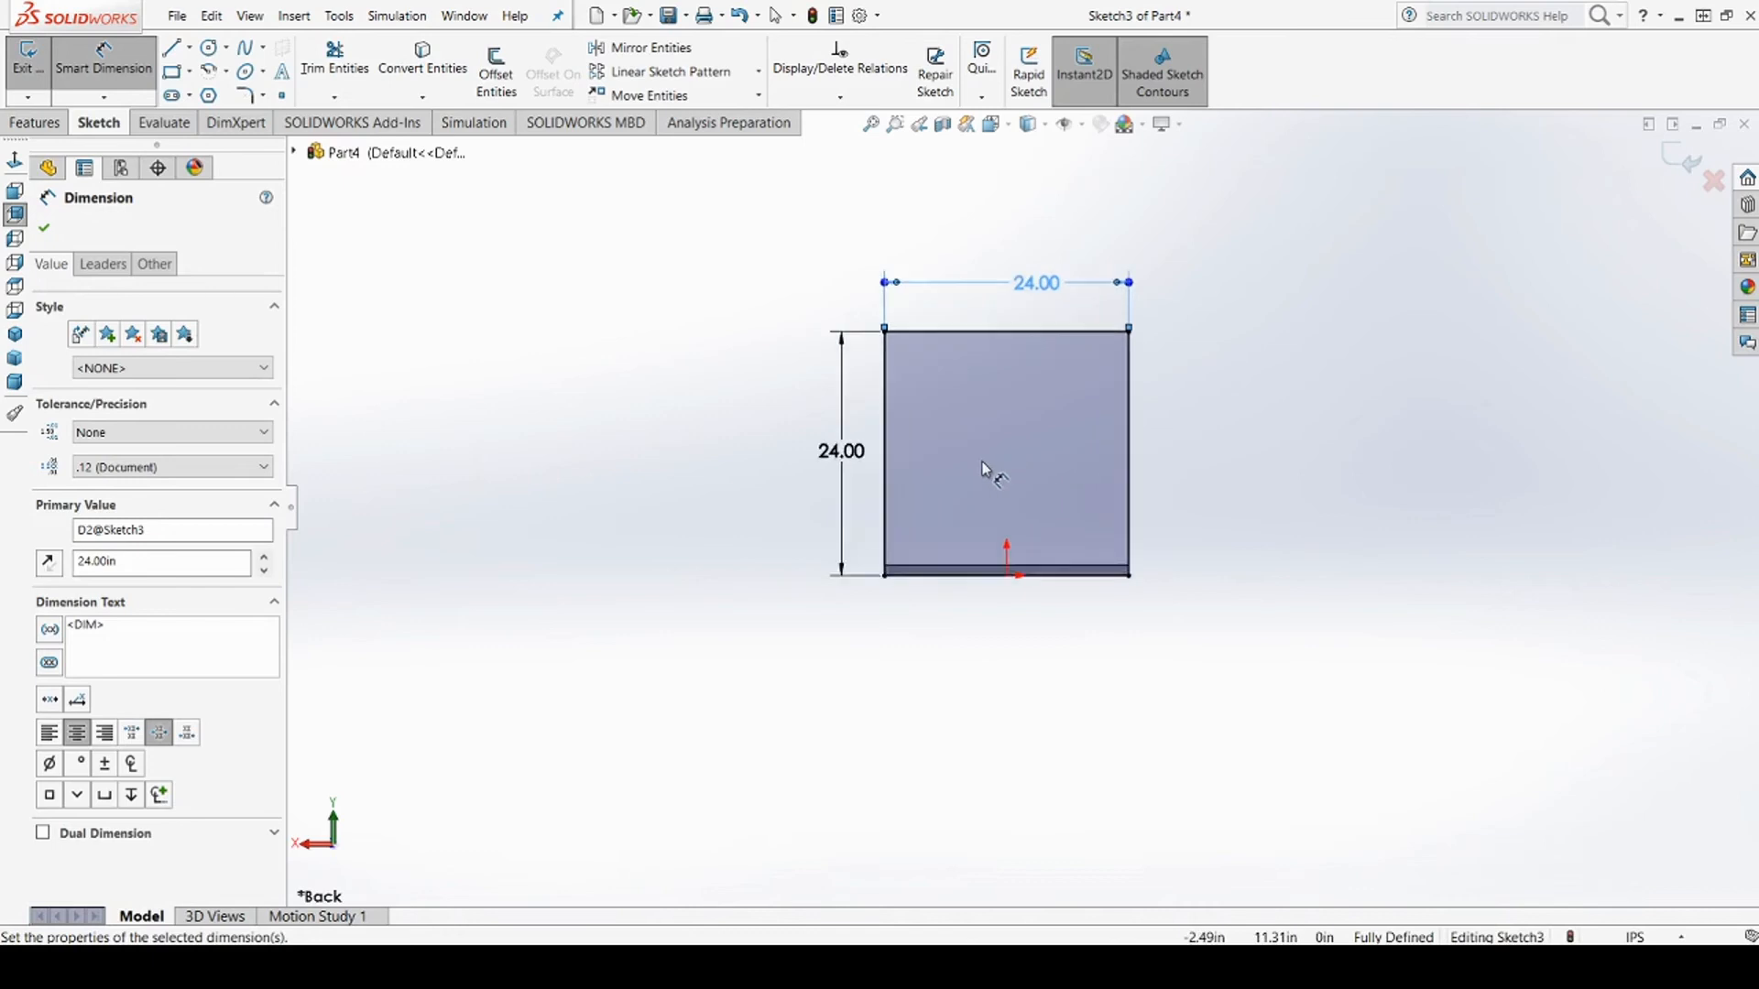
{"action": "scroll", "coordinate": [987, 469], "scroll_direction": "down", "scroll_amount": 2}
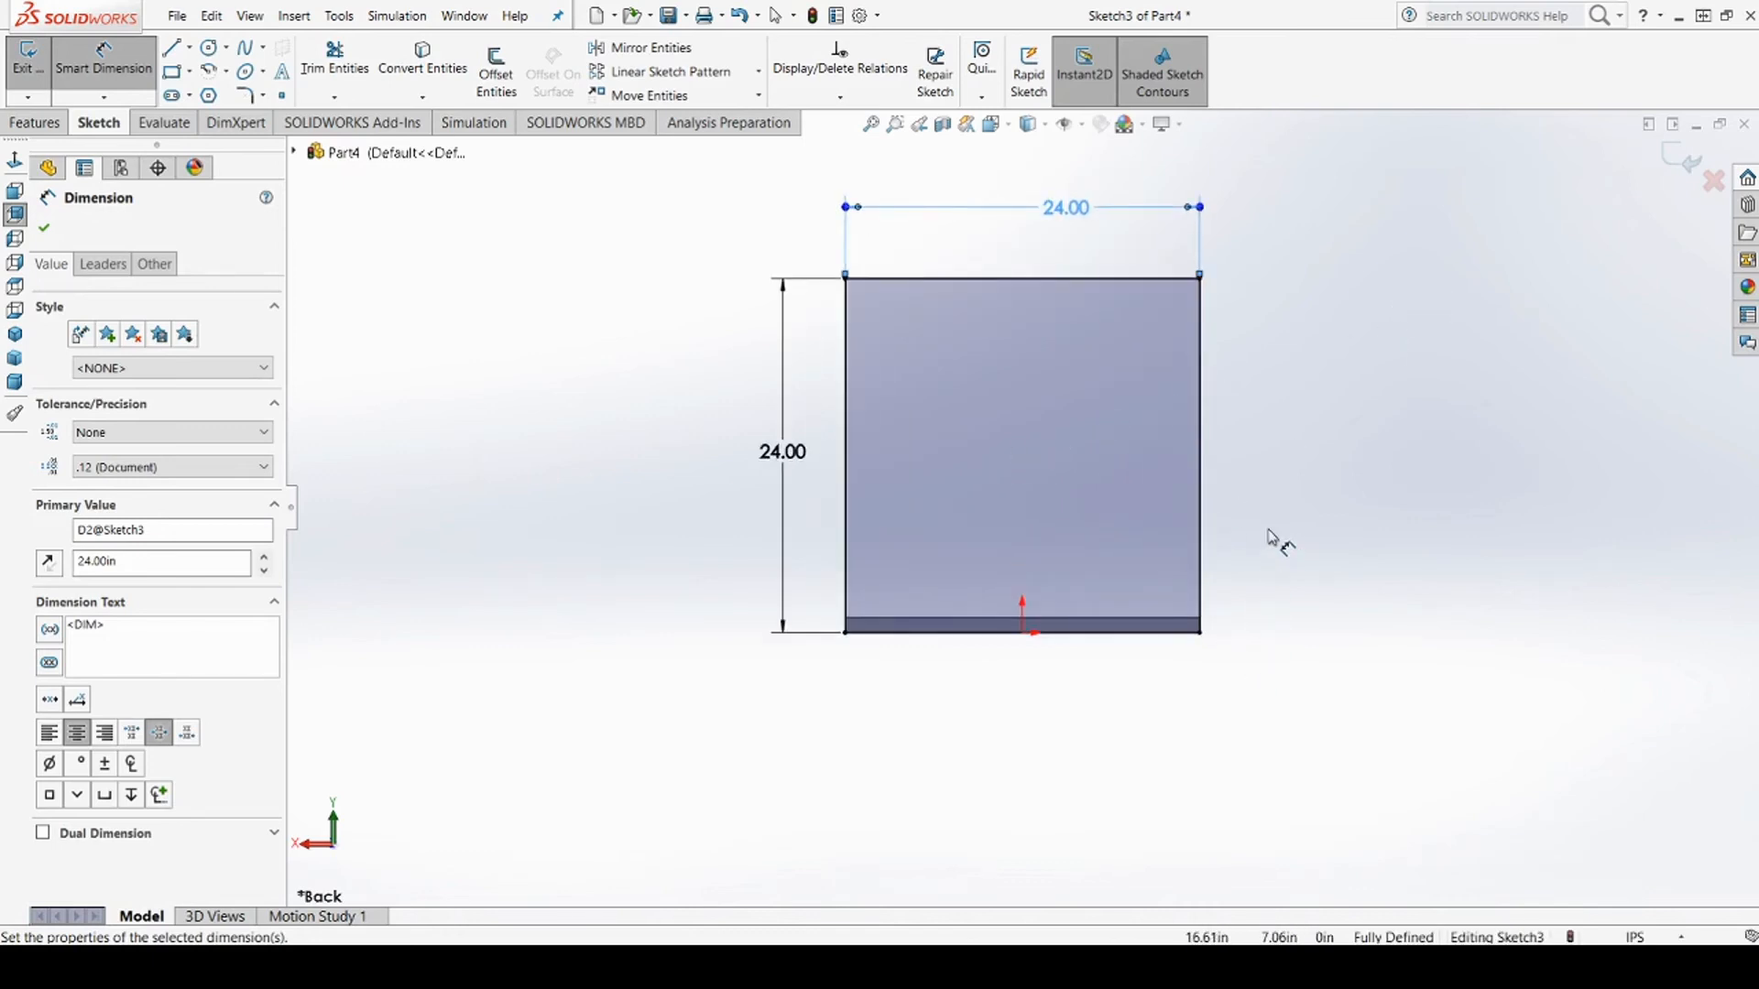
Delete the back-face rectangle's width dimension and pull its free vertical edge inward, short of the plate's end
{"action": "mouse_move", "coordinate": [1342, 502]}
{"action": "middle_mouse_down"}
{"action": "mouse_move", "coordinate": [1072, 541]}
{"action": "mouse_move", "coordinate": [1029, 668]}
{"action": "middle_mouse_up"}
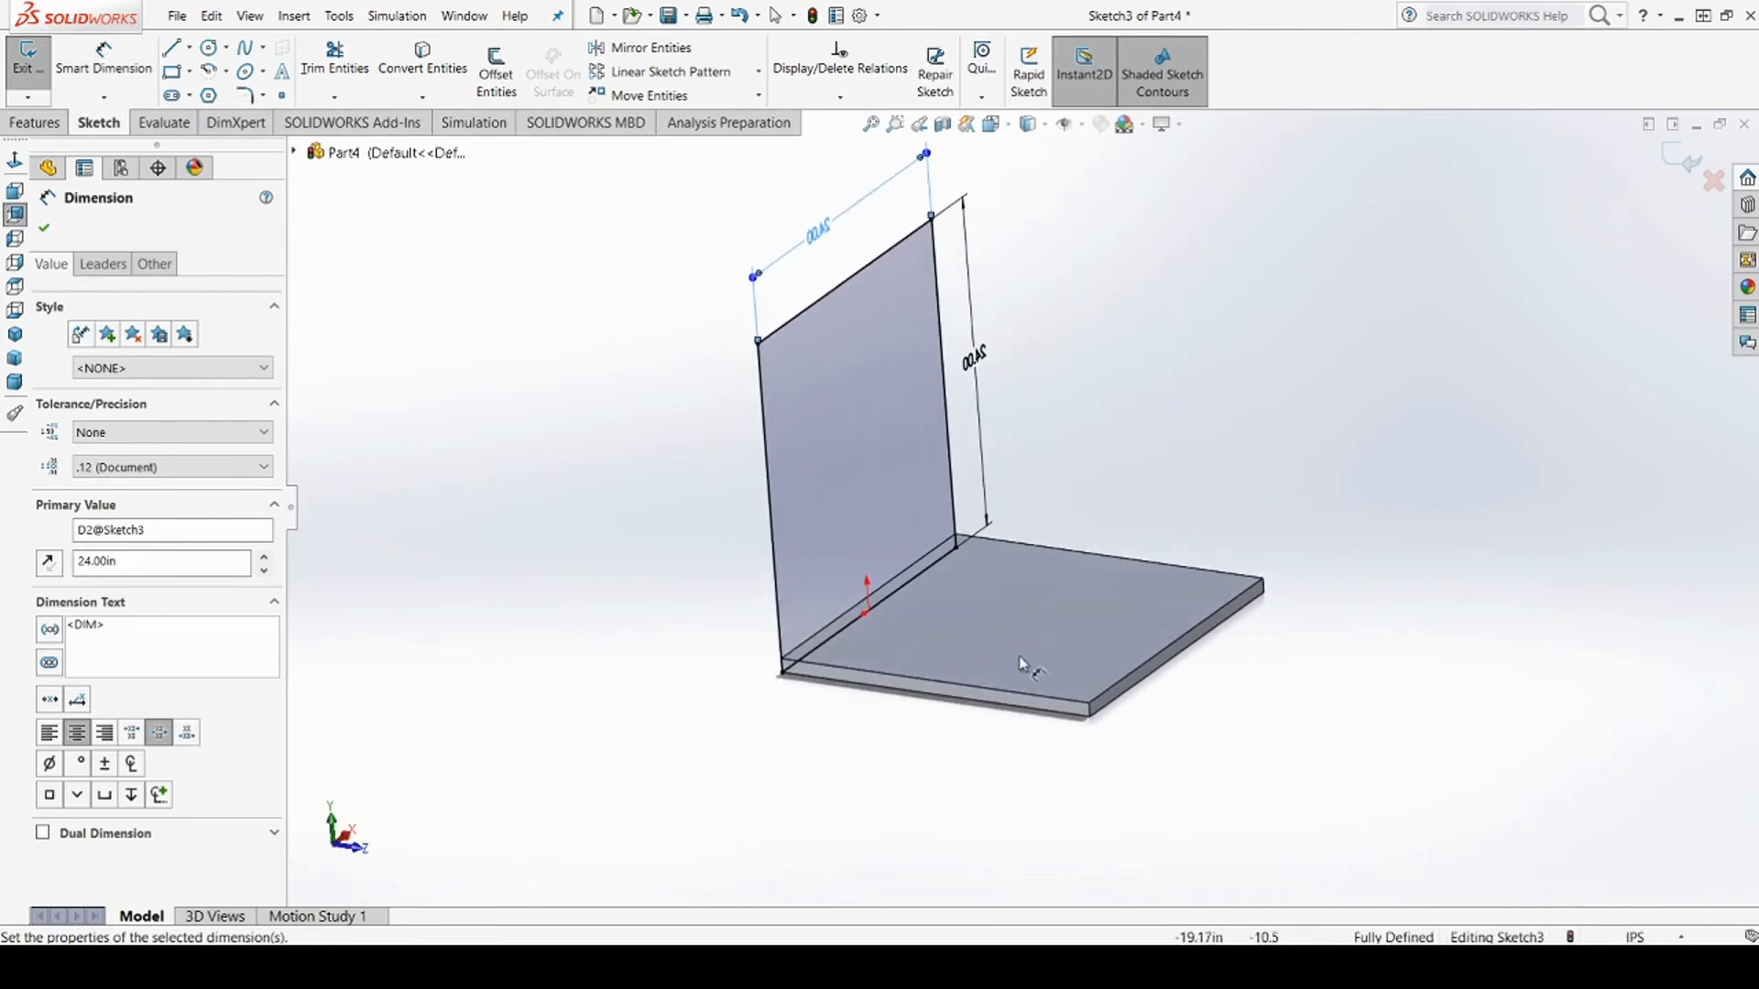
{"action": "mouse_move", "coordinate": [532, 680]}
{"action": "middle_mouse_down"}
{"action": "mouse_move", "coordinate": [840, 742]}
{"action": "mouse_move", "coordinate": [767, 785]}
{"action": "middle_mouse_up"}
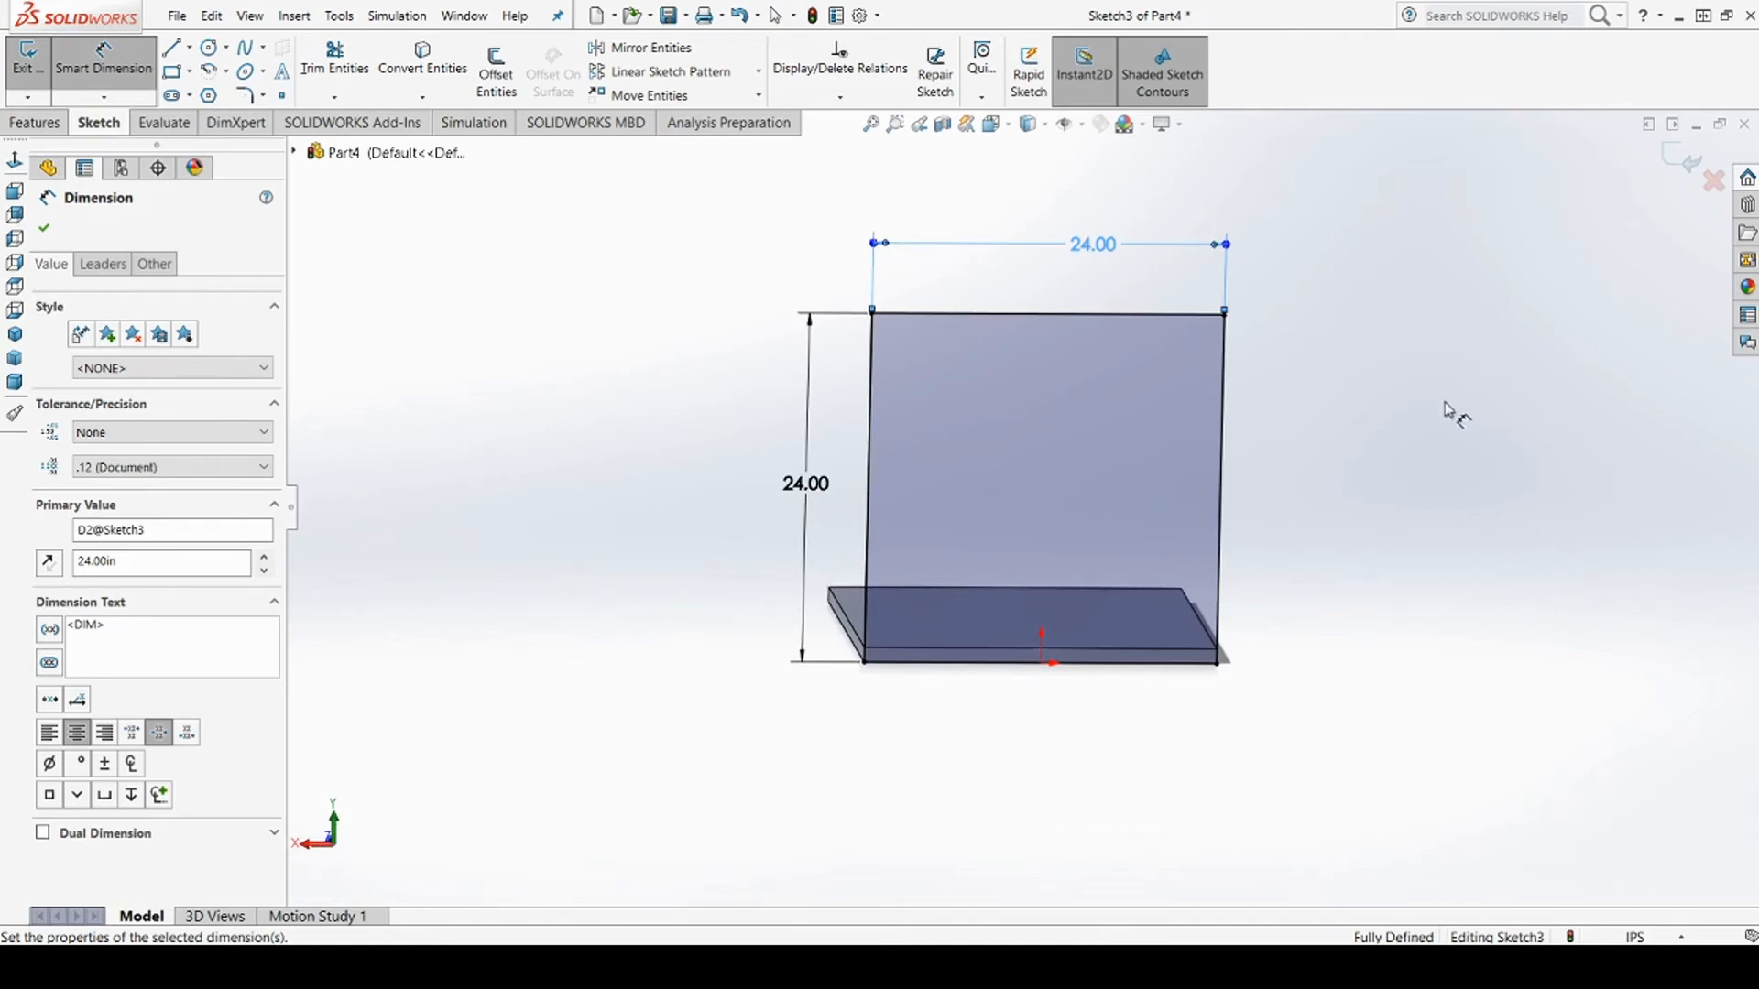
{"action": "left_click", "coordinate": [1406, 410]}
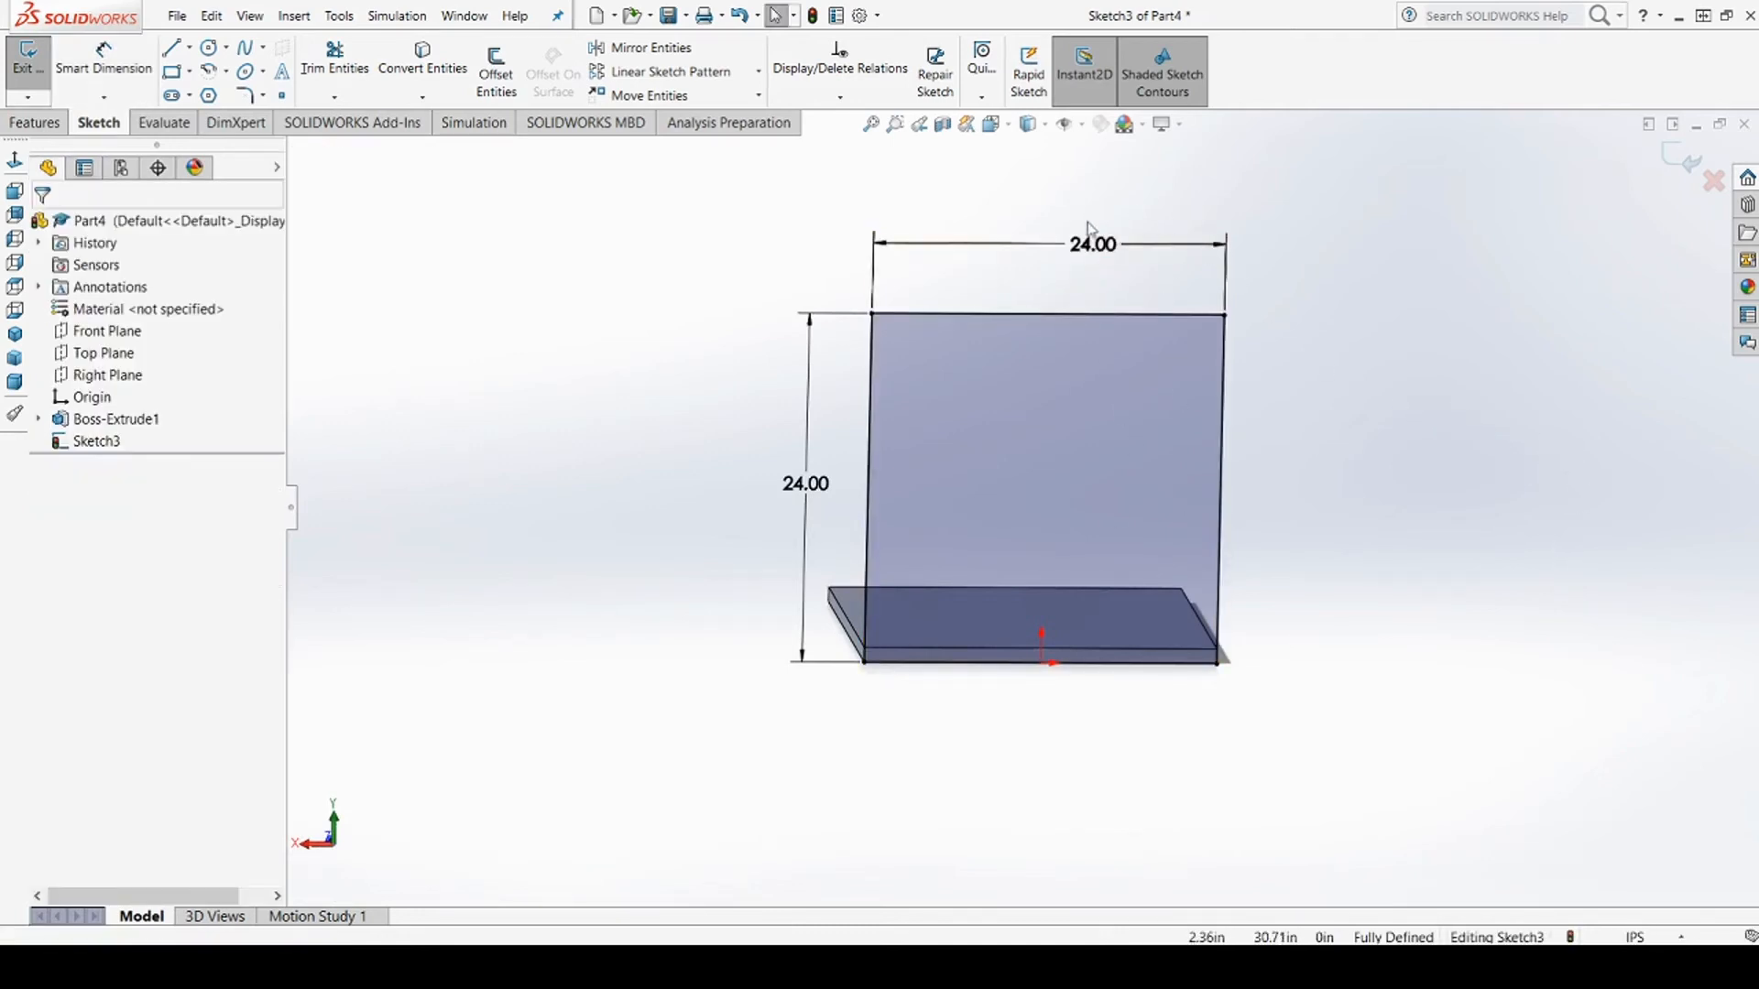
{"action": "left_click", "coordinate": [1218, 255]}
{"action": "key", "text": "Delete"}
{"action": "left_click_drag", "start_coordinate": [1222, 515], "coordinate": [1119, 517]}
{"action": "left_click", "coordinate": [1477, 499]}
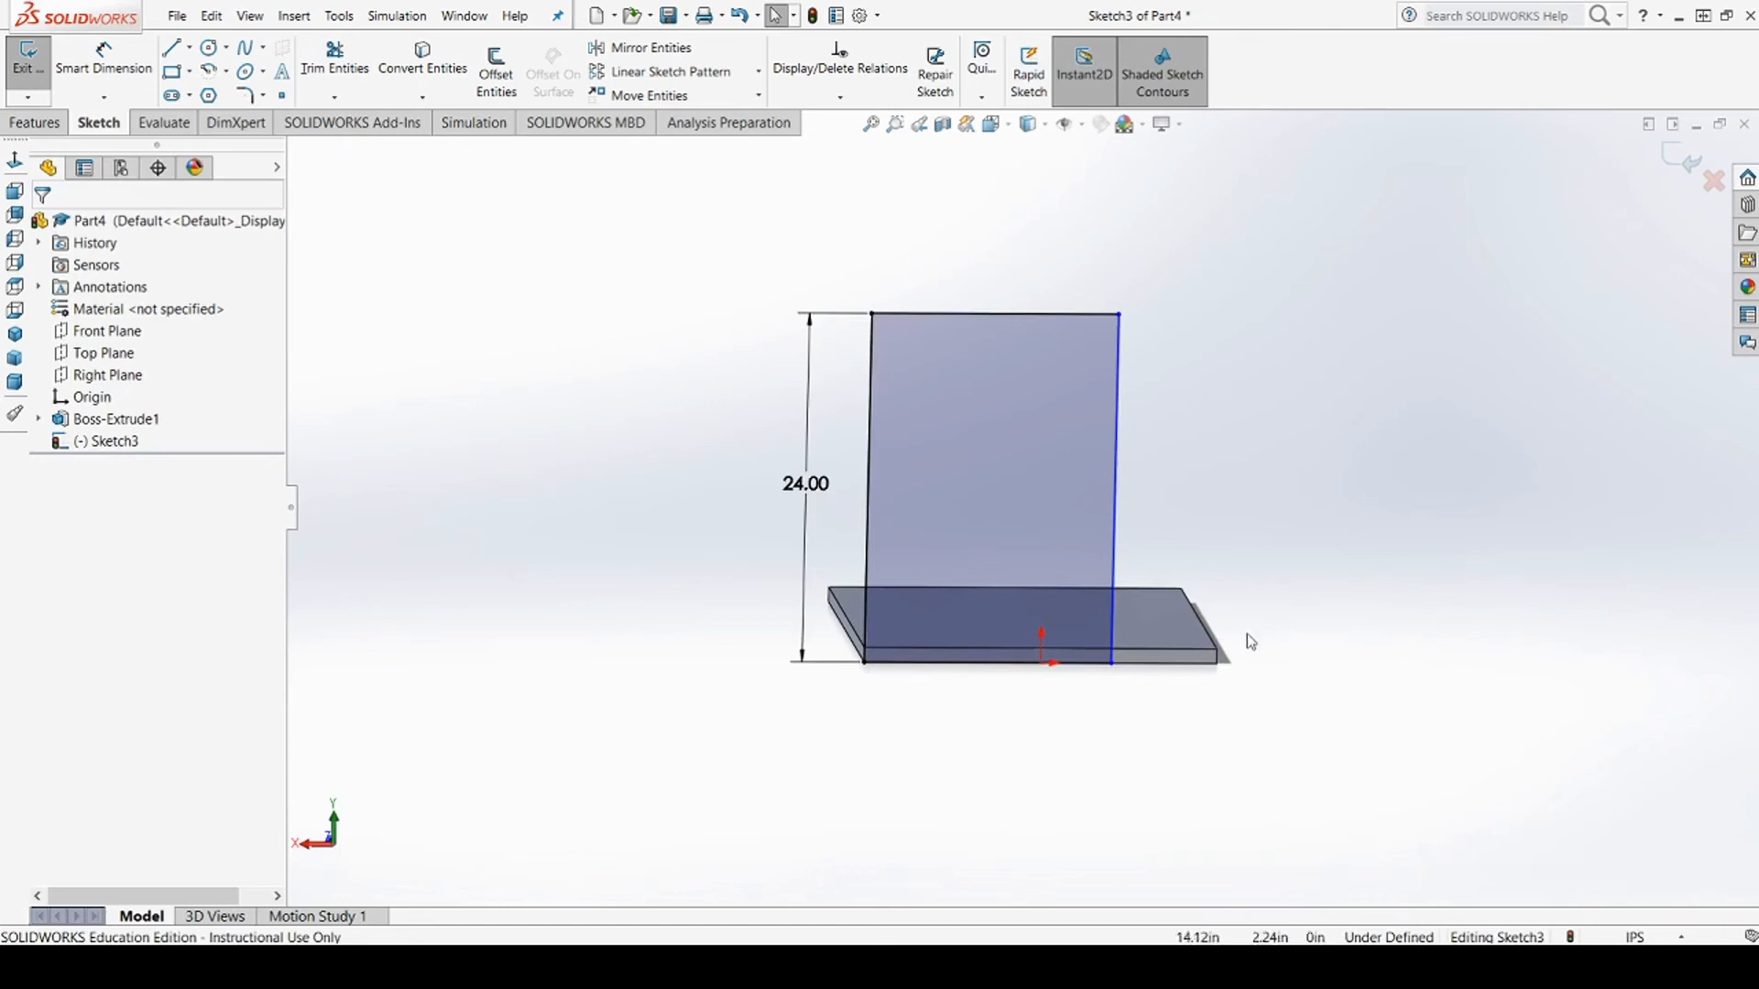
{"action": "scroll", "coordinate": [1250, 641], "scroll_direction": "up", "scroll_amount": 2}
{"action": "scroll", "coordinate": [1146, 605], "scroll_direction": "down", "scroll_amount": 6}
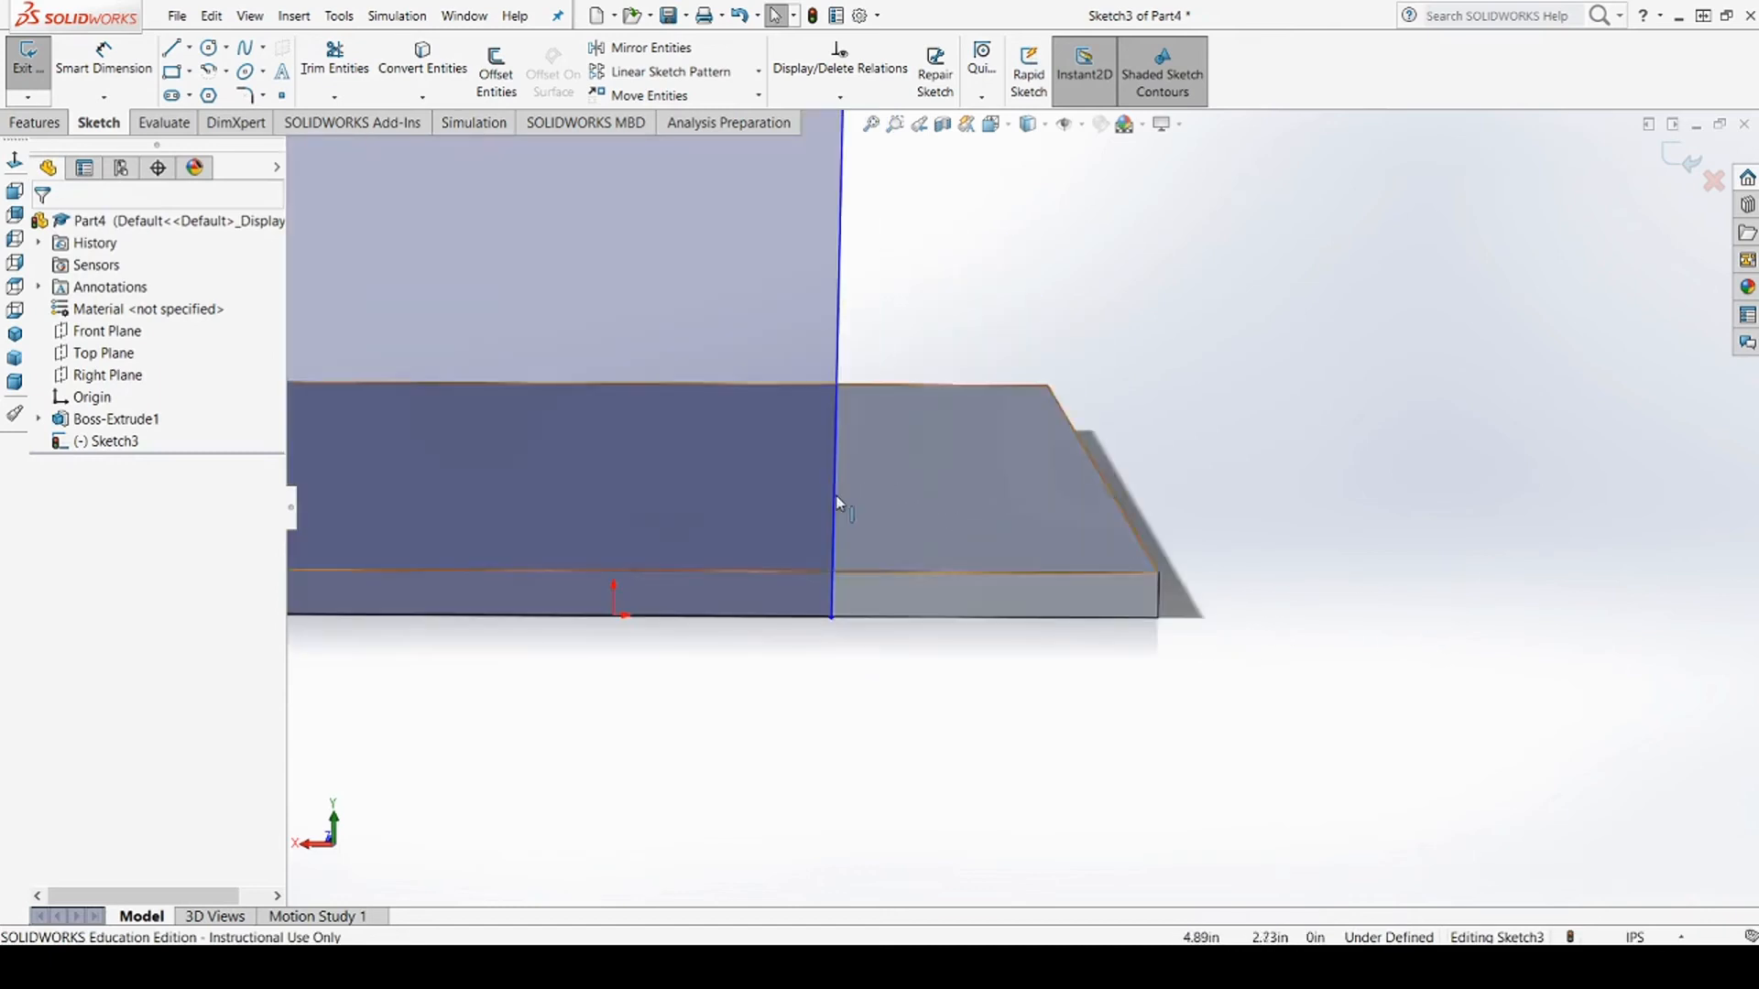
{"action": "left_click", "coordinate": [835, 503]}
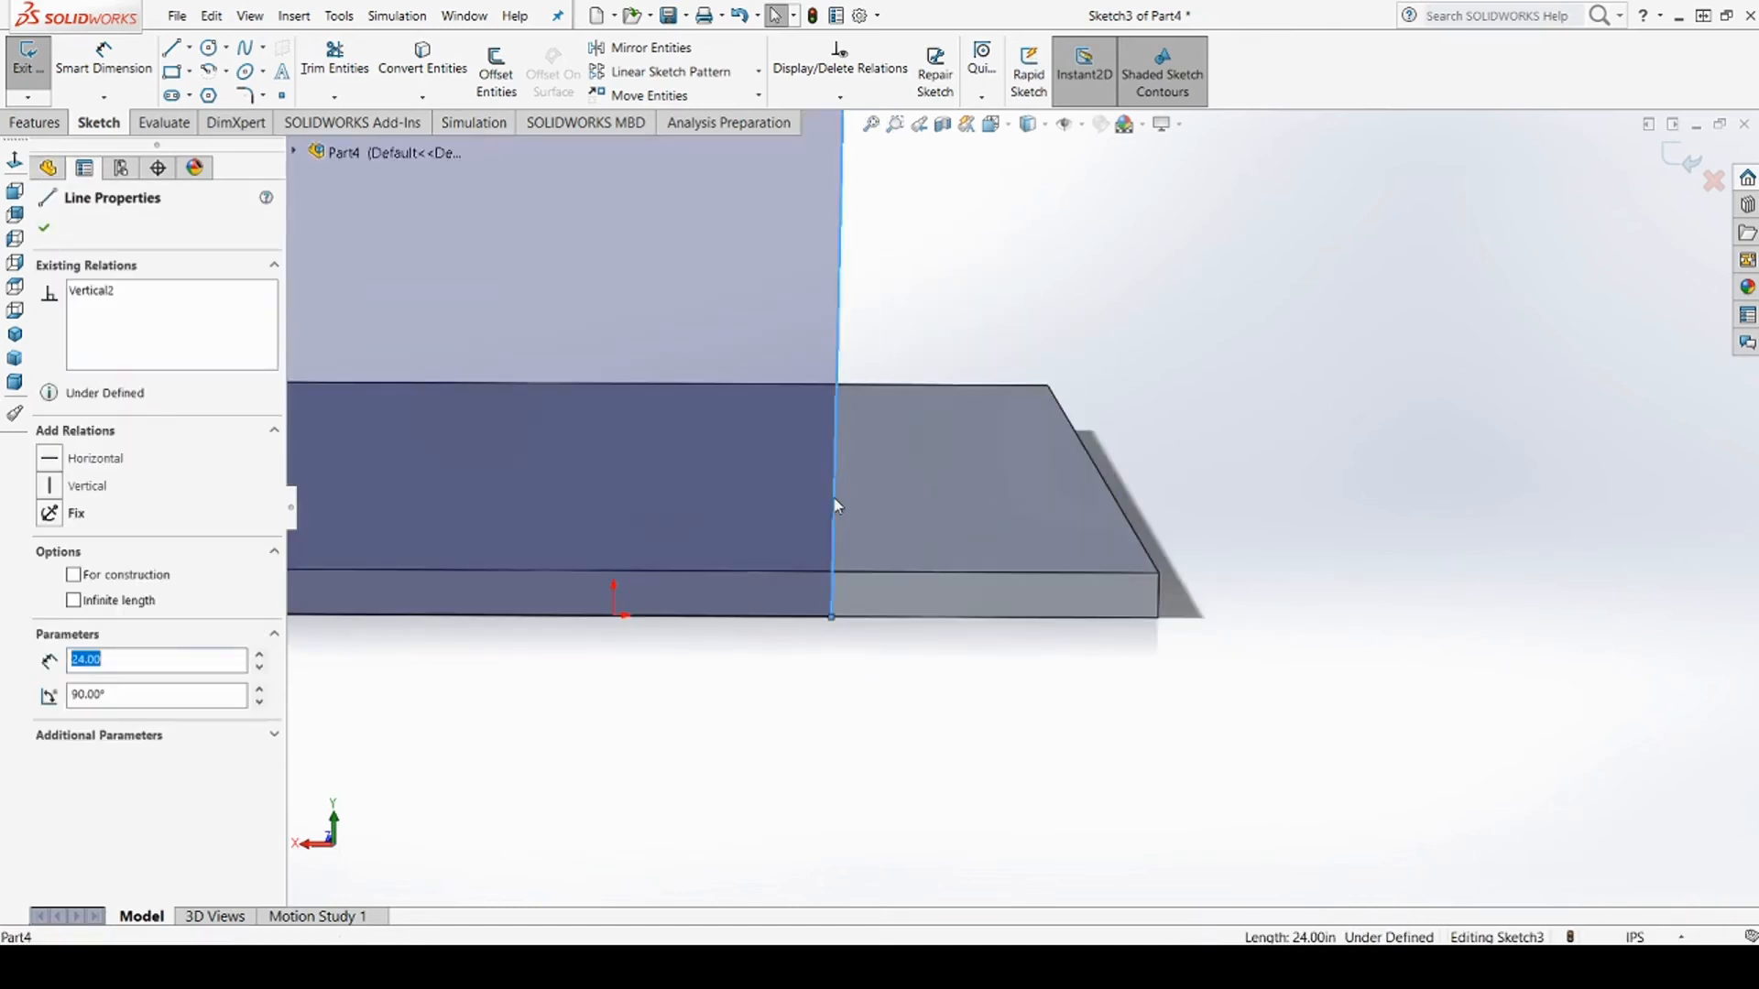
{"action": "left_click", "coordinate": [1159, 614], "text": "ctrl"}
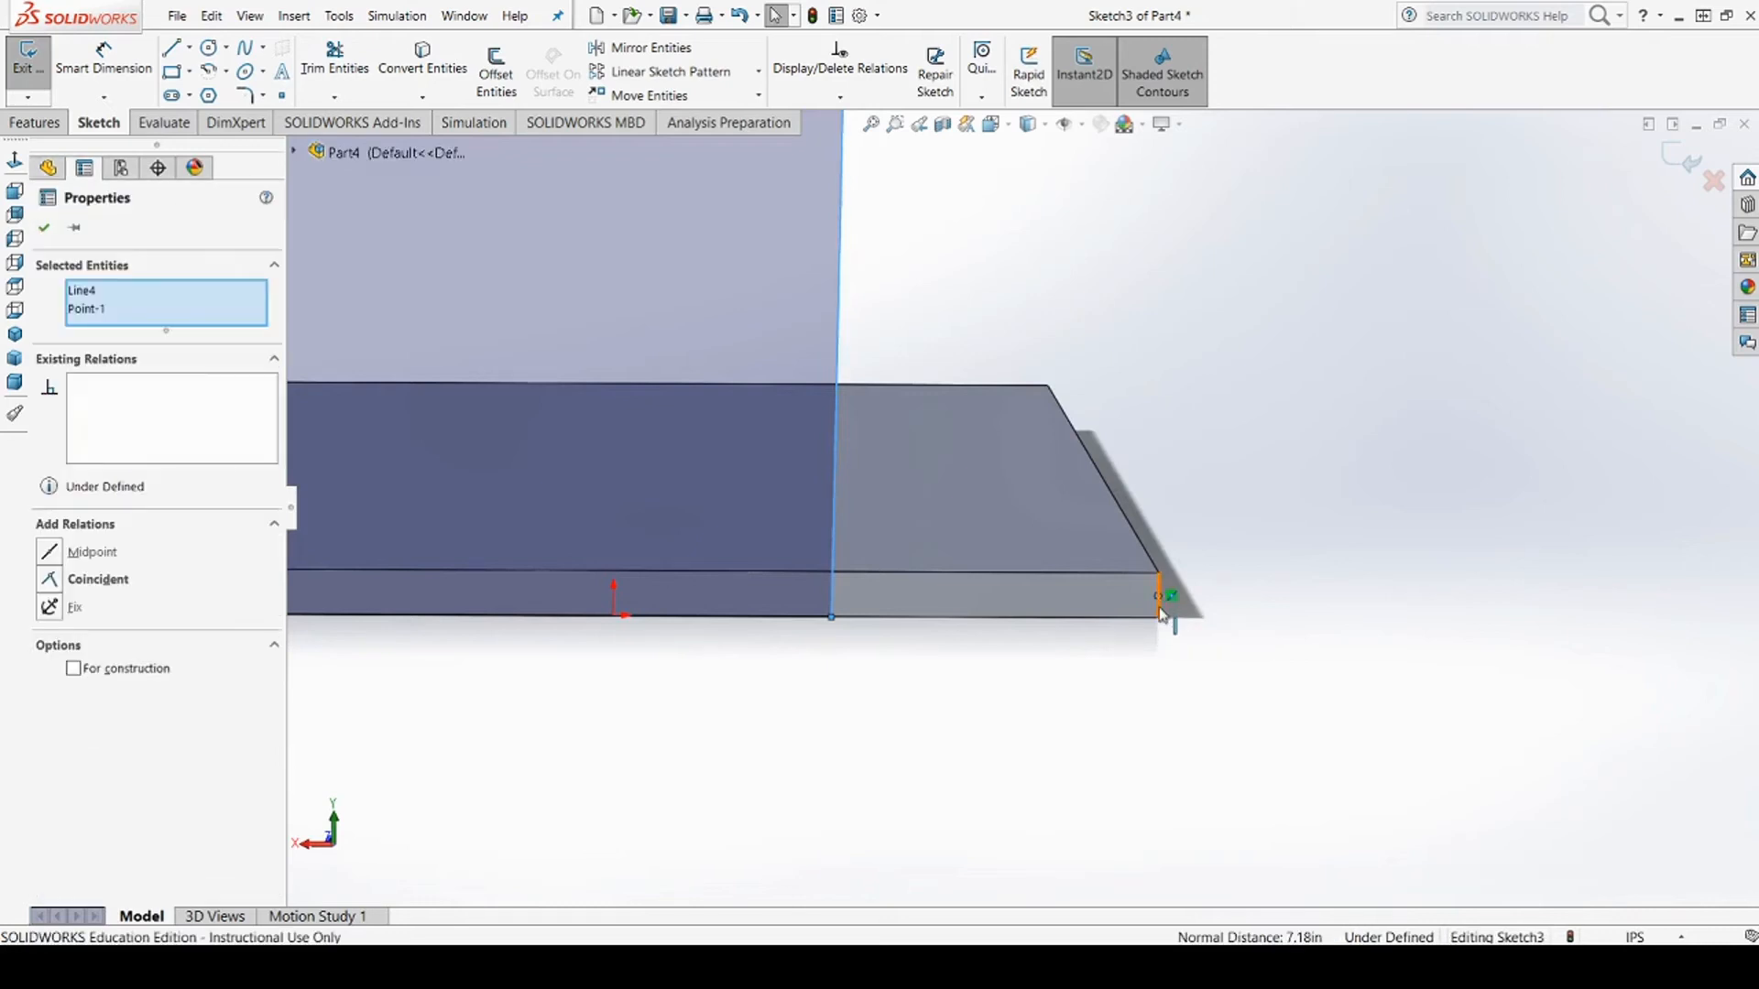
{"action": "left_click", "coordinate": [1161, 604], "text": "ctrl"}
{"action": "key", "text": "f"}
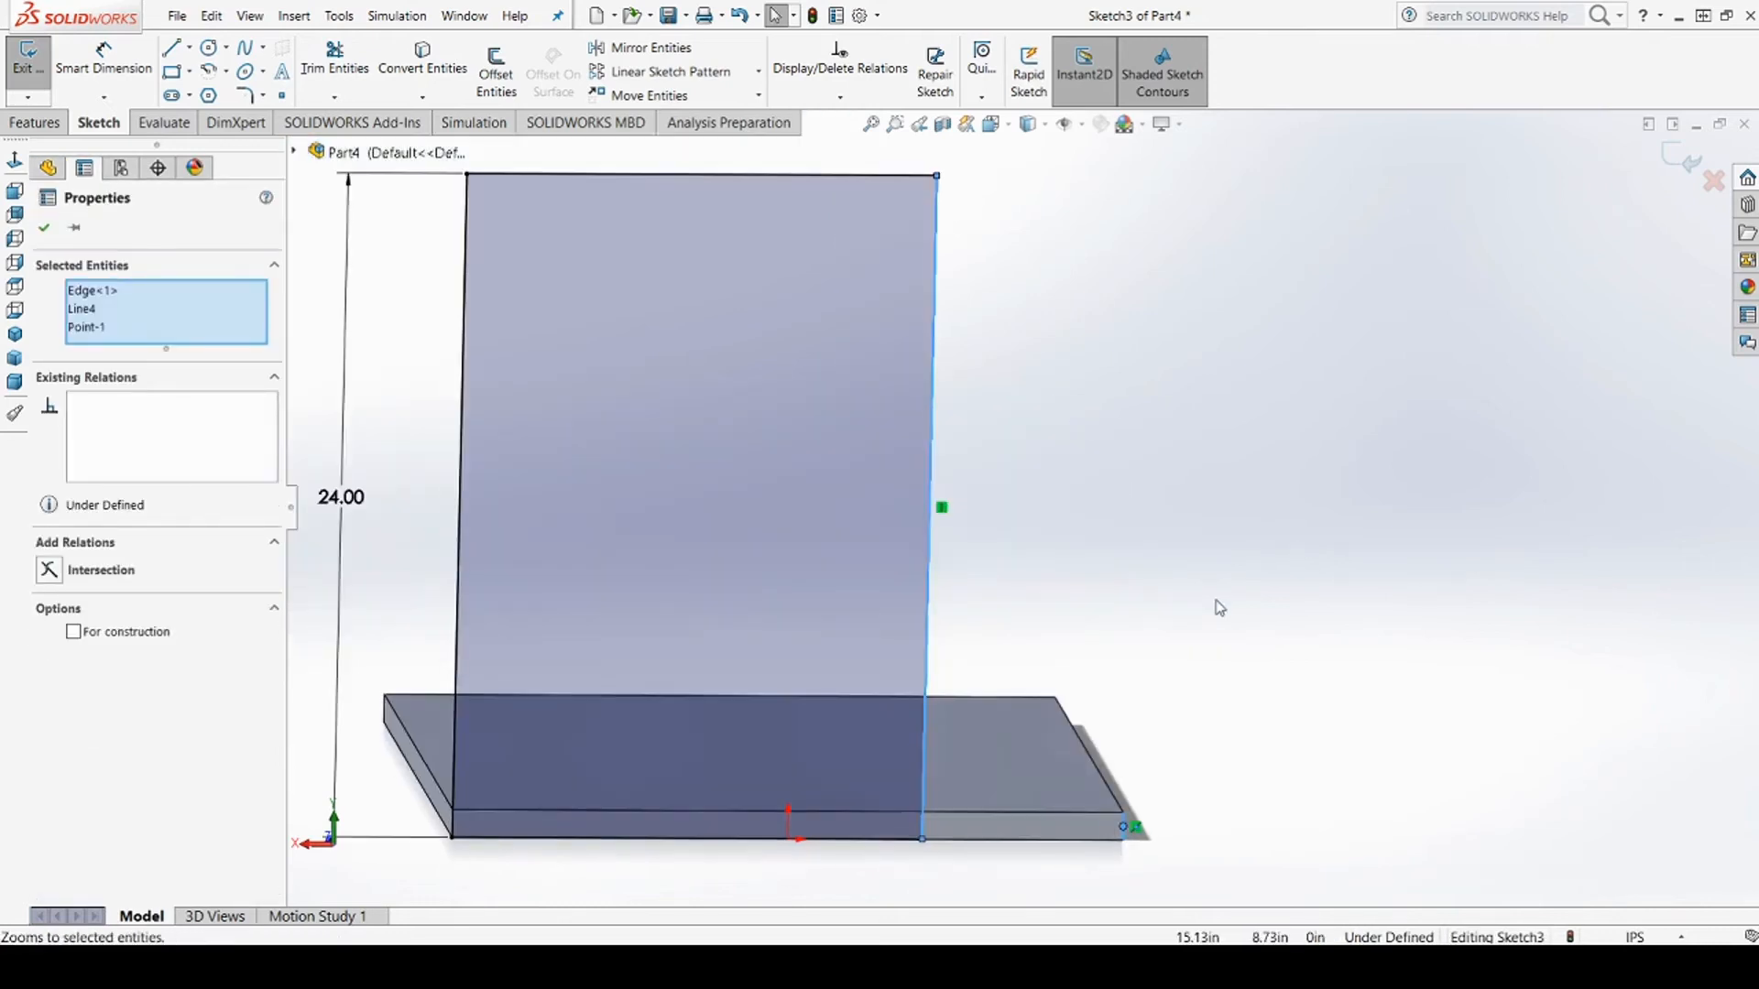
{"action": "left_click", "coordinate": [1219, 608]}
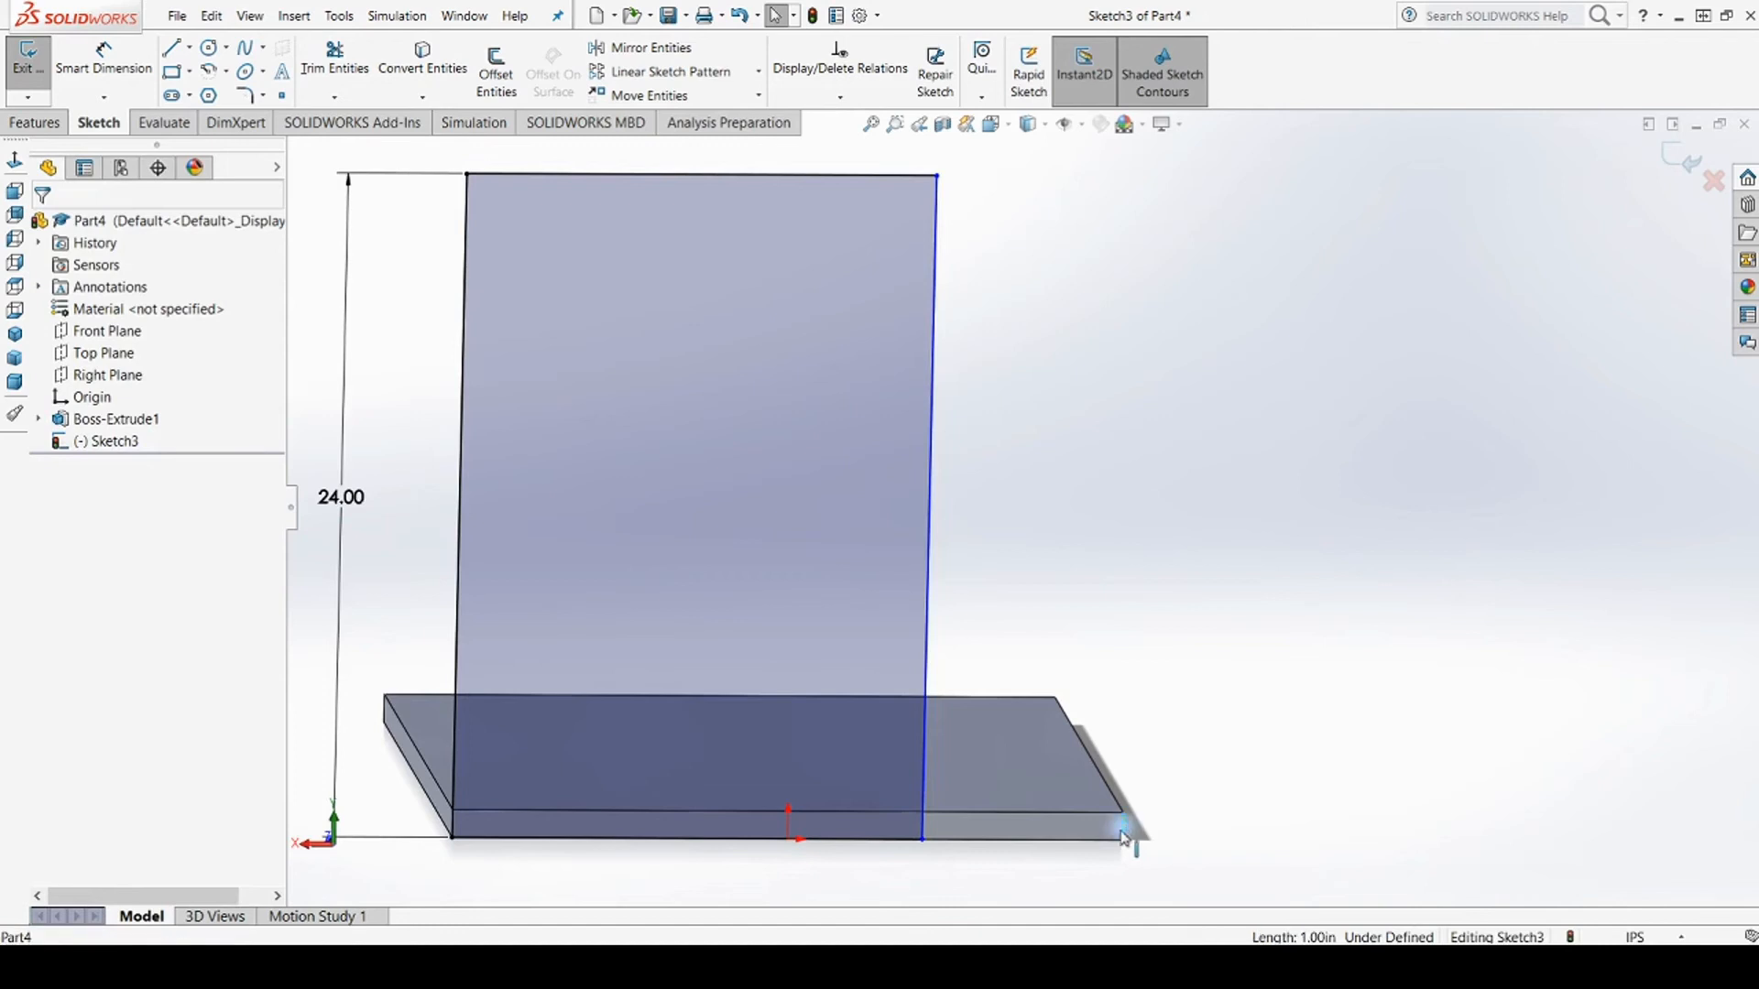
Make the rectangle's free vertical edge collinear with the plate's short vertical end edge, and exit the sketch
{"action": "left_click", "coordinate": [936, 491], "text": "ctrl"}
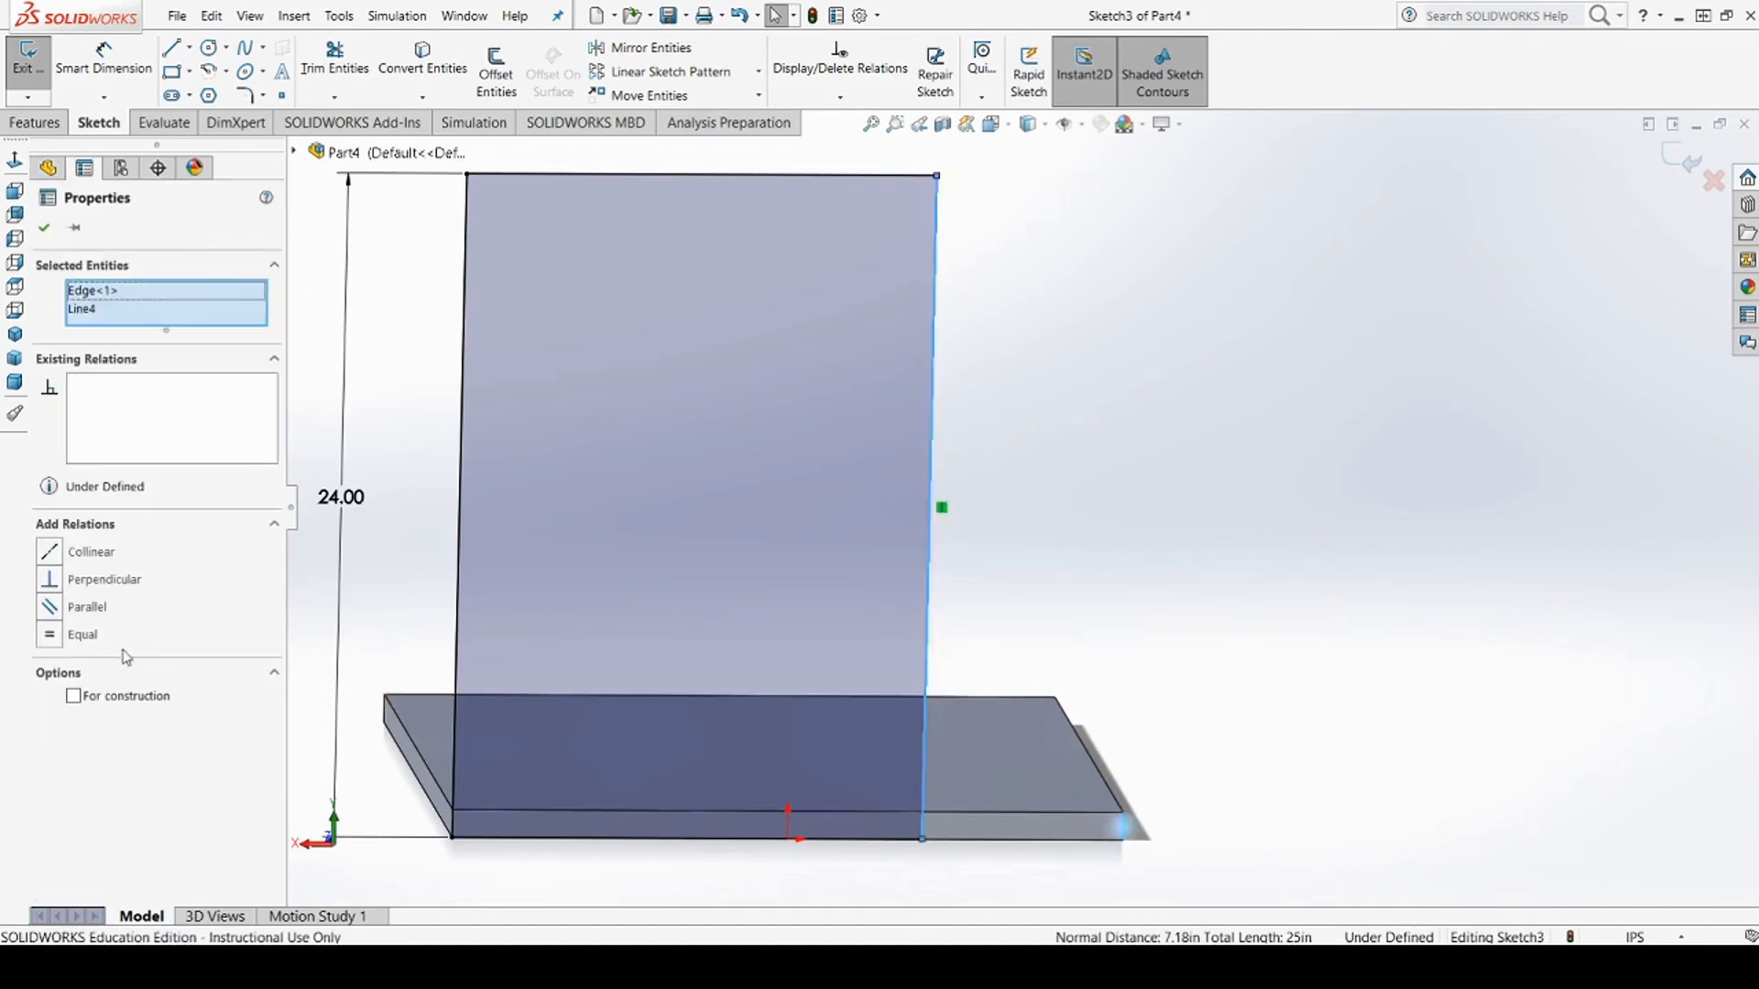
{"action": "left_click", "coordinate": [53, 554]}
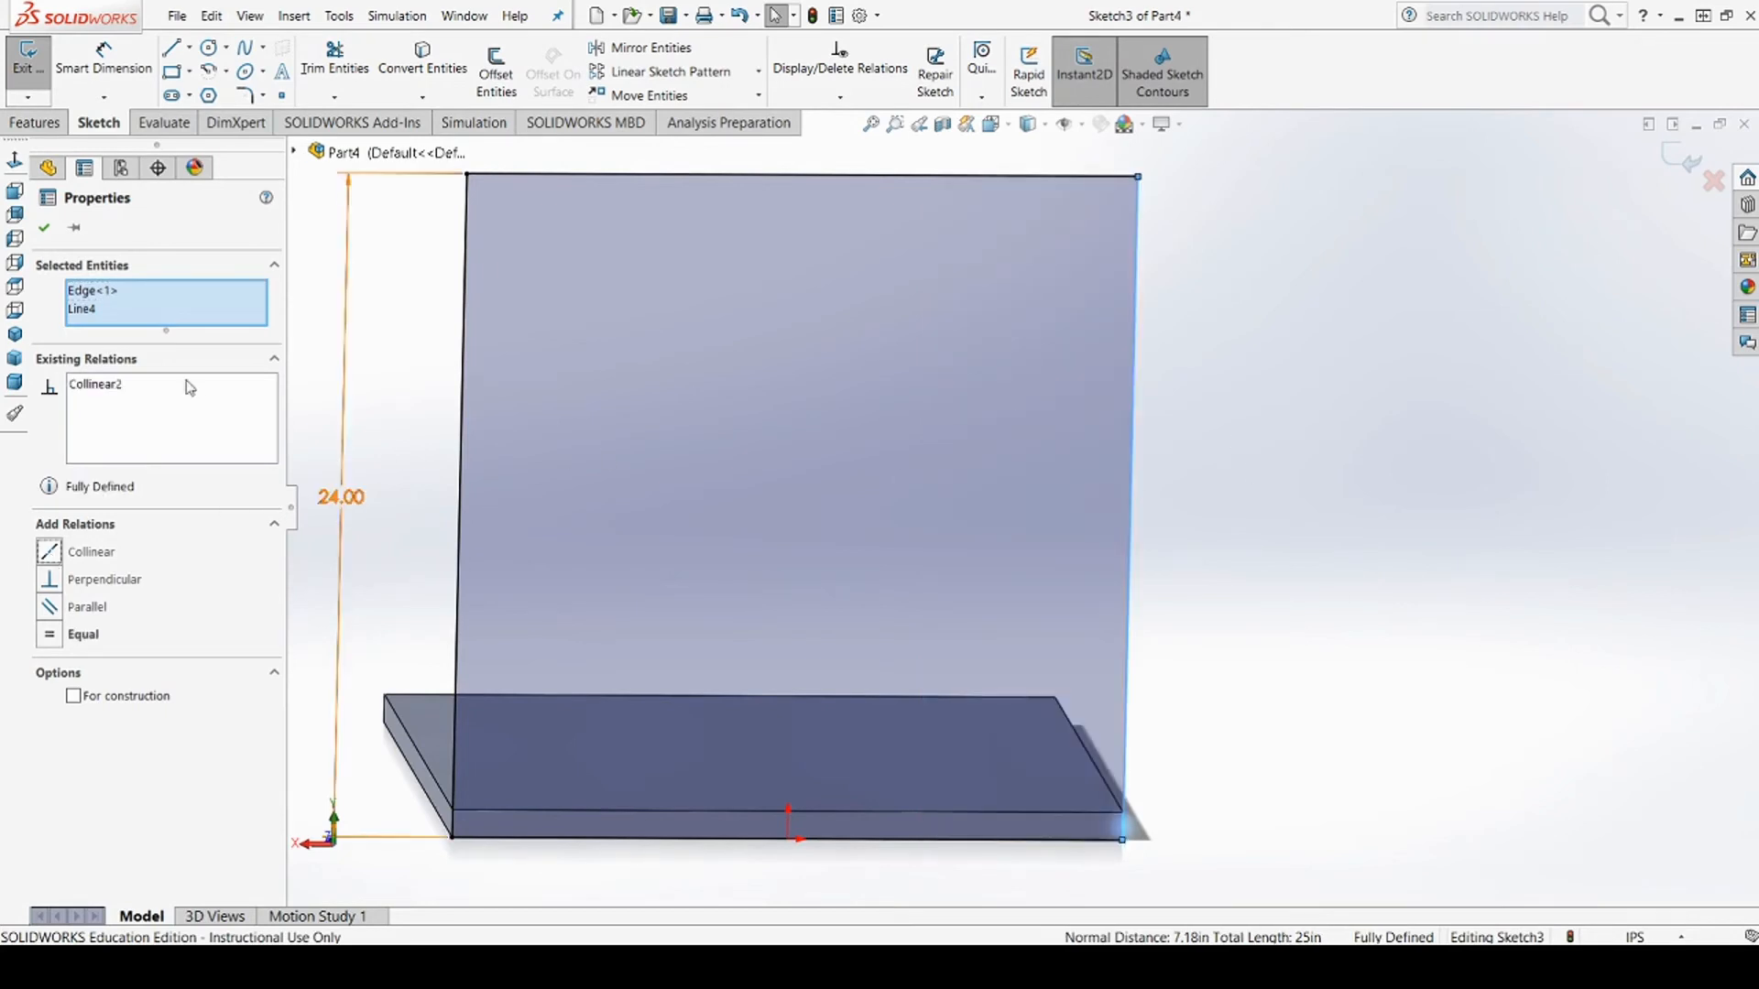
{"action": "left_click", "coordinate": [44, 228]}
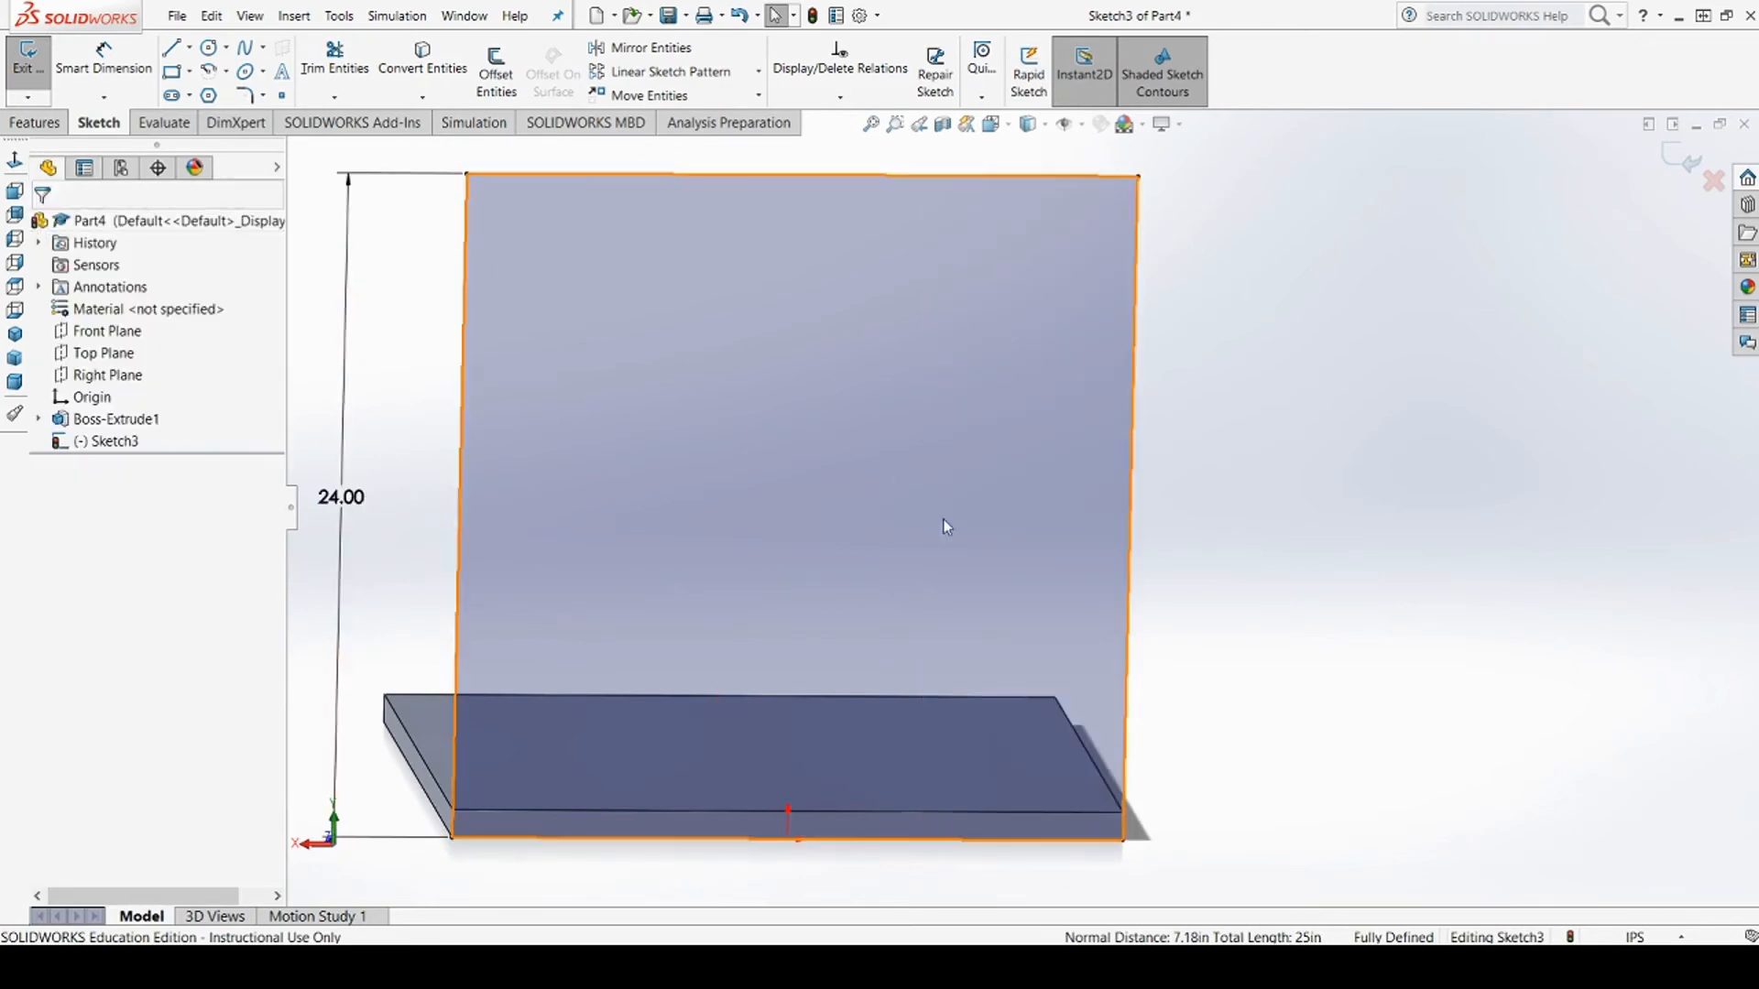
{"action": "left_click", "coordinate": [38, 72]}
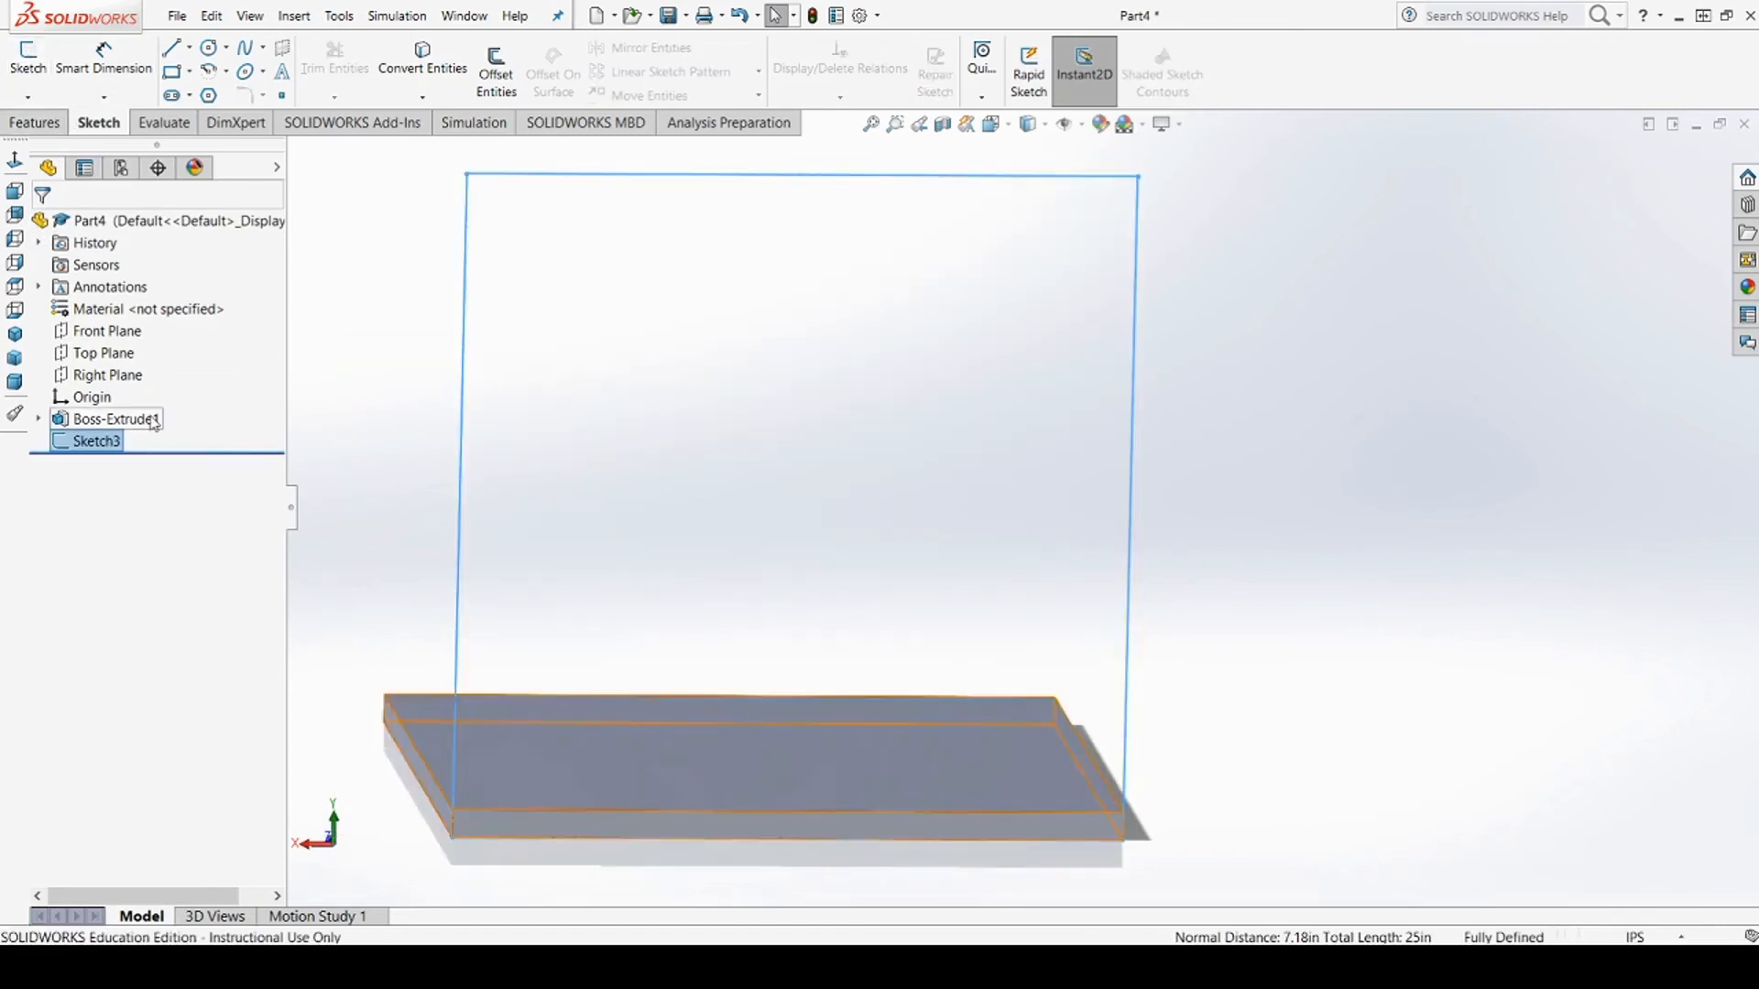
Set the width in the plate's base sketch to 36 in, exit the sketch, and inspect the plate with the upright rectangle
{"action": "left_click", "coordinate": [115, 419]}
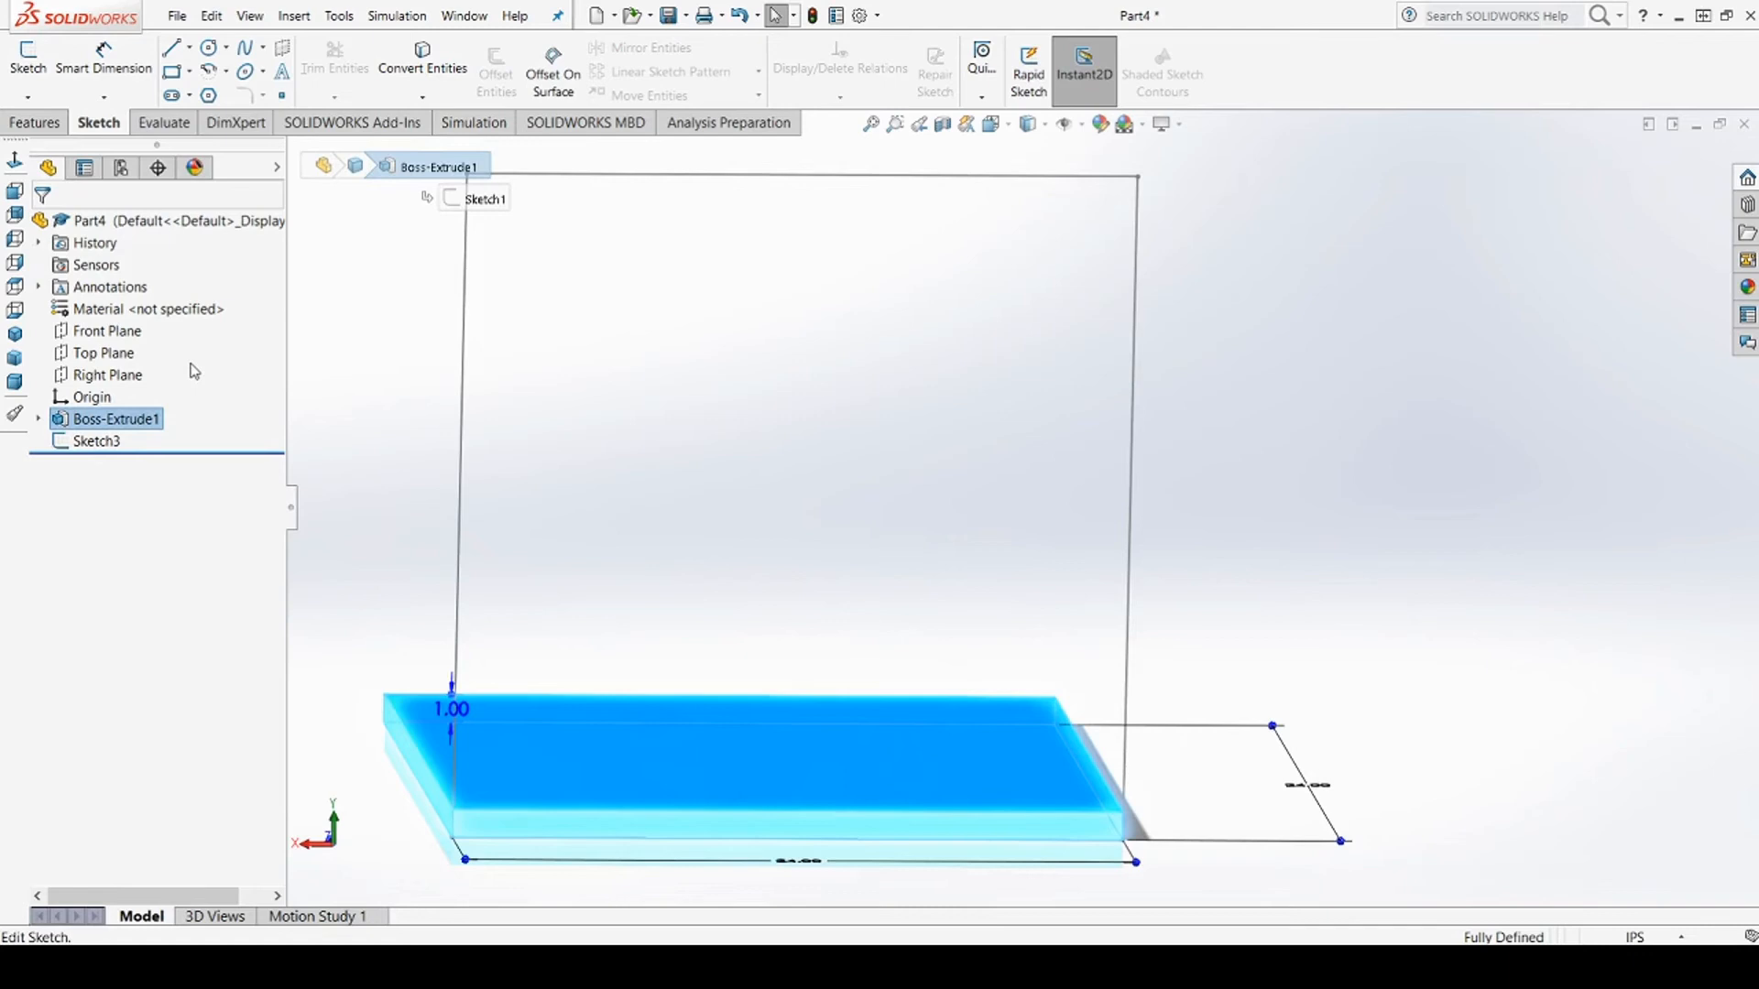
{"action": "left_click", "coordinate": [427, 198]}
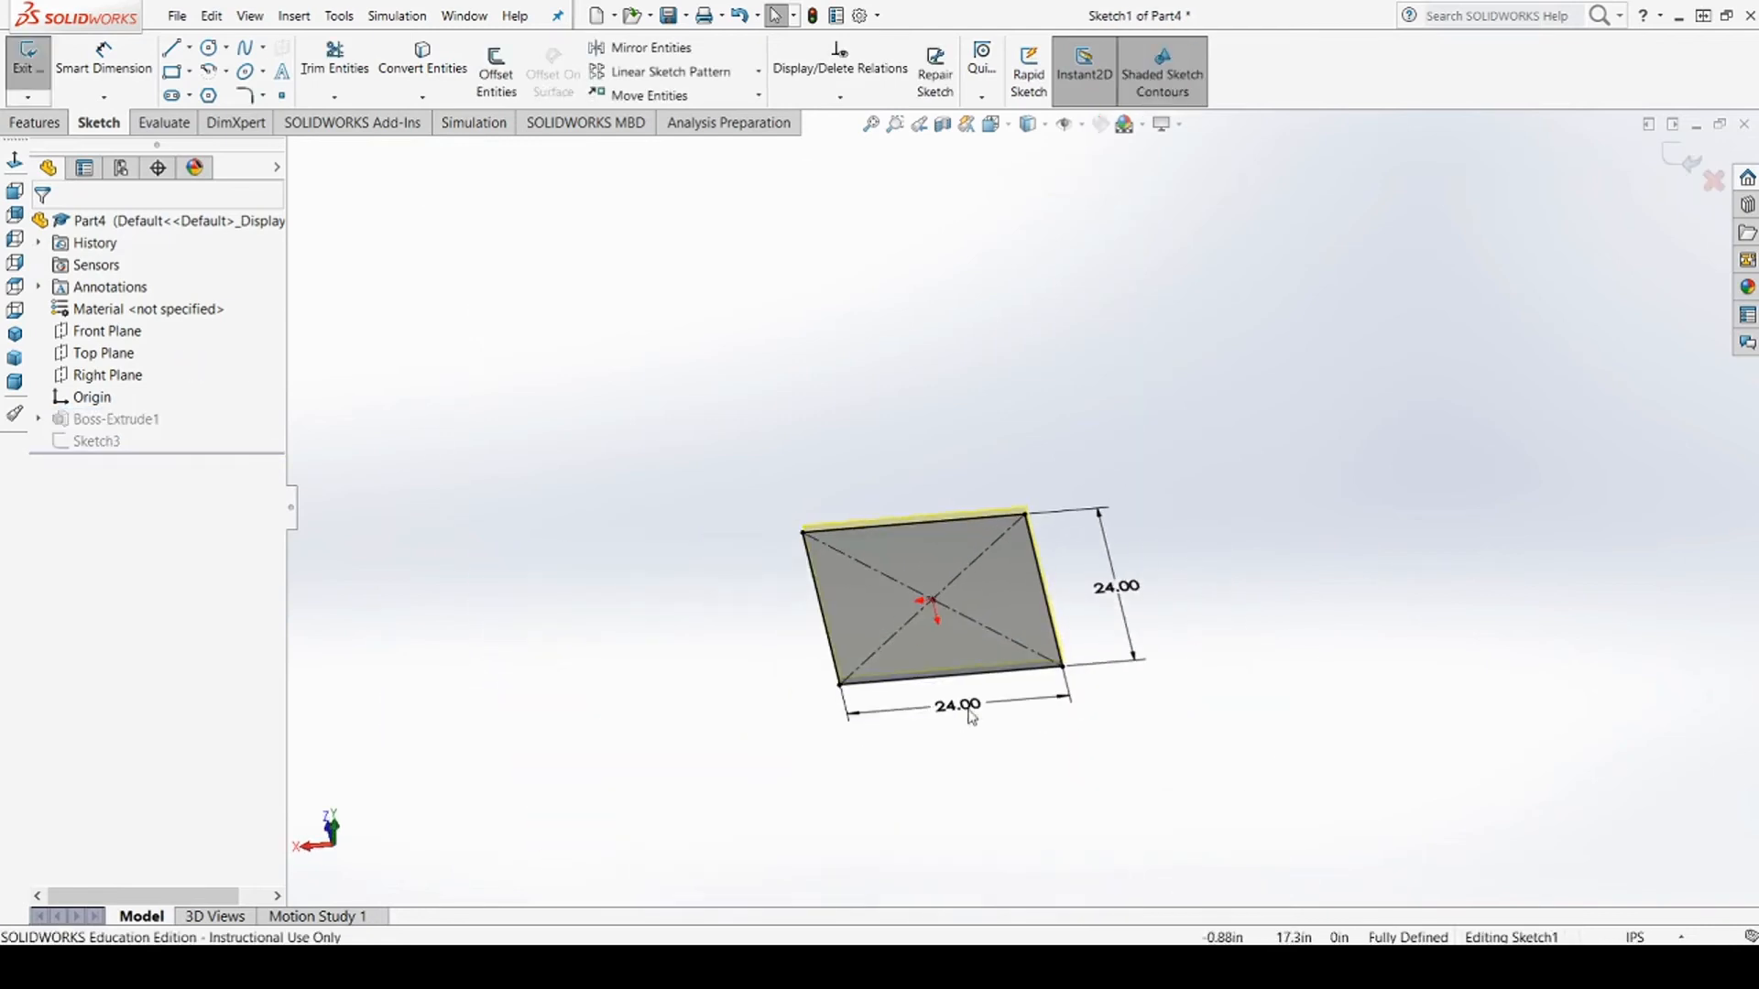
{"action": "double_click", "coordinate": [968, 711]}
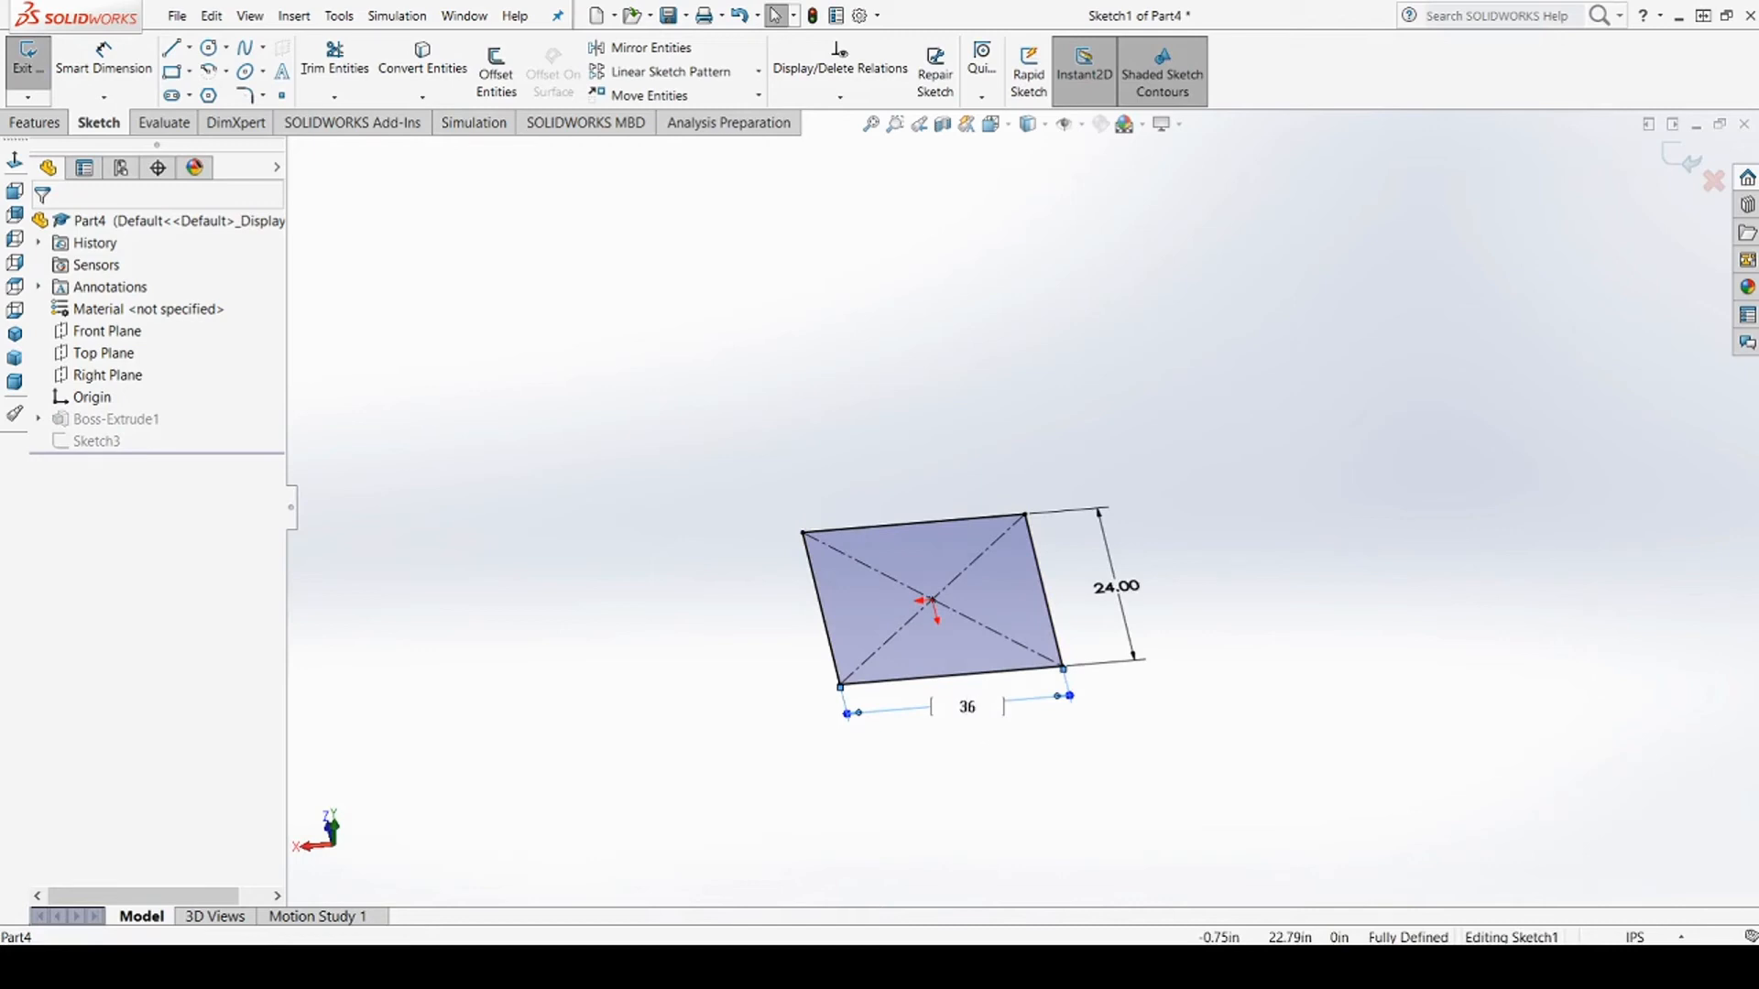
{"action": "left_click", "coordinate": [1685, 161]}
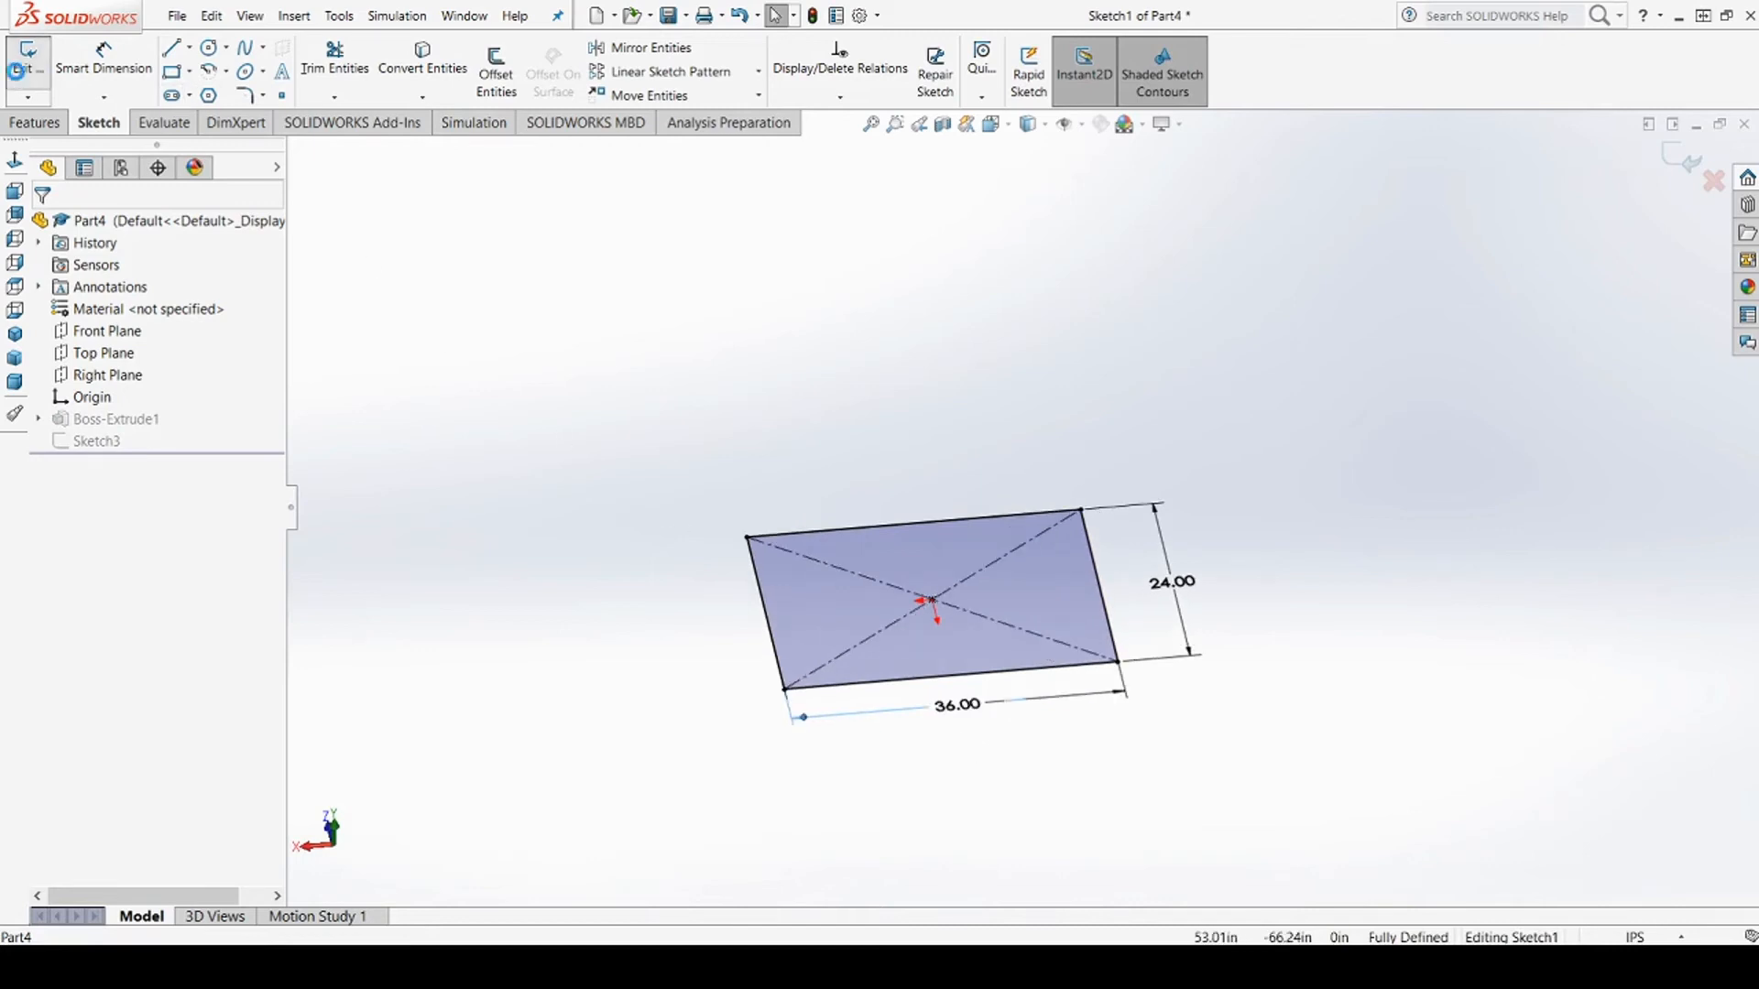
{"action": "mouse_move", "coordinate": [1335, 719]}
{"action": "middle_mouse_down"}
{"action": "mouse_move", "coordinate": [1213, 608]}
{"action": "mouse_move", "coordinate": [1206, 546]}
{"action": "mouse_move", "coordinate": [1053, 502]}
{"action": "middle_mouse_up"}
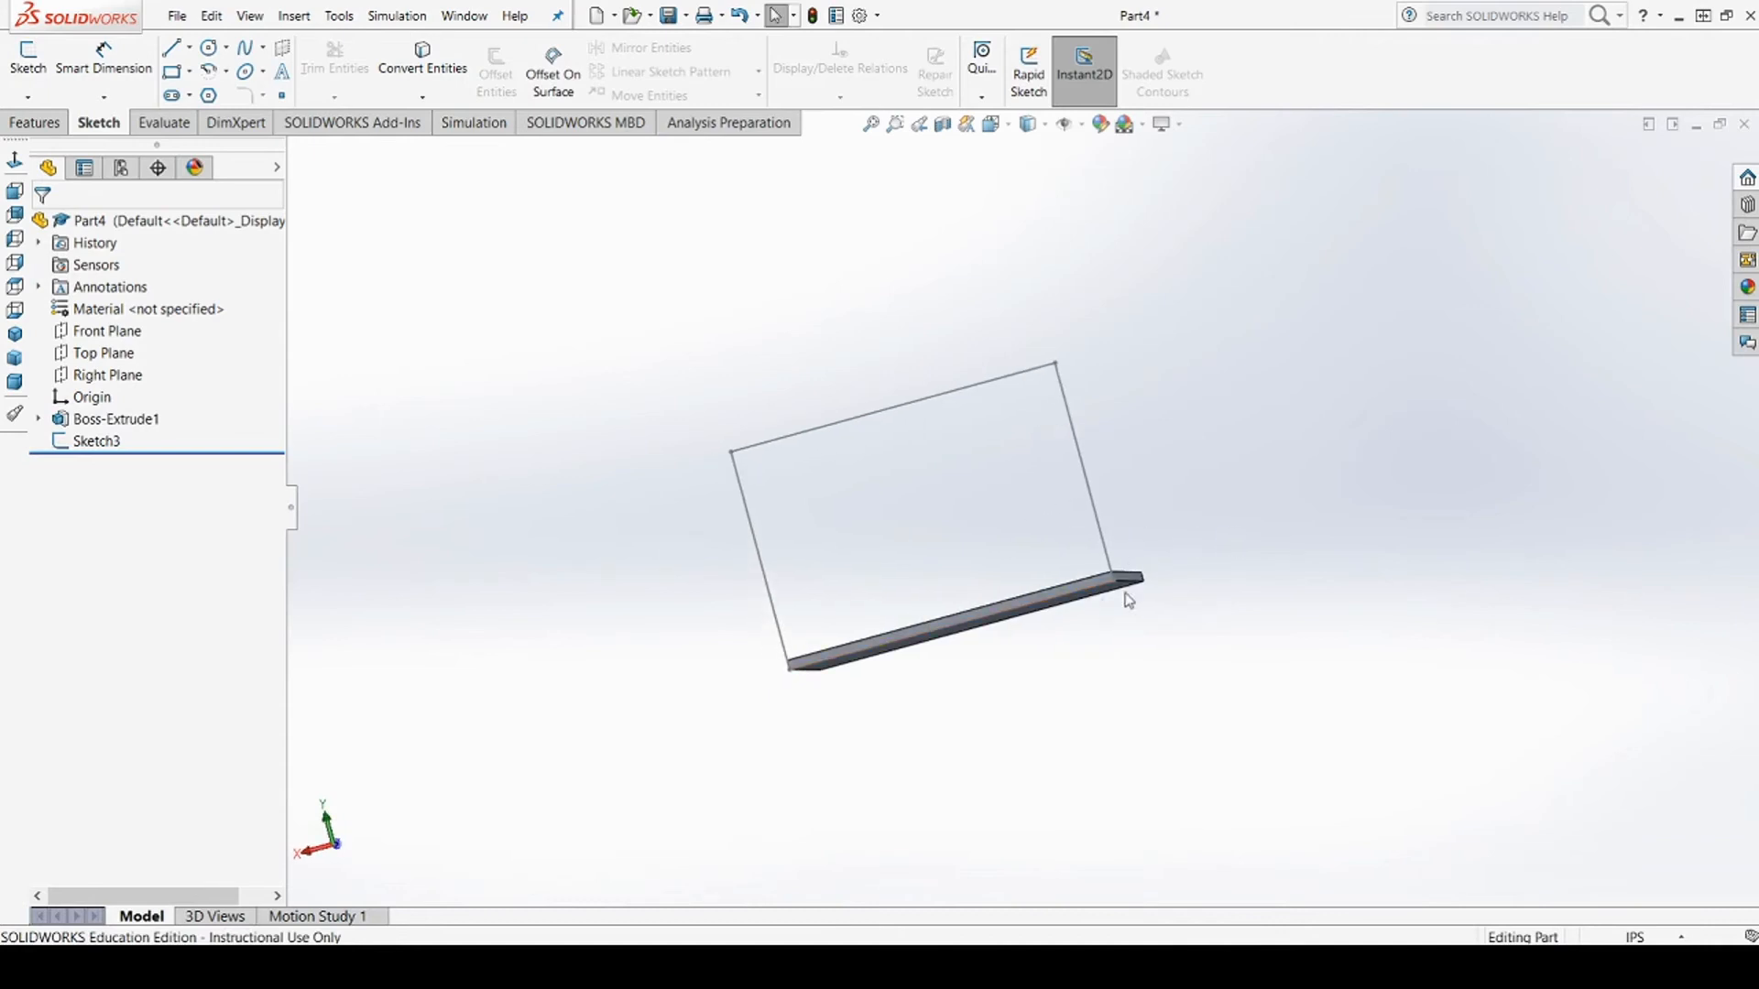
{"action": "mouse_move", "coordinate": [1337, 471]}
{"action": "middle_mouse_down"}
{"action": "mouse_move", "coordinate": [1312, 497]}
{"action": "mouse_move", "coordinate": [1237, 754]}
{"action": "mouse_move", "coordinate": [1308, 711]}
{"action": "mouse_move", "coordinate": [1454, 730]}
{"action": "mouse_move", "coordinate": [1444, 841]}
{"action": "mouse_move", "coordinate": [1343, 840]}
{"action": "mouse_move", "coordinate": [1347, 766]}
{"action": "mouse_move", "coordinate": [1331, 793]}
{"action": "middle_mouse_up"}
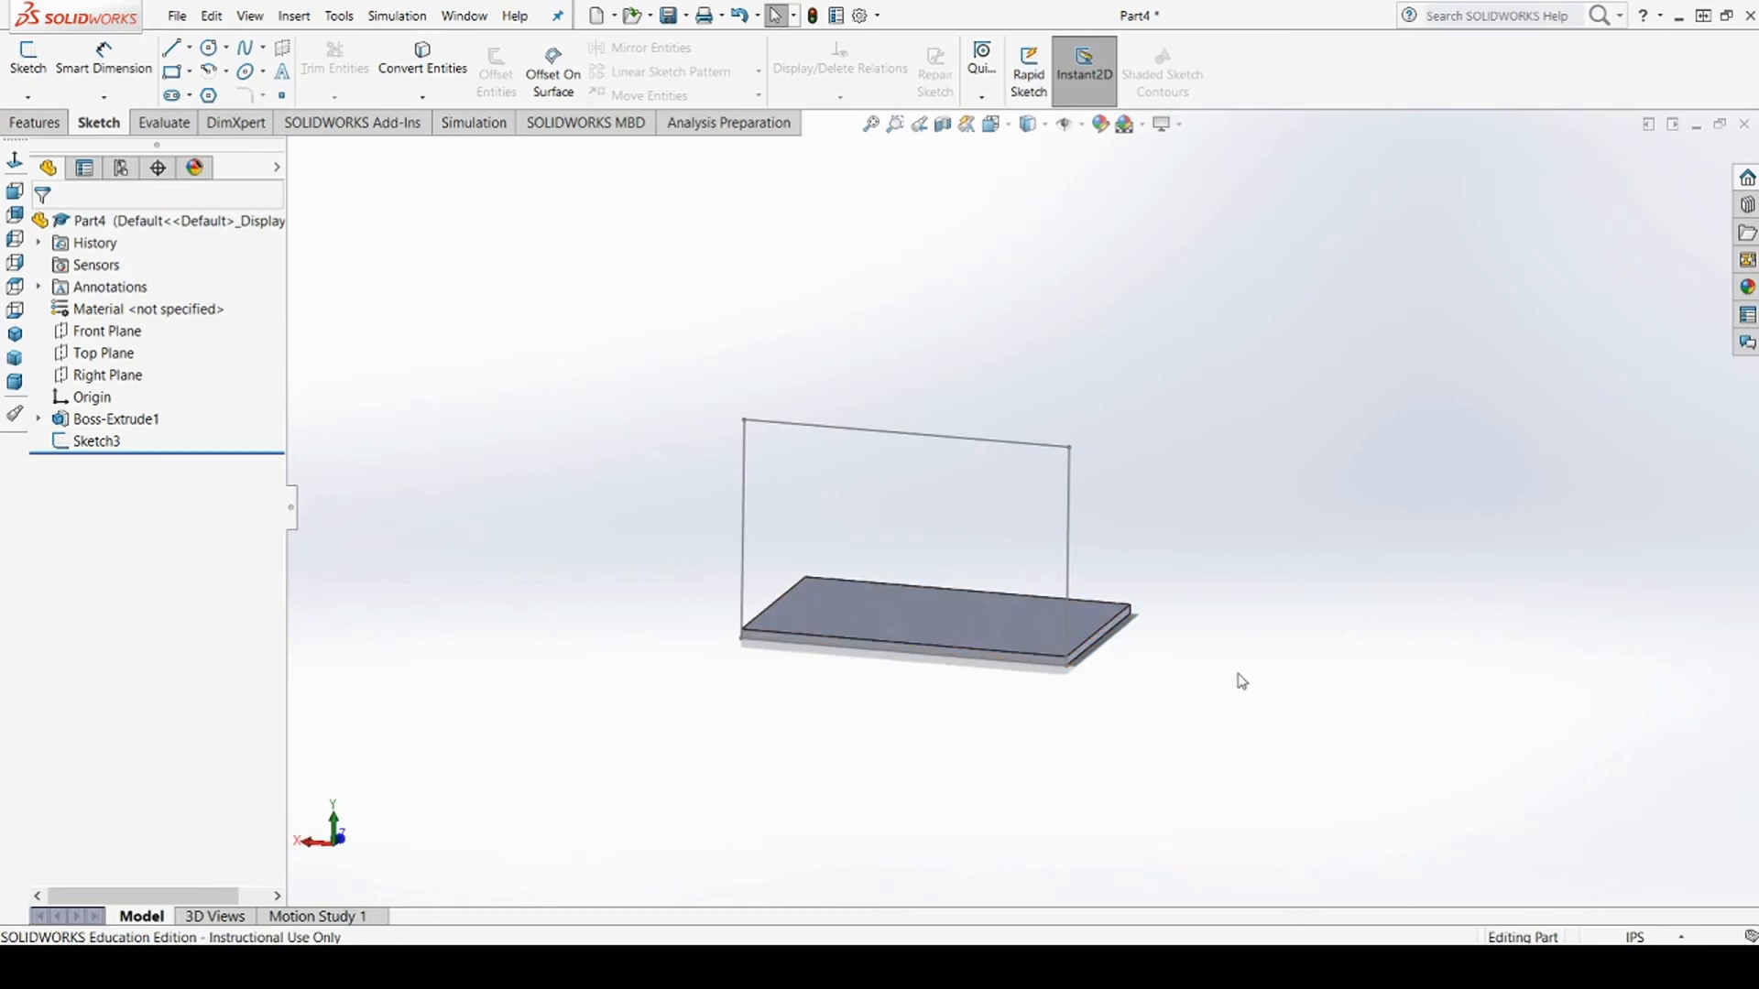
Undo the plate's width change and the sketch edit
{"action": "key", "text": "ctrl+z"}
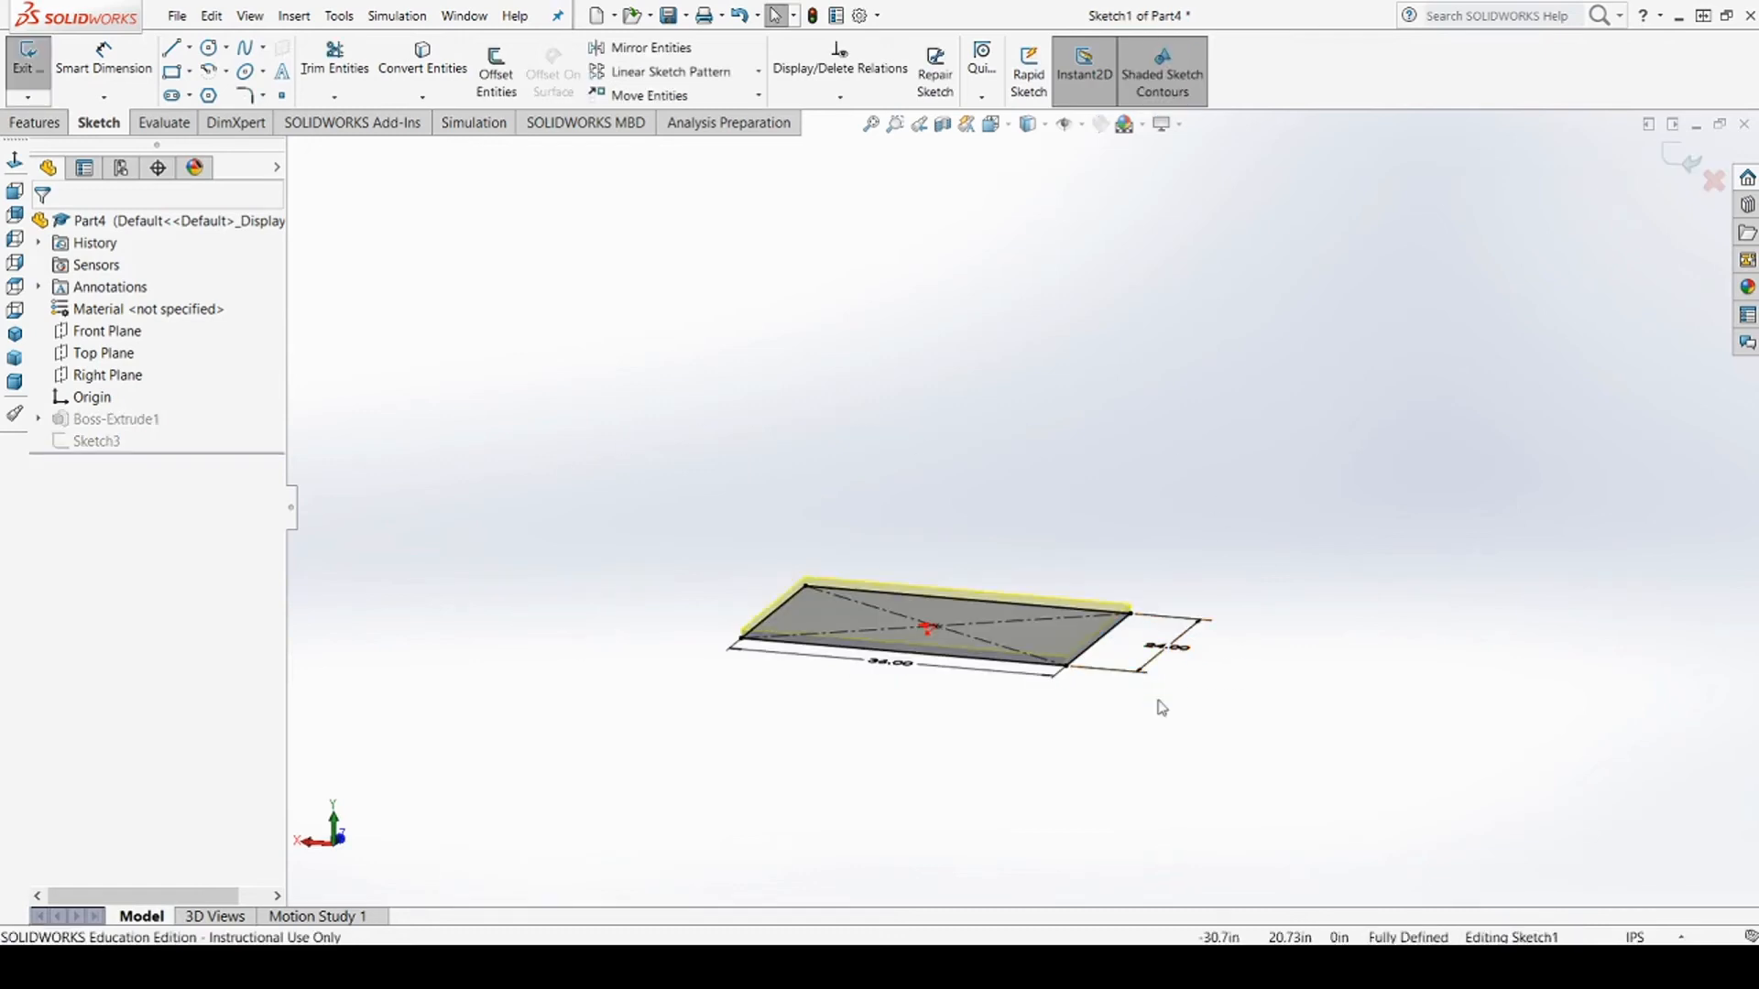
{"action": "key", "text": "ctrl+z"}
{"action": "key", "text": "ctrl+z"}
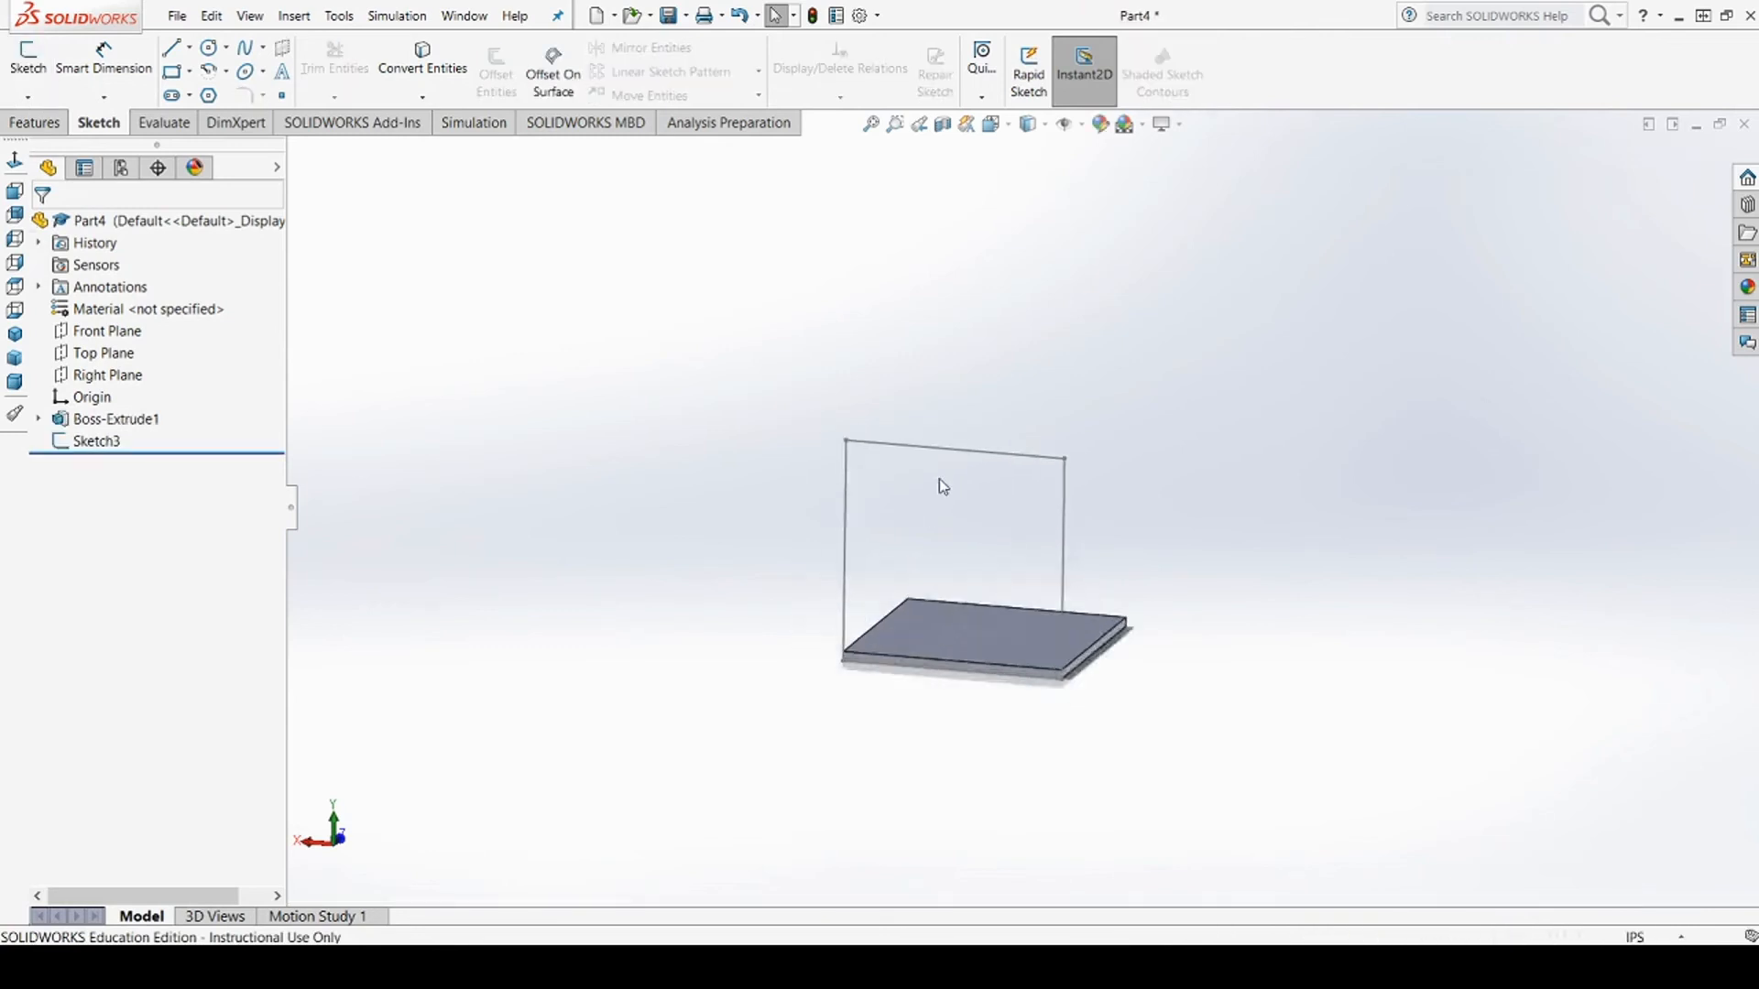
Extrude the upright rectangle 1 in toward the plate's interior with a blind depth, merging the result with the plate
{"action": "scroll", "coordinate": [943, 487], "scroll_direction": "down", "scroll_amount": 3}
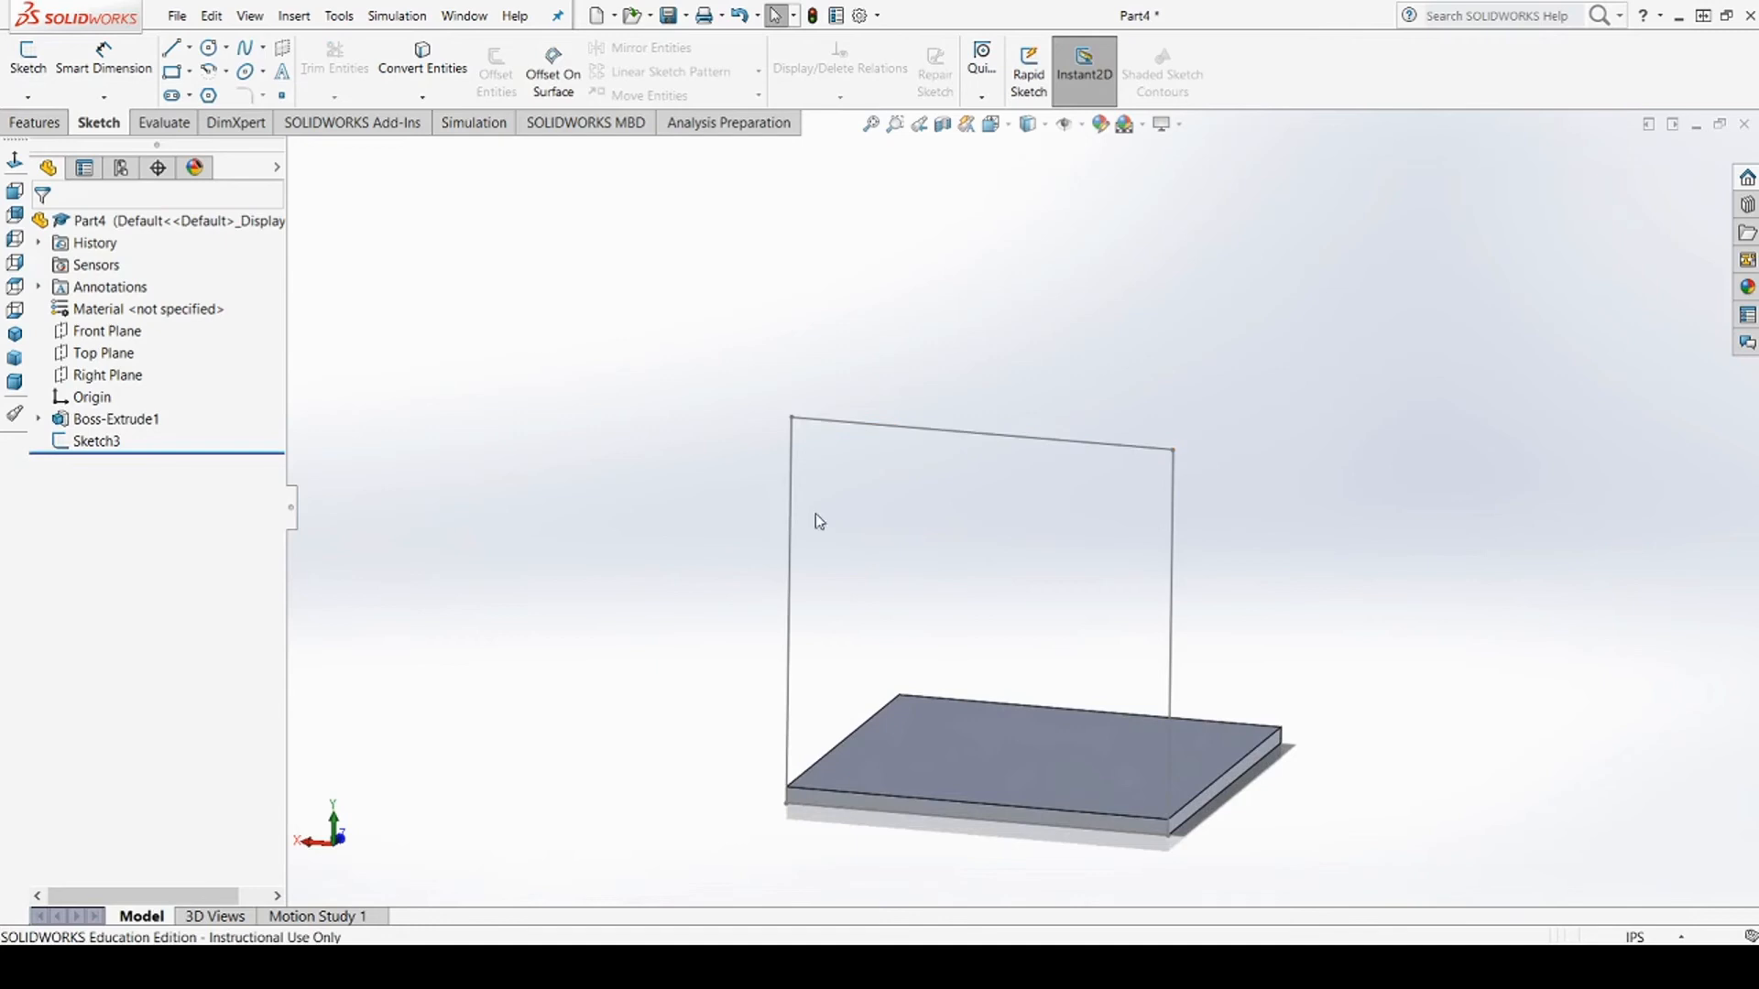
{"action": "left_click", "coordinate": [970, 434]}
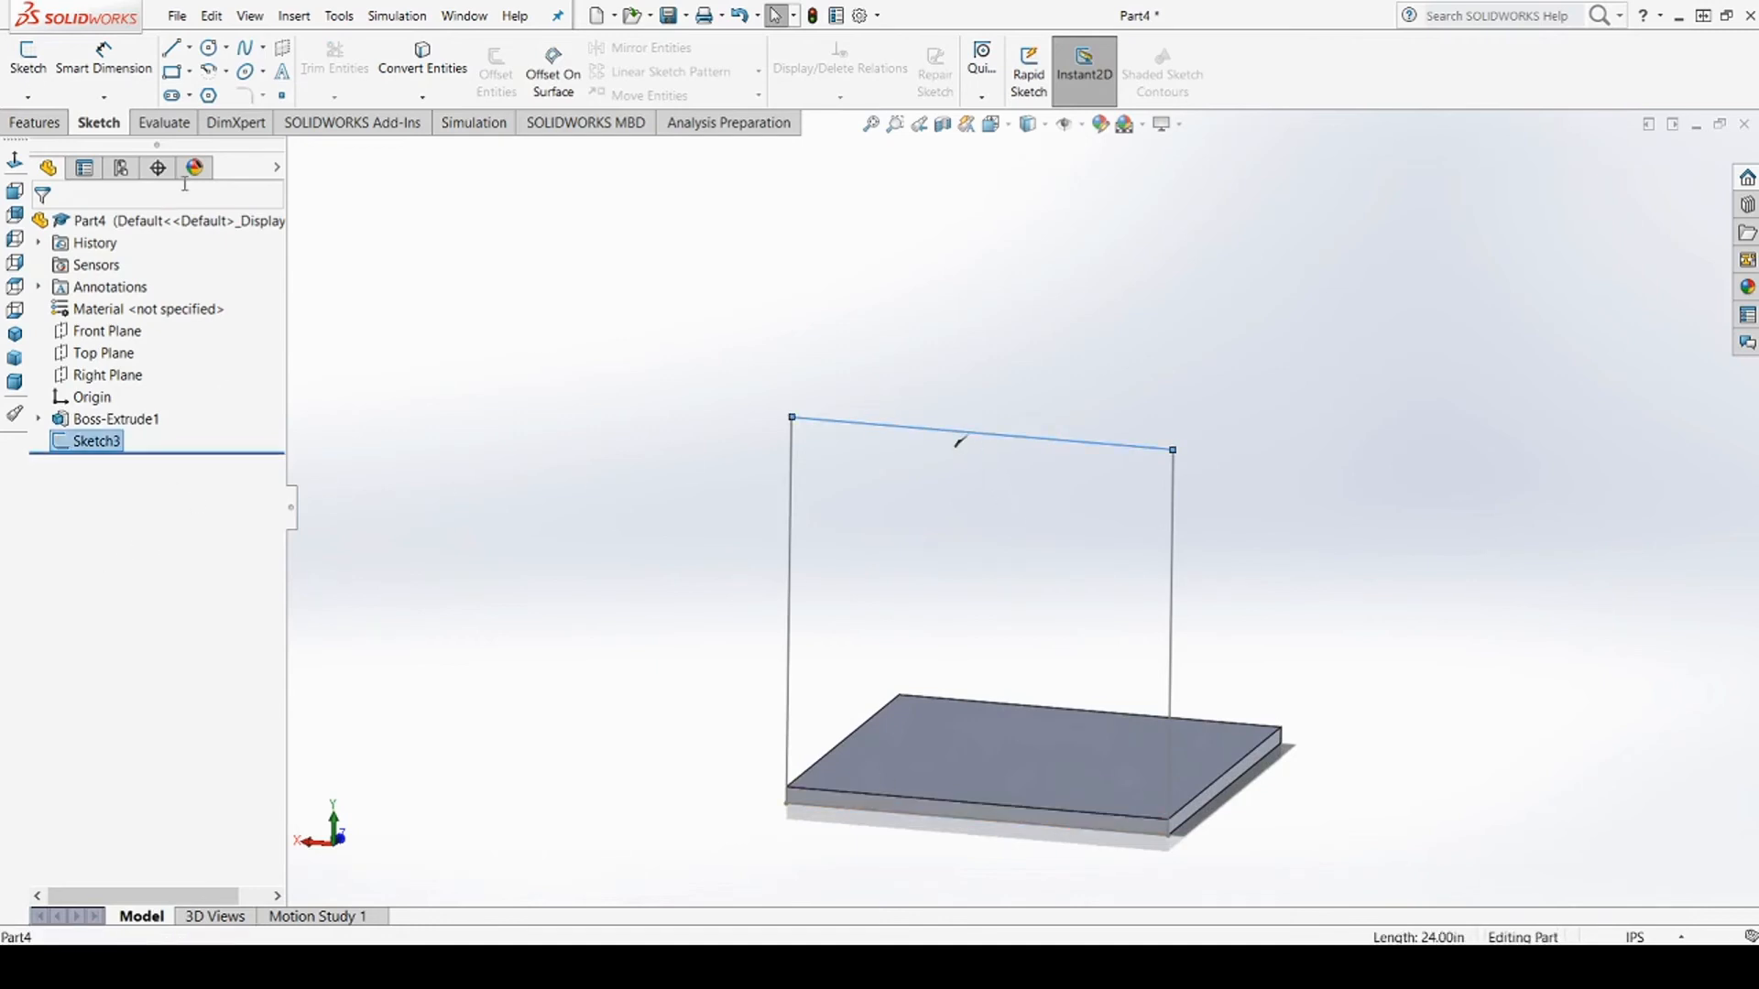
{"action": "left_click", "coordinate": [34, 122]}
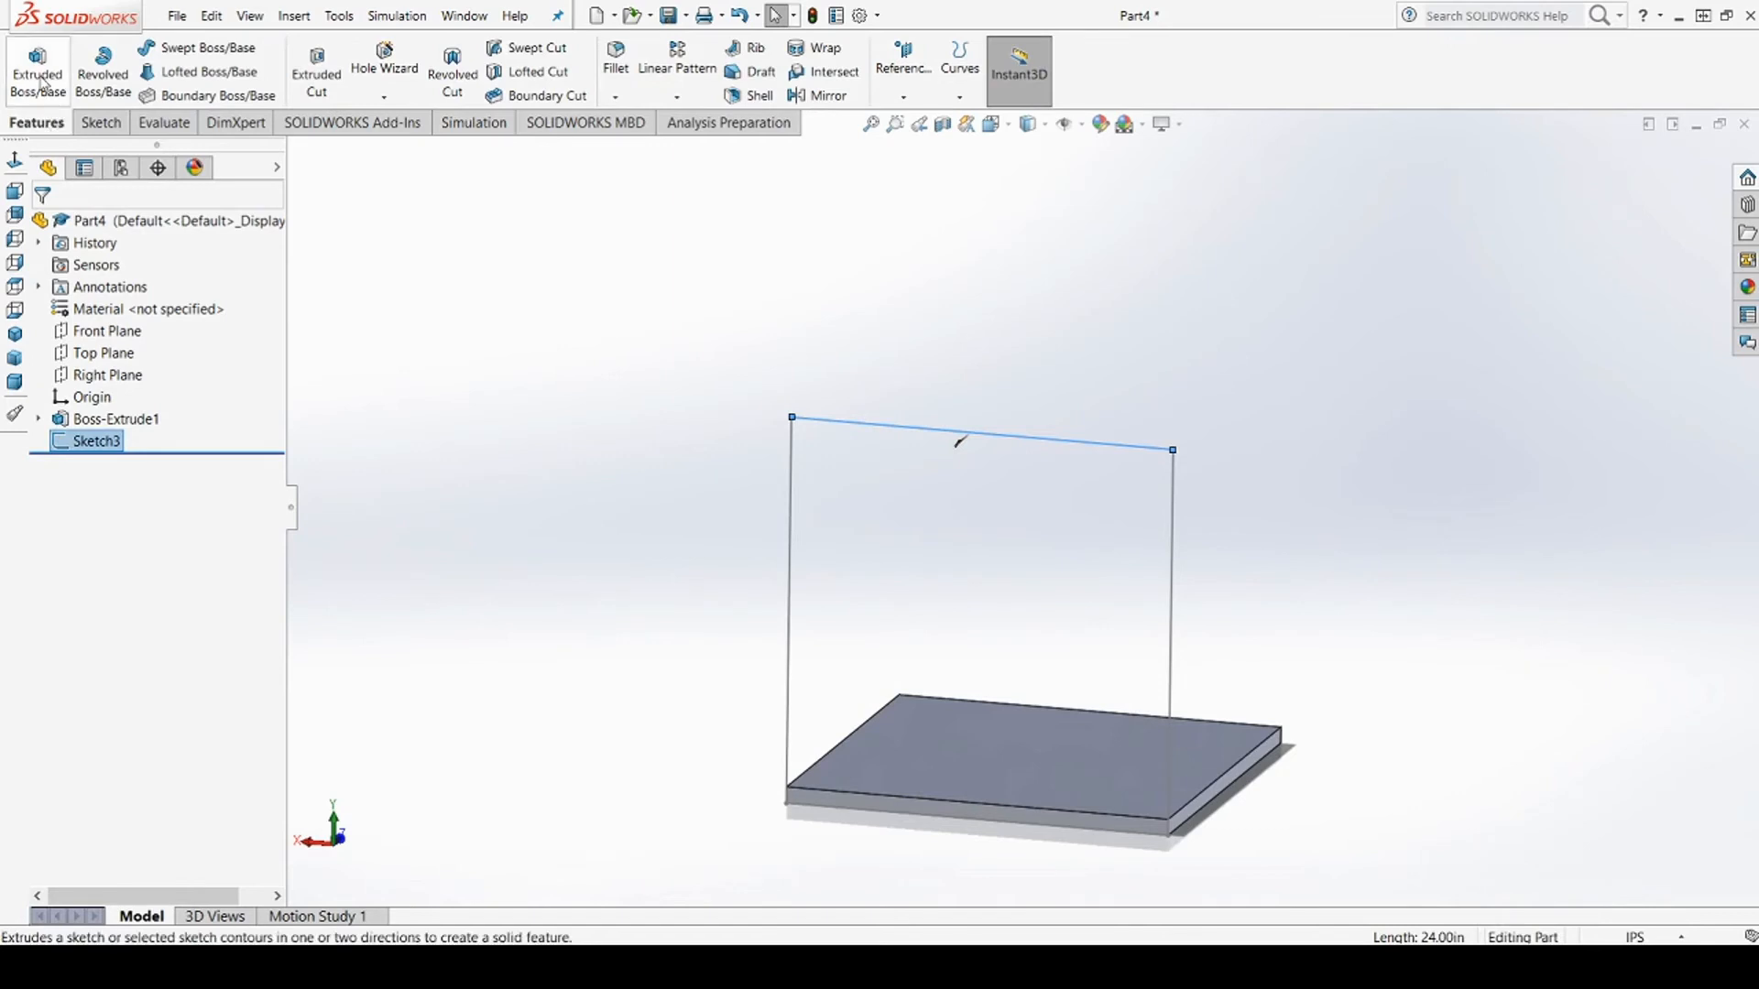
{"action": "left_click", "coordinate": [39, 81]}
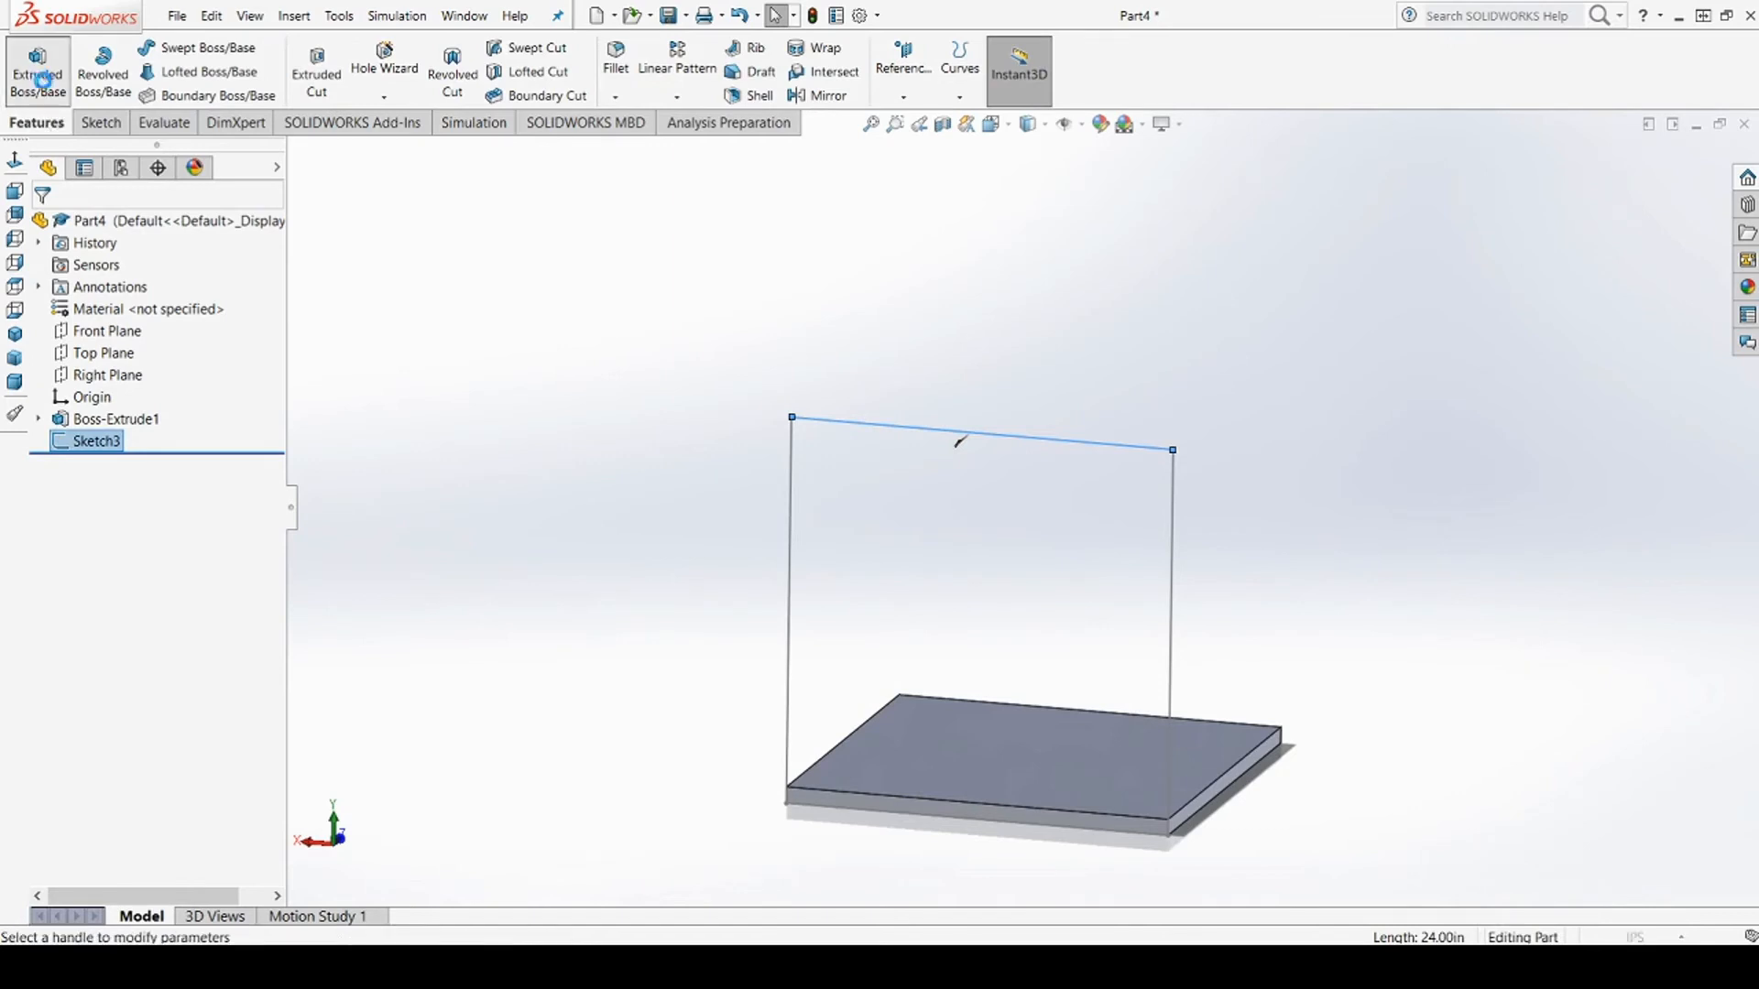
{"action": "middle_click_drag", "start_coordinate": [1404, 520], "coordinate": [1323, 507]}
{"action": "left_click", "coordinate": [49, 356]}
{"action": "middle_click_drag", "start_coordinate": [1194, 562], "coordinate": [1174, 641]}
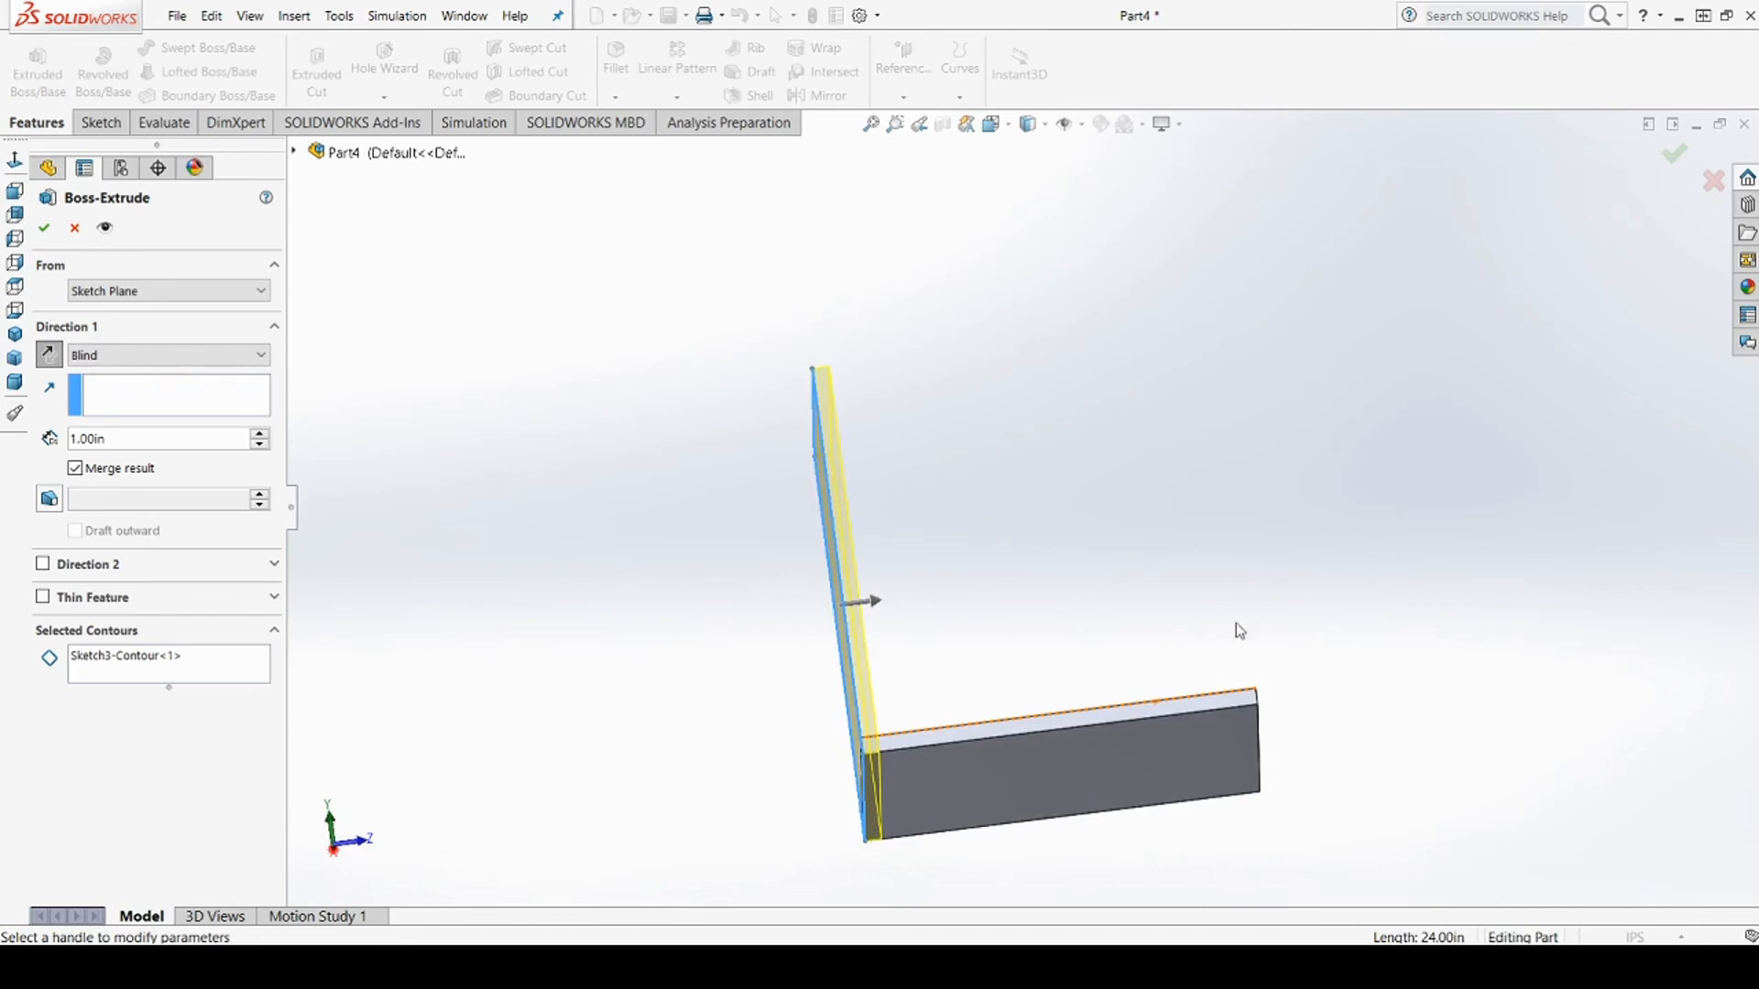
{"action": "left_click", "coordinate": [50, 357]}
{"action": "middle_click_drag", "start_coordinate": [1371, 408], "coordinate": [1307, 562]}
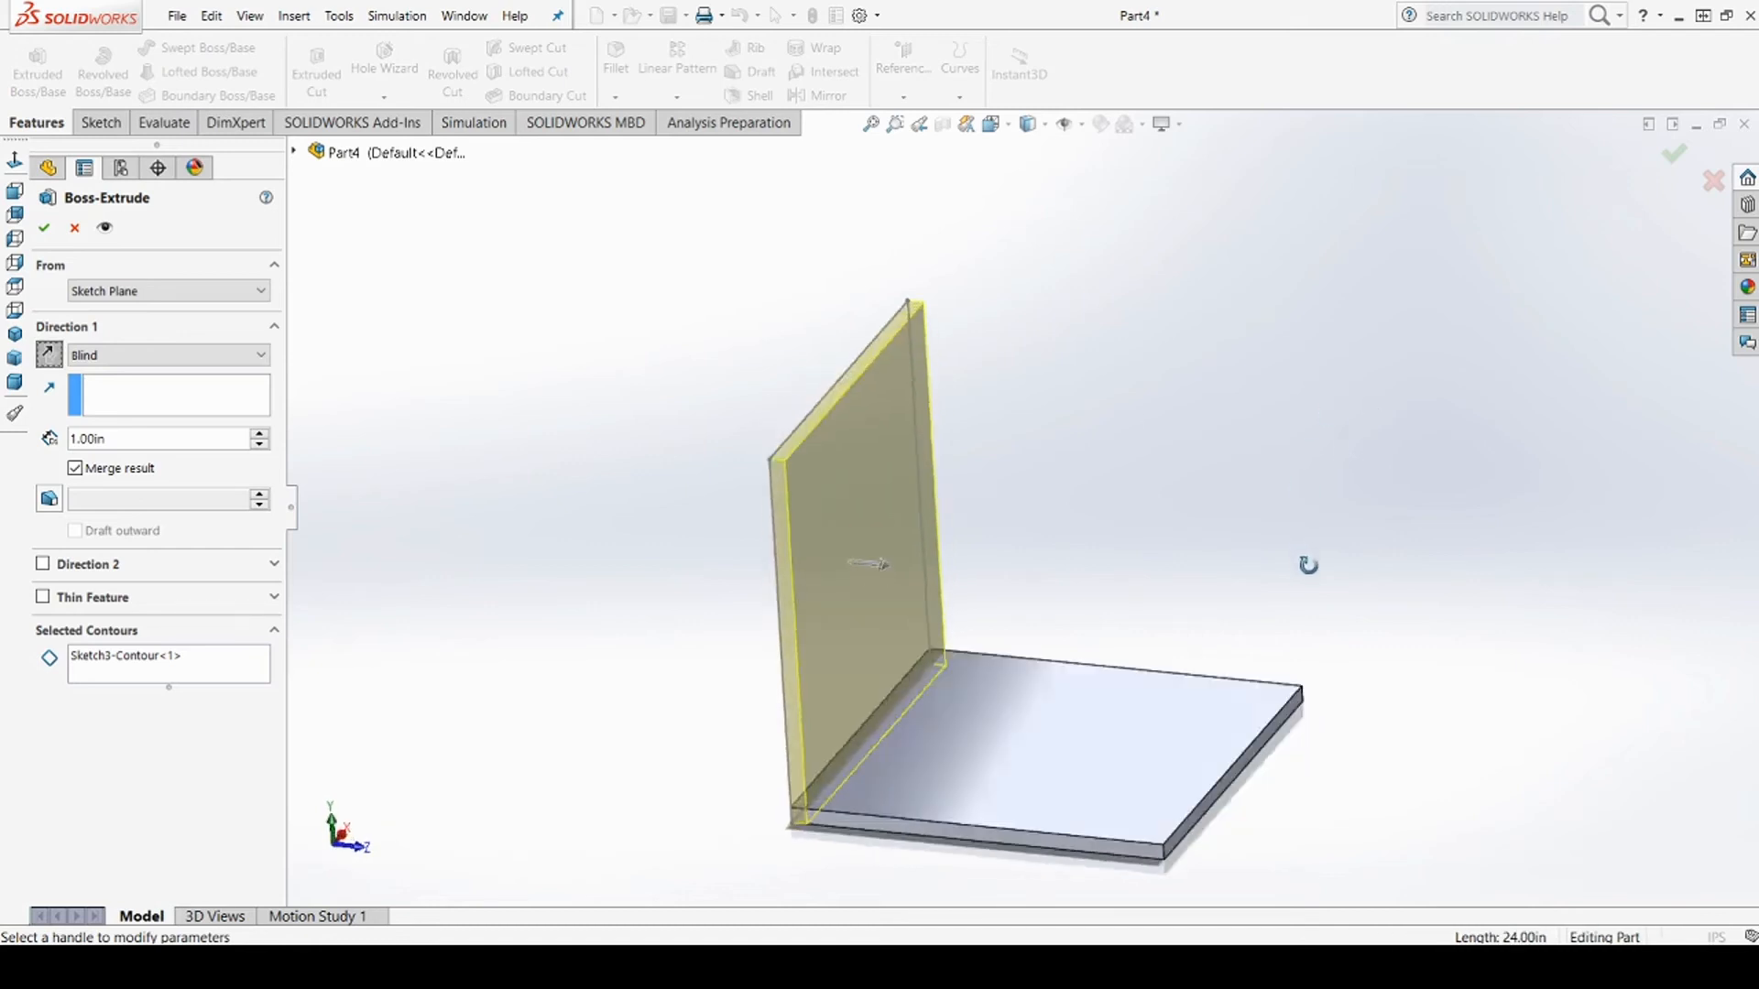
{"action": "left_click", "coordinate": [43, 231]}
Start a sketch on the plate's underside and draw a rectangle about 5.19 by 4.66 in from one corner opposite the upright panel
{"action": "middle_click_drag", "start_coordinate": [1367, 791], "coordinate": [1394, 860]}
{"action": "middle_click_drag", "start_coordinate": [1194, 365], "coordinate": [1055, 290]}
{"action": "middle_click_drag", "start_coordinate": [1443, 813], "coordinate": [1472, 756]}
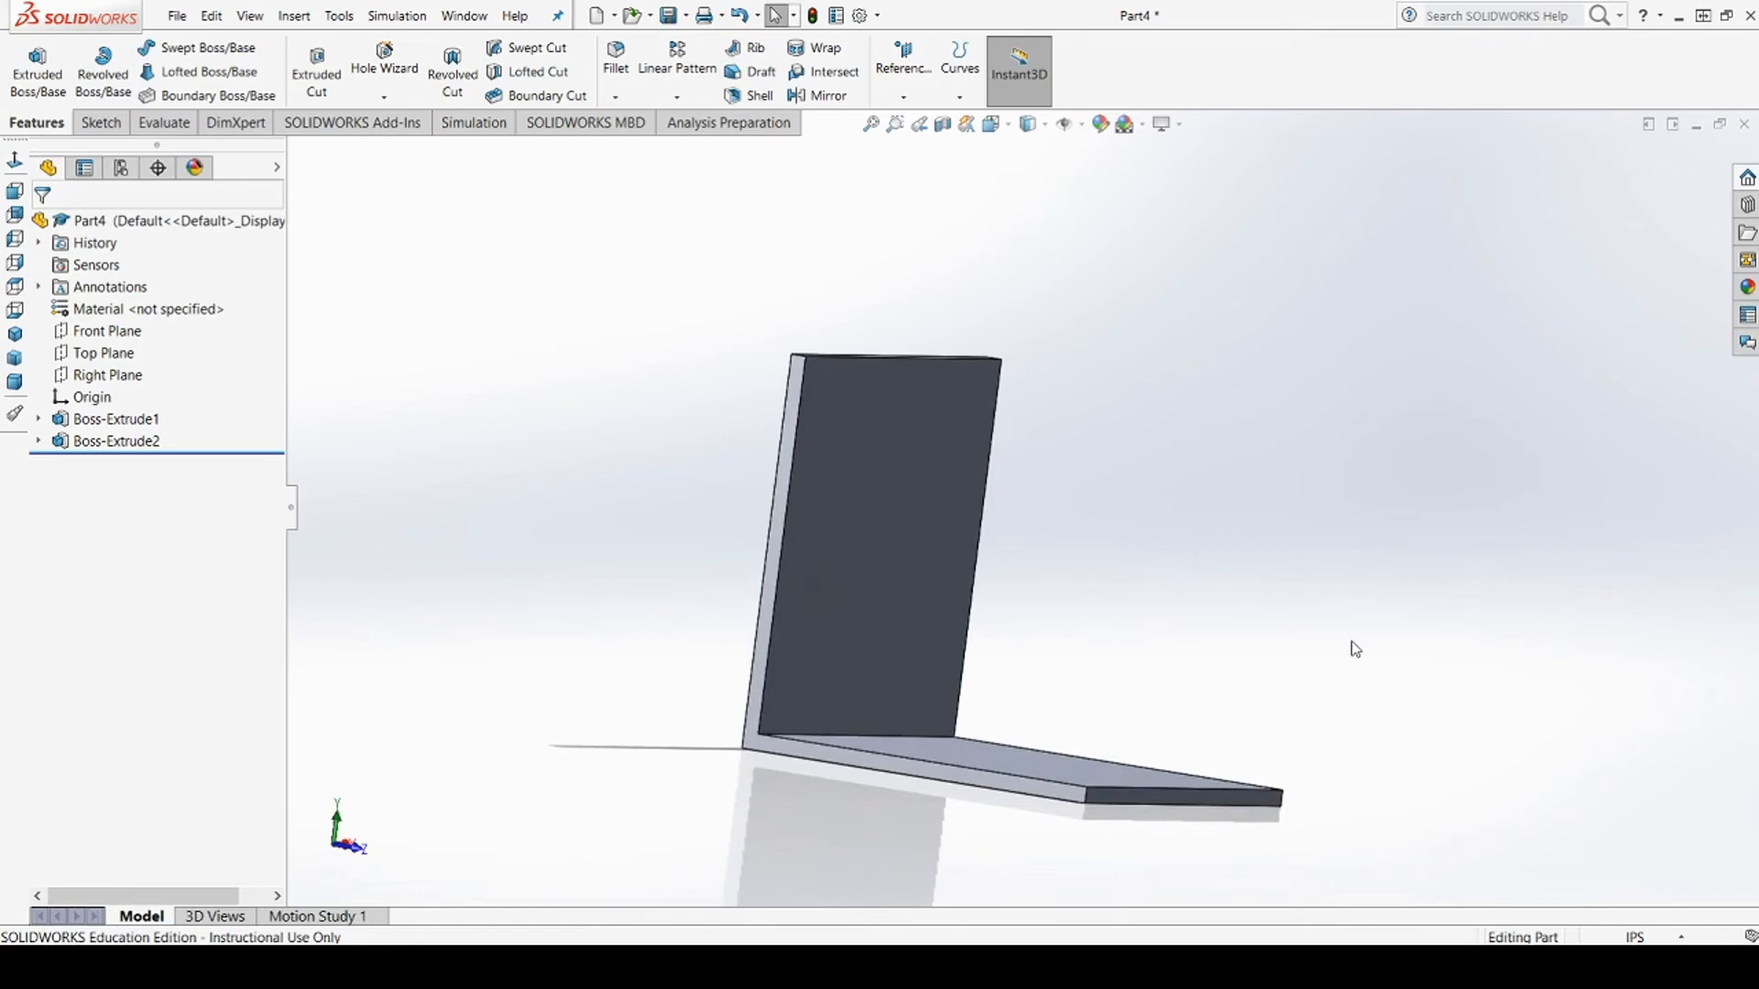
{"action": "middle_click_drag", "start_coordinate": [1337, 546], "coordinate": [1263, 528]}
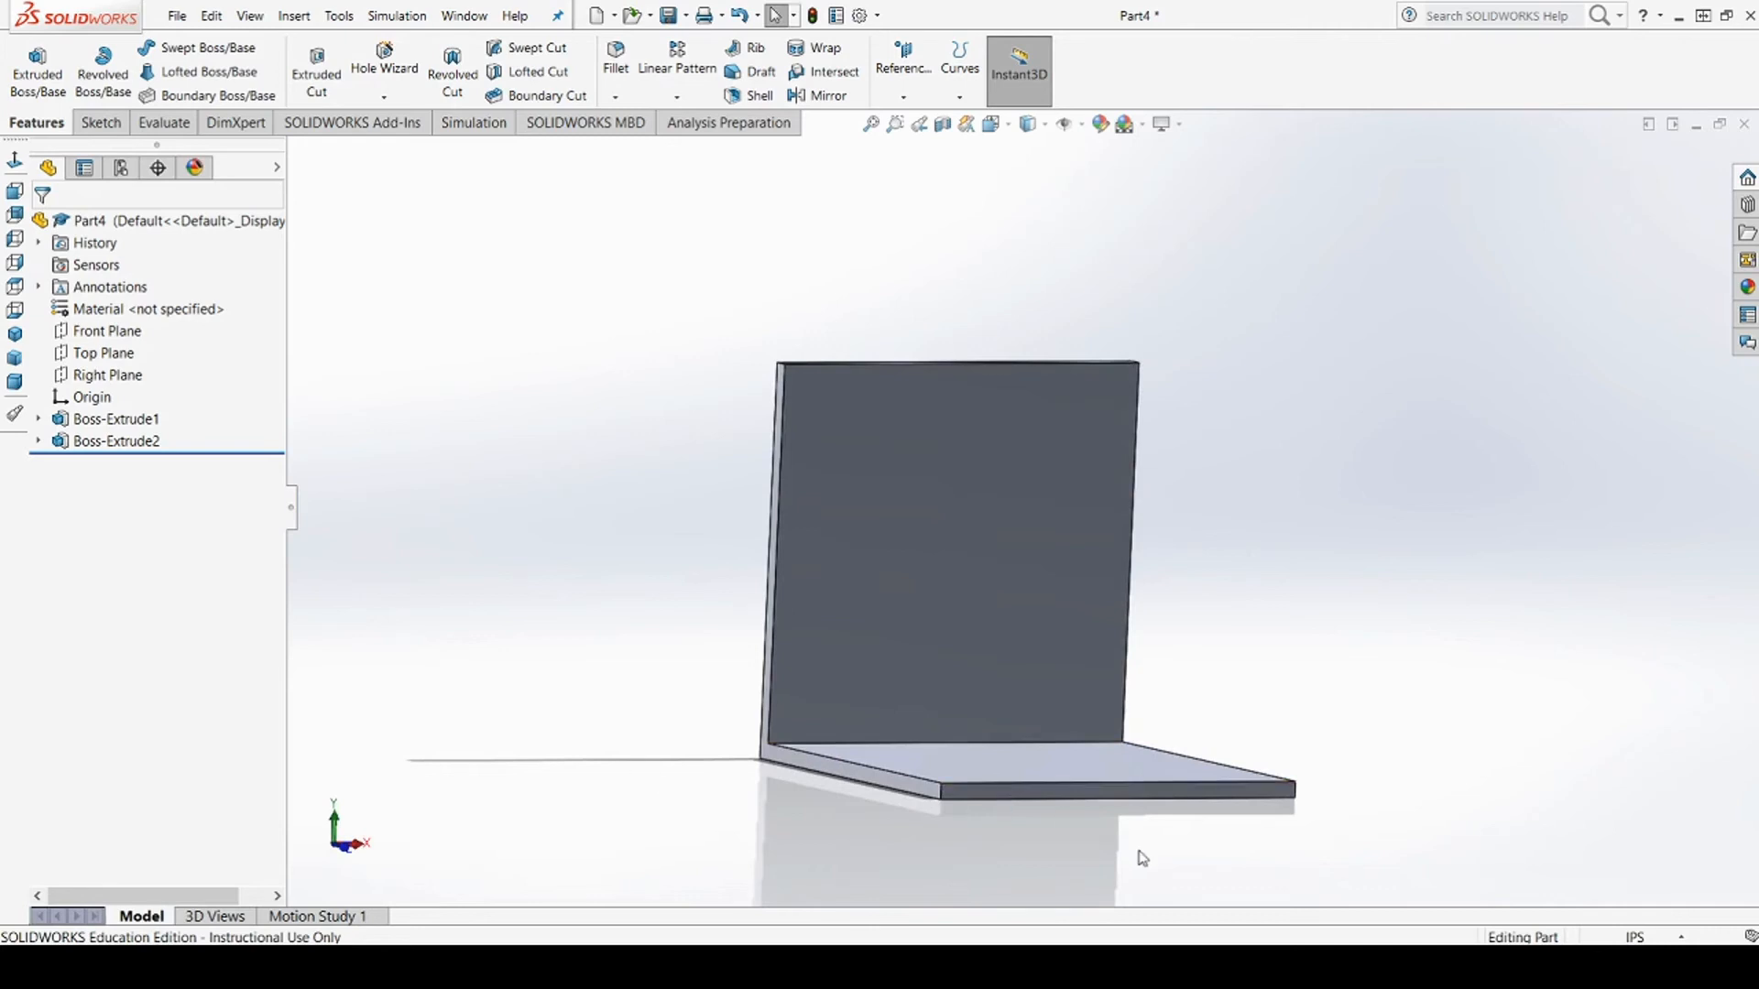
{"action": "middle_click_drag", "start_coordinate": [1288, 813], "coordinate": [1256, 409]}
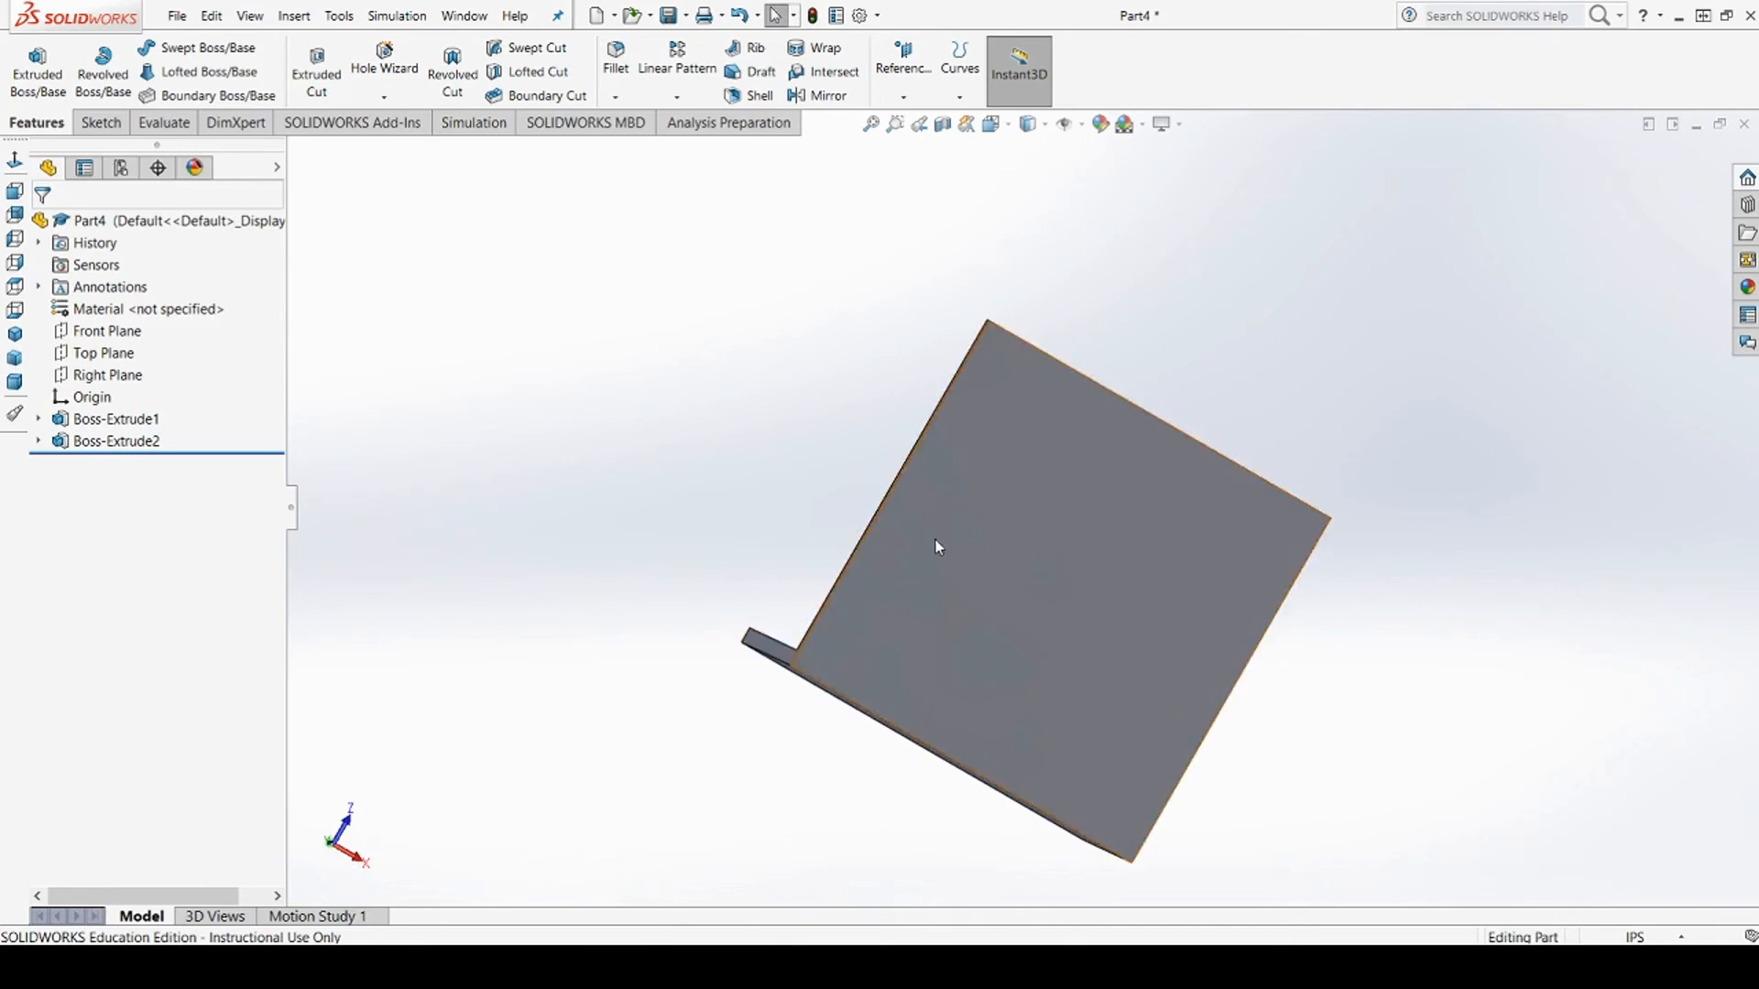
{"action": "left_click", "coordinate": [922, 570]}
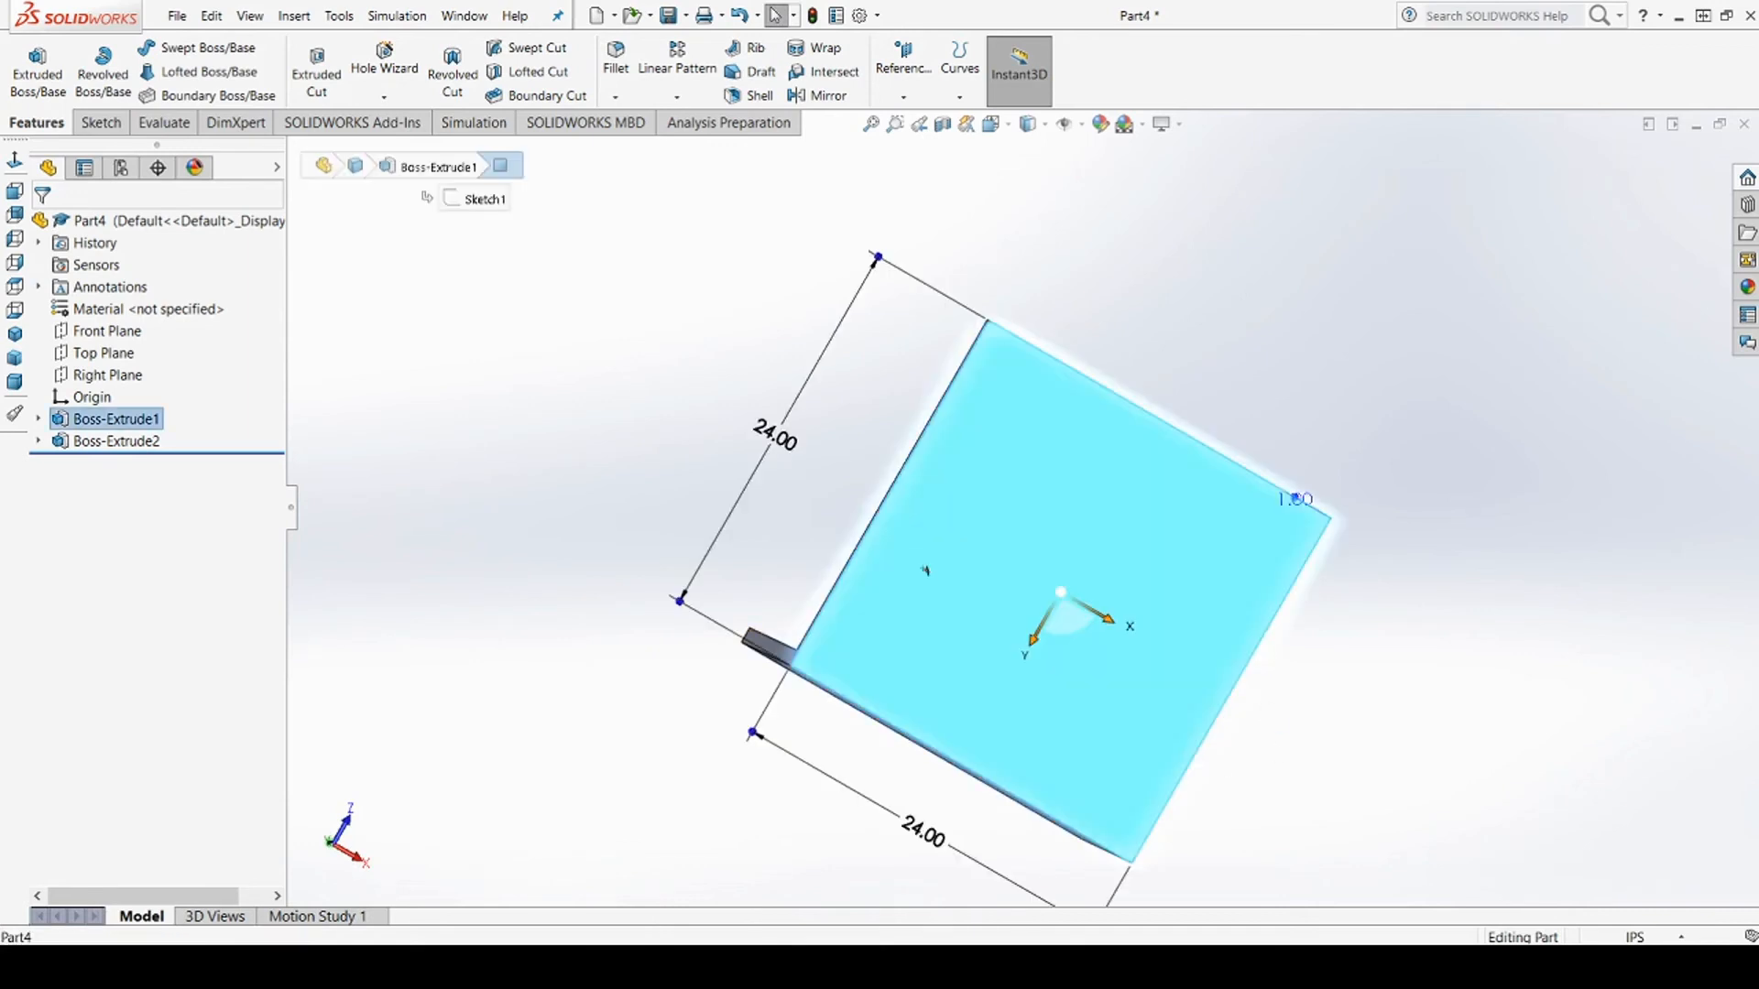
{"action": "left_click", "coordinate": [101, 122]}
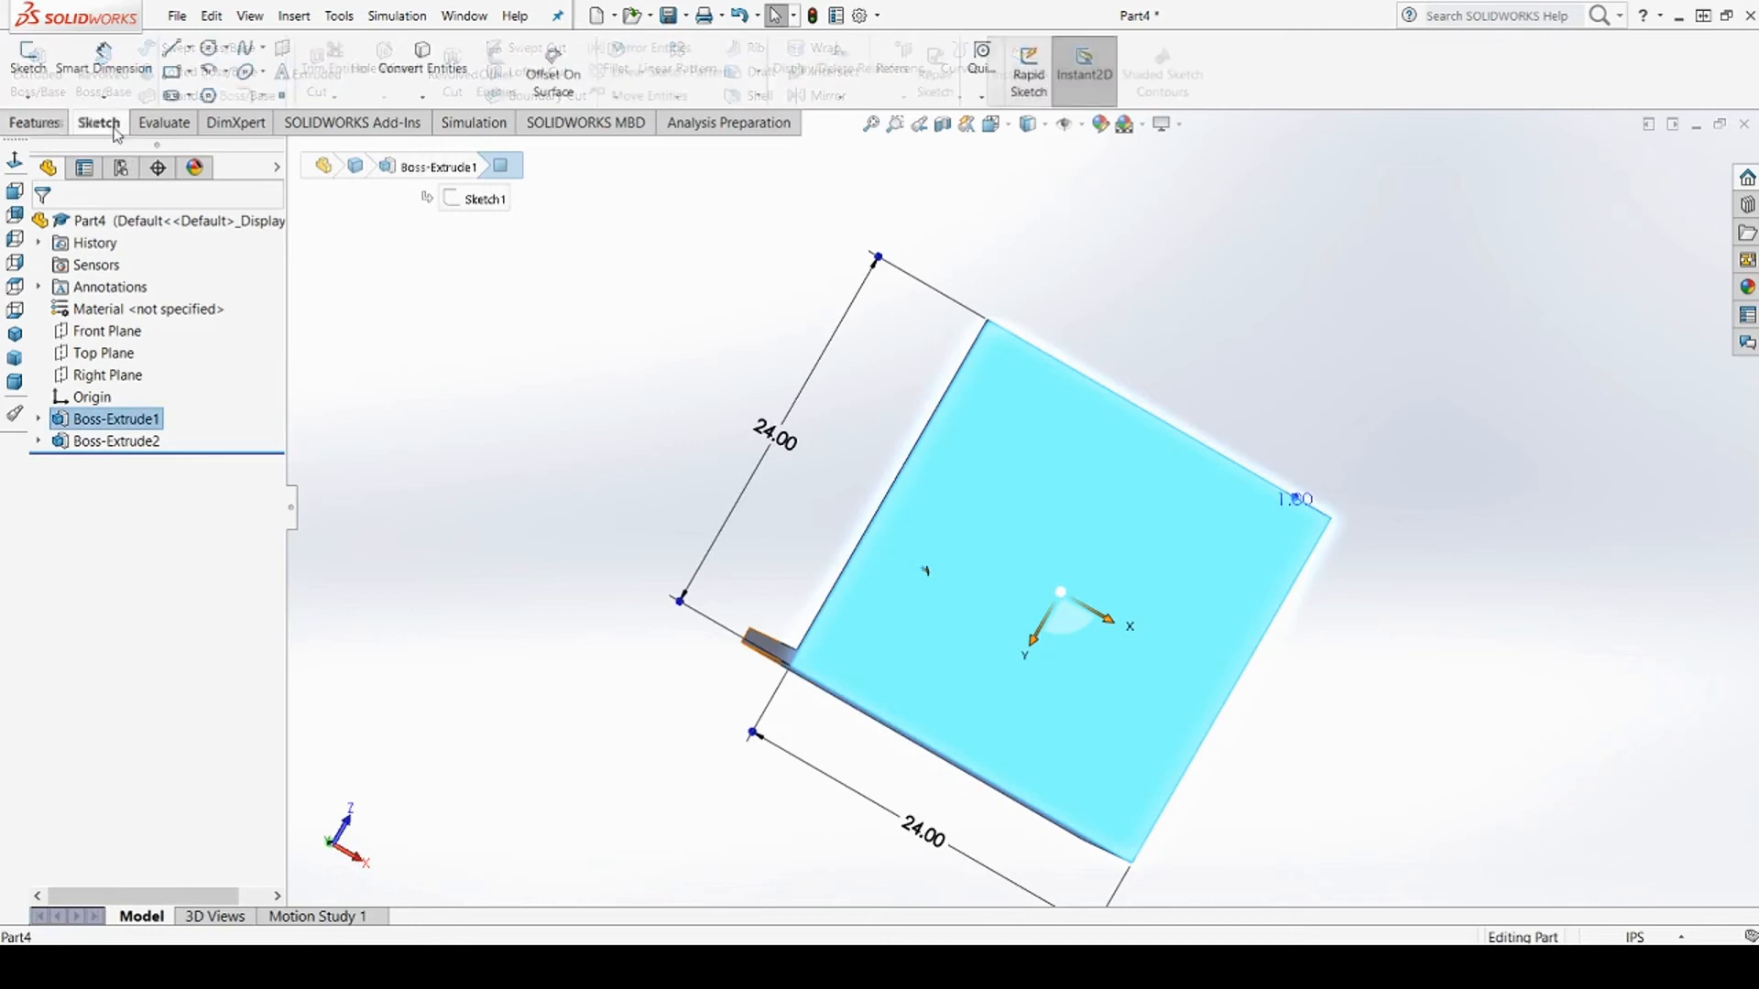
{"action": "left_click", "coordinate": [29, 63]}
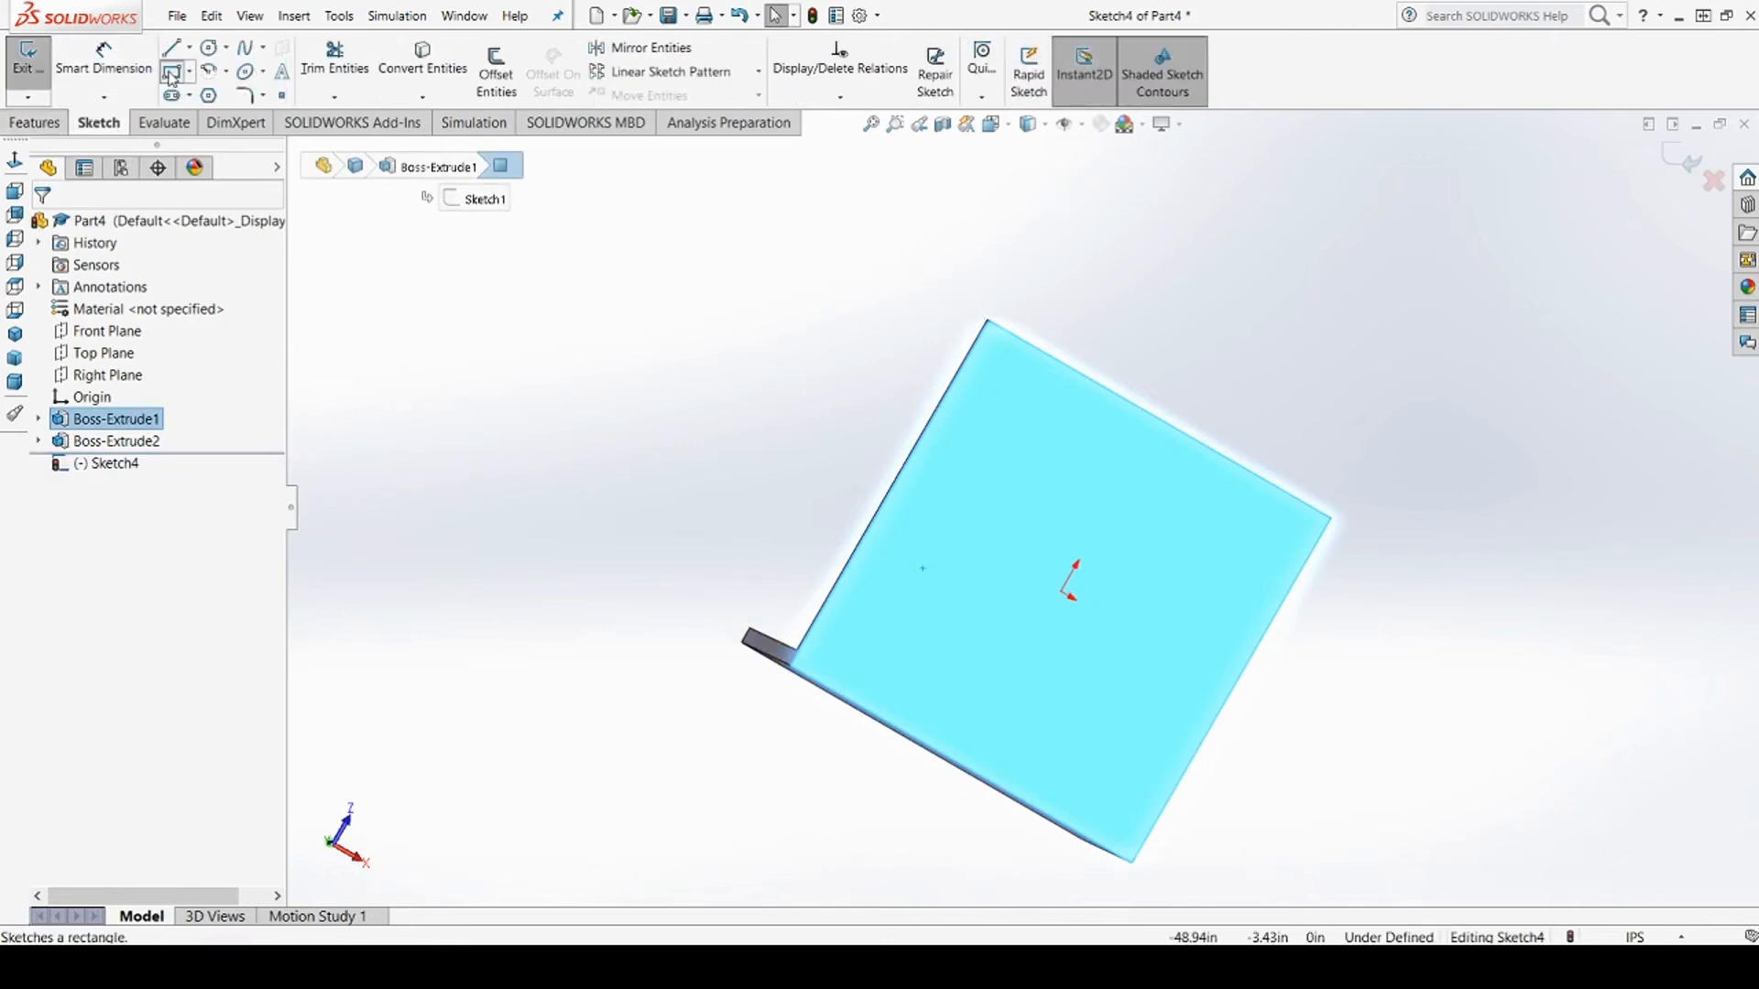
{"action": "left_click", "coordinate": [171, 73]}
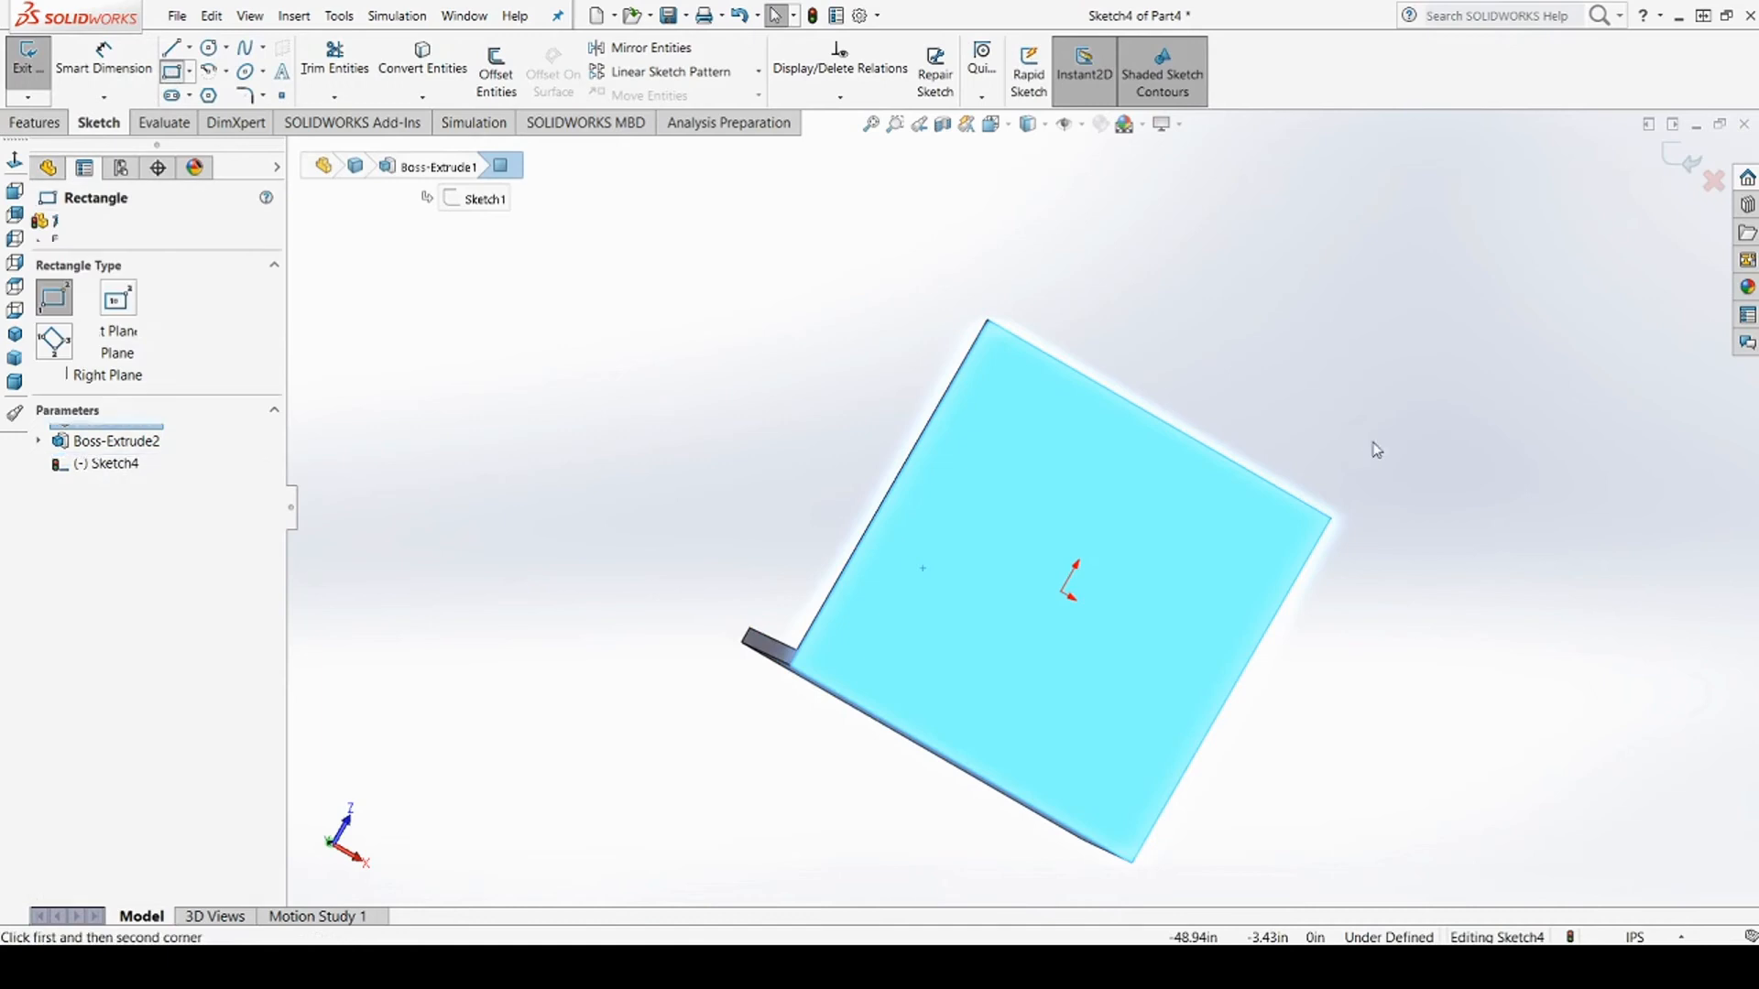
{"action": "left_click", "coordinate": [990, 323]}
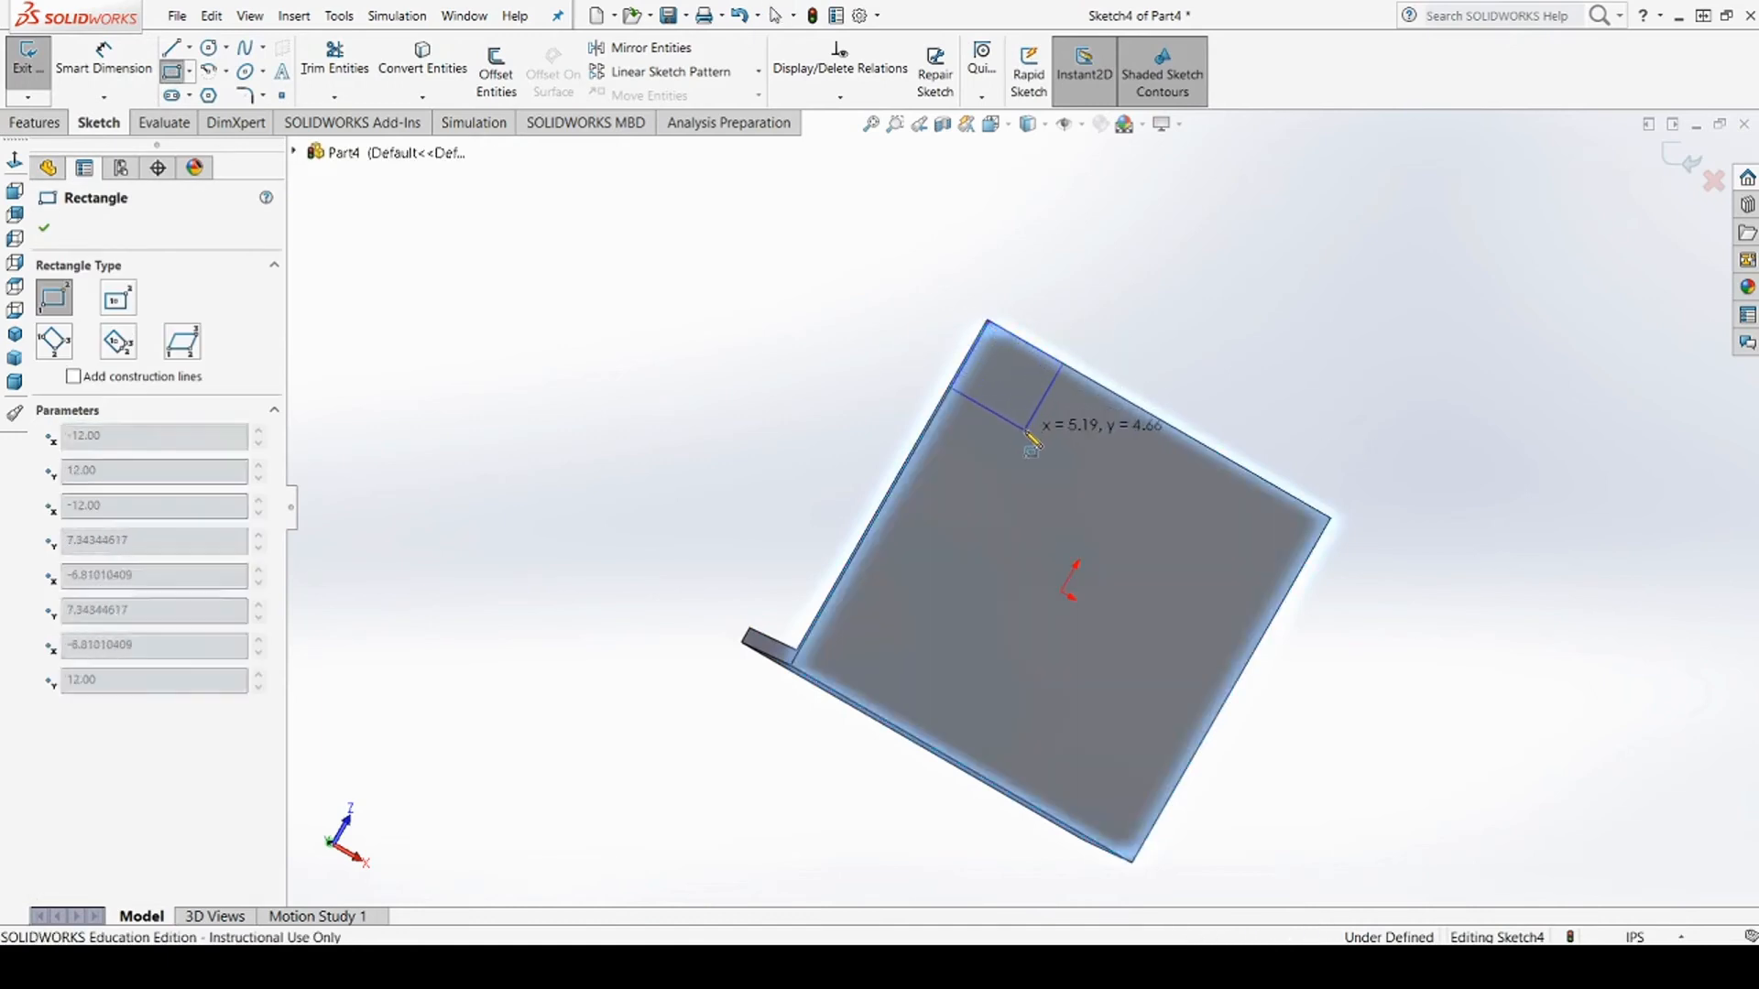
{"action": "left_click", "coordinate": [1025, 430]}
Dimension two adjacent sides of the corner rectangle and set both to 3 in
{"action": "mouse_move", "coordinate": [1406, 303]}
{"action": "middle_mouse_down"}
{"action": "mouse_move", "coordinate": [1371, 345]}
{"action": "mouse_move", "coordinate": [1381, 314]}
{"action": "middle_mouse_up"}
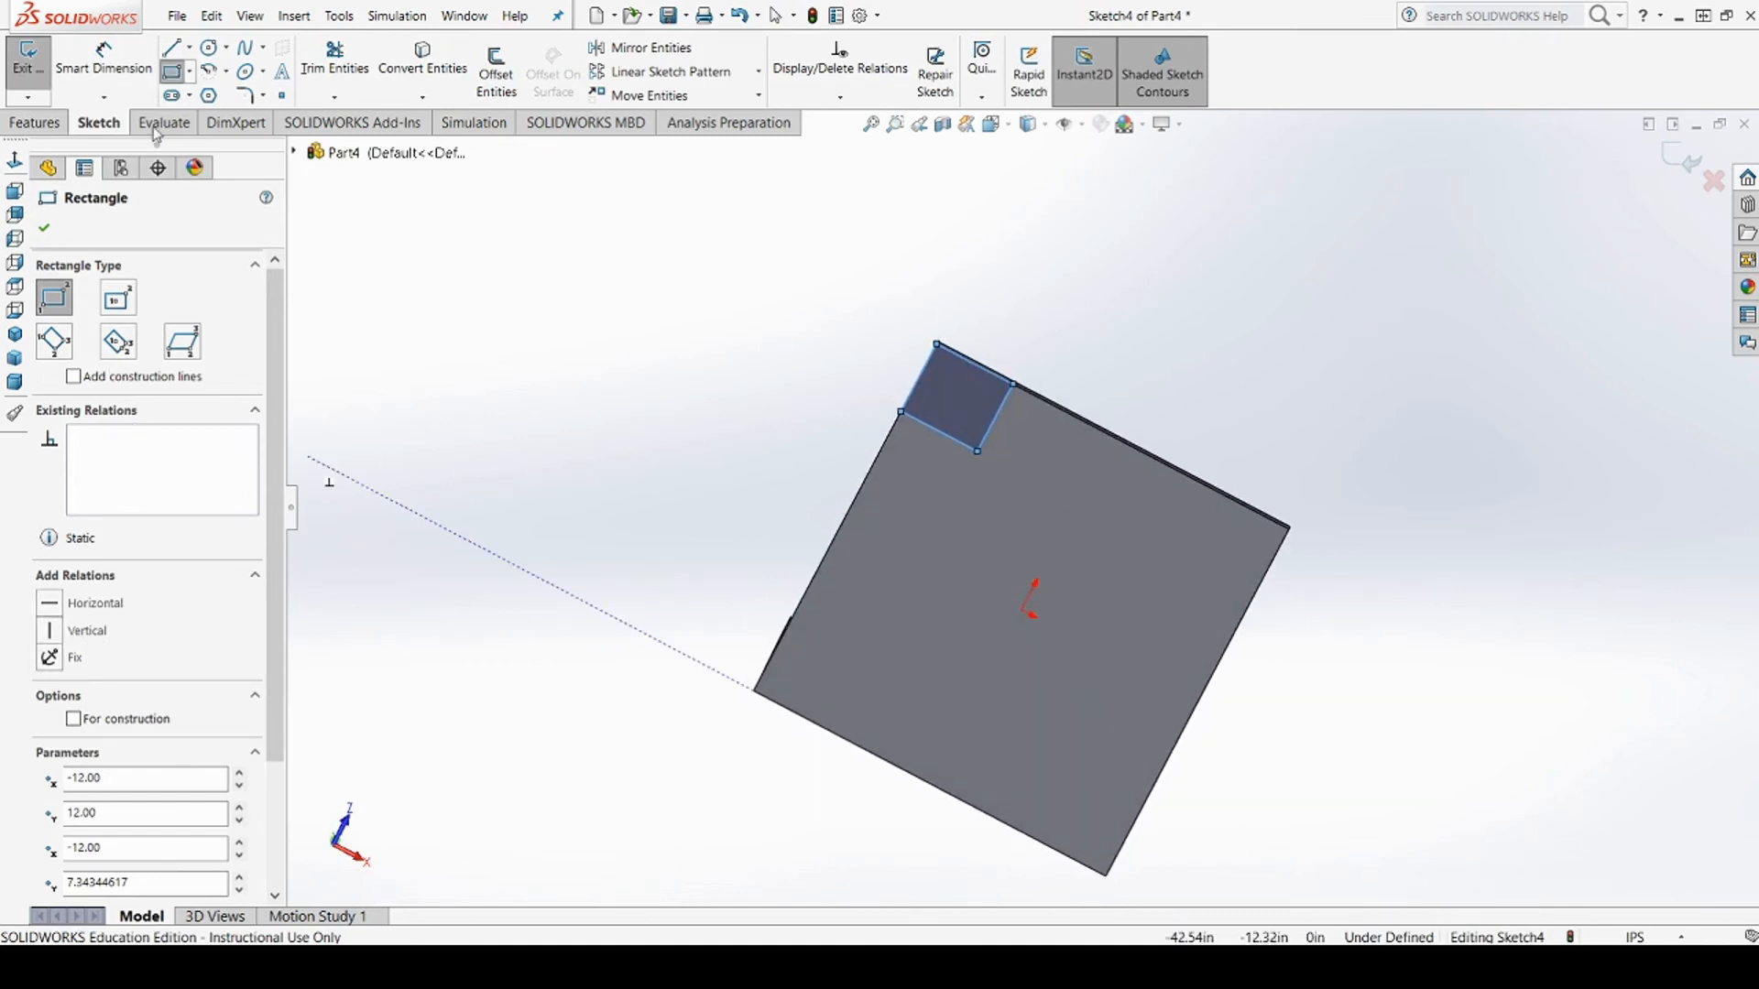
{"action": "left_click", "coordinate": [103, 55]}
{"action": "left_click", "coordinate": [990, 372]}
{"action": "left_click", "coordinate": [1019, 329]}
{"action": "type", "text": "3"}
{"action": "key", "text": "Return"}
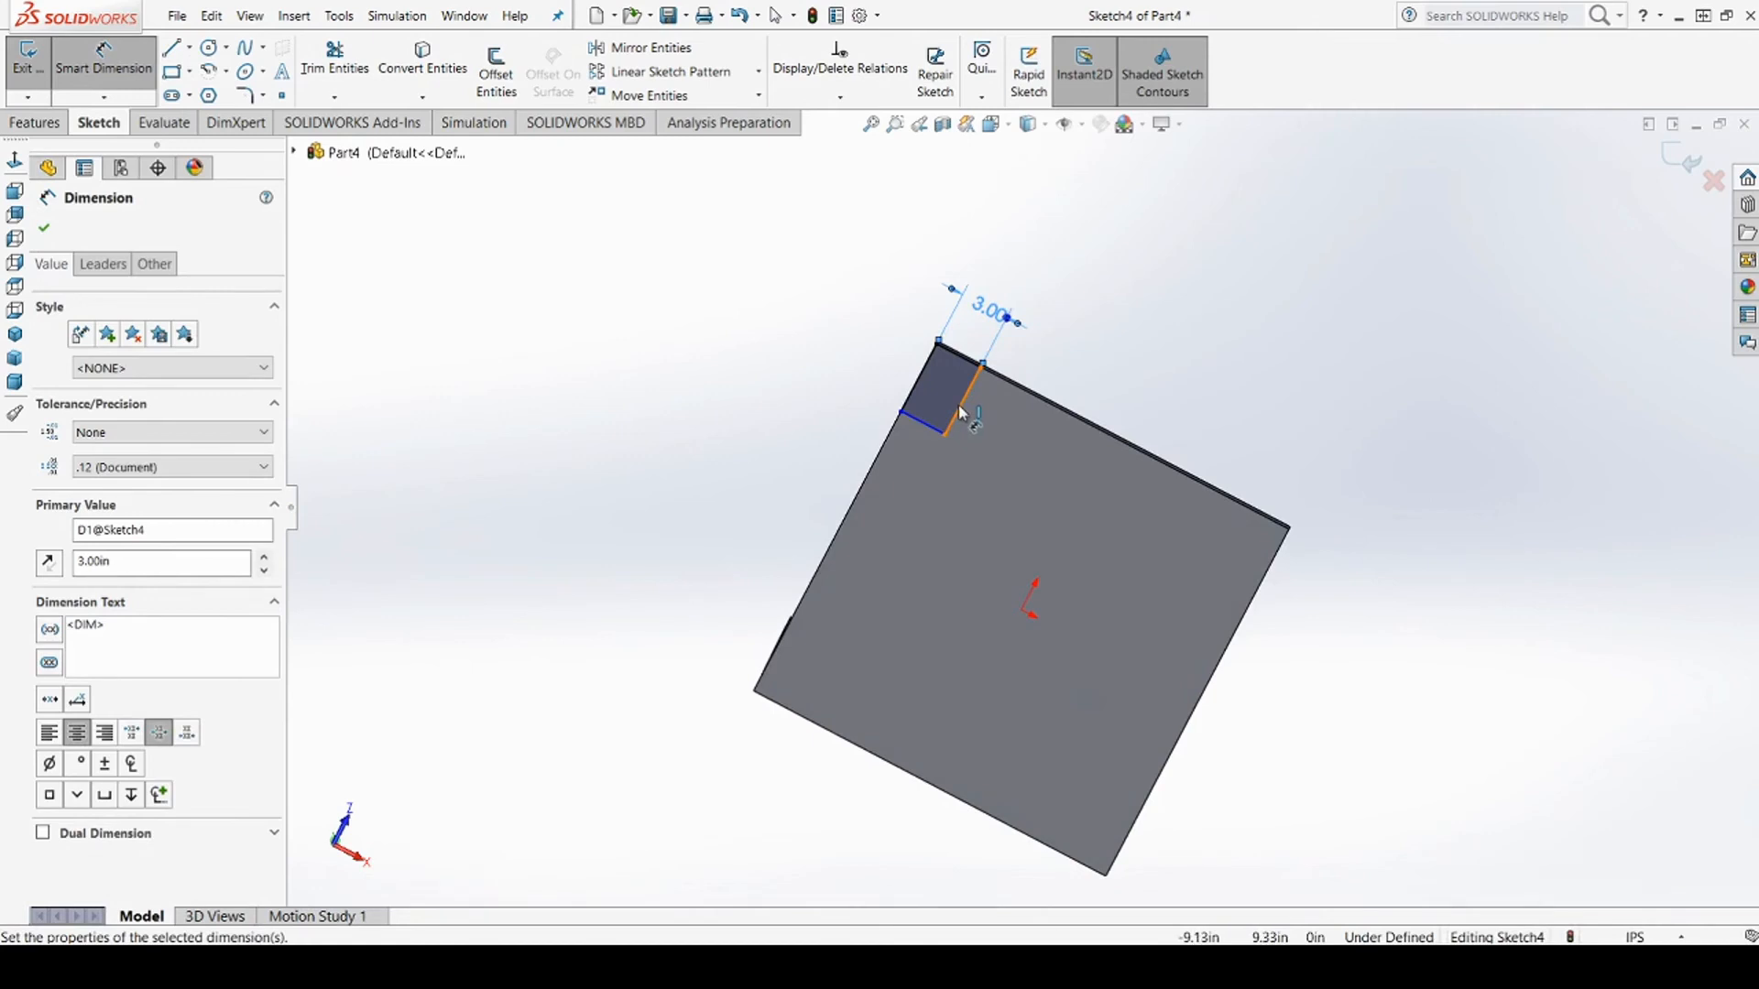
{"action": "left_click", "coordinate": [962, 414]}
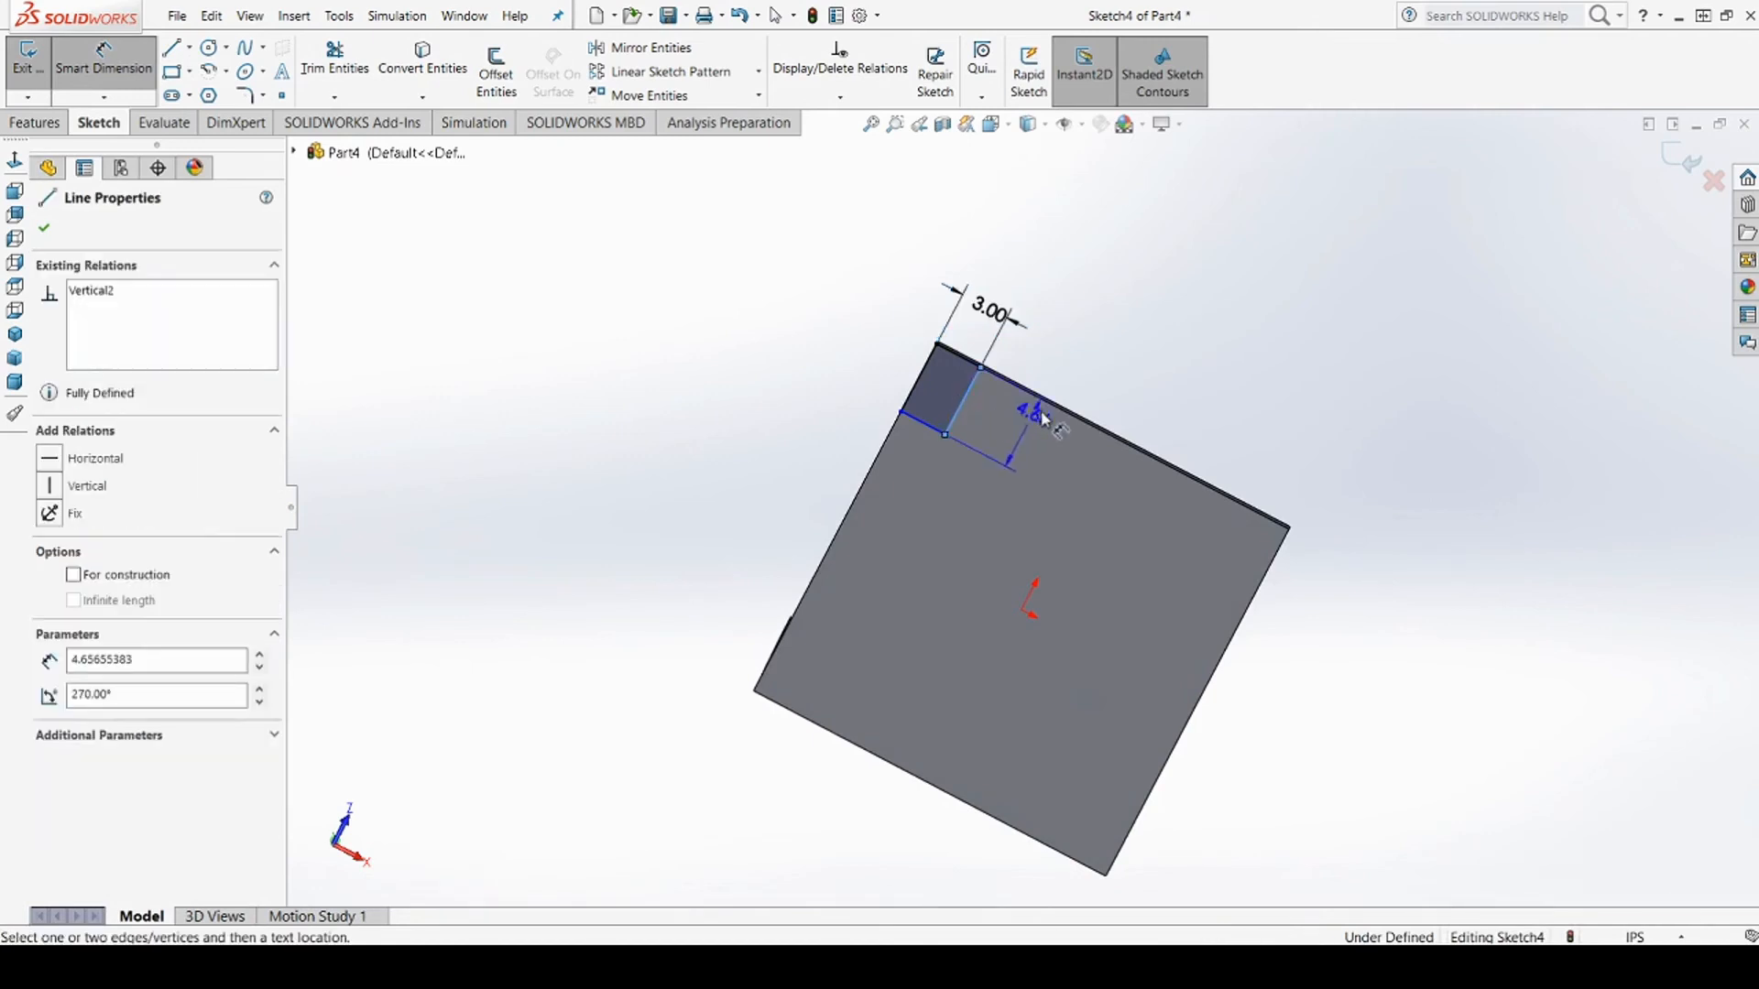
{"action": "left_click", "coordinate": [1084, 353]}
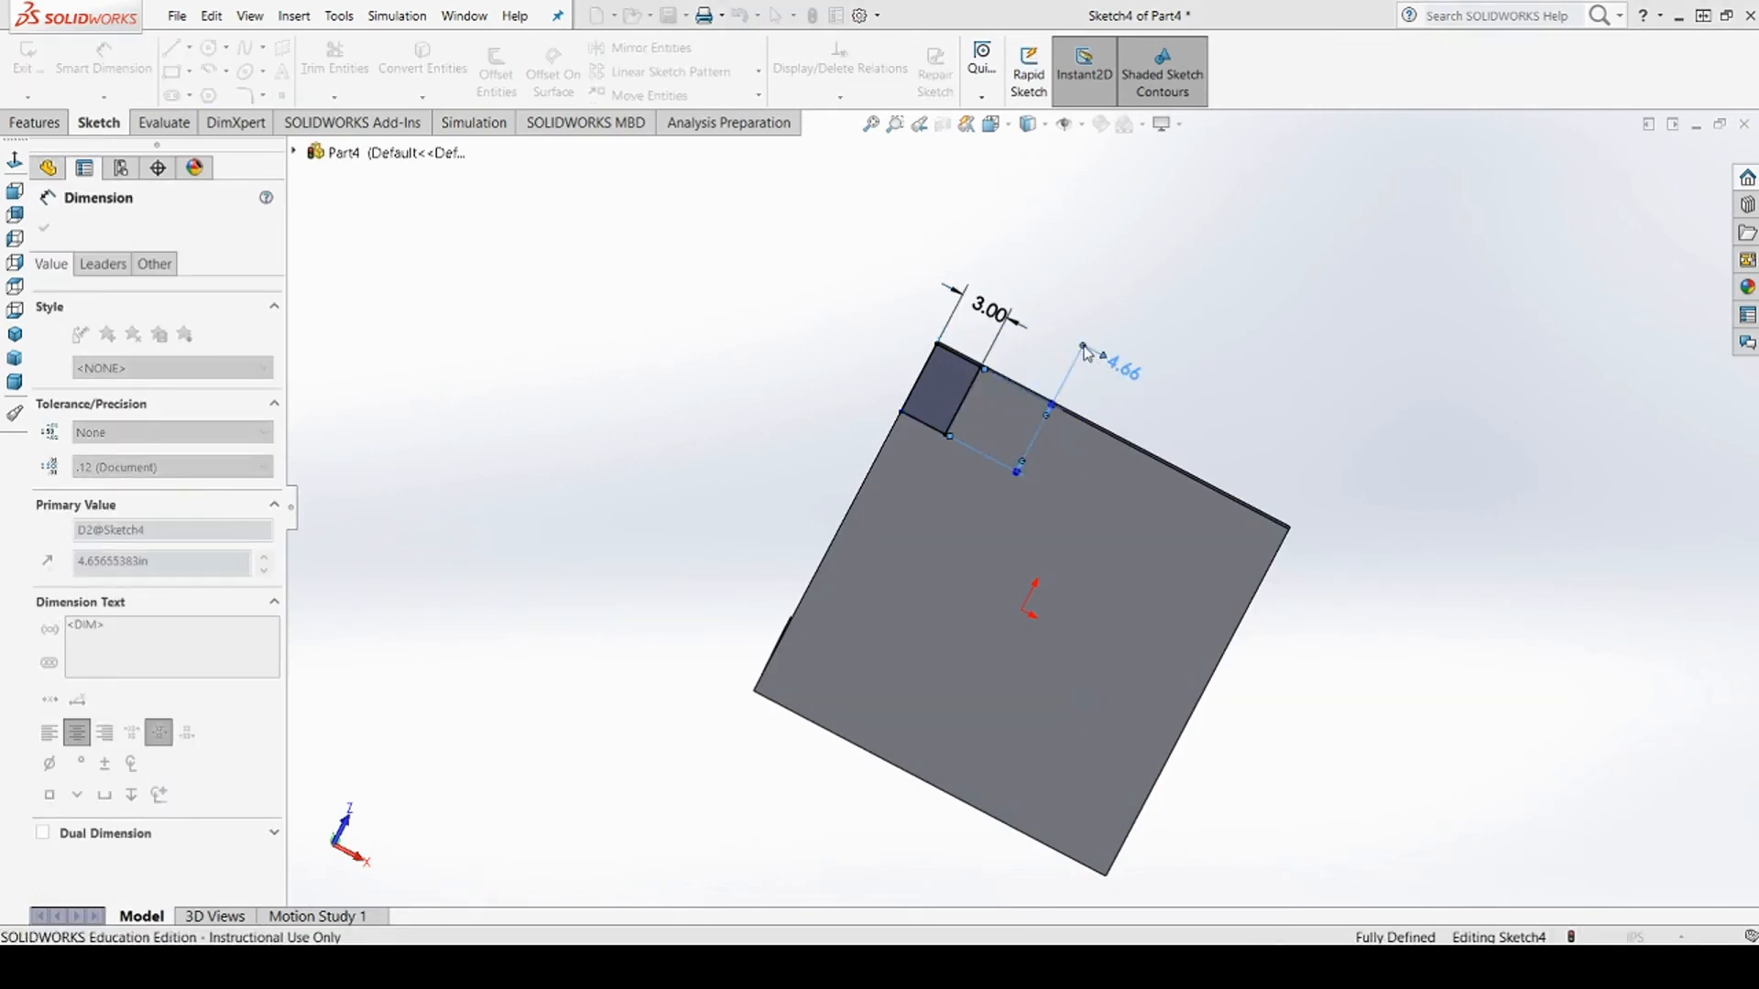
{"action": "type", "text": "3"}
{"action": "key", "text": "Return"}
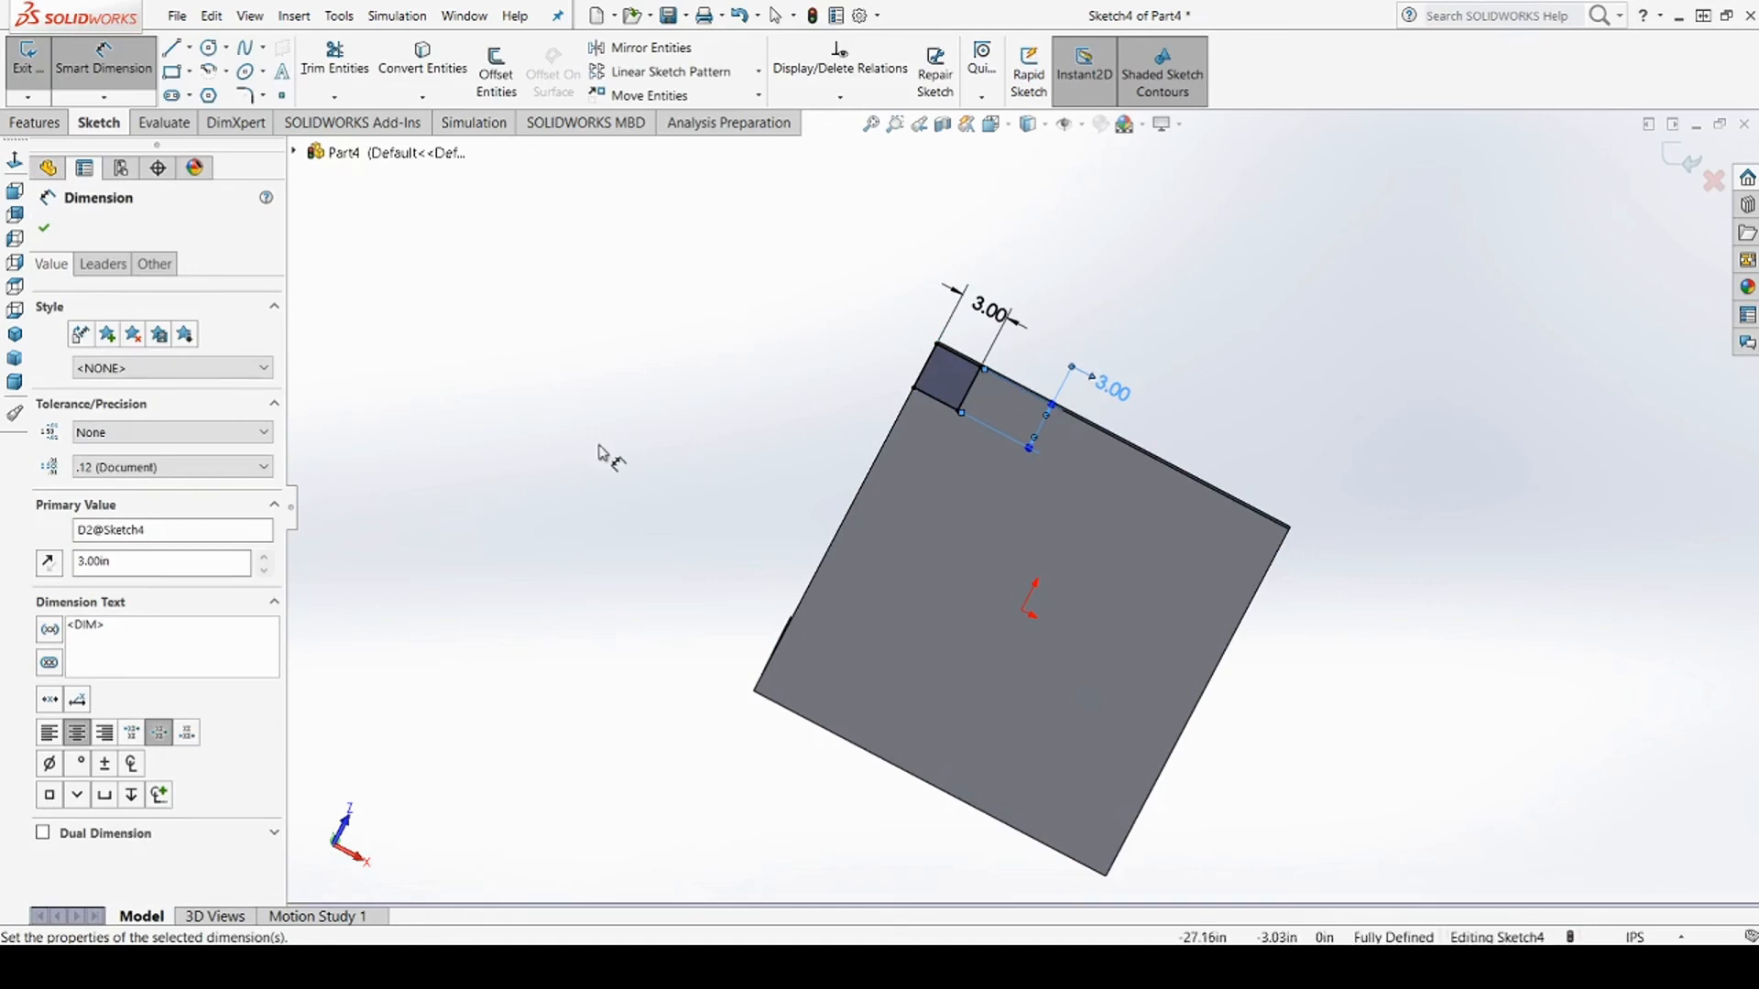
{"action": "left_click", "coordinate": [54, 229]}
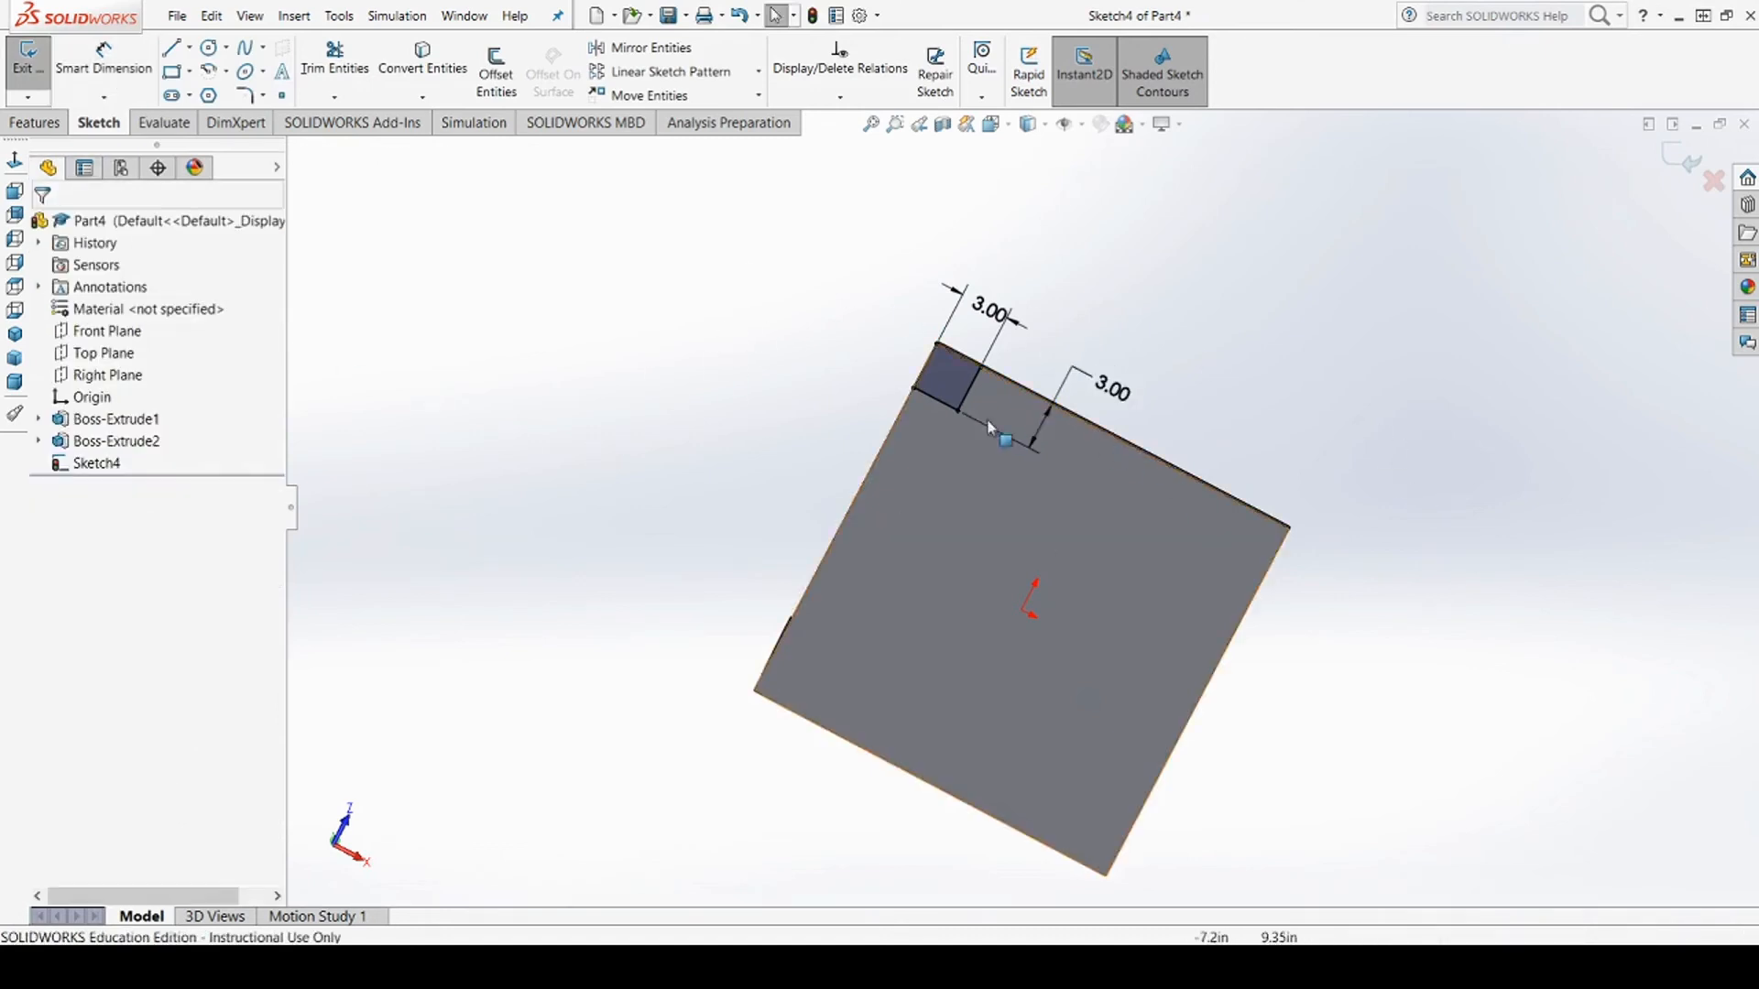
Draw a second small rectangle inward from the underside's other corner opposite the upright panel
{"action": "scroll", "coordinate": [966, 390], "scroll_direction": "up", "scroll_amount": 4}
{"action": "scroll", "coordinate": [1017, 425], "scroll_direction": "down", "scroll_amount": 4}
{"action": "scroll", "coordinate": [1019, 429], "scroll_direction": "down", "scroll_amount": 2}
{"action": "mouse_move", "coordinate": [714, 581]}
{"action": "middle_mouse_down"}
{"action": "mouse_move", "coordinate": [824, 606]}
{"action": "mouse_move", "coordinate": [838, 649]}
{"action": "mouse_move", "coordinate": [734, 609]}
{"action": "middle_mouse_up"}
{"action": "middle_click_drag", "start_coordinate": [1323, 676], "coordinate": [1264, 671]}
{"action": "key", "text": "Escape"}
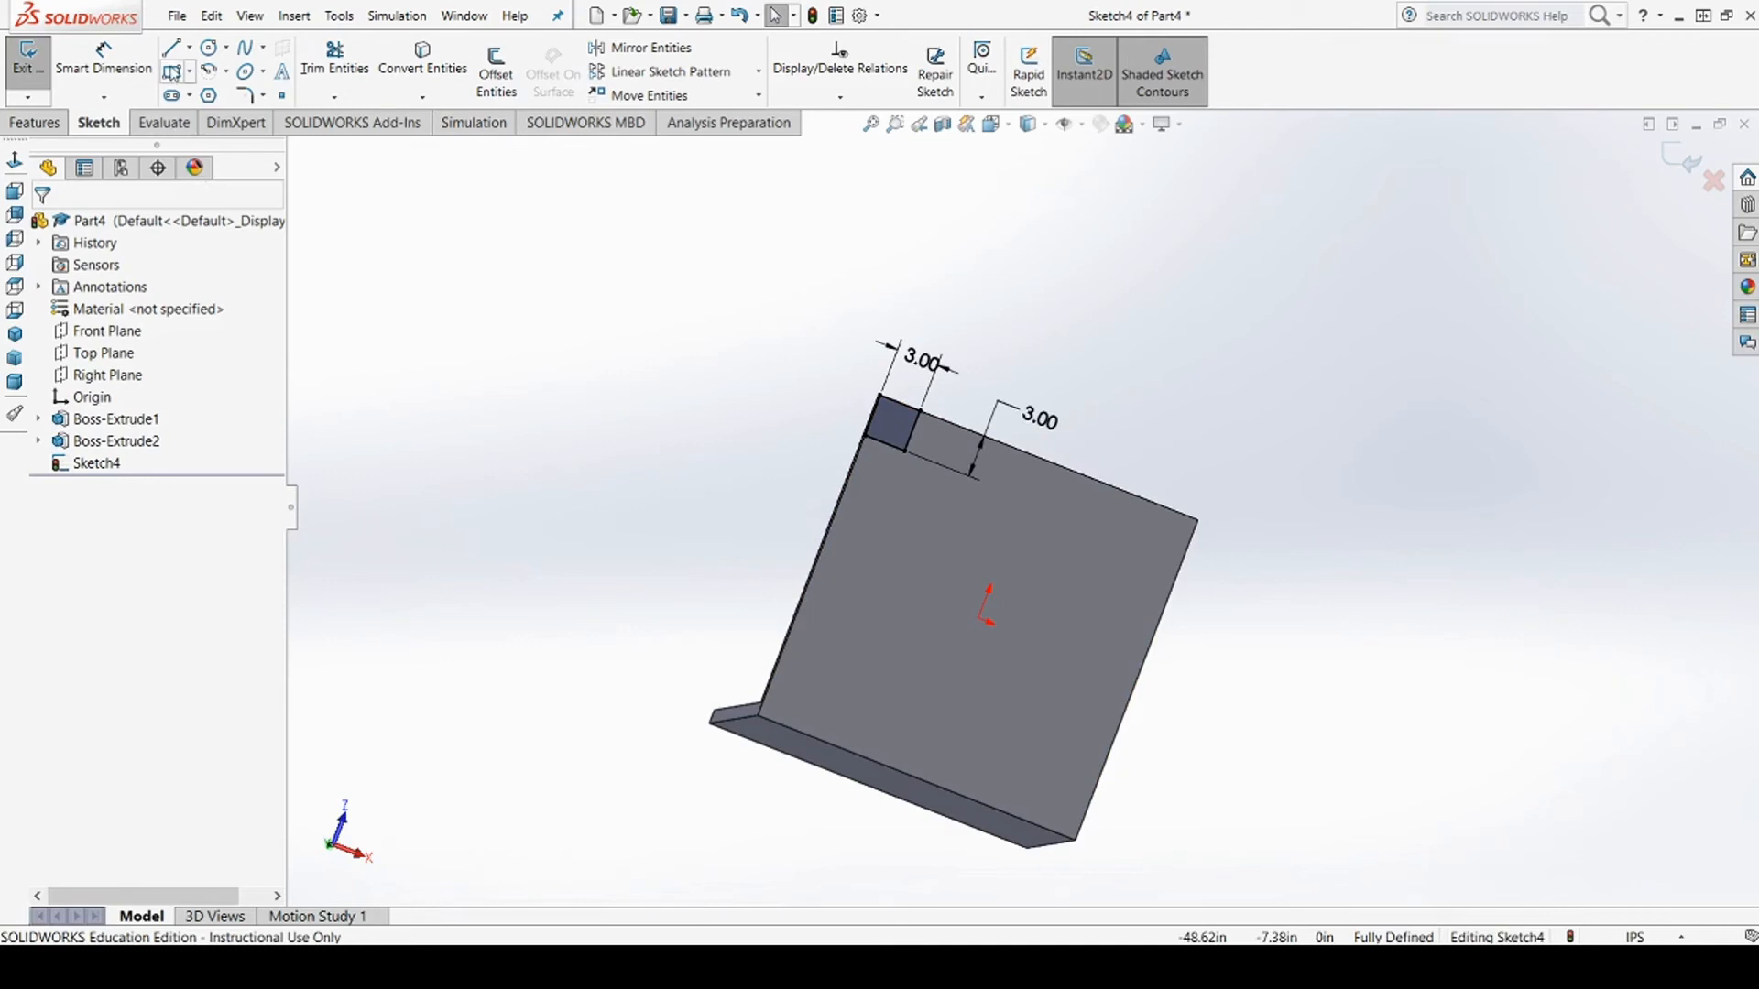
{"action": "left_click", "coordinate": [171, 73]}
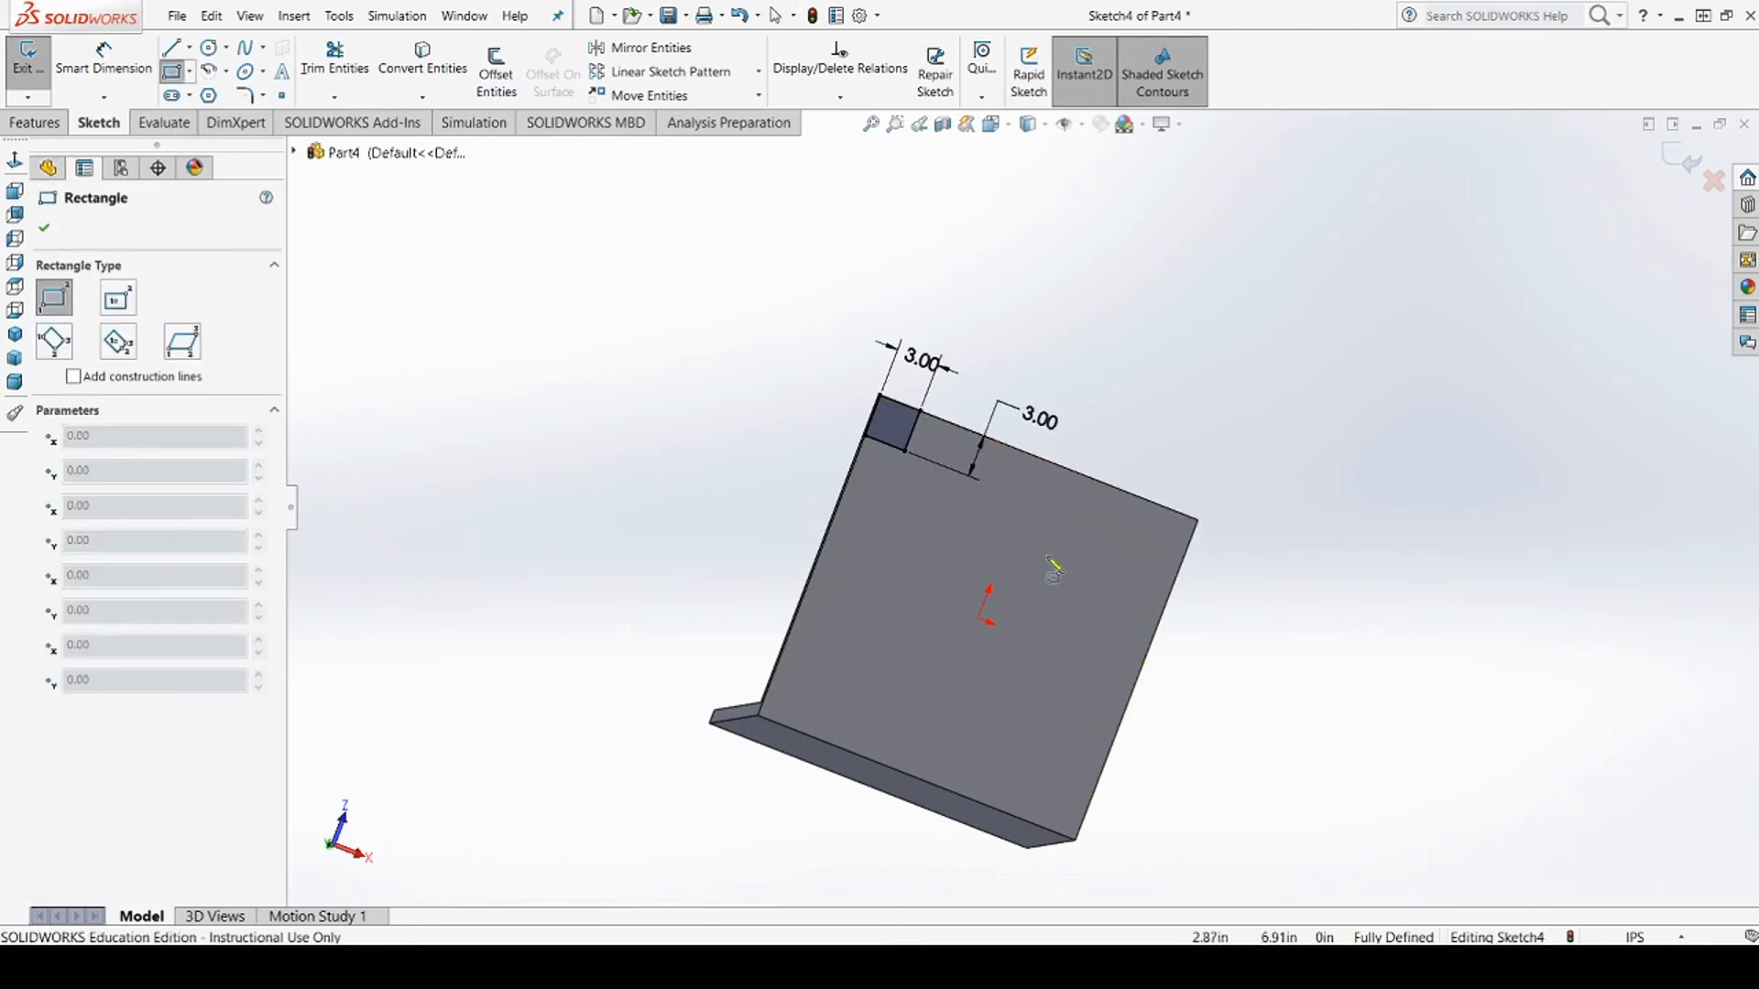
{"action": "left_click", "coordinate": [1198, 520]}
{"action": "left_click", "coordinate": [1133, 553]}
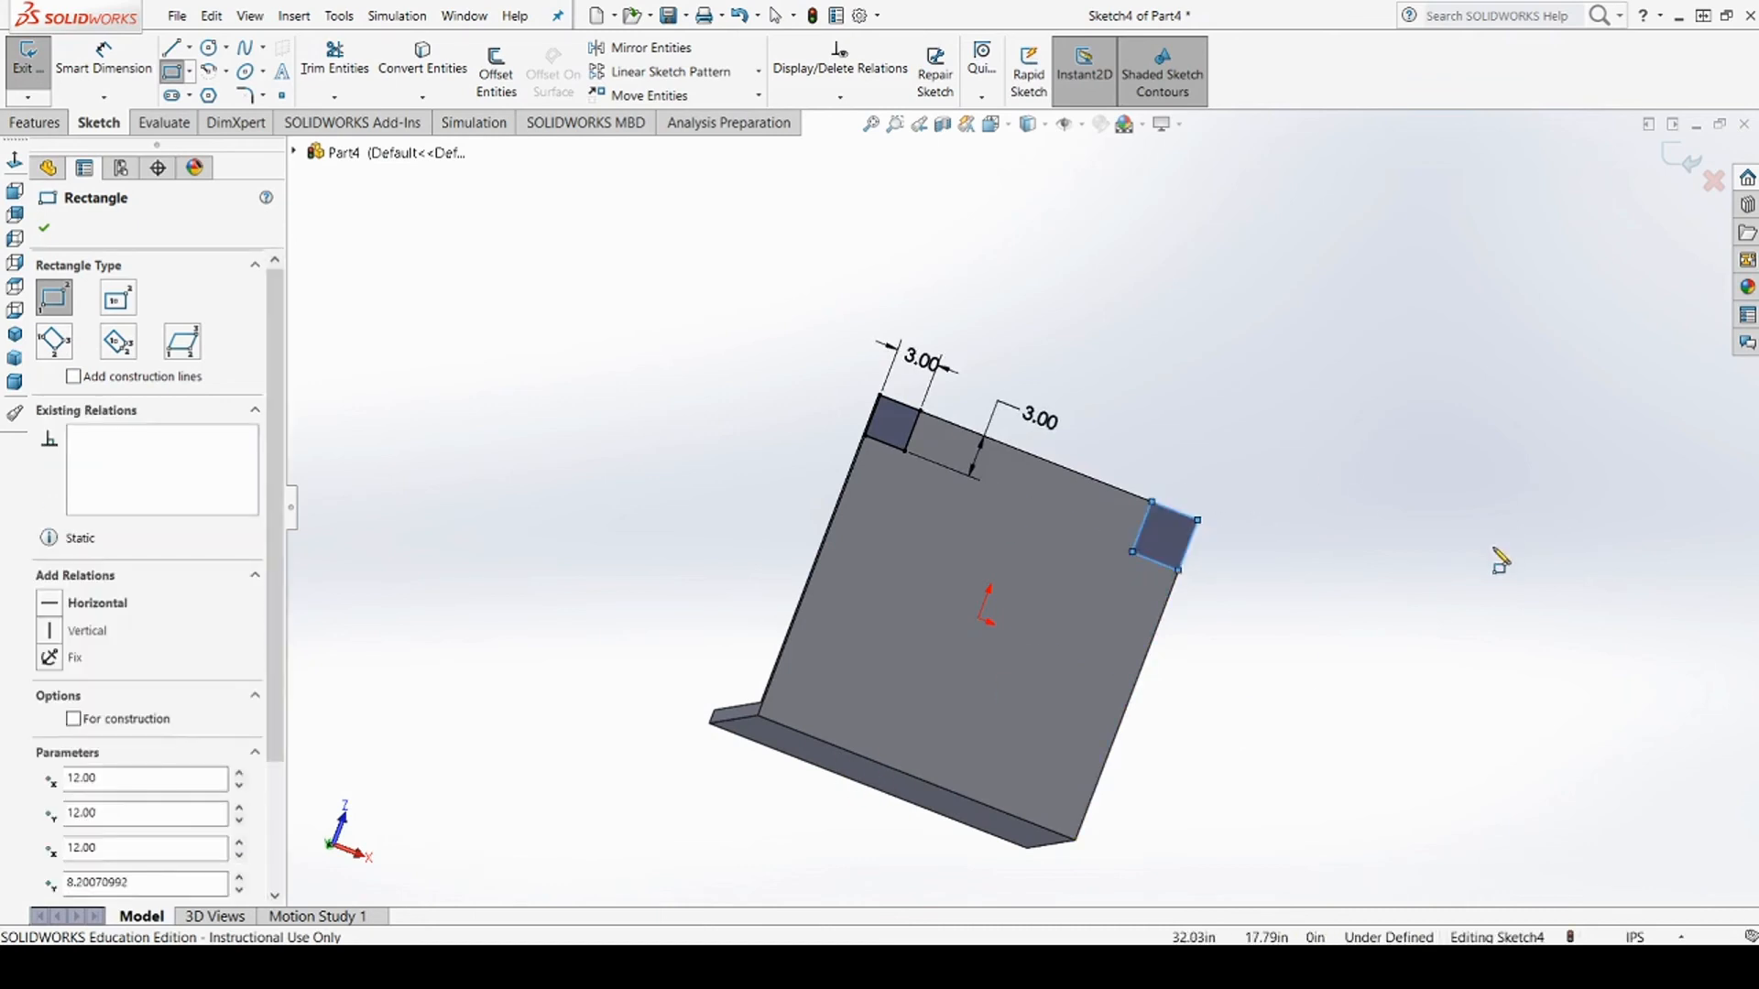
{"action": "key", "text": "Escape"}
{"action": "left_click", "coordinate": [104, 63]}
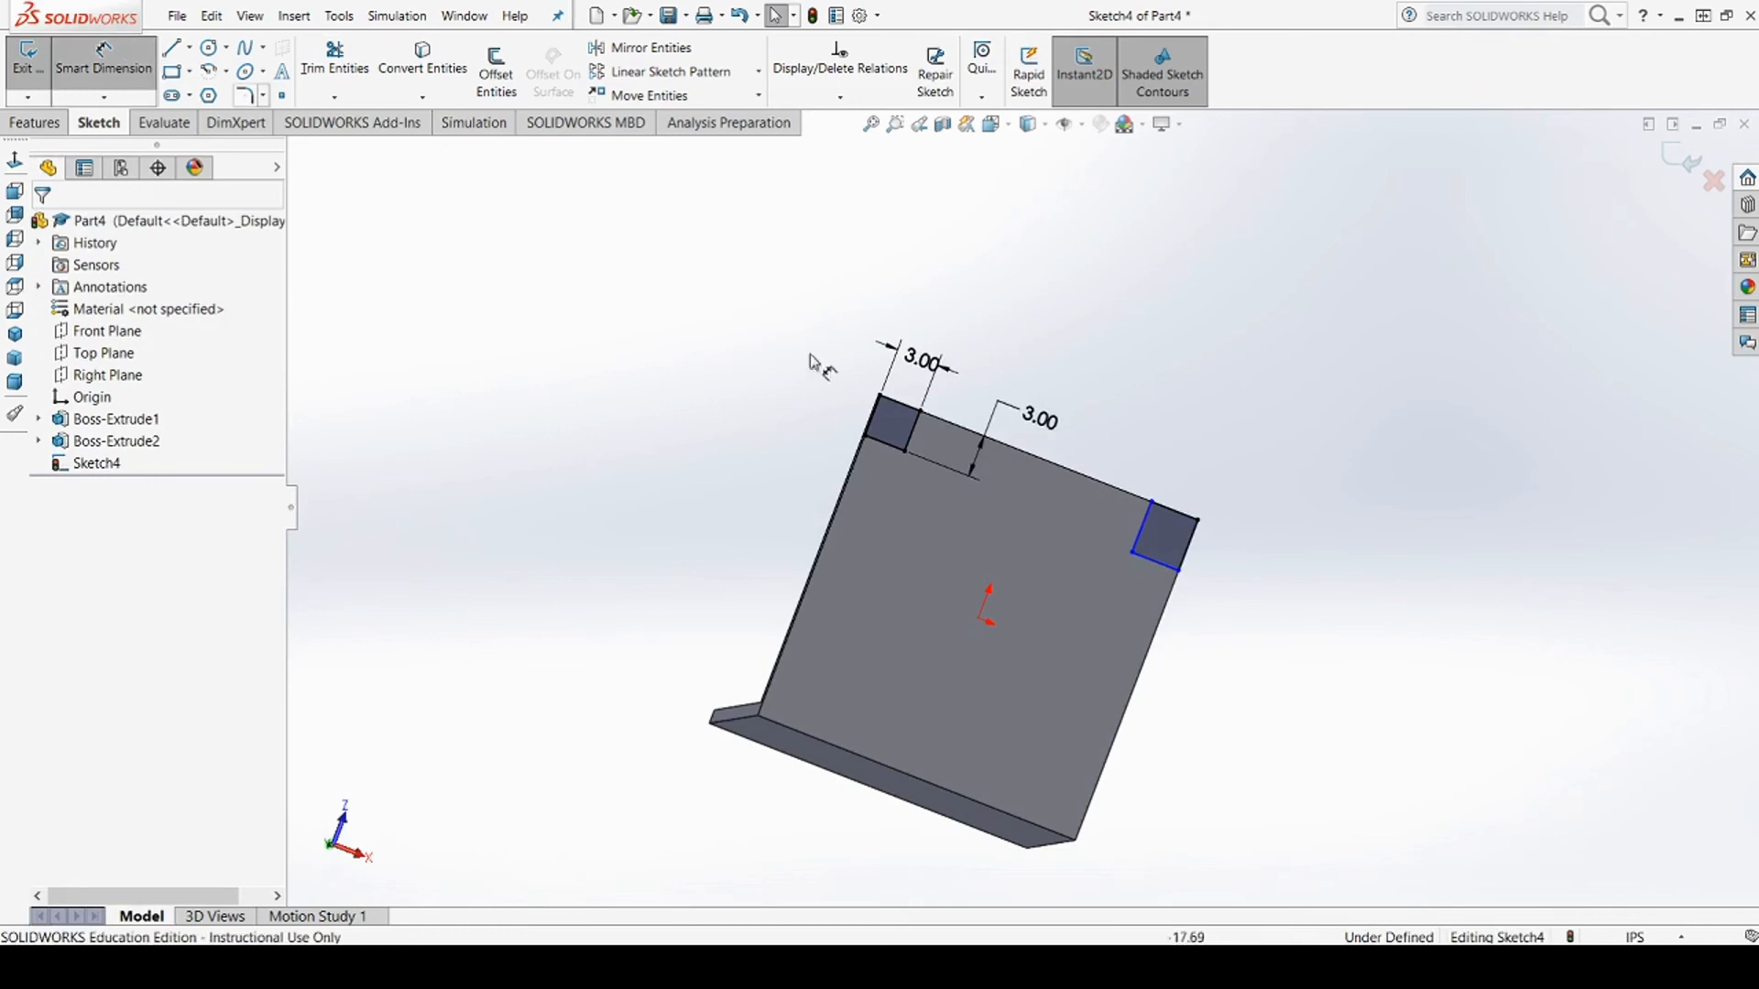
{"action": "left_click", "coordinate": [1144, 537]}
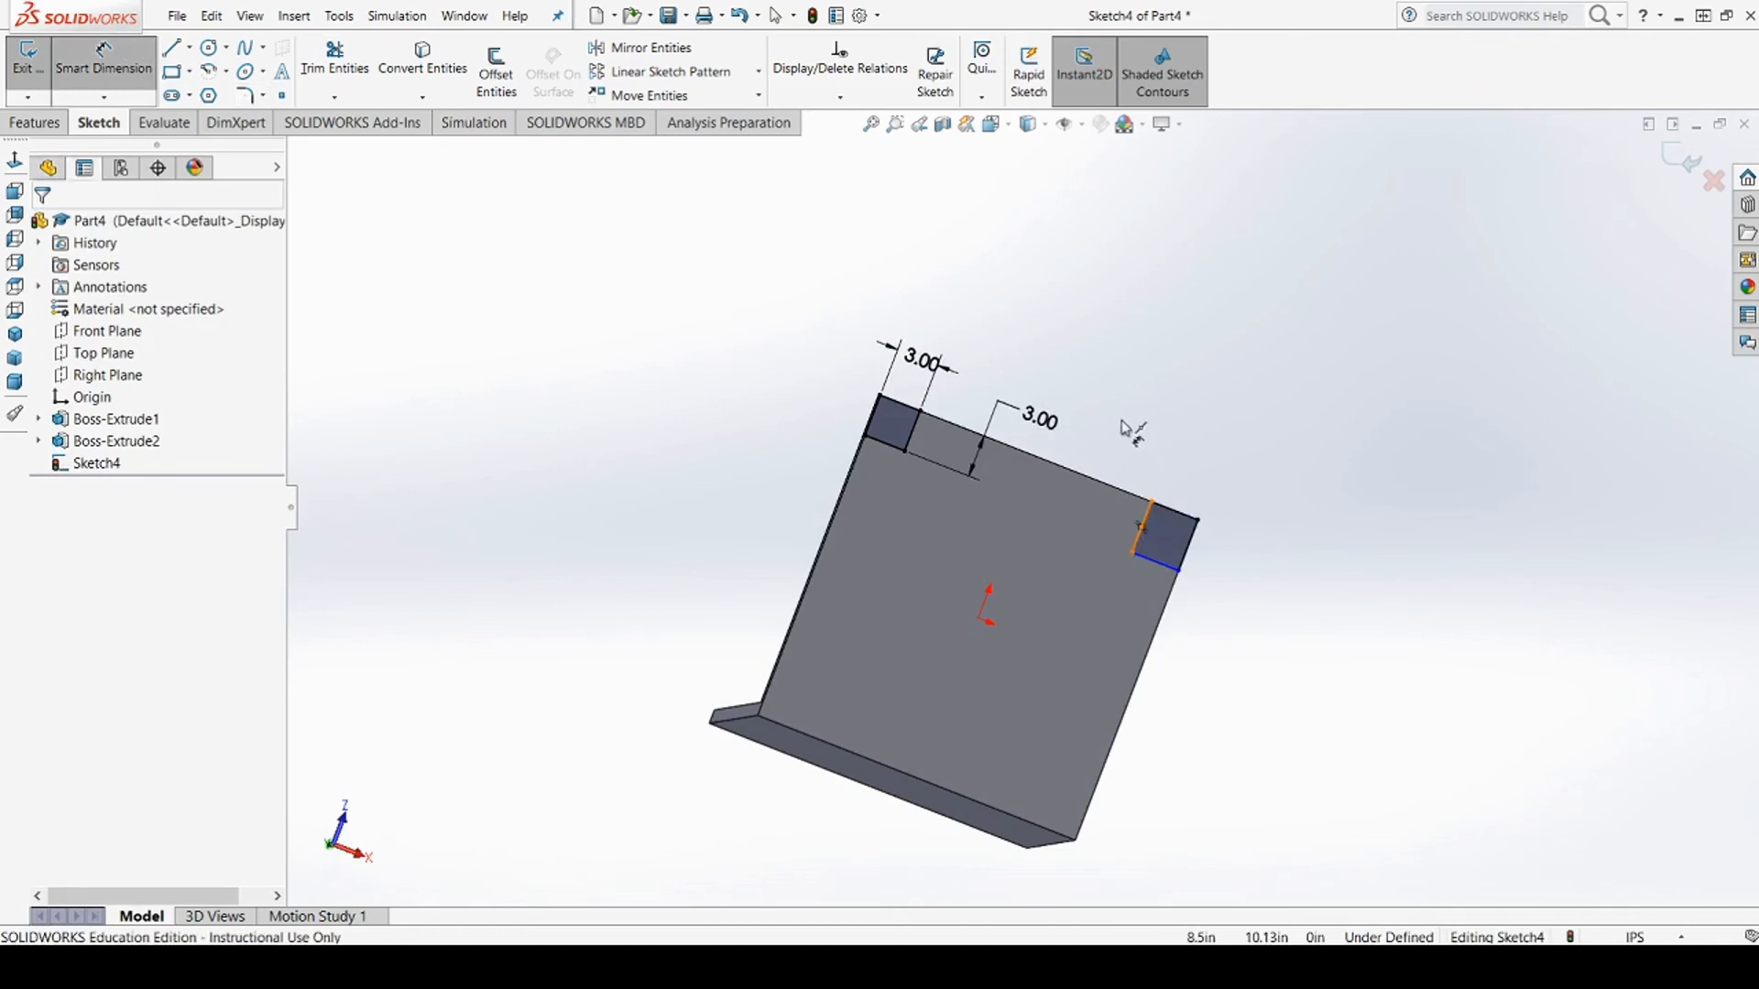
{"action": "left_click", "coordinate": [1234, 492]}
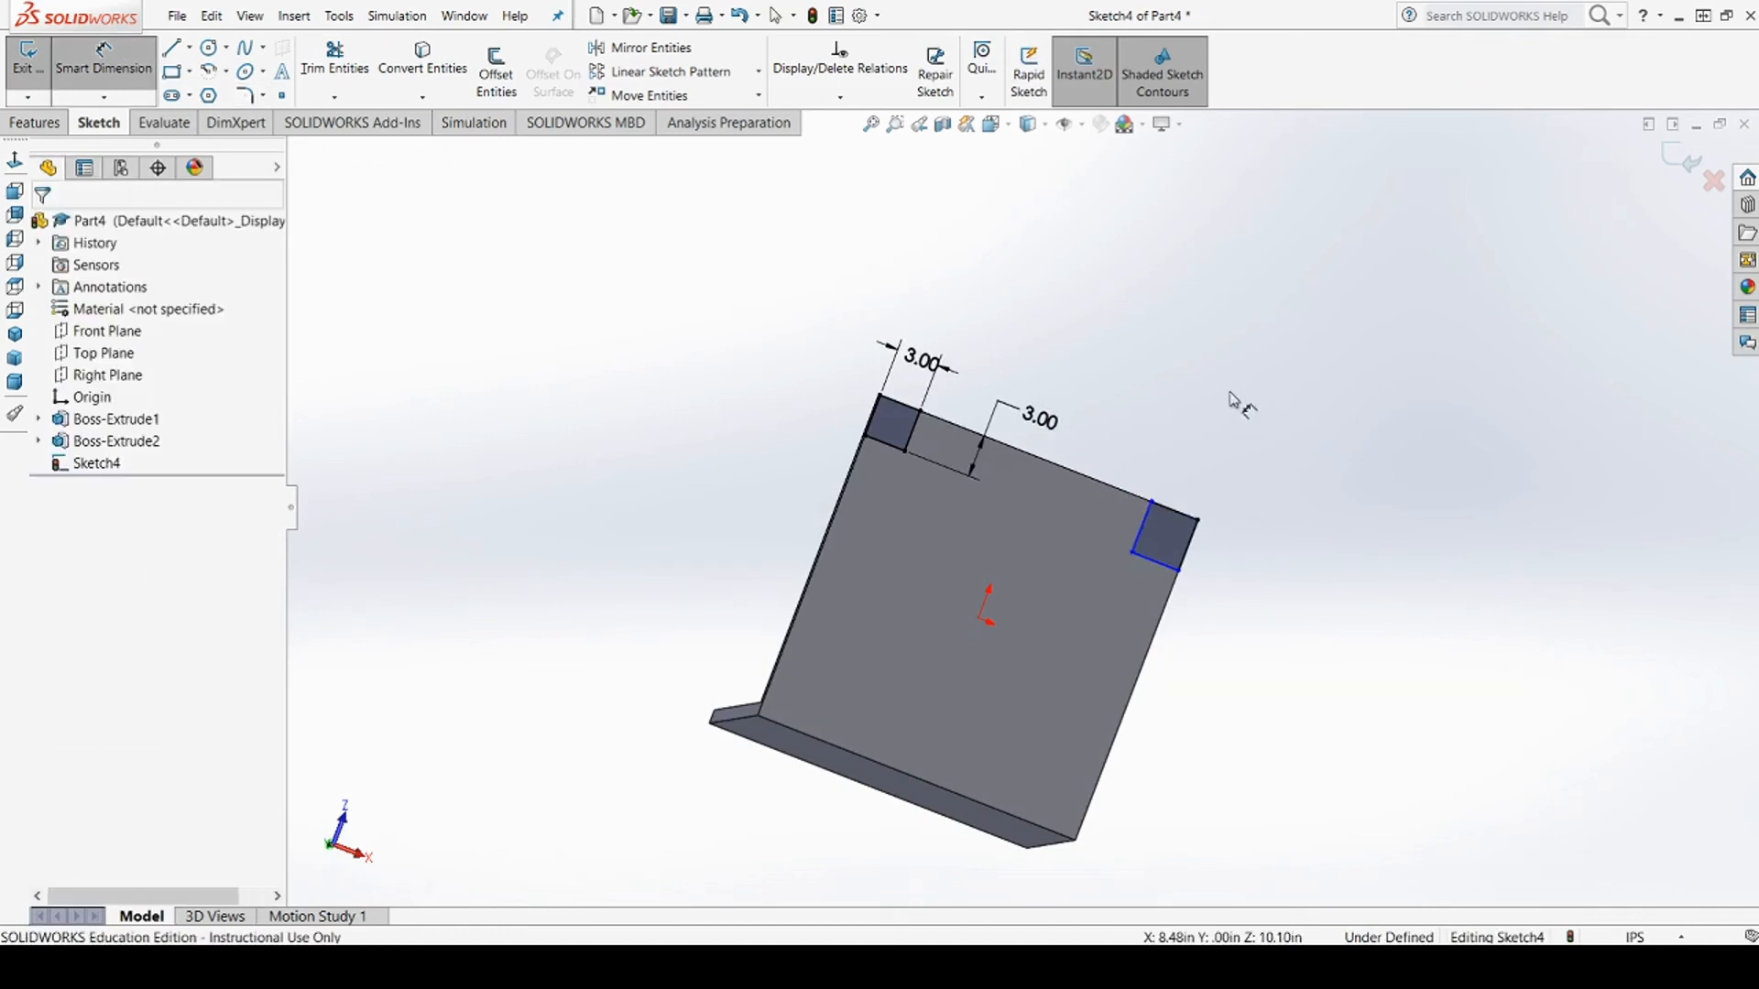
{"action": "key", "text": "Escape"}
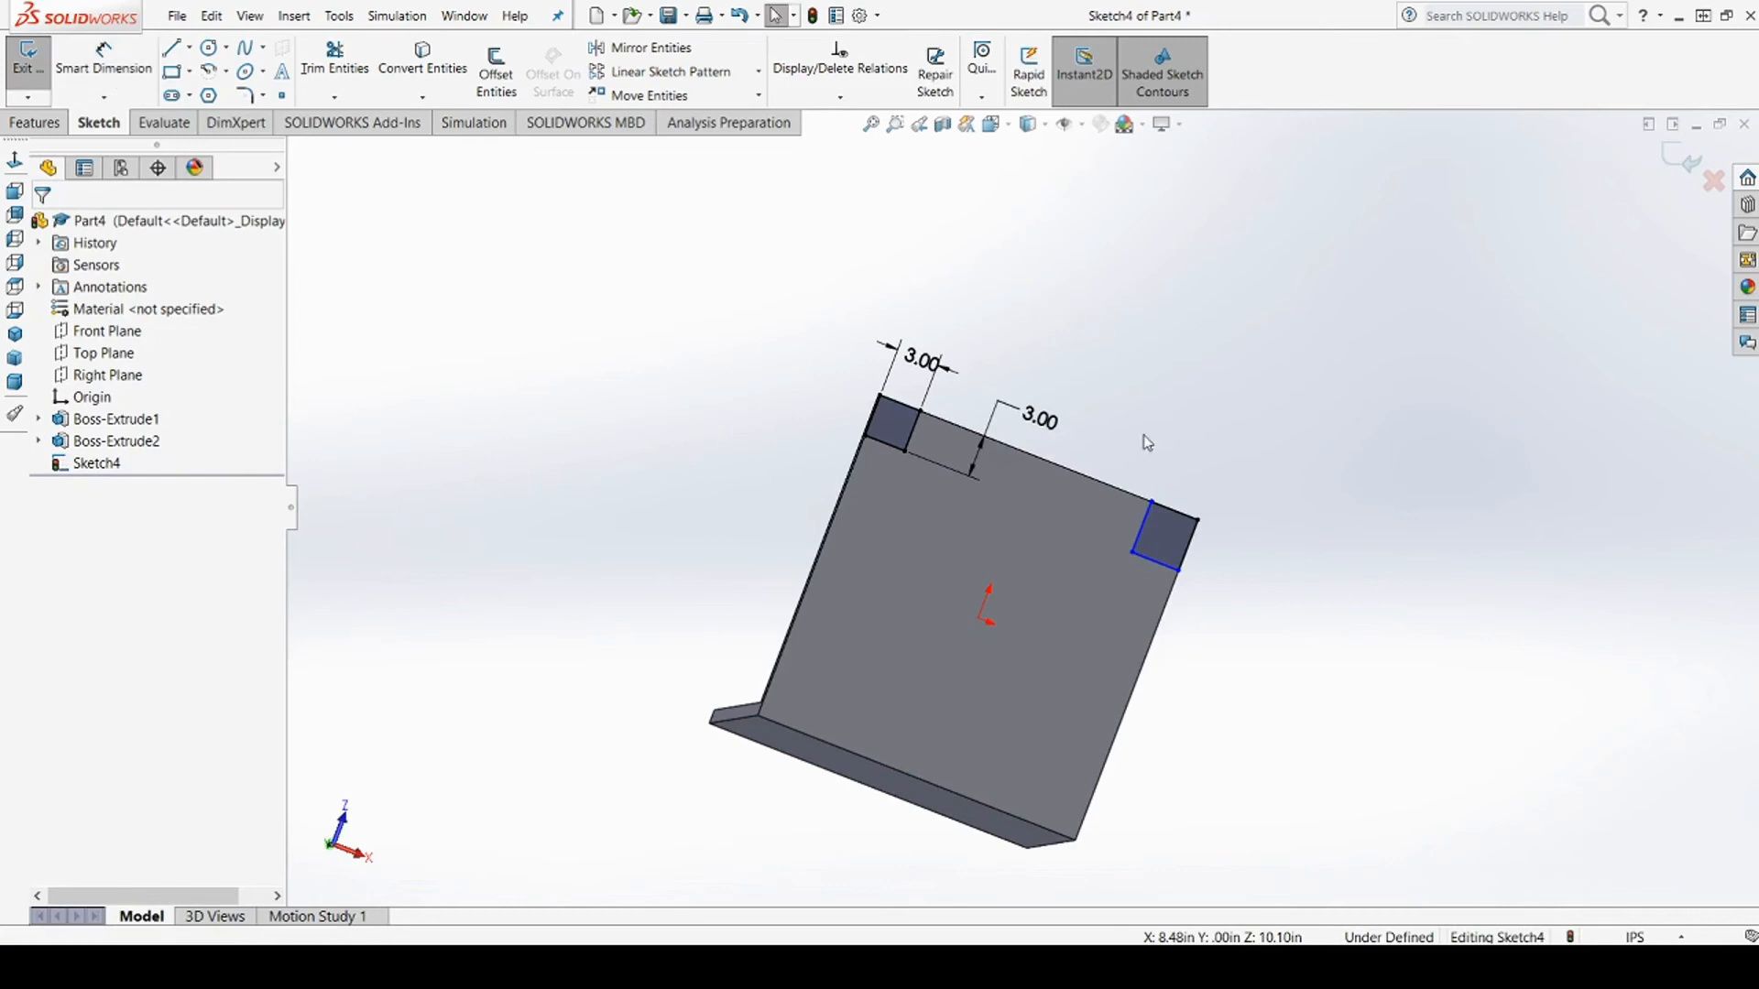
Make two adjacent sides of the second corner rectangle equal in length to the inner side of the 3 in square
{"action": "left_click", "coordinate": [1144, 537]}
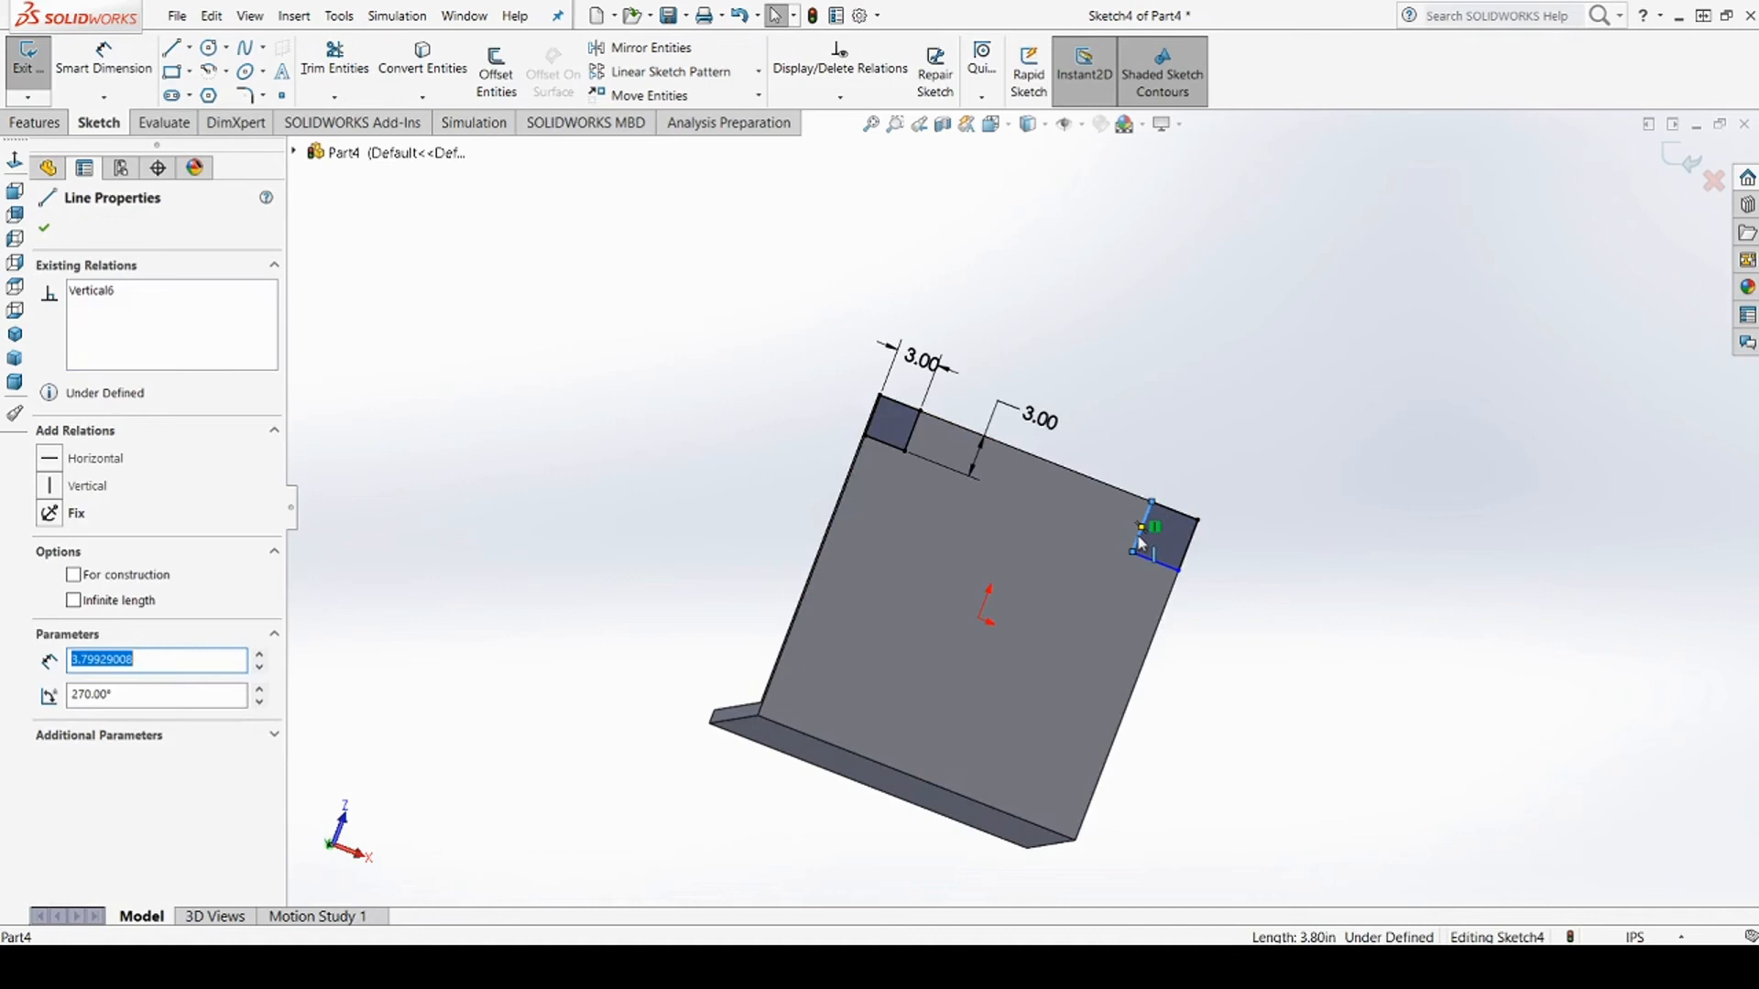
{"action": "left_click", "coordinate": [917, 439], "text": "ctrl"}
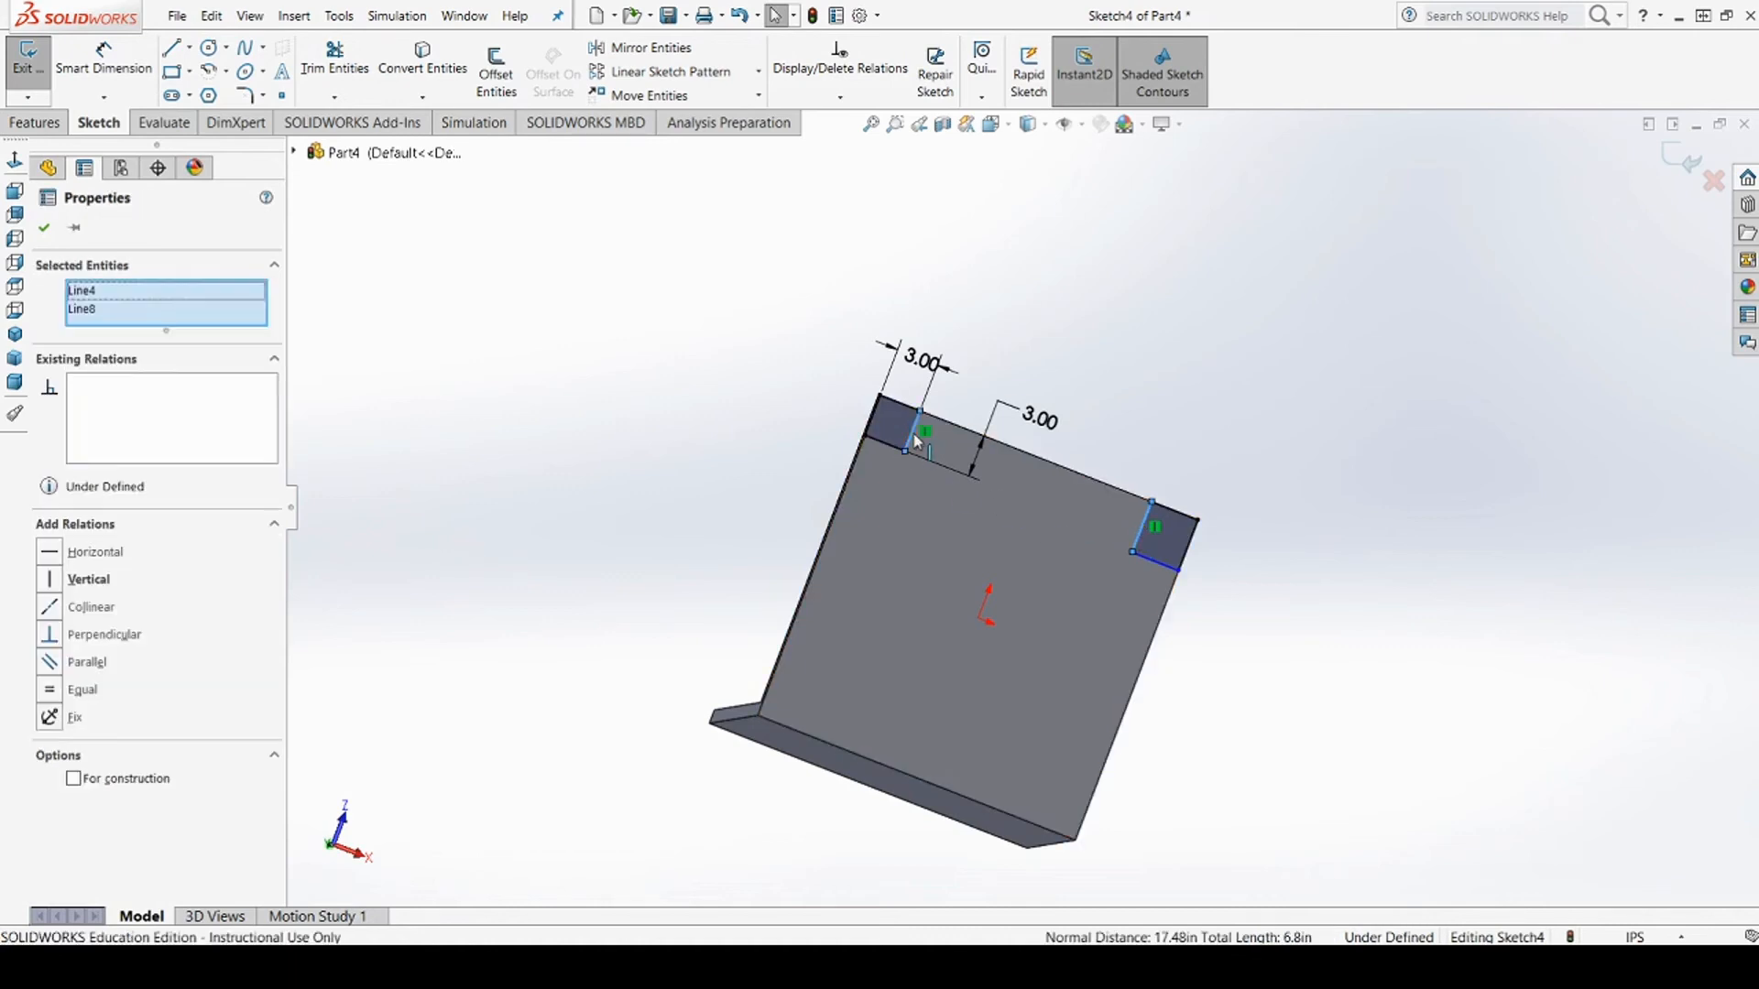
{"action": "left_click", "coordinate": [63, 700]}
{"action": "left_click", "coordinate": [1255, 486]}
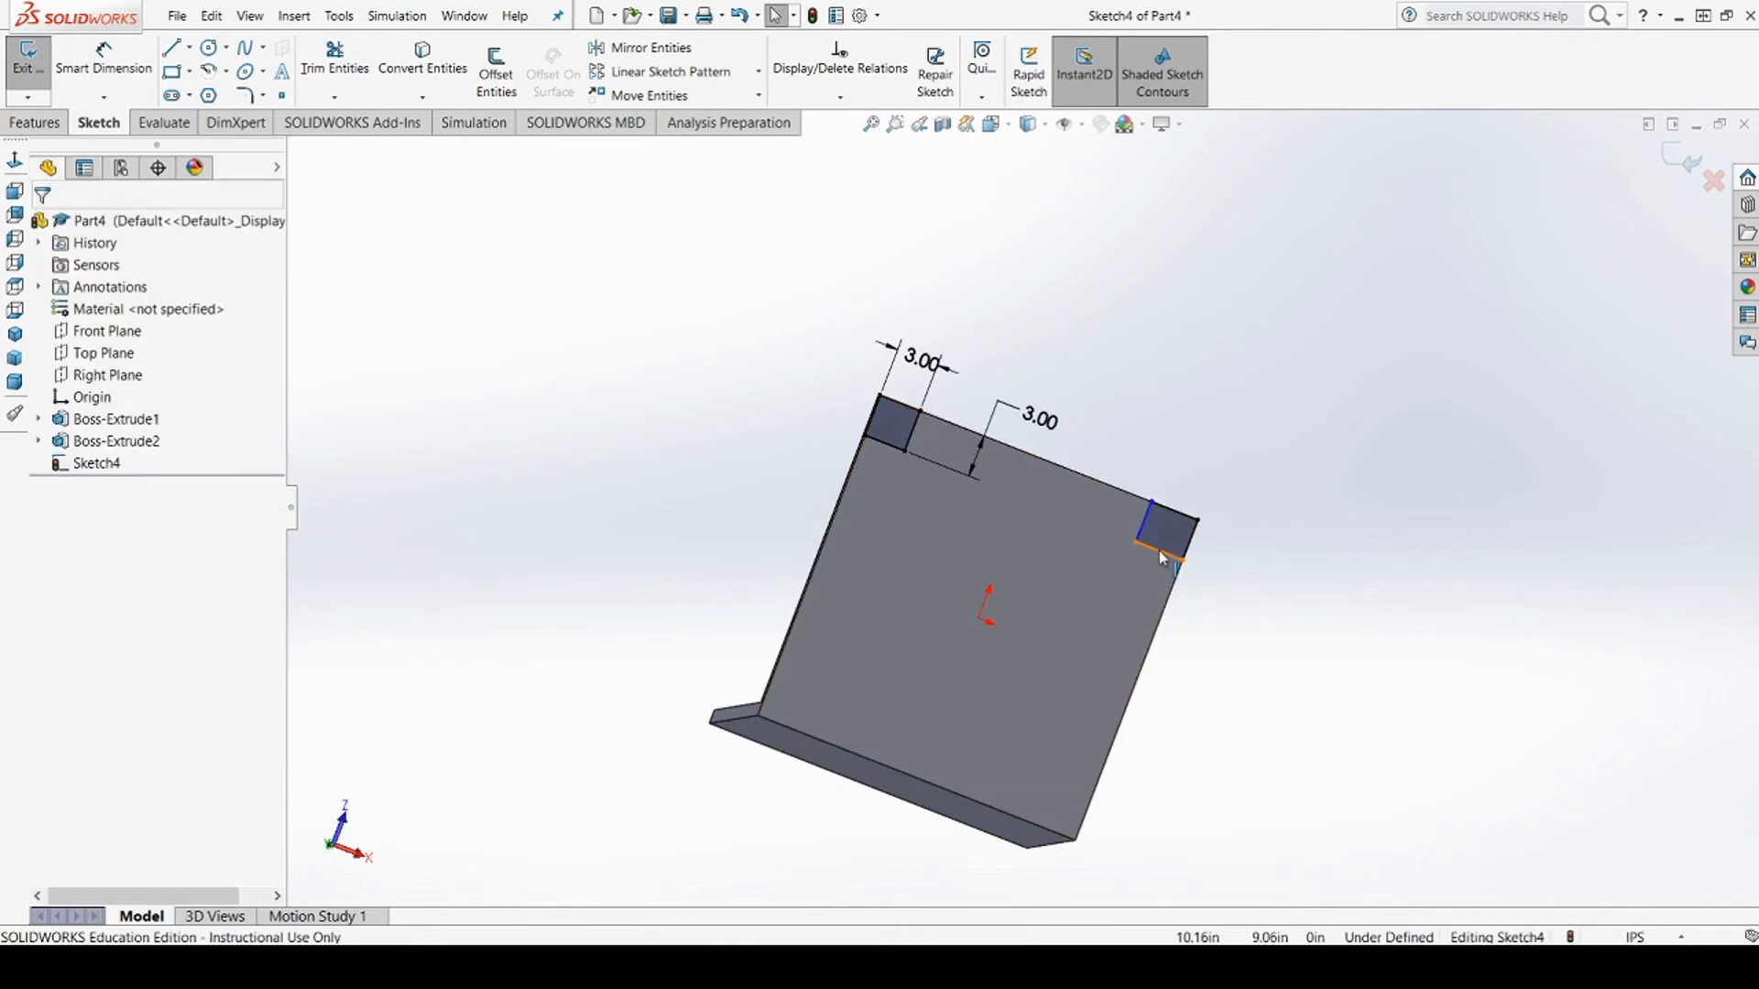
{"action": "left_click", "coordinate": [913, 430]}
{"action": "left_click", "coordinate": [1143, 523], "text": "ctrl"}
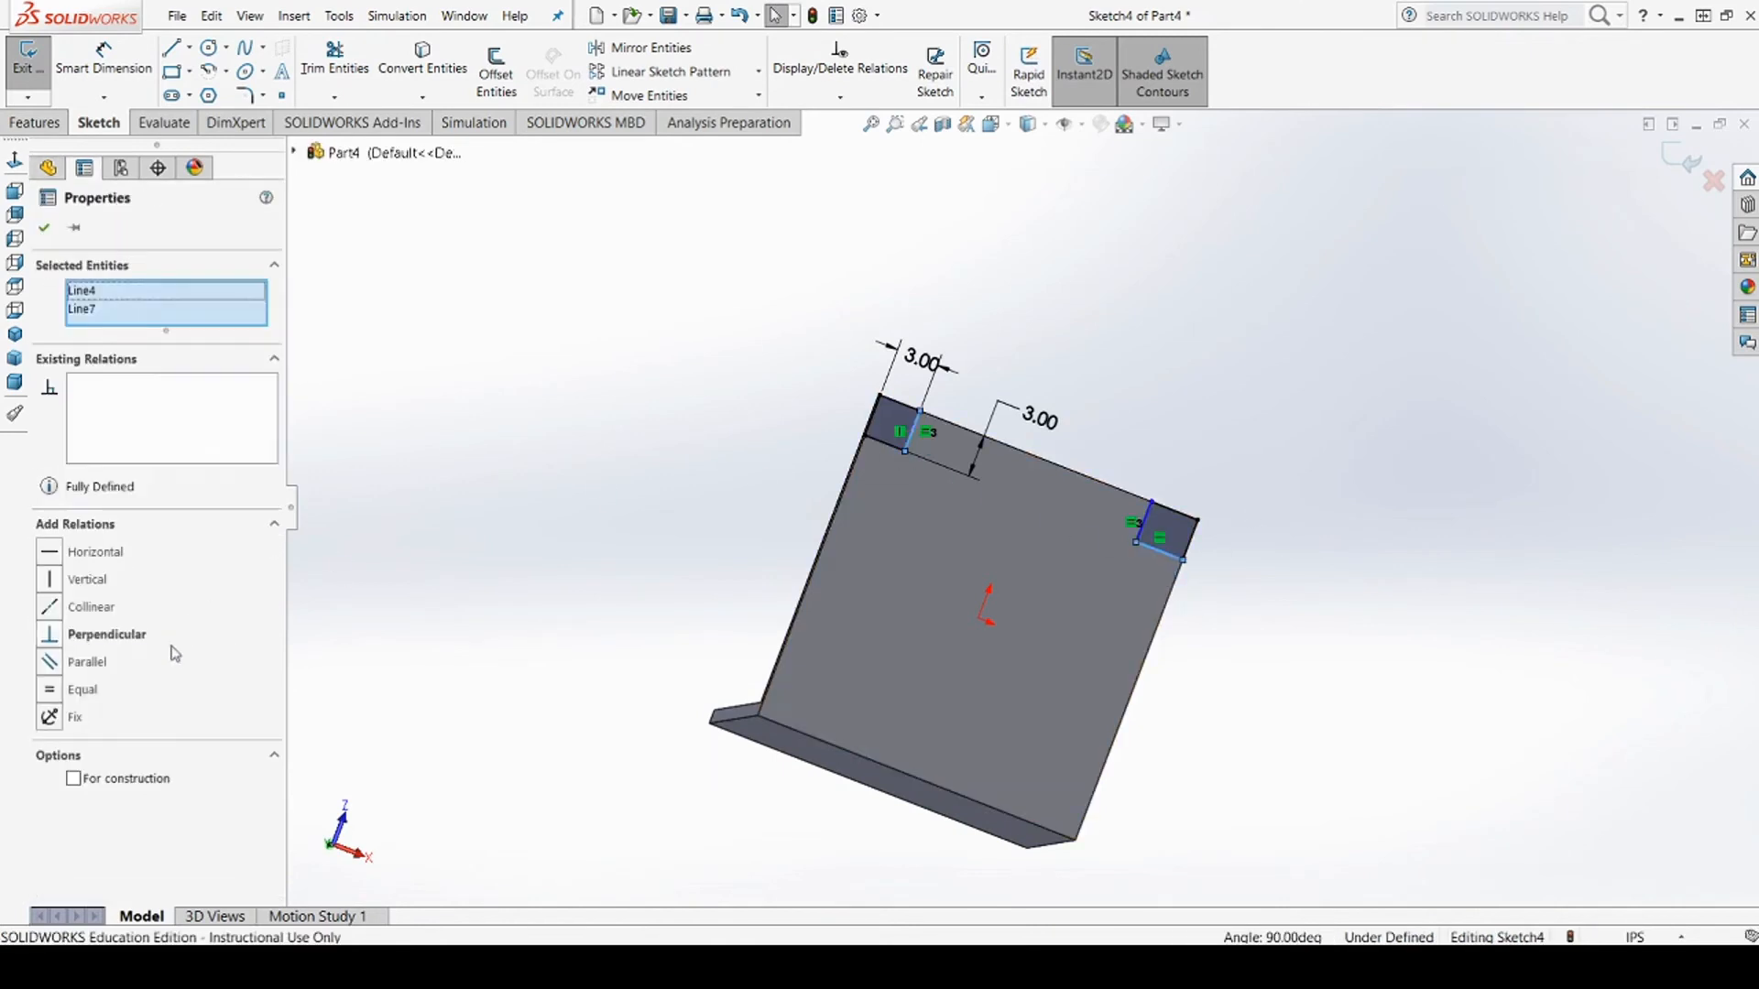
{"action": "left_click", "coordinate": [59, 695]}
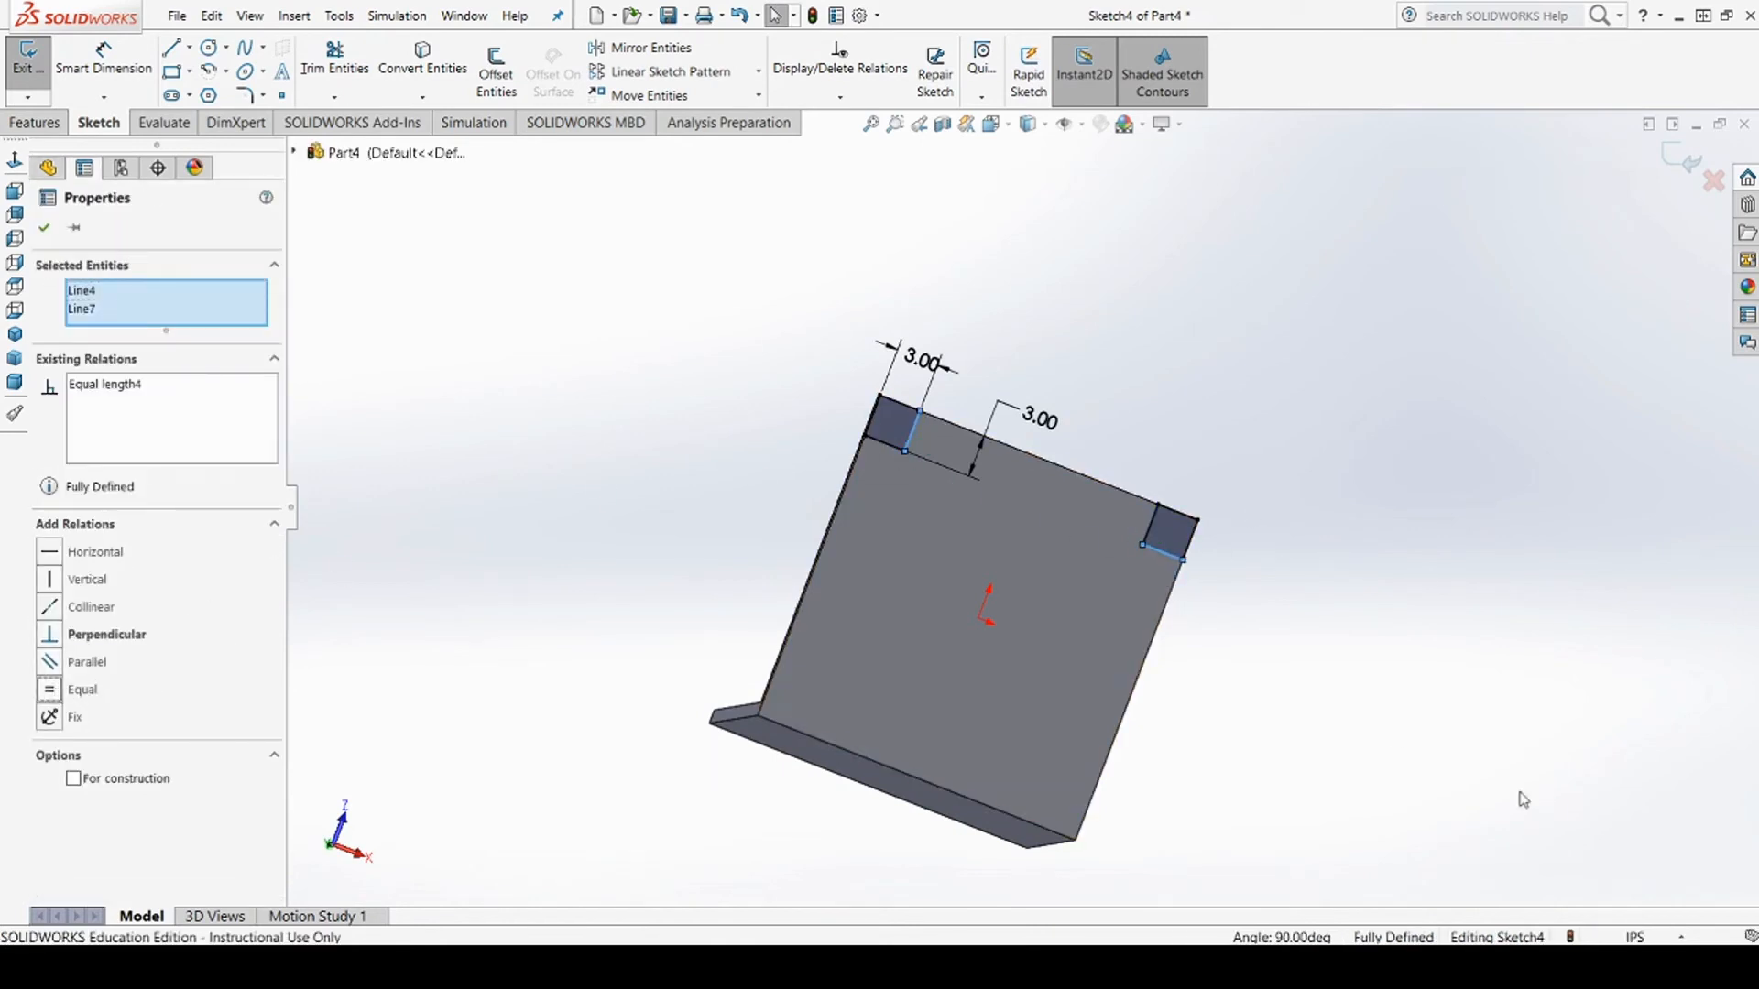
{"action": "left_click", "coordinate": [53, 226]}
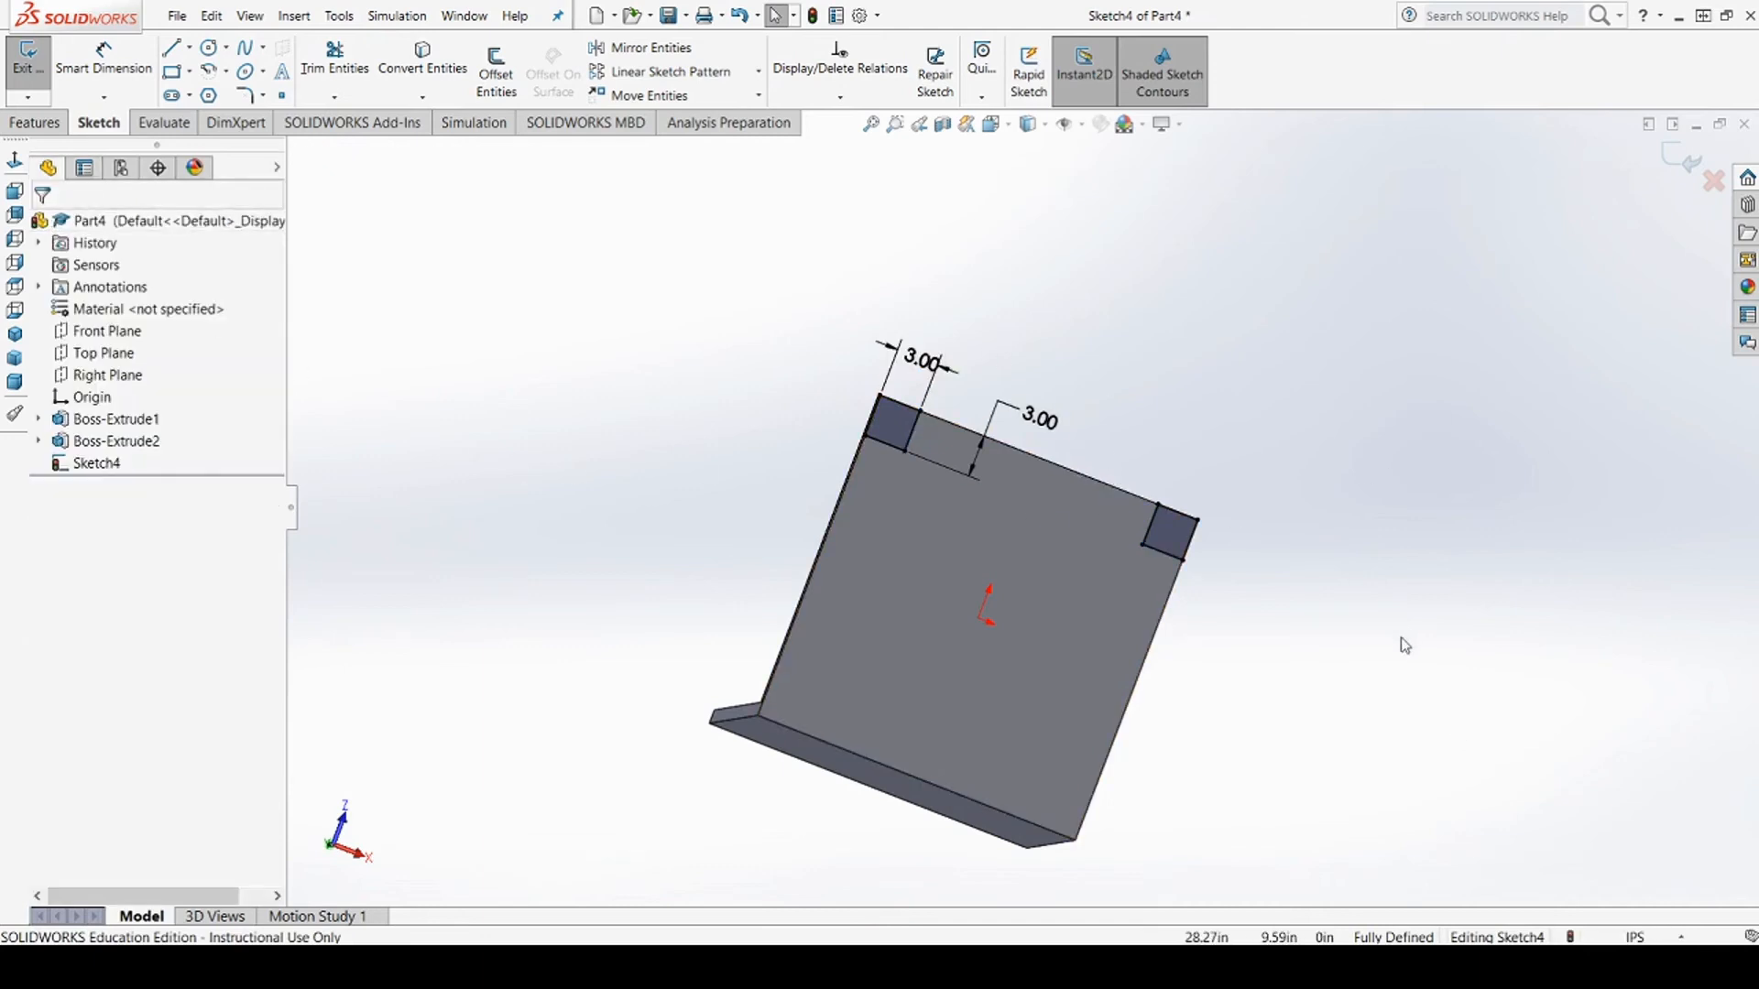
Delete all lines of the second corner rectangle, keeping only the dimensioned 3 in square in the underside sketch
{"action": "left_click", "coordinate": [1172, 560]}
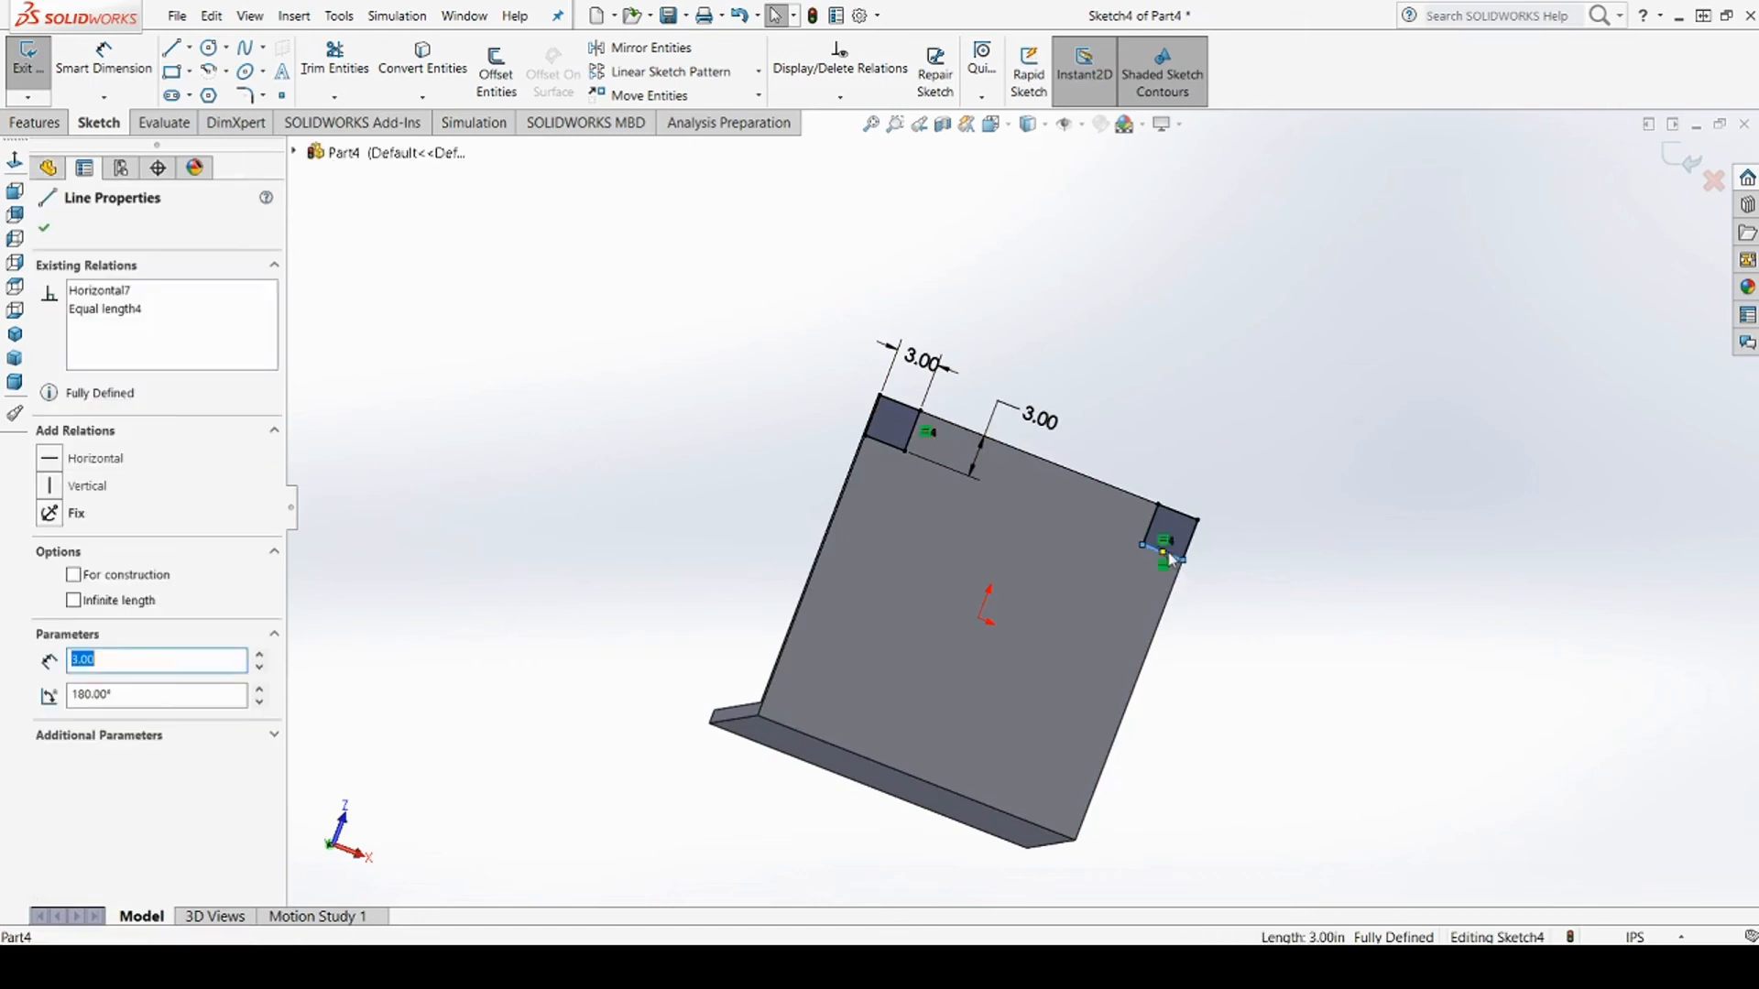
{"action": "left_click", "coordinate": [1150, 526]}
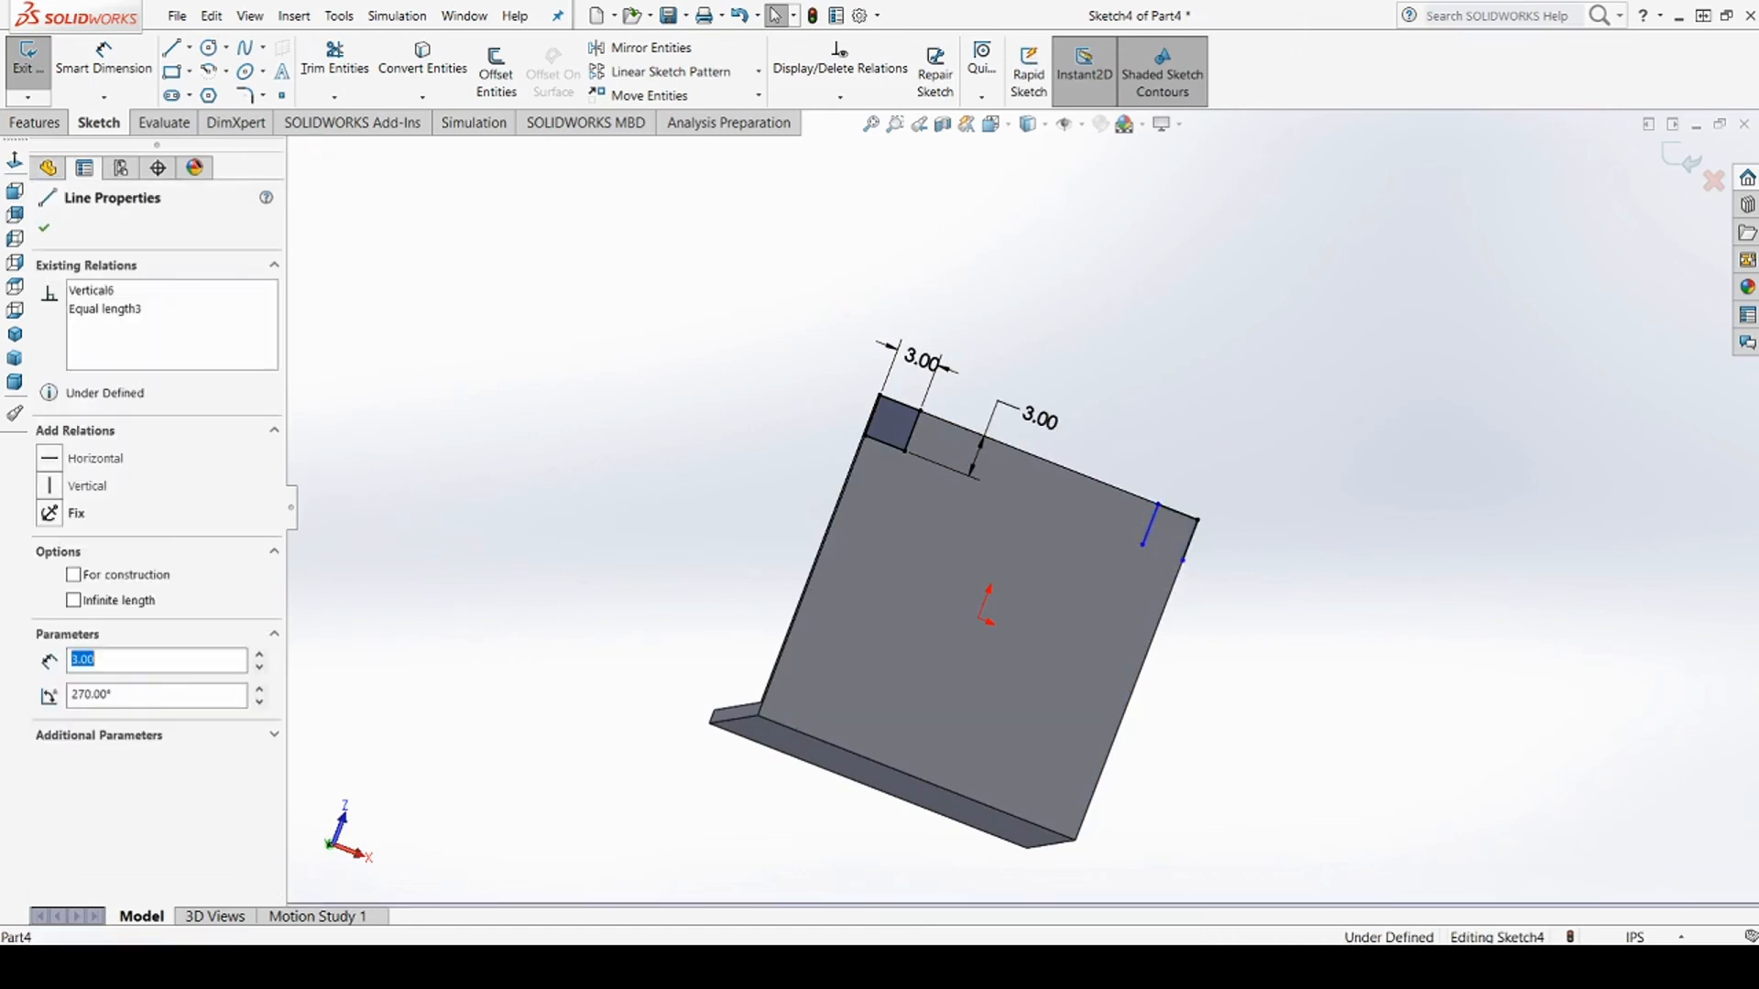
{"action": "left_click", "coordinate": [1206, 448]}
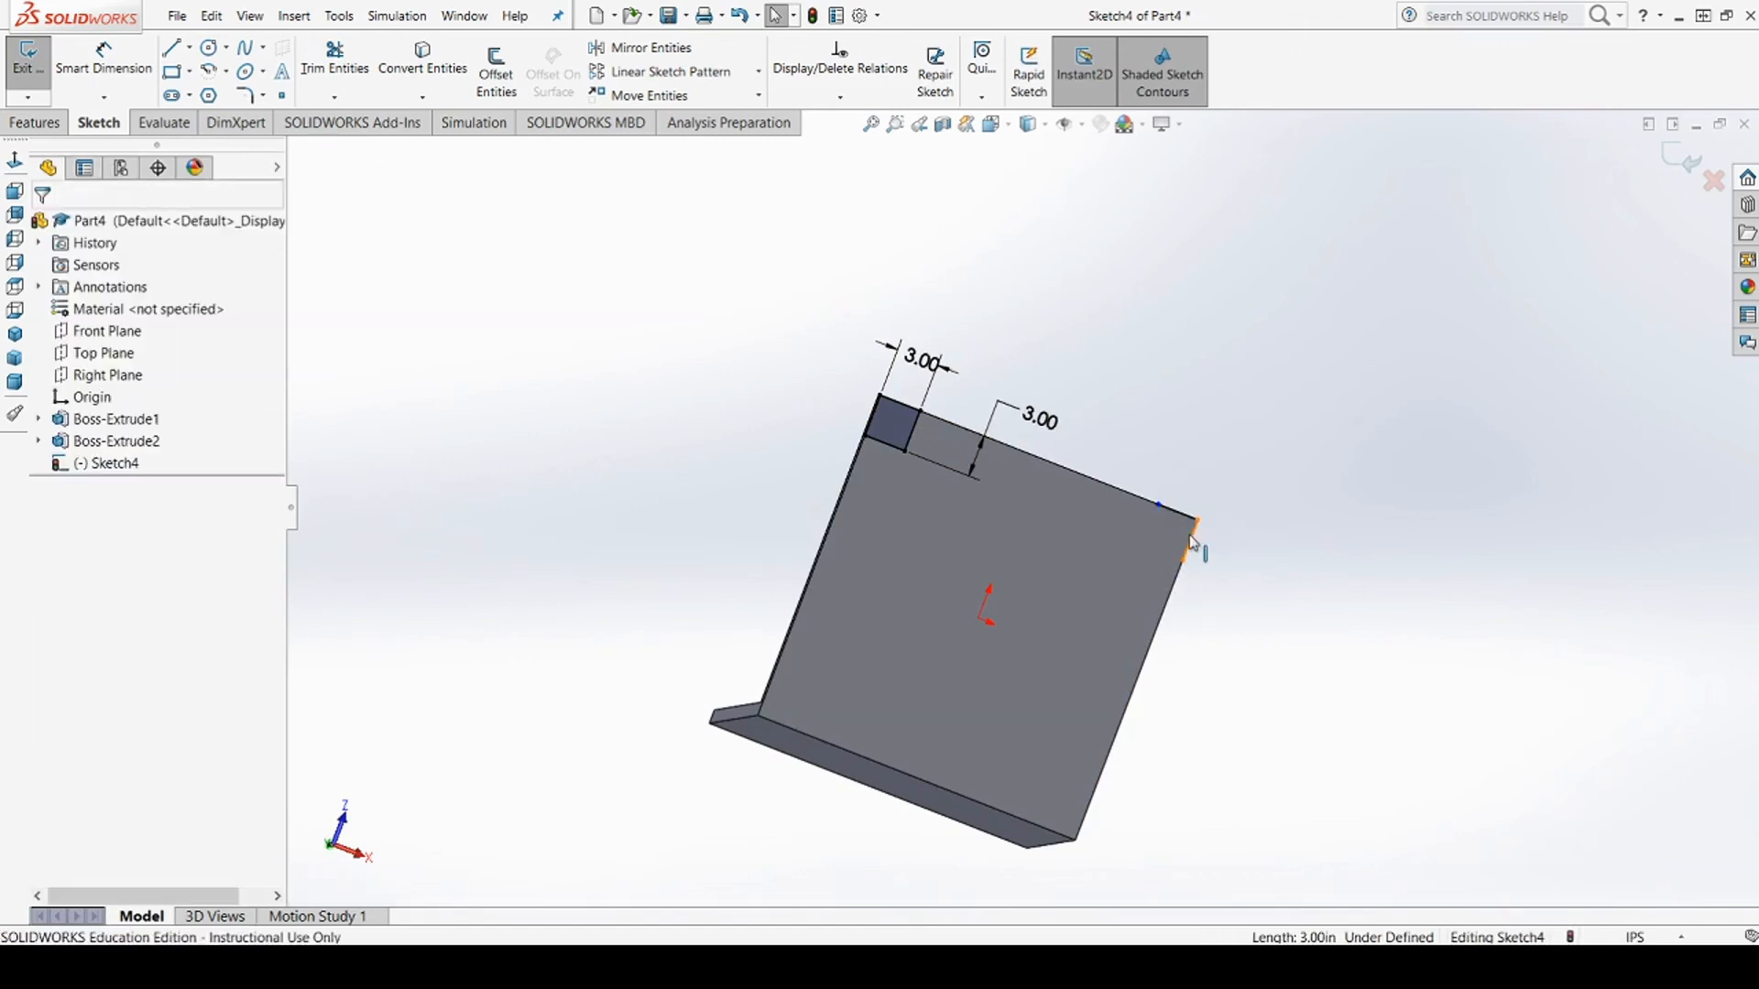
{"action": "left_click", "coordinate": [1187, 517]}
{"action": "key", "text": "Delete"}
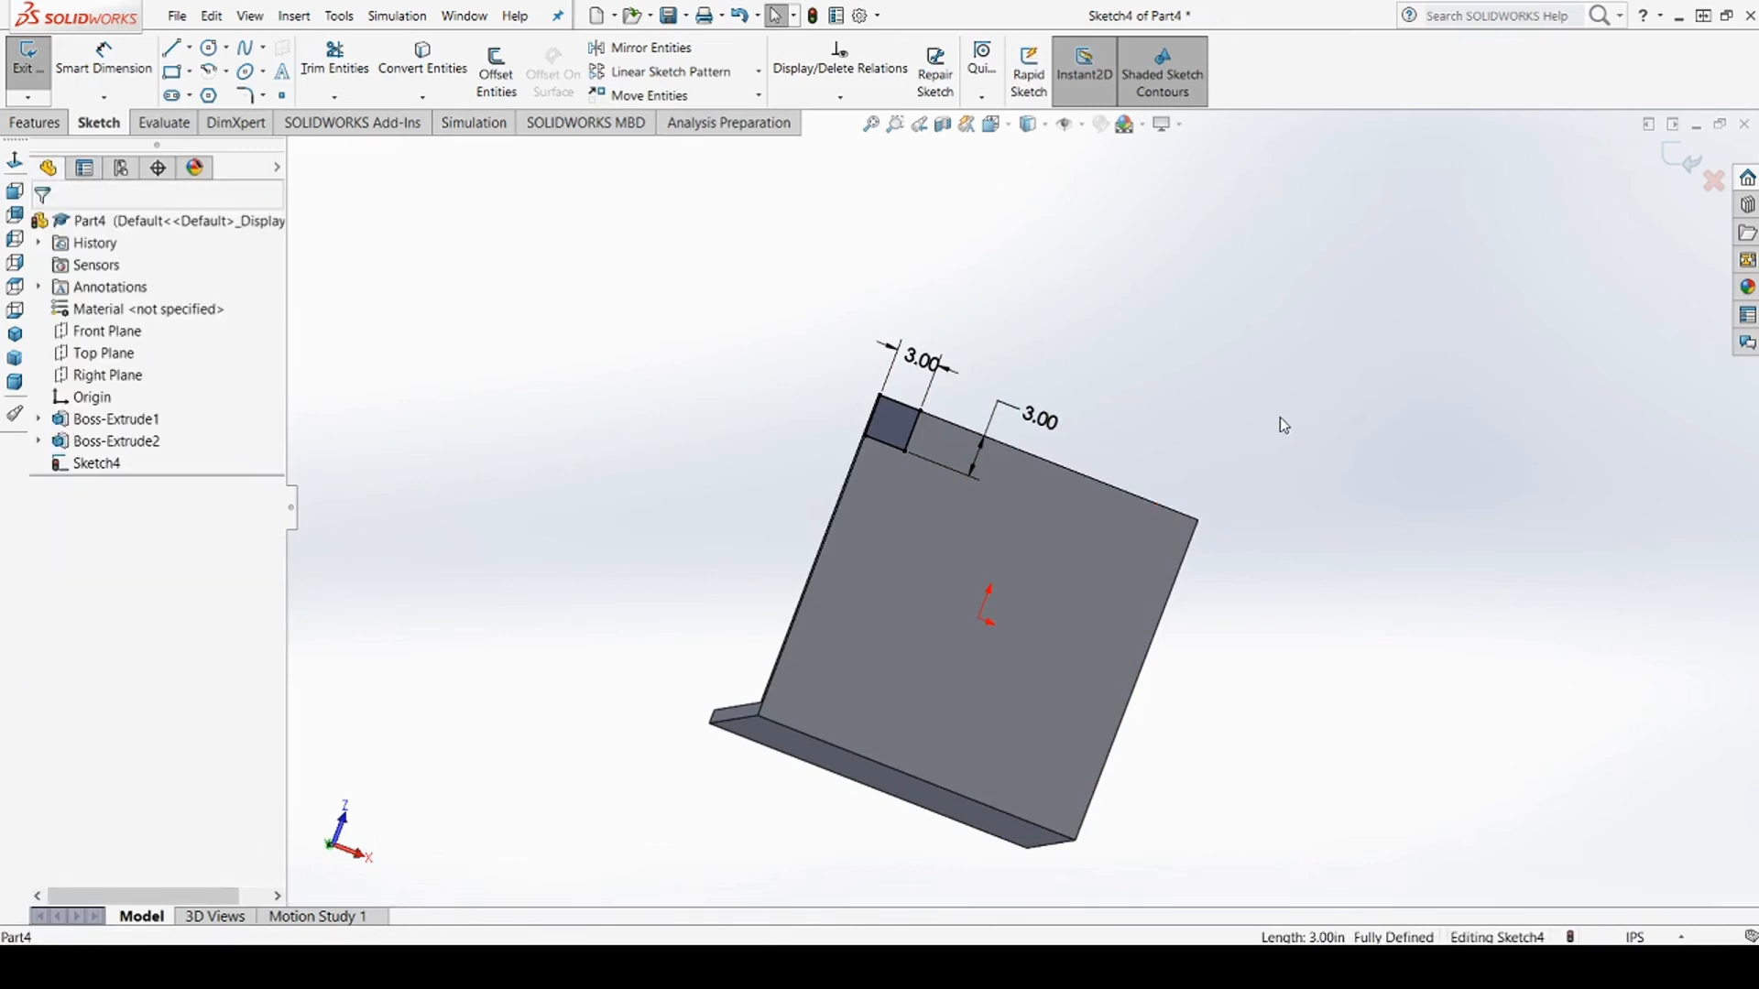
Set up a linear sketch pattern of the 3 in corner square along the X-axis, spaced 21 in, without an X spacing dimension
{"action": "left_click", "coordinate": [900, 435]}
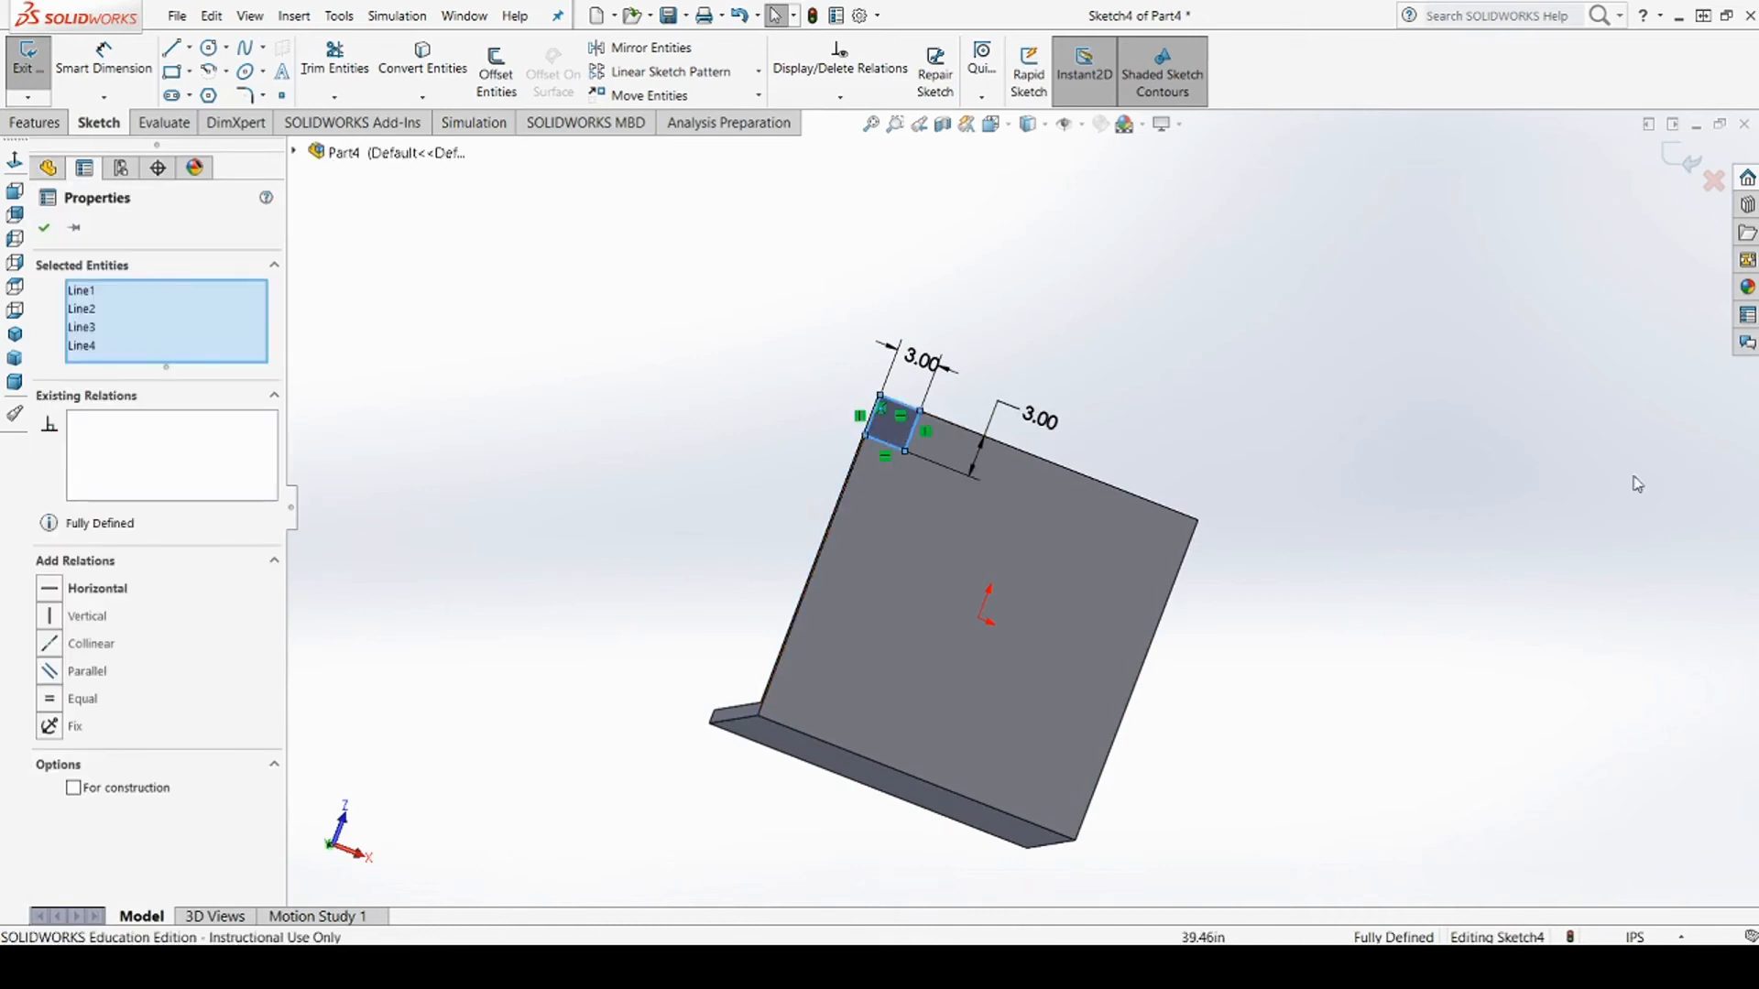
{"action": "left_click", "coordinate": [687, 73]}
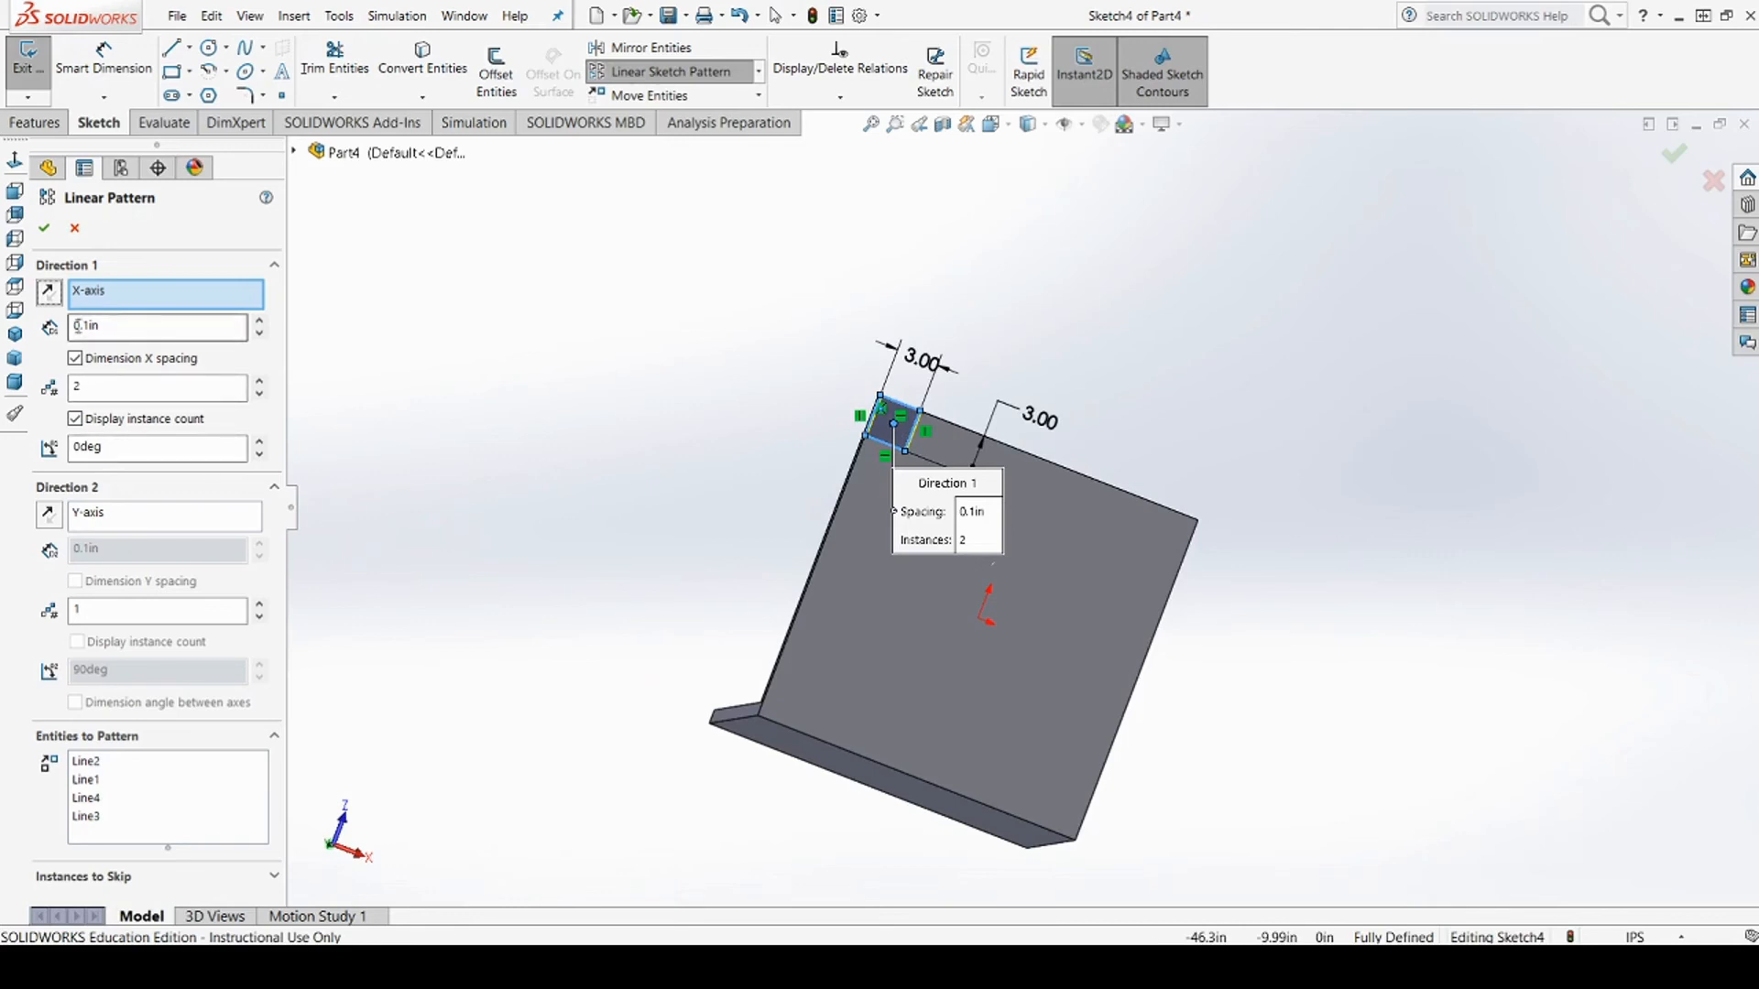
{"action": "left_click_drag", "start_coordinate": [73, 328], "coordinate": [122, 330]}
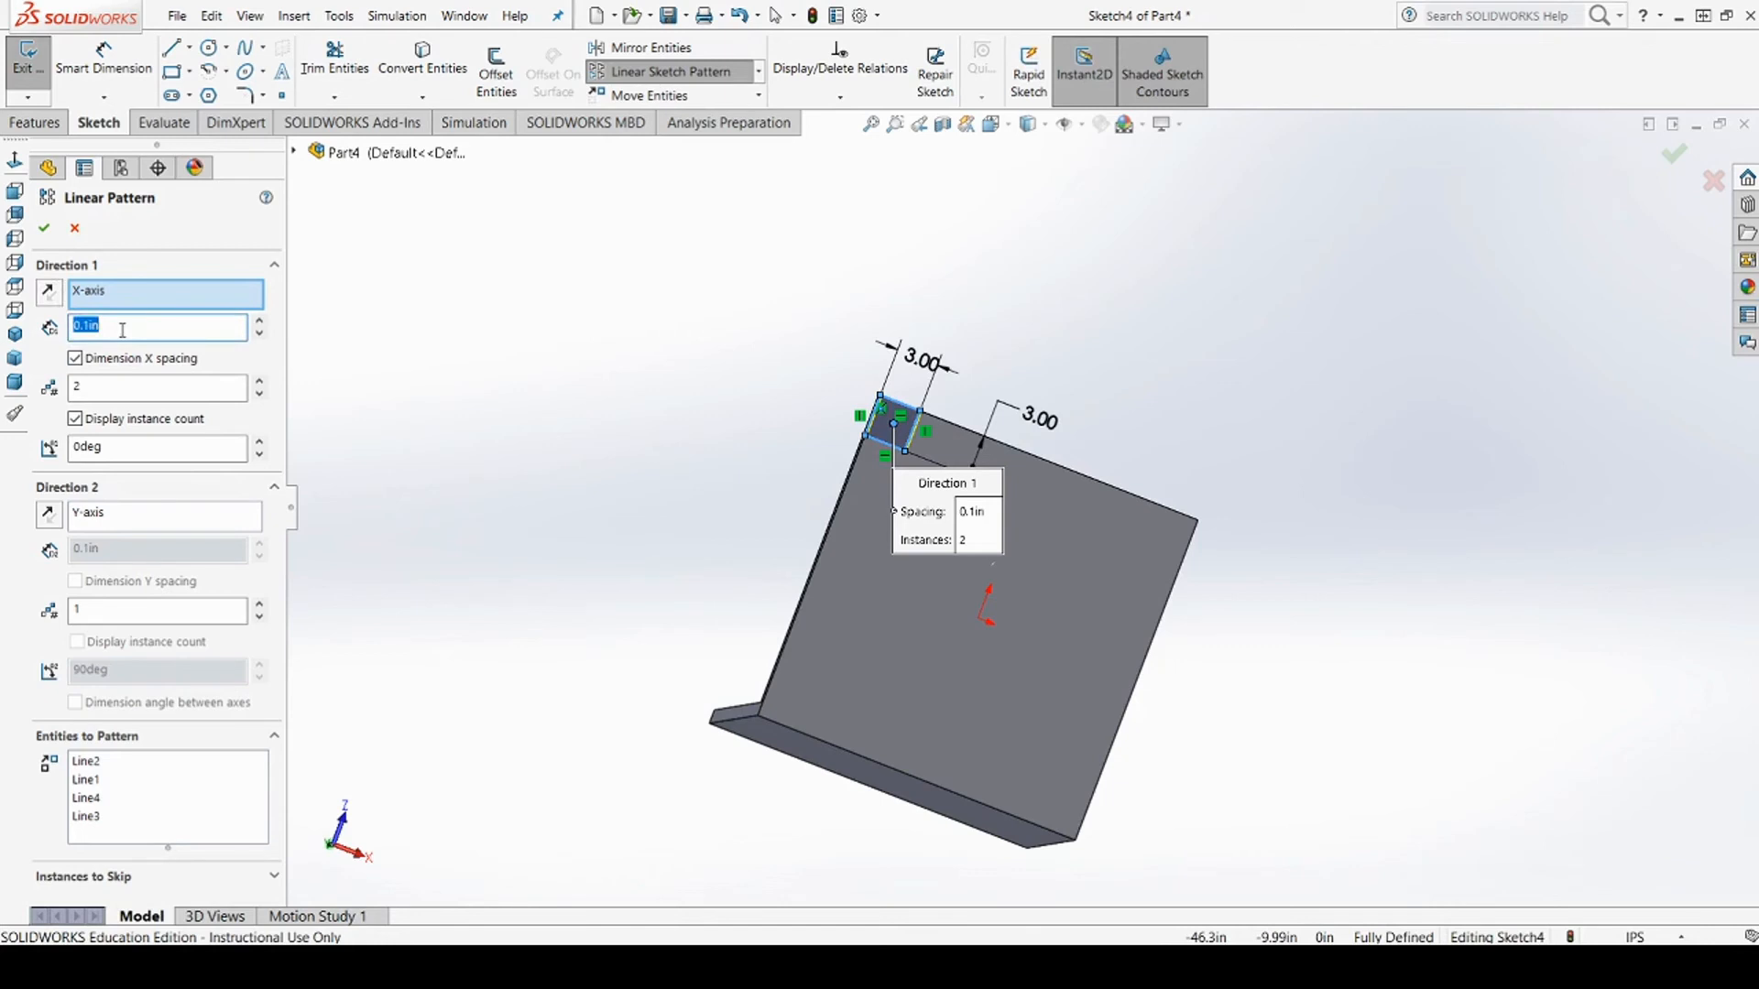
{"action": "scroll", "coordinate": [1017, 431], "scroll_direction": "up", "scroll_amount": 5}
{"action": "scroll", "coordinate": [777, 584], "scroll_direction": "down", "scroll_amount": 6}
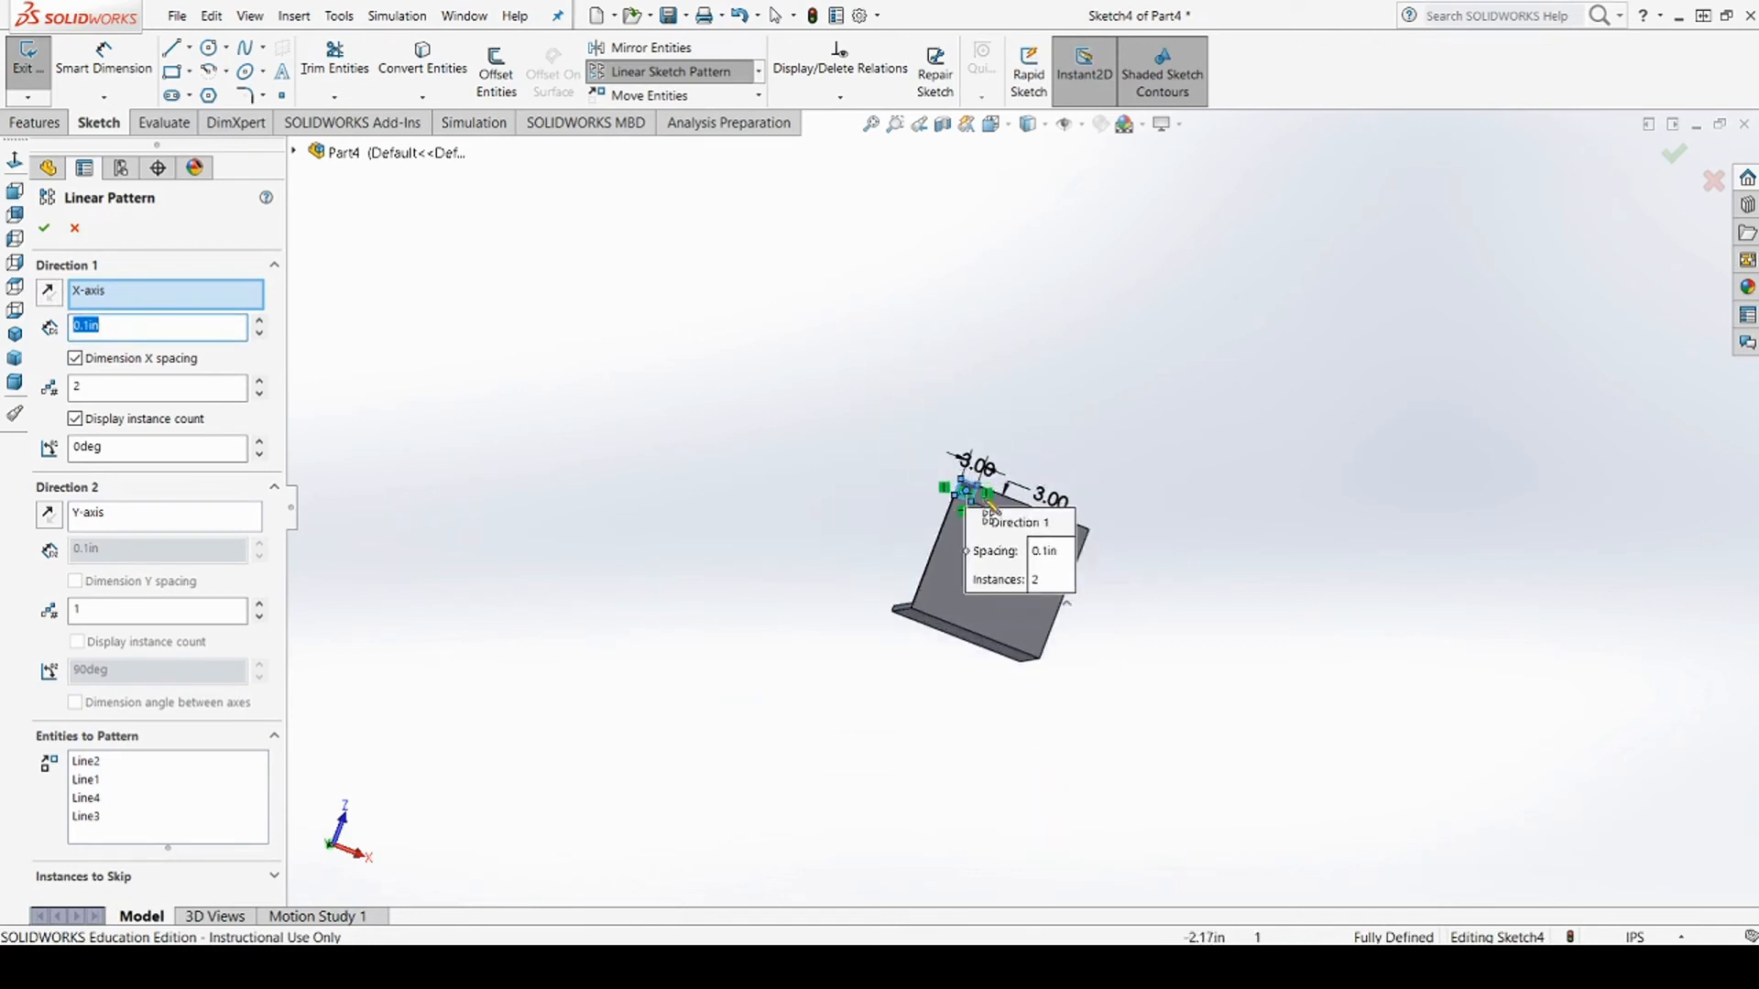
{"action": "scroll", "coordinate": [777, 579], "scroll_direction": "down", "scroll_amount": 4}
{"action": "scroll", "coordinate": [1340, 549], "scroll_direction": "down", "scroll_amount": 3}
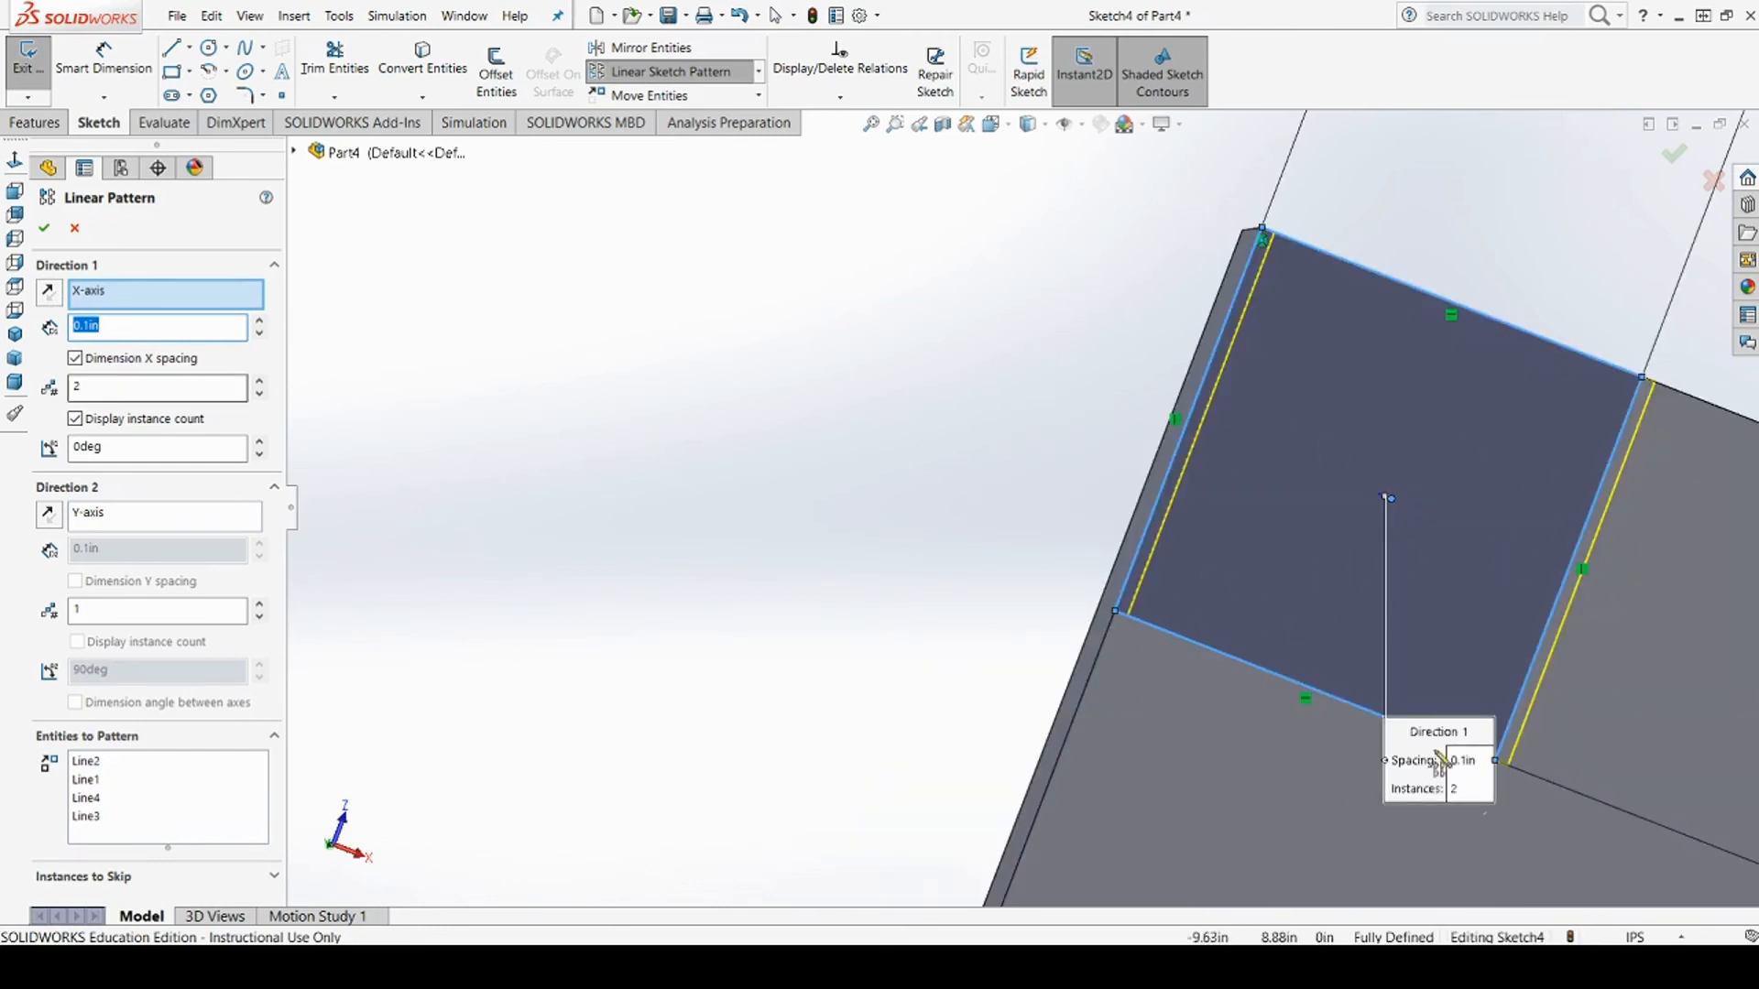
{"action": "scroll", "coordinate": [1447, 724], "scroll_direction": "up", "scroll_amount": 5}
{"action": "left_click", "coordinate": [134, 327]}
{"action": "type", "text": "21"}
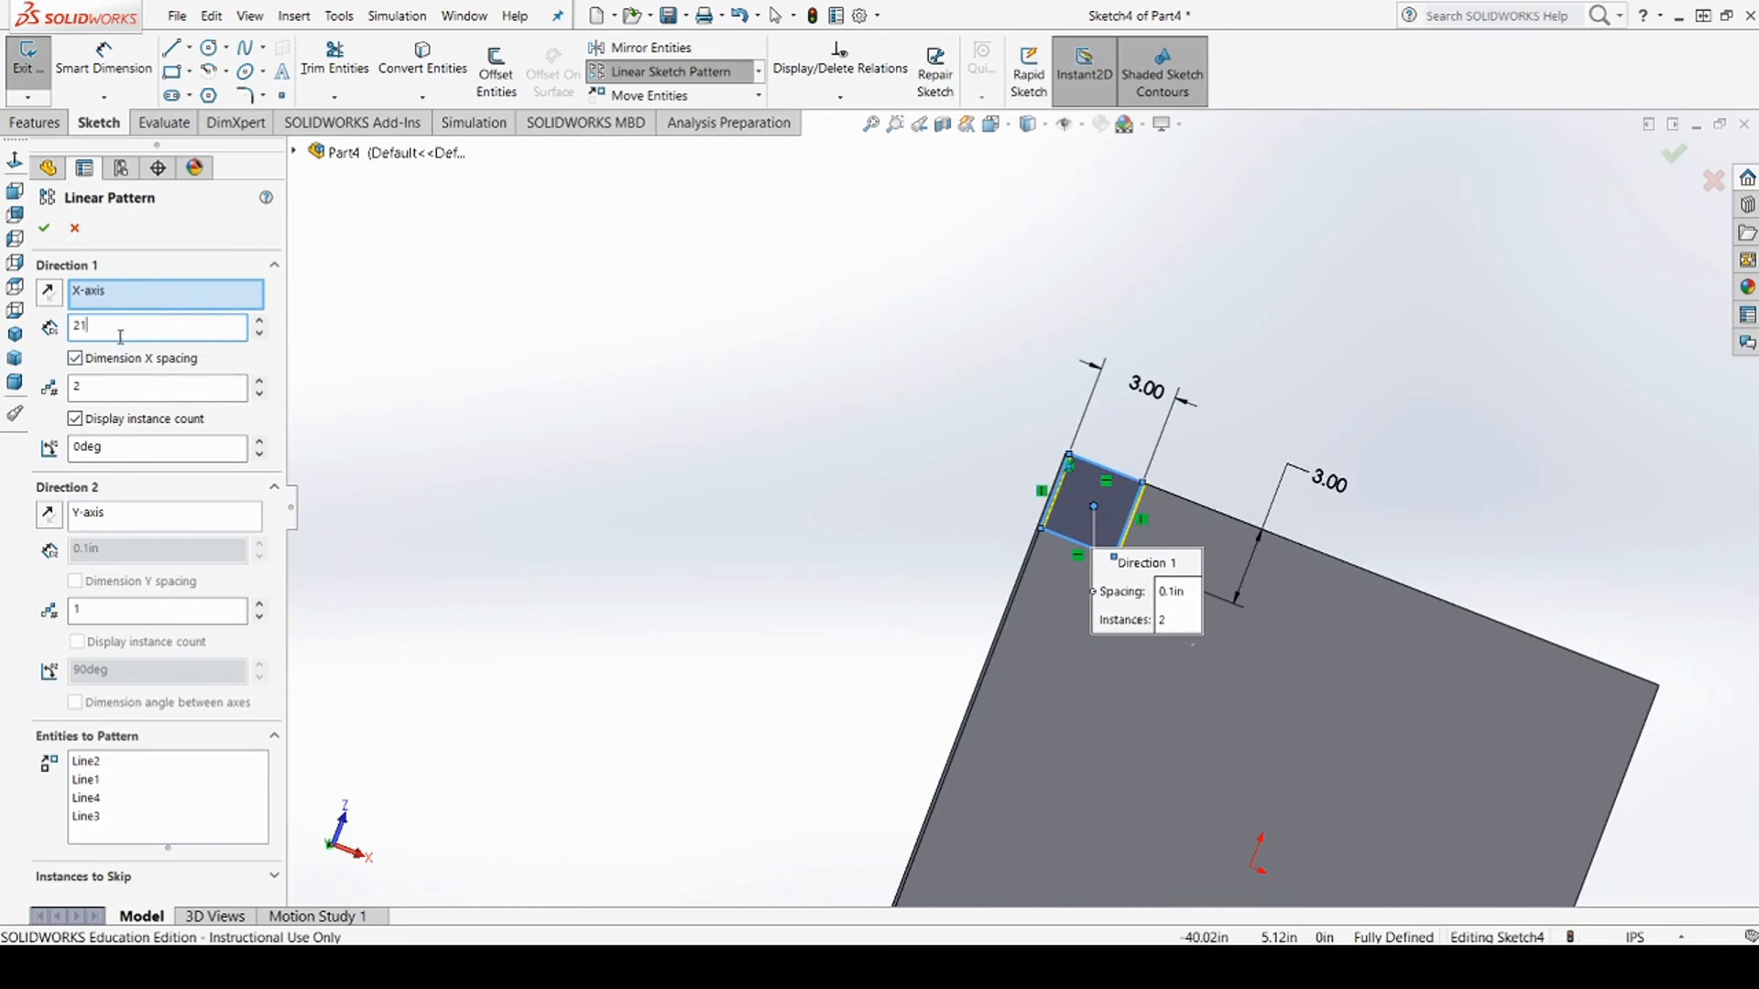
{"action": "left_click", "coordinate": [251, 354]}
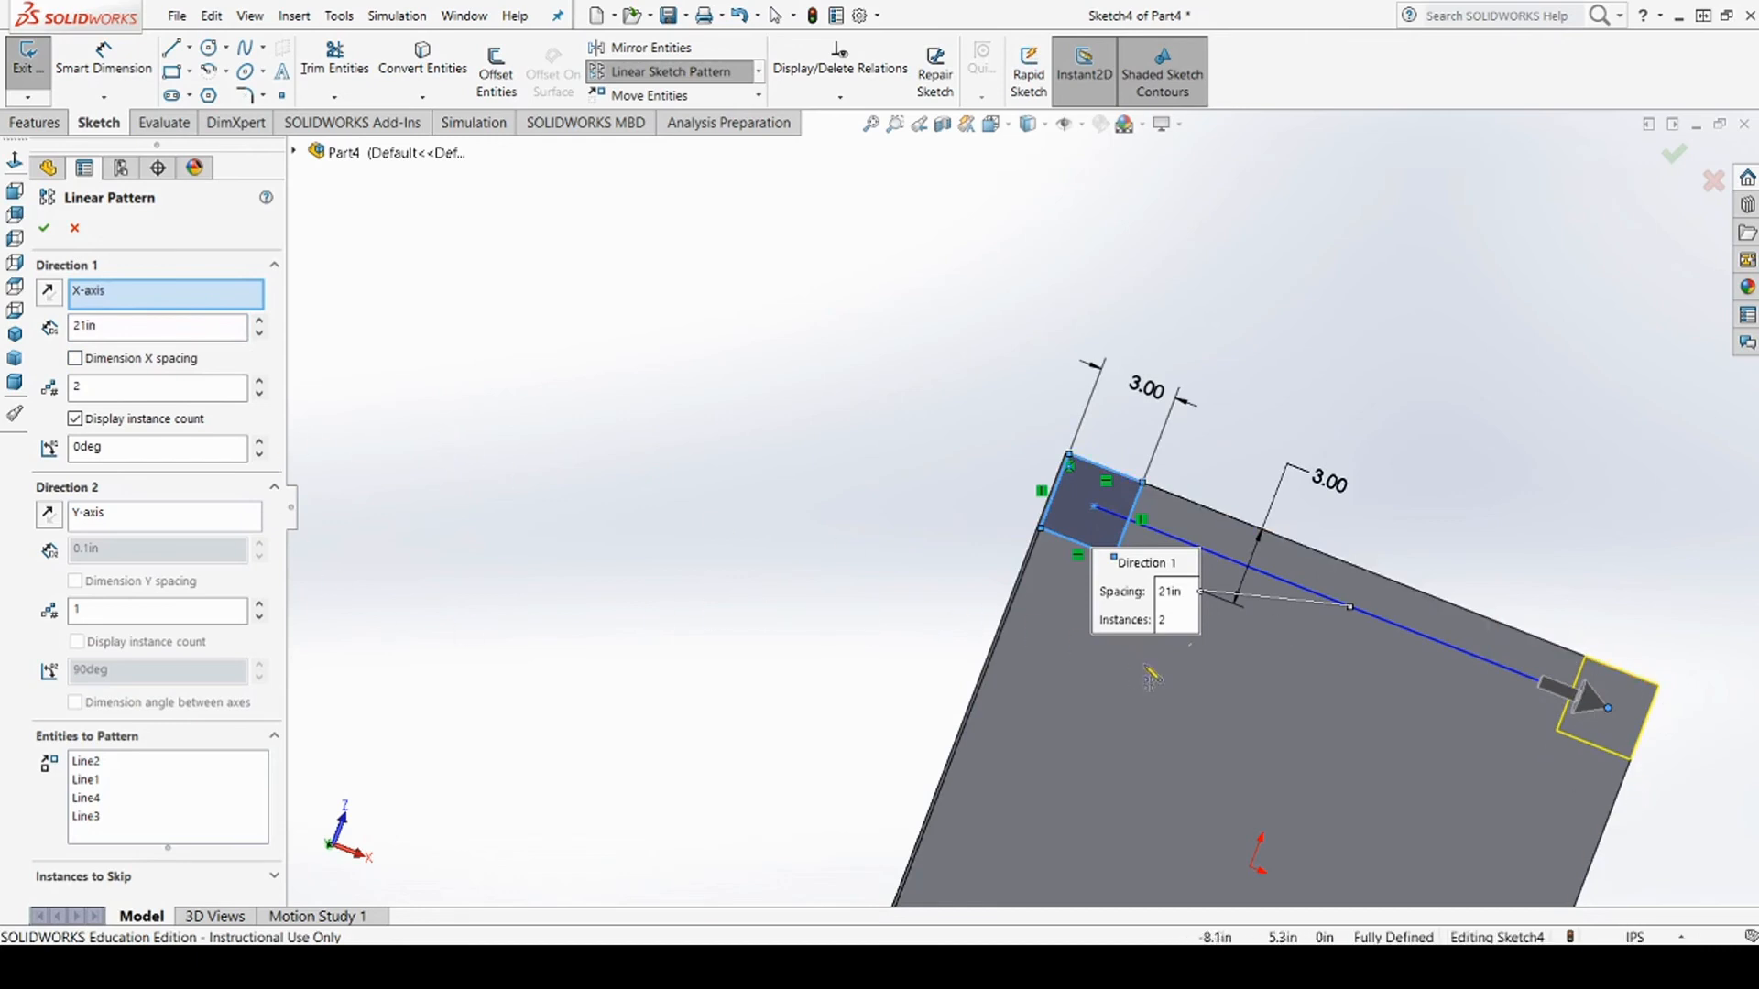
{"action": "scroll", "coordinate": [362, 645], "scroll_direction": "down", "scroll_amount": 1}
{"action": "scroll", "coordinate": [1557, 722], "scroll_direction": "up", "scroll_amount": 3}
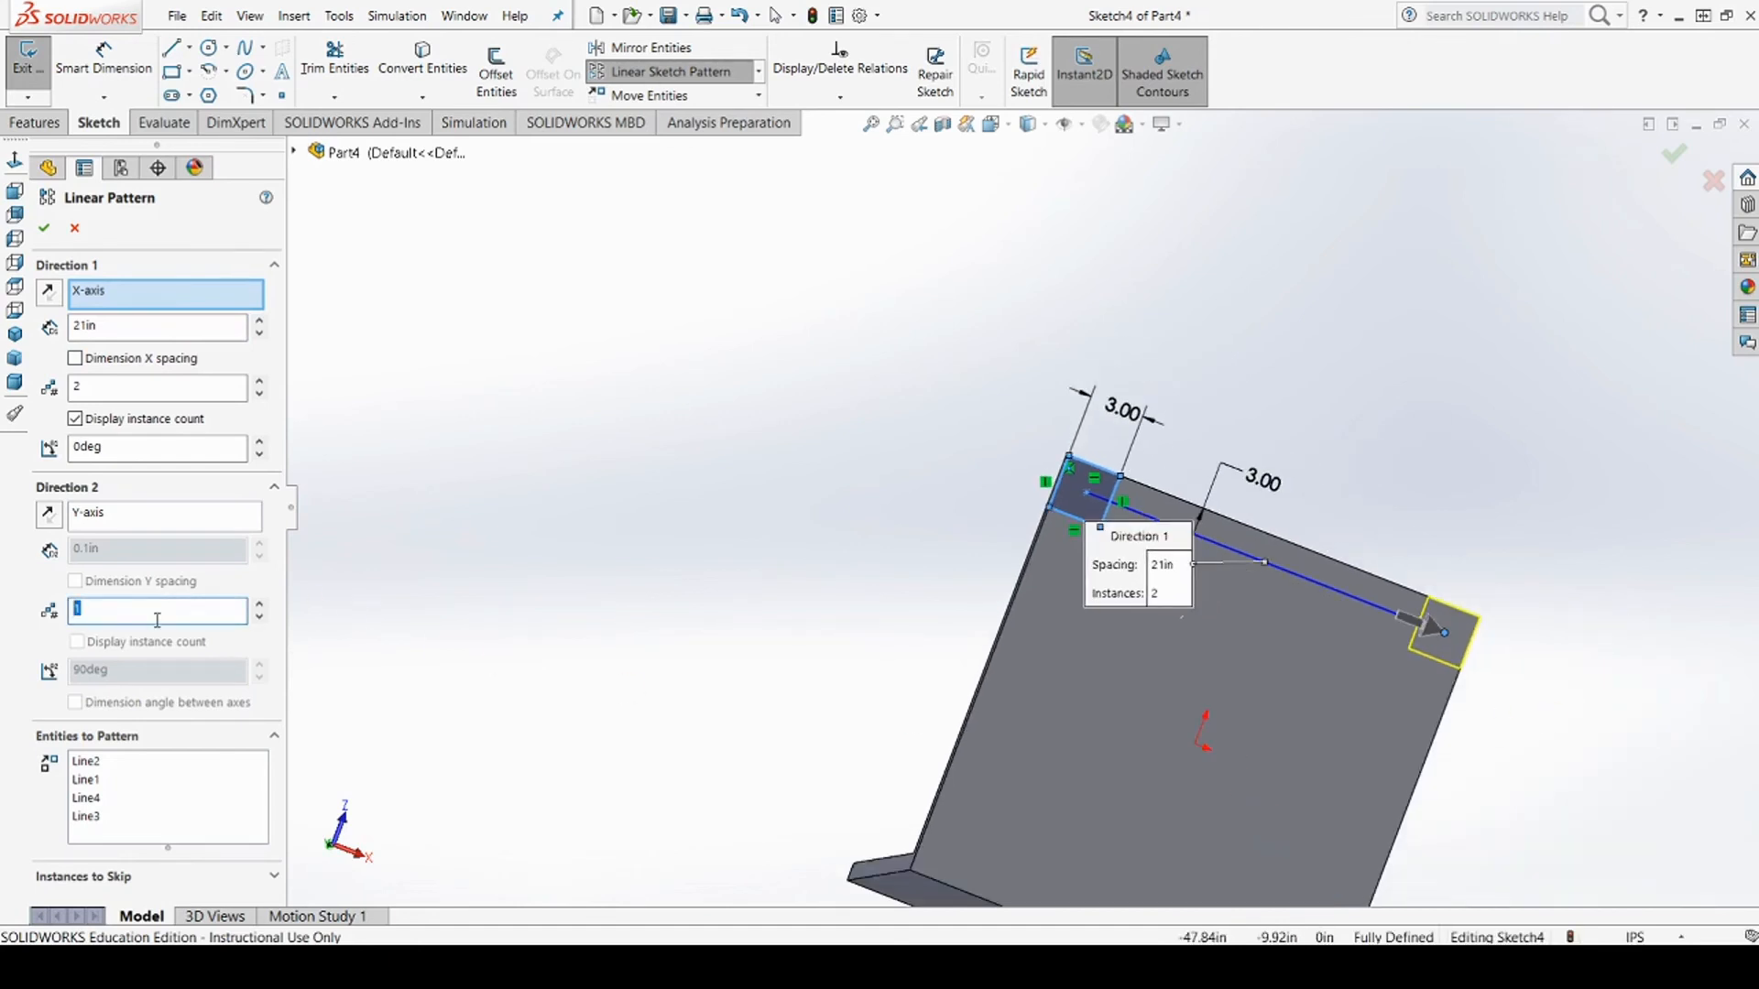
Add a reversed Y-axis direction with 2 instances, 21 in spacing and a Y spacing dimension, and apply the pattern to all four corners
{"action": "left_click", "coordinate": [260, 606]}
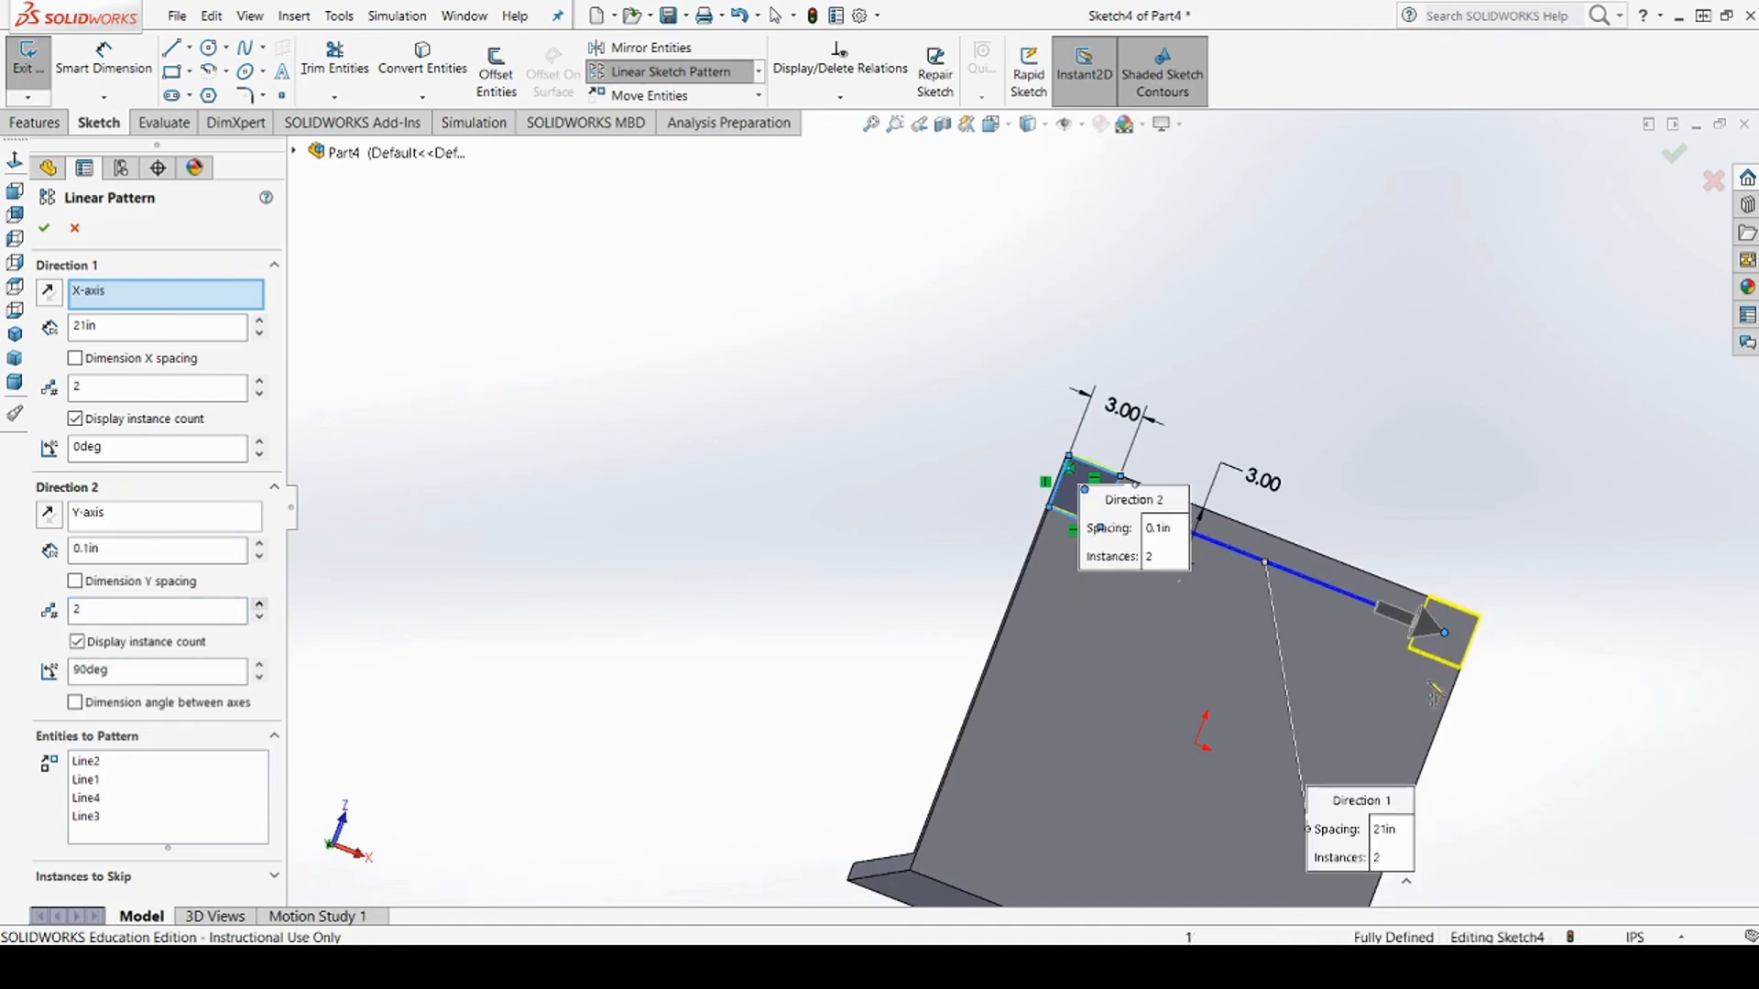
{"action": "key", "text": "z"}
{"action": "scroll", "coordinate": [1285, 603], "scroll_direction": "down", "scroll_amount": 5}
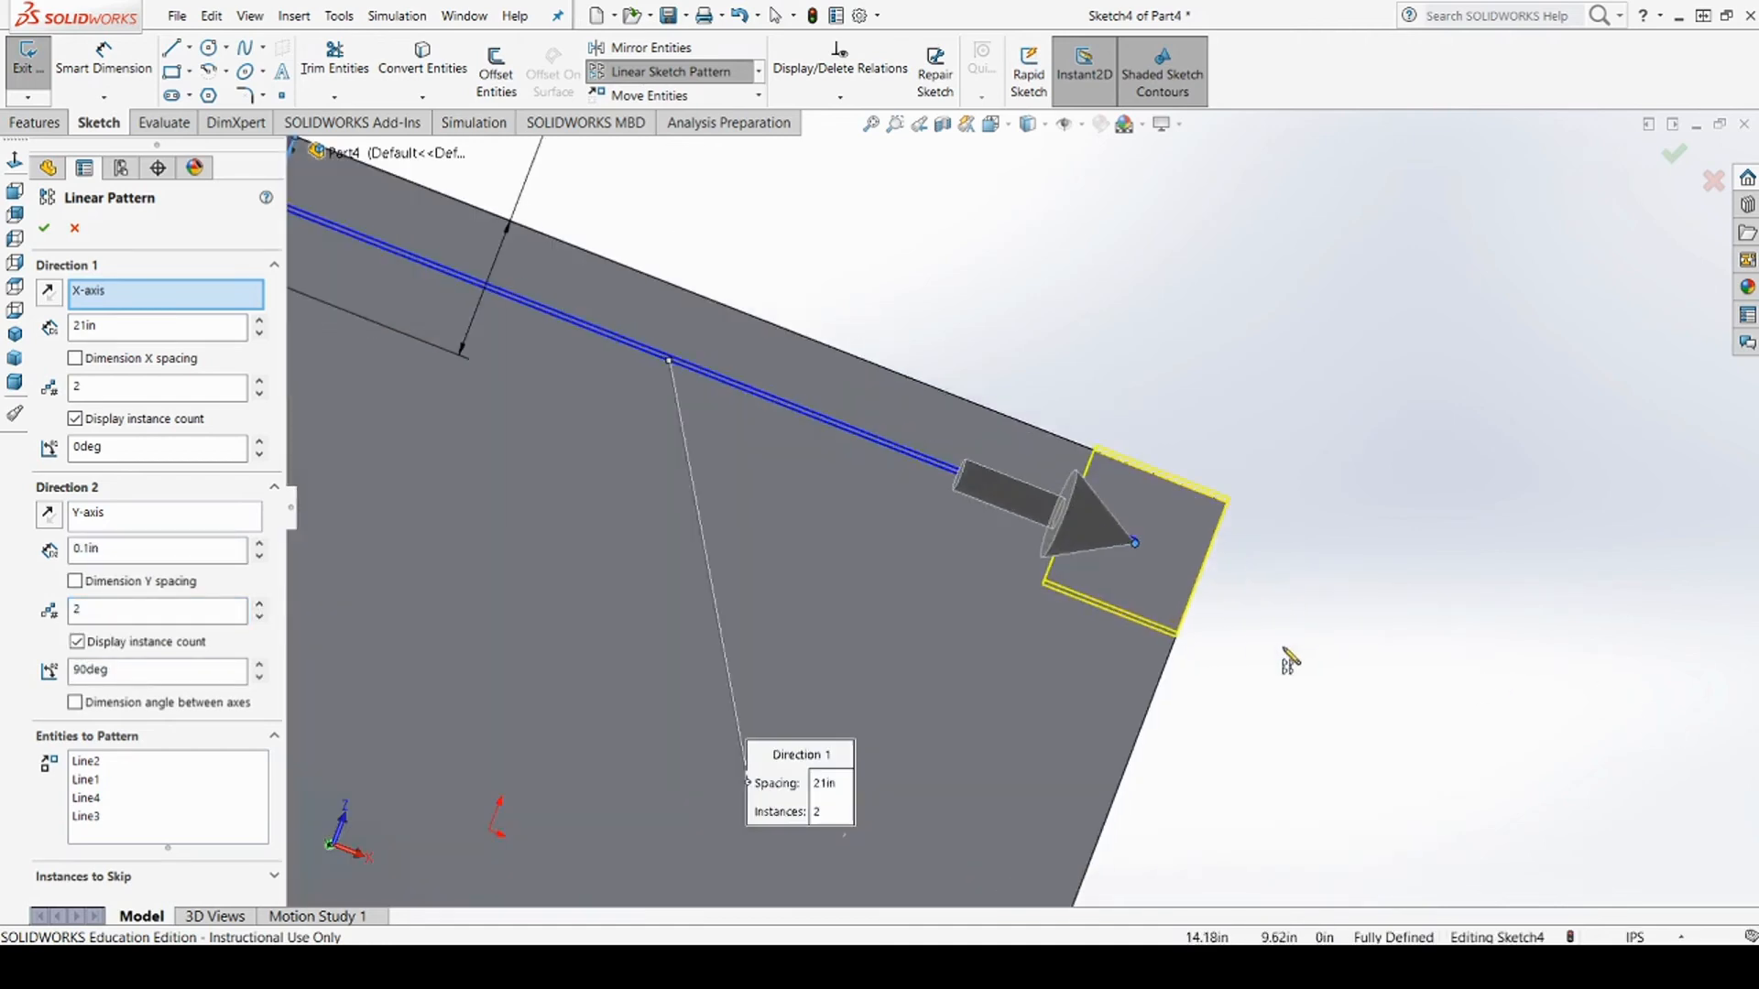
{"action": "scroll", "coordinate": [1103, 608], "scroll_direction": "down", "scroll_amount": 1}
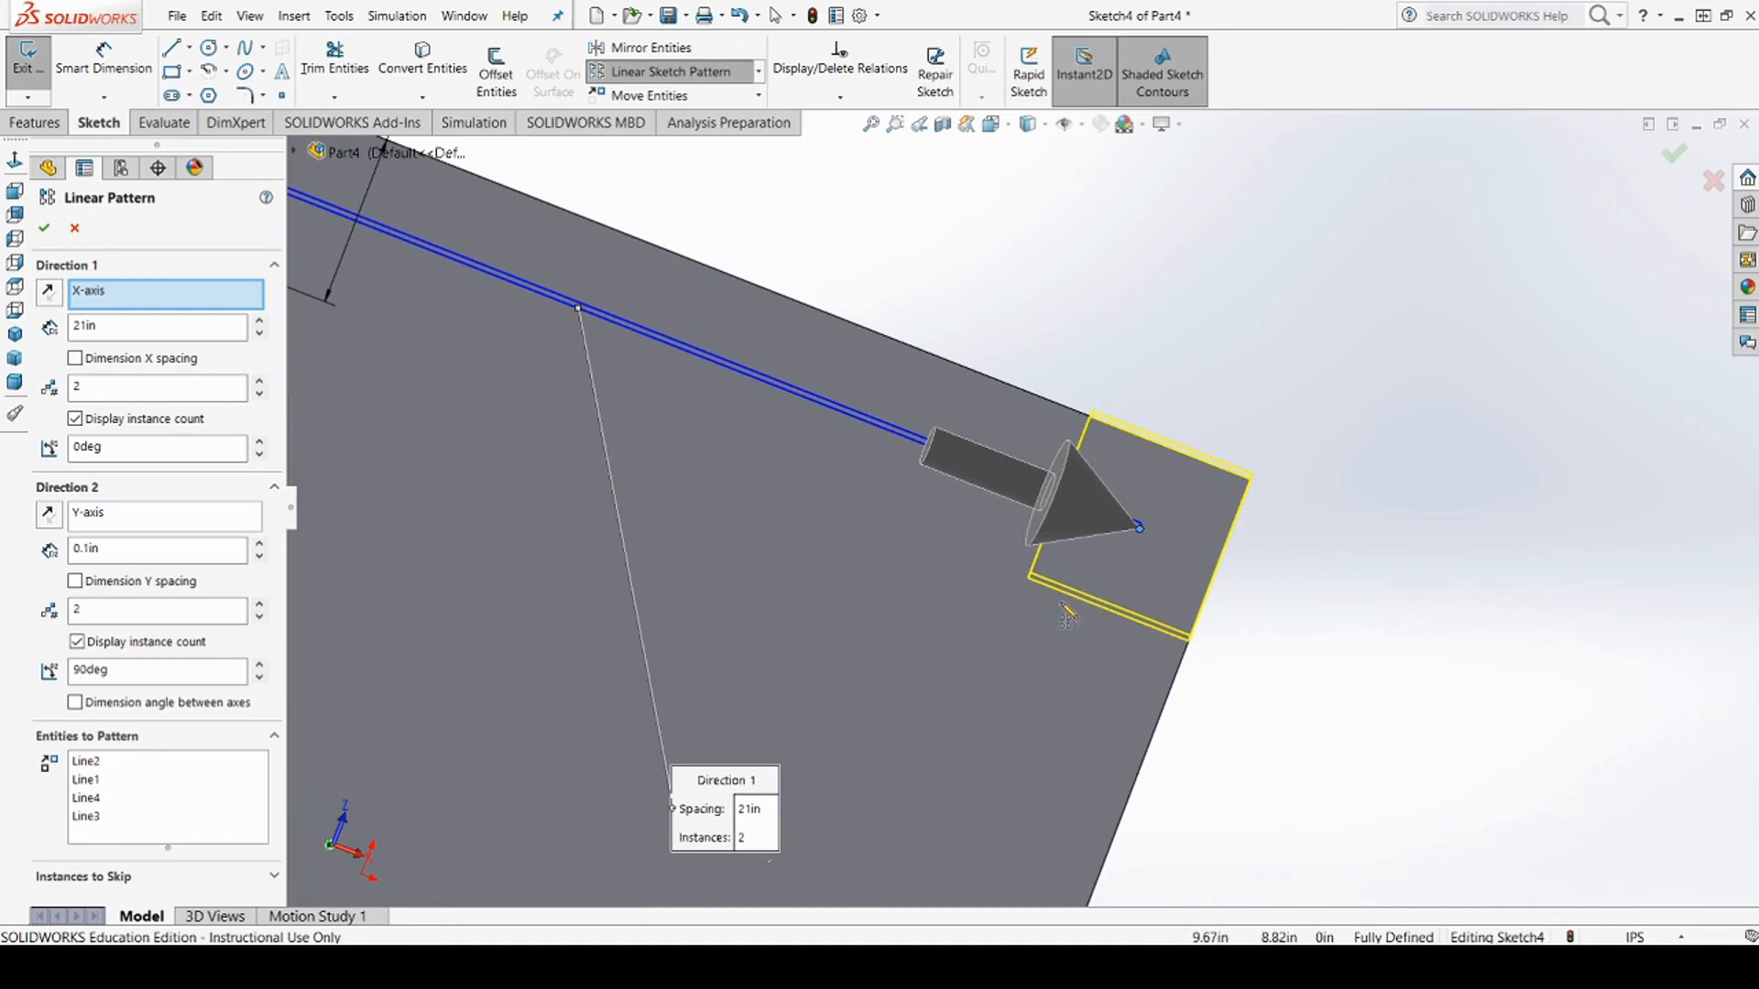
{"action": "scroll", "coordinate": [1024, 509], "scroll_direction": "up", "scroll_amount": 5}
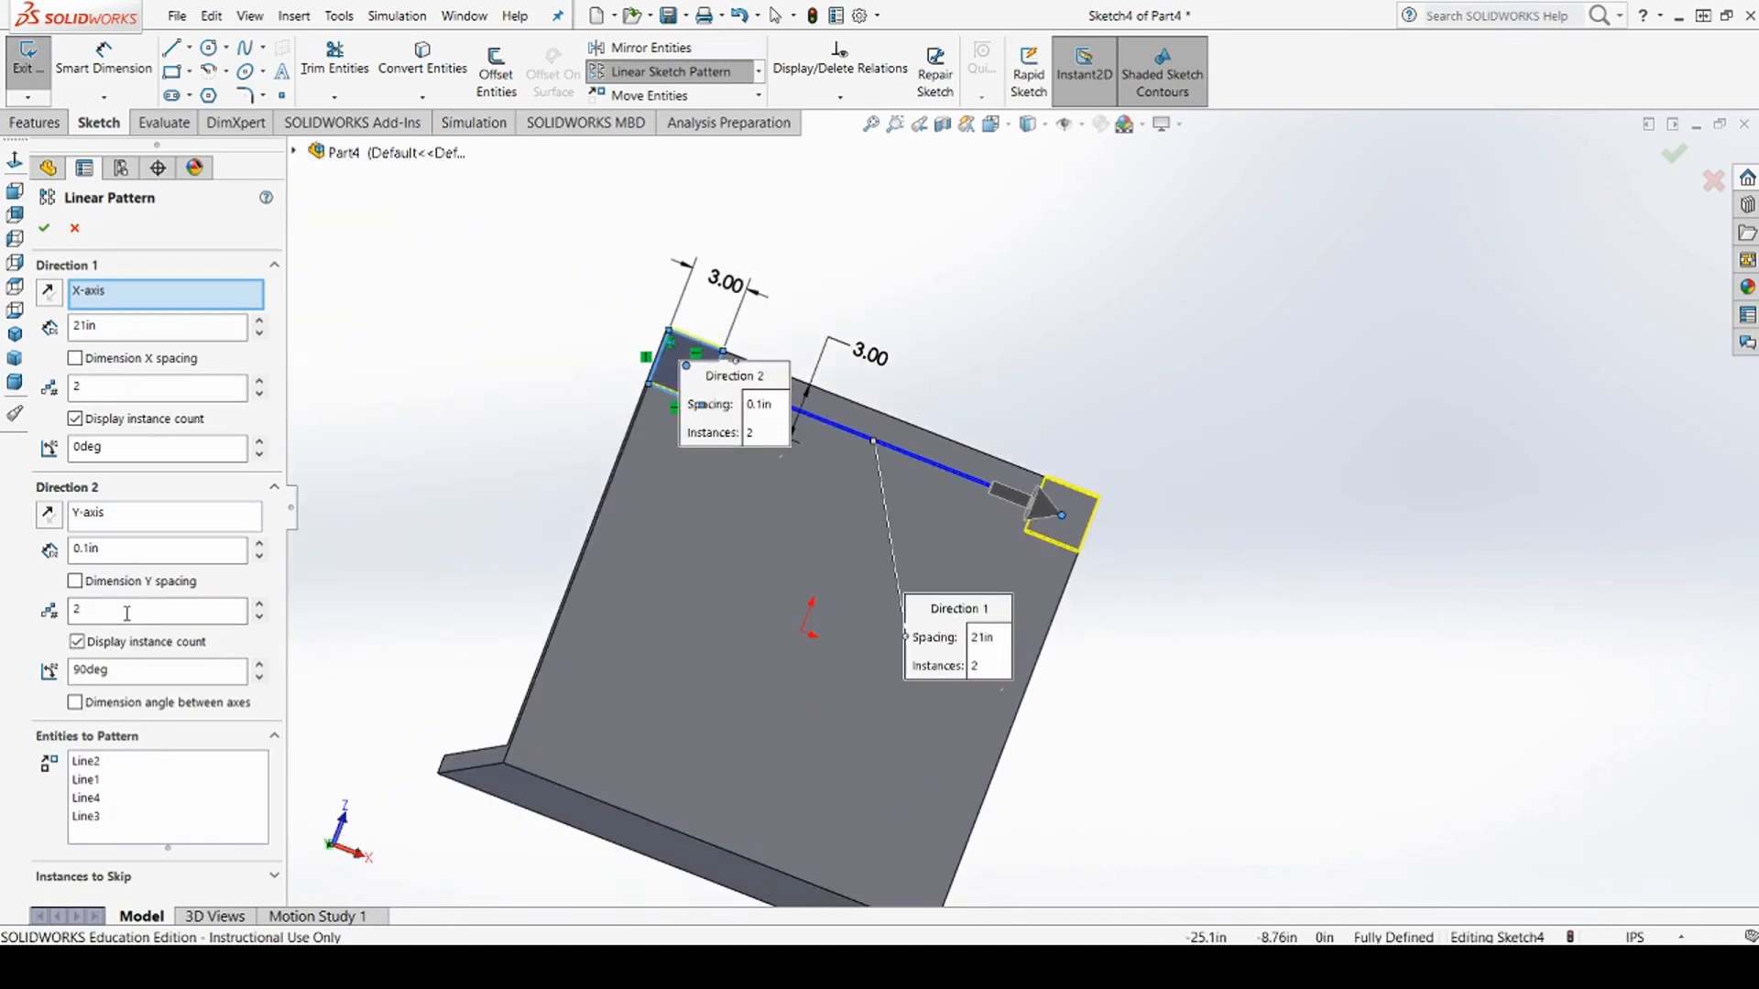
{"action": "double_click", "coordinate": [123, 550]}
{"action": "type", "text": "21"}
{"action": "left_click", "coordinate": [252, 580]}
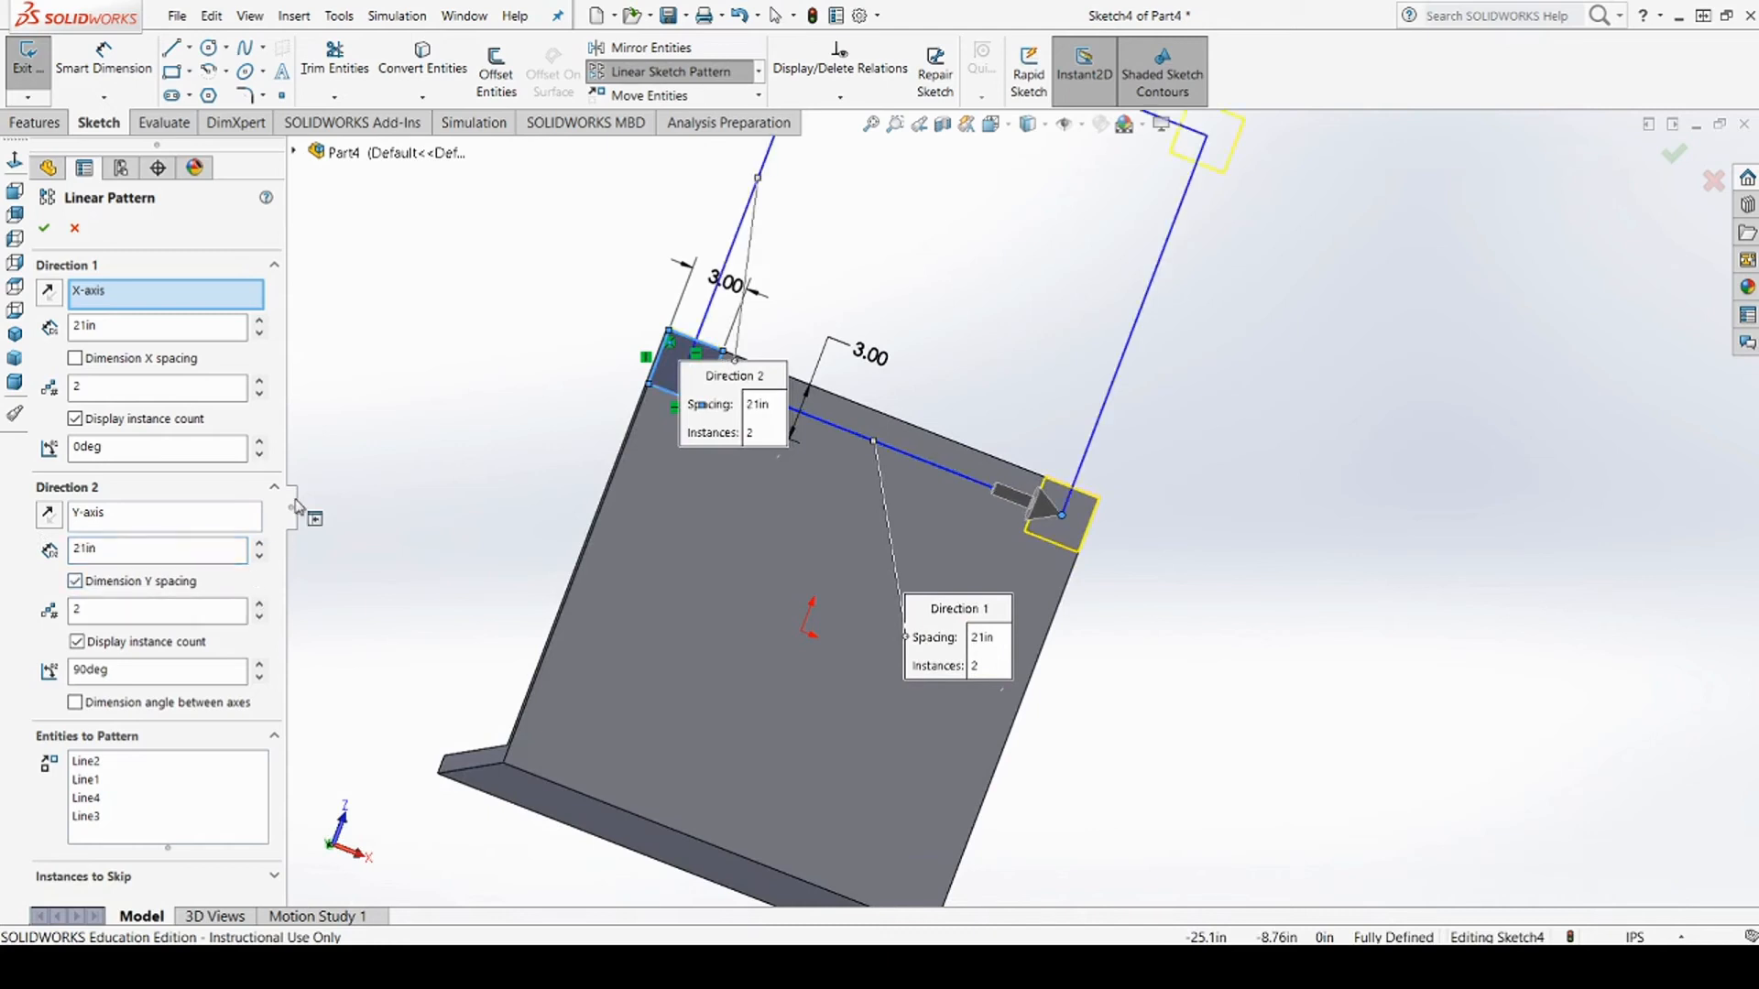
{"action": "scroll", "coordinate": [1025, 509], "scroll_direction": "up", "scroll_amount": 2}
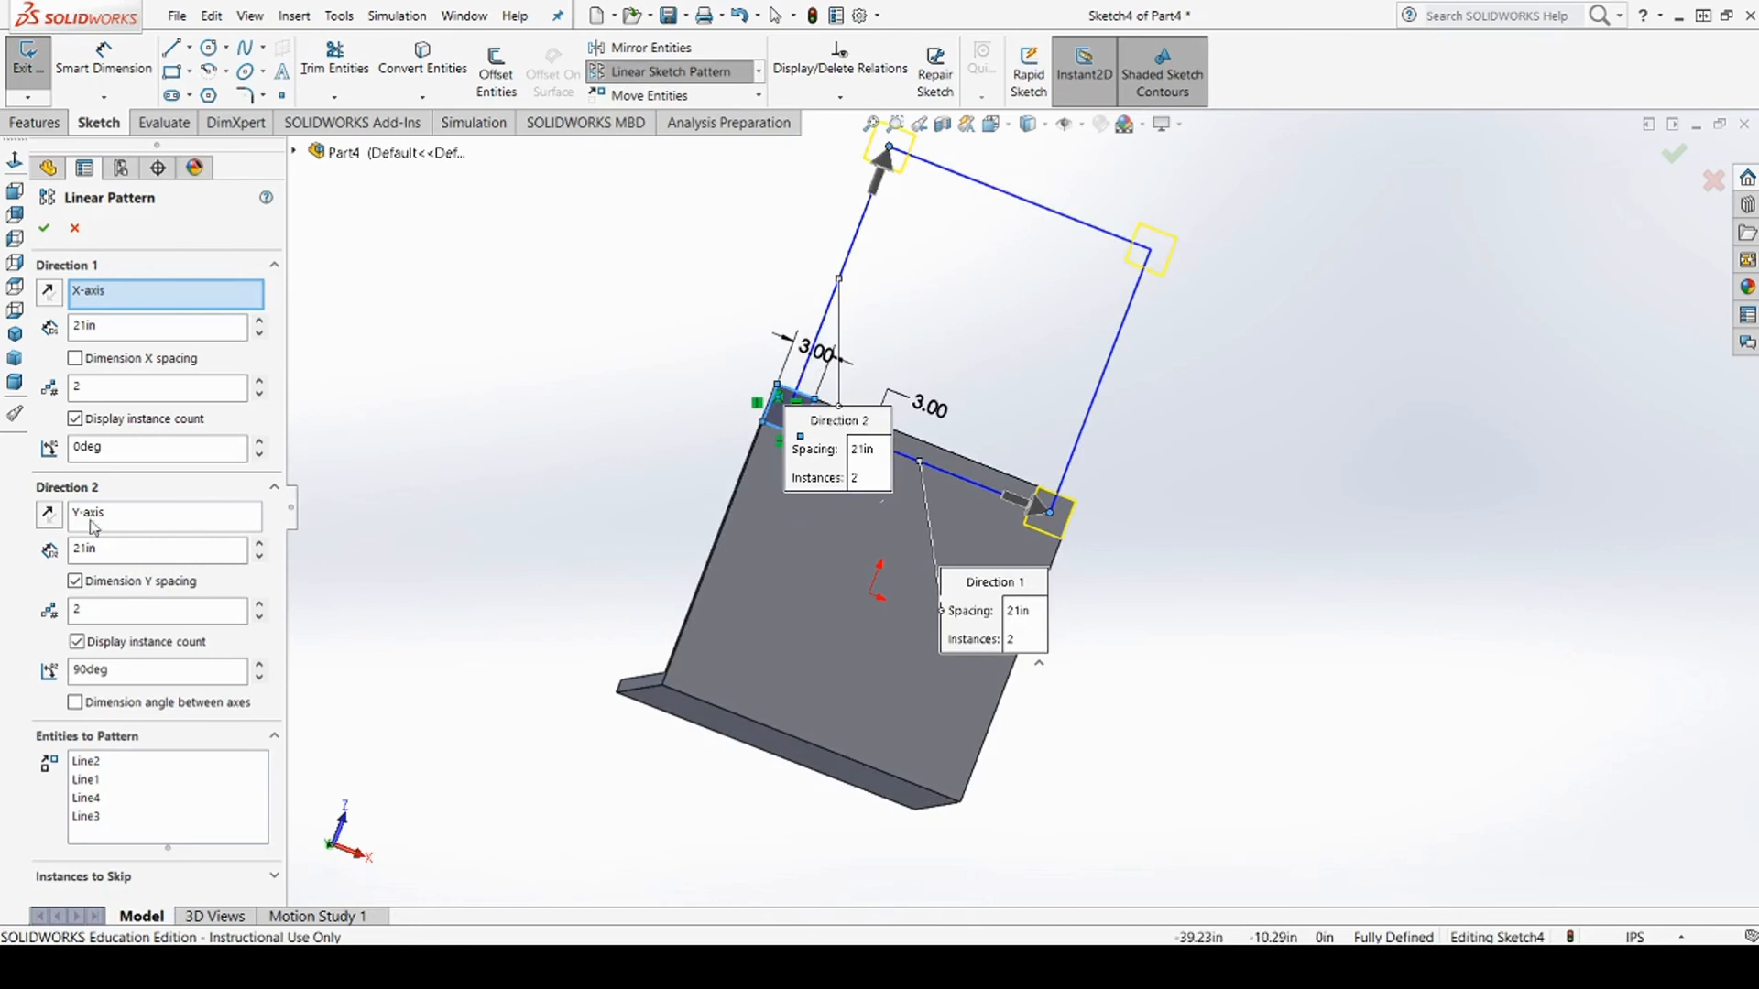
{"action": "left_click", "coordinate": [50, 516]}
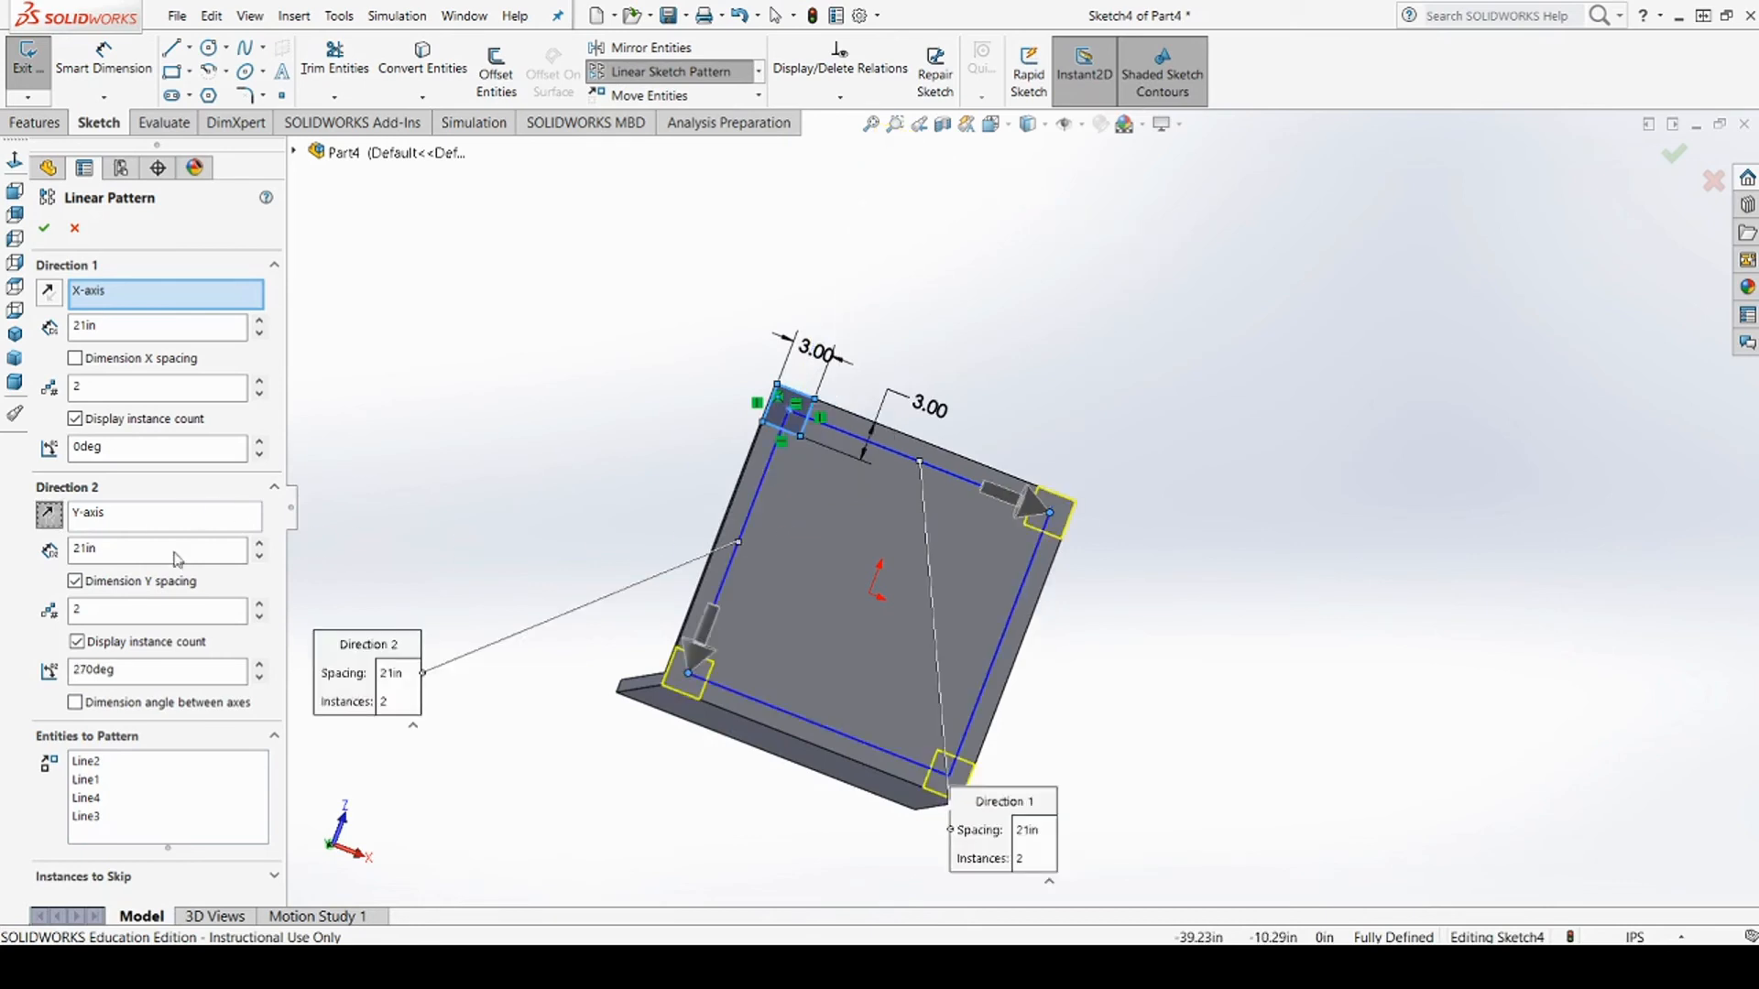
{"action": "mouse_move", "coordinate": [1146, 675]}
{"action": "middle_mouse_down"}
{"action": "mouse_move", "coordinate": [1182, 593]}
{"action": "mouse_move", "coordinate": [1267, 567]}
{"action": "mouse_move", "coordinate": [1190, 647]}
{"action": "mouse_move", "coordinate": [1076, 713]}
{"action": "middle_mouse_up"}
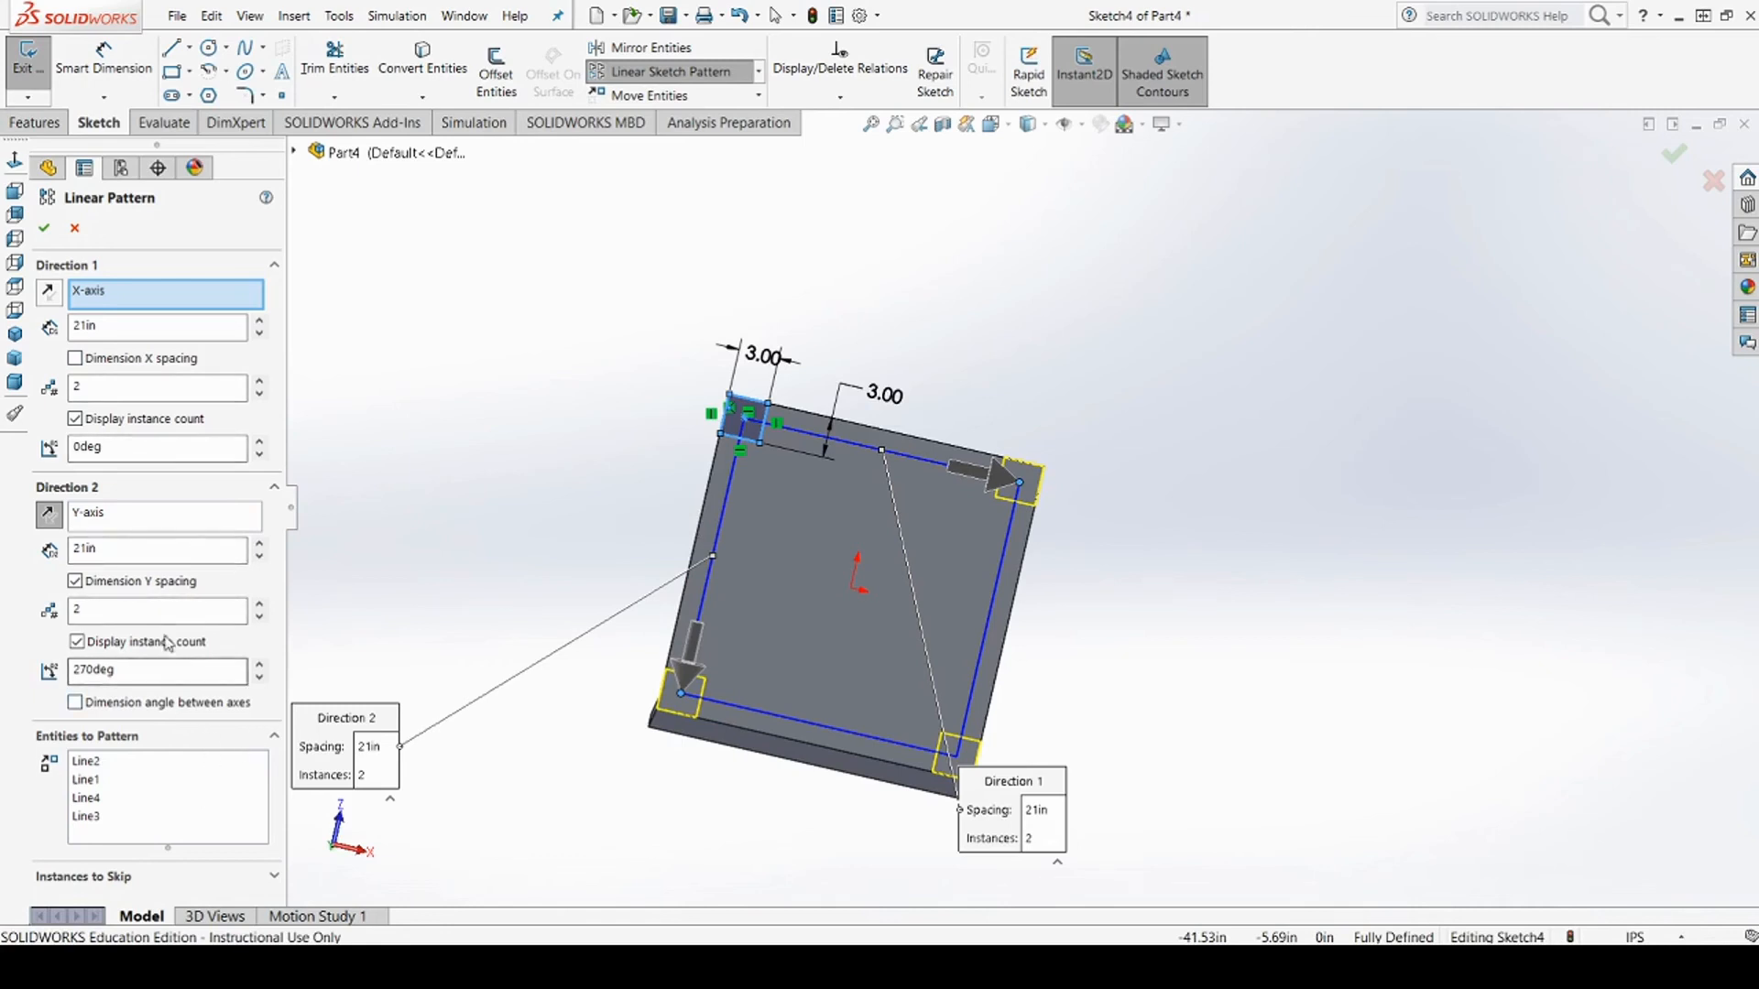
{"action": "left_click", "coordinate": [46, 231]}
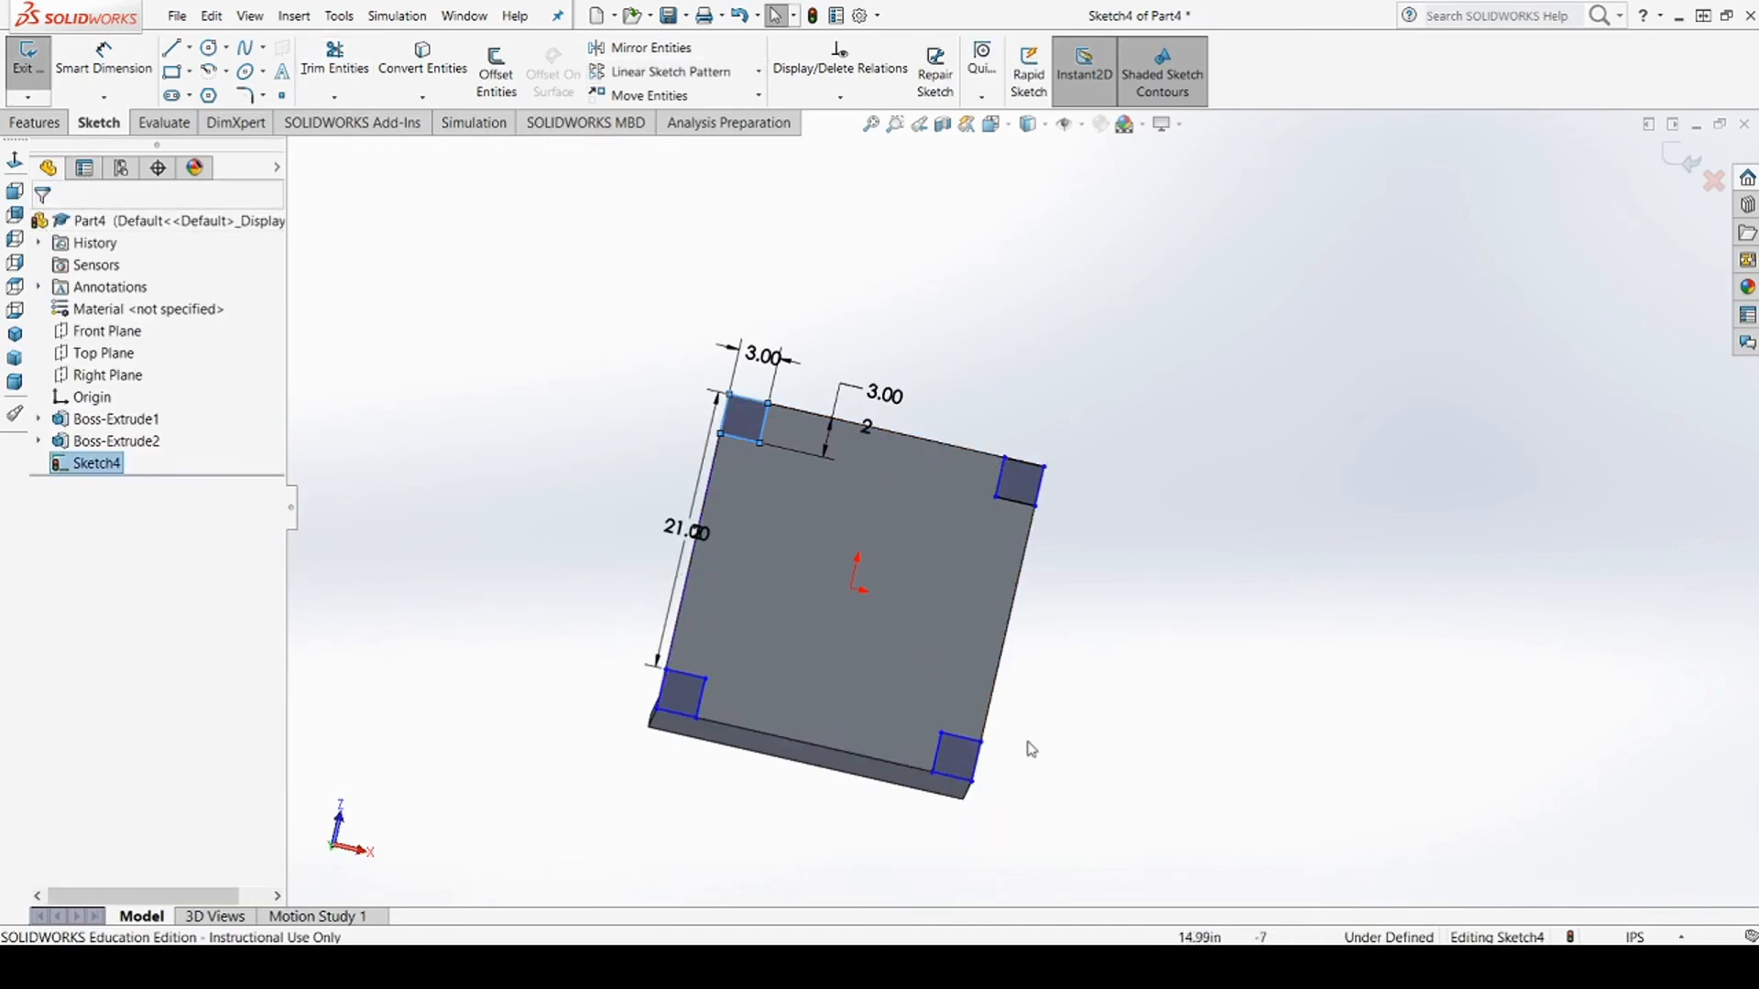
{"action": "left_click", "coordinate": [1162, 752]}
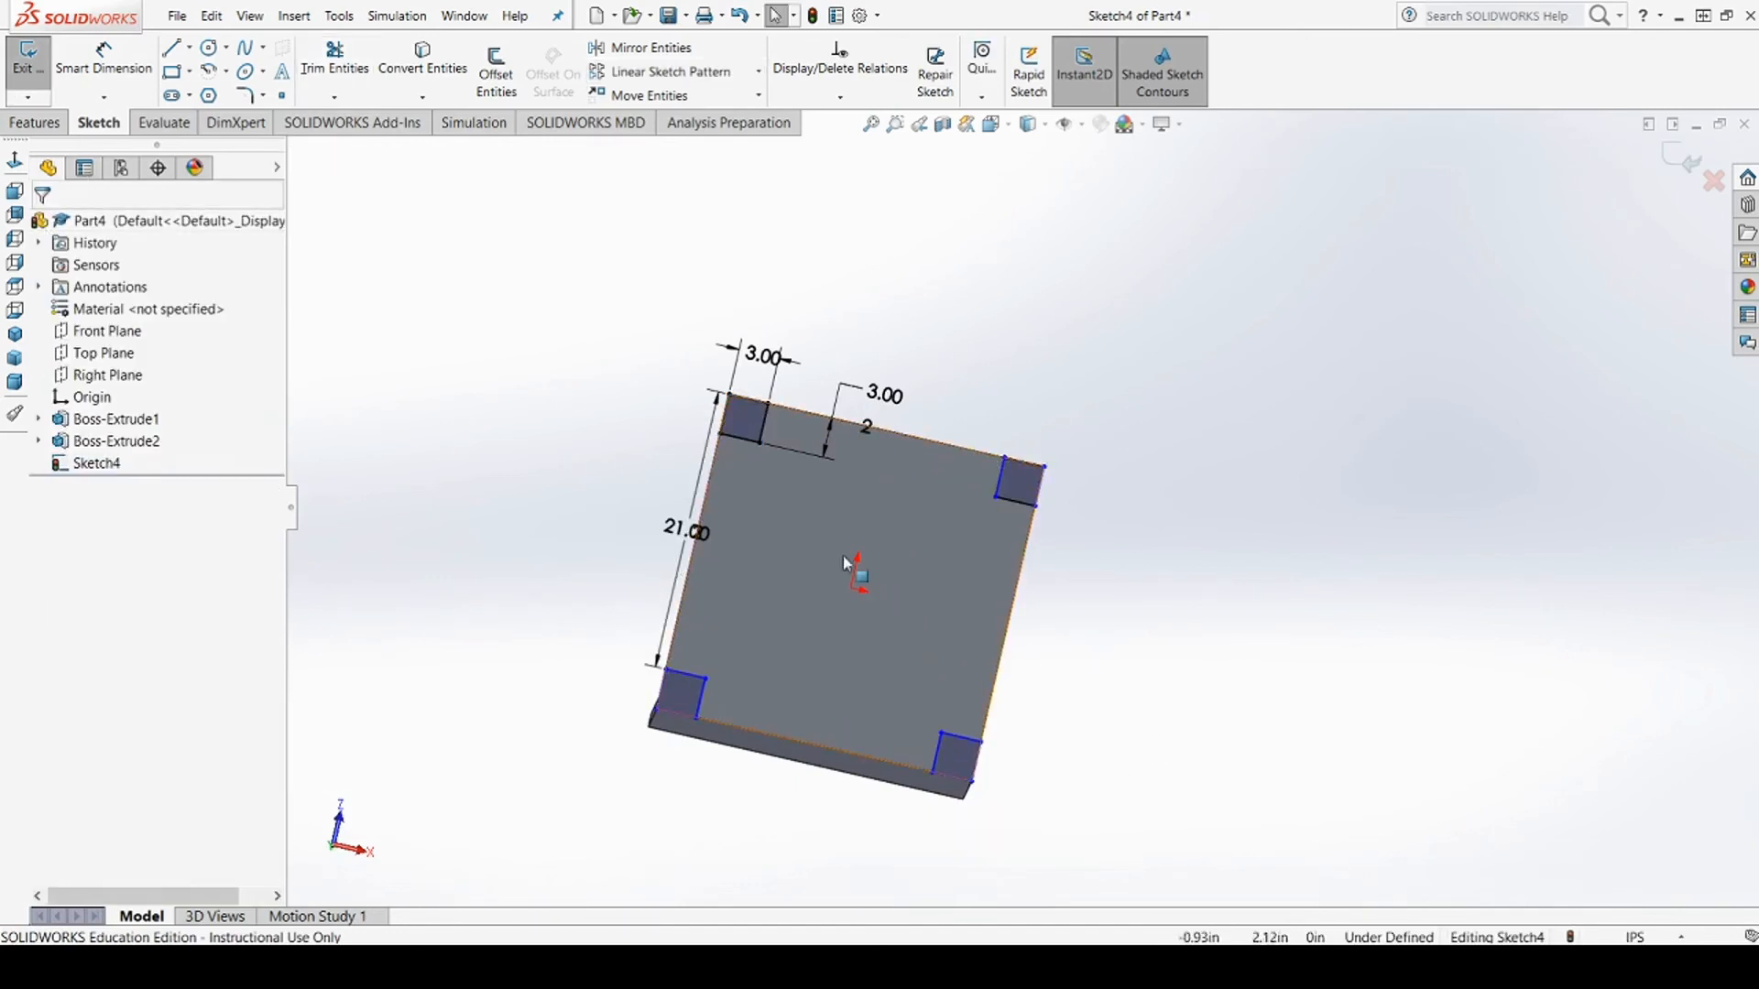
Examine the relations on the original 3 in corner square's inner horizontal edge and its link to the patterned squares
{"action": "left_click", "coordinate": [763, 449]}
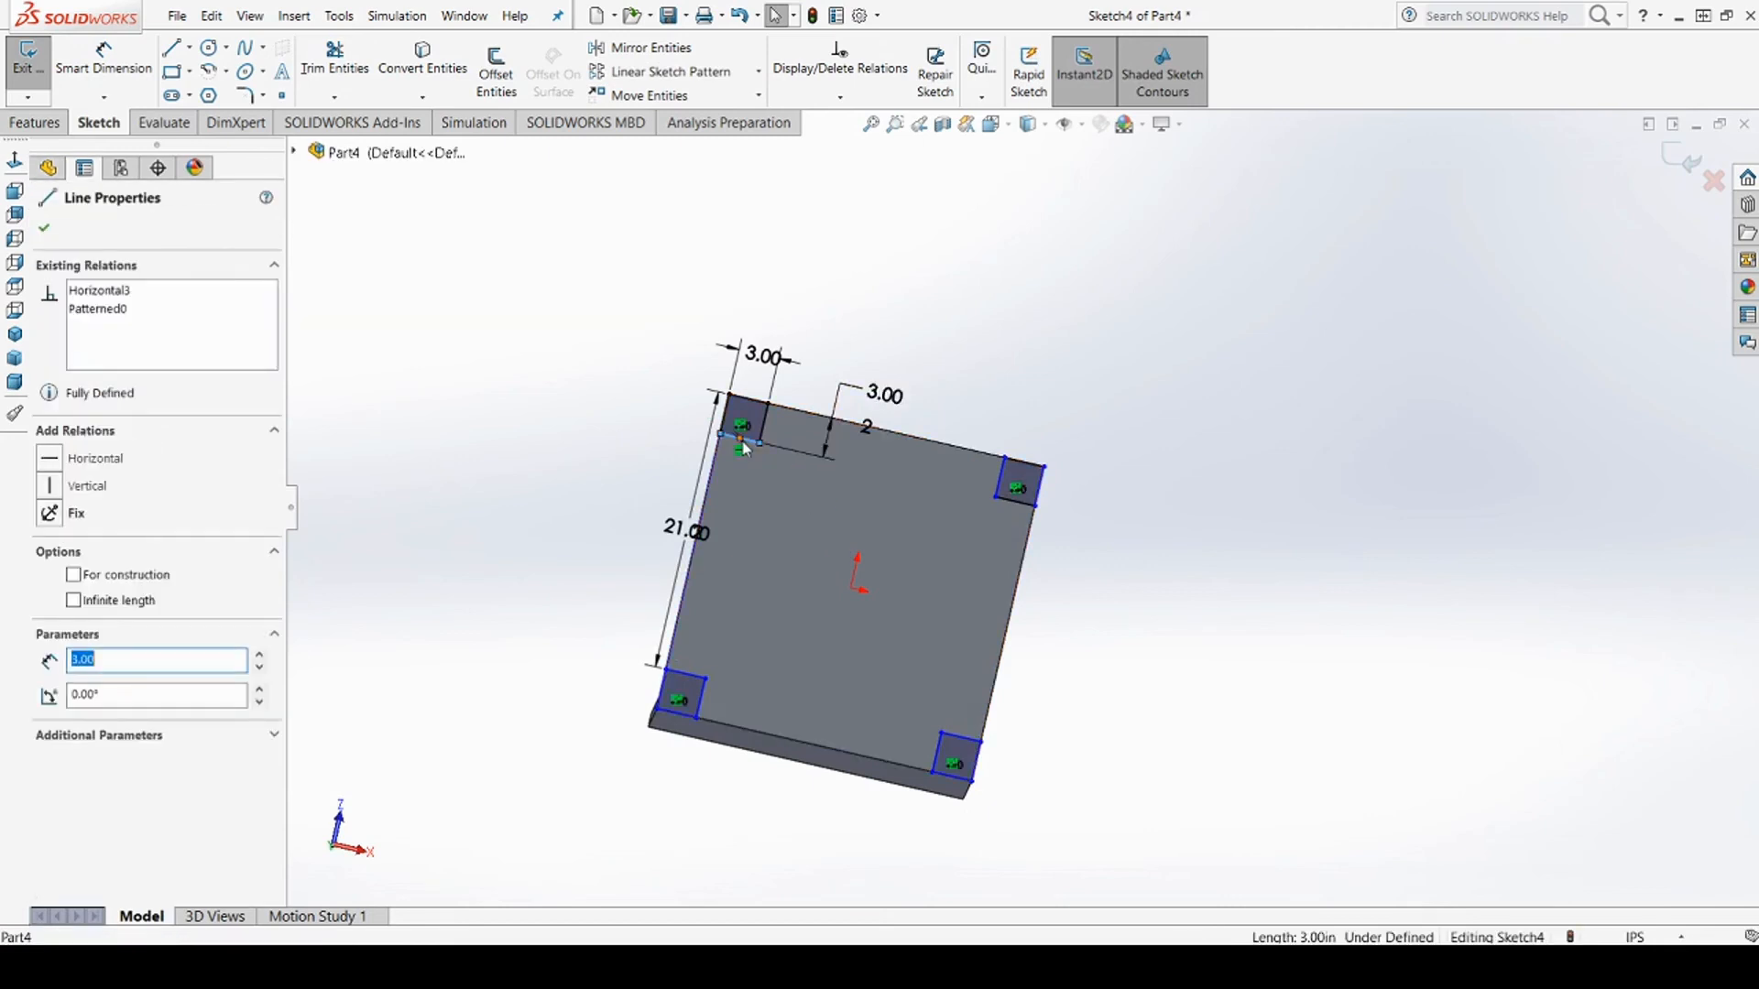
{"action": "left_click", "coordinate": [1302, 679]}
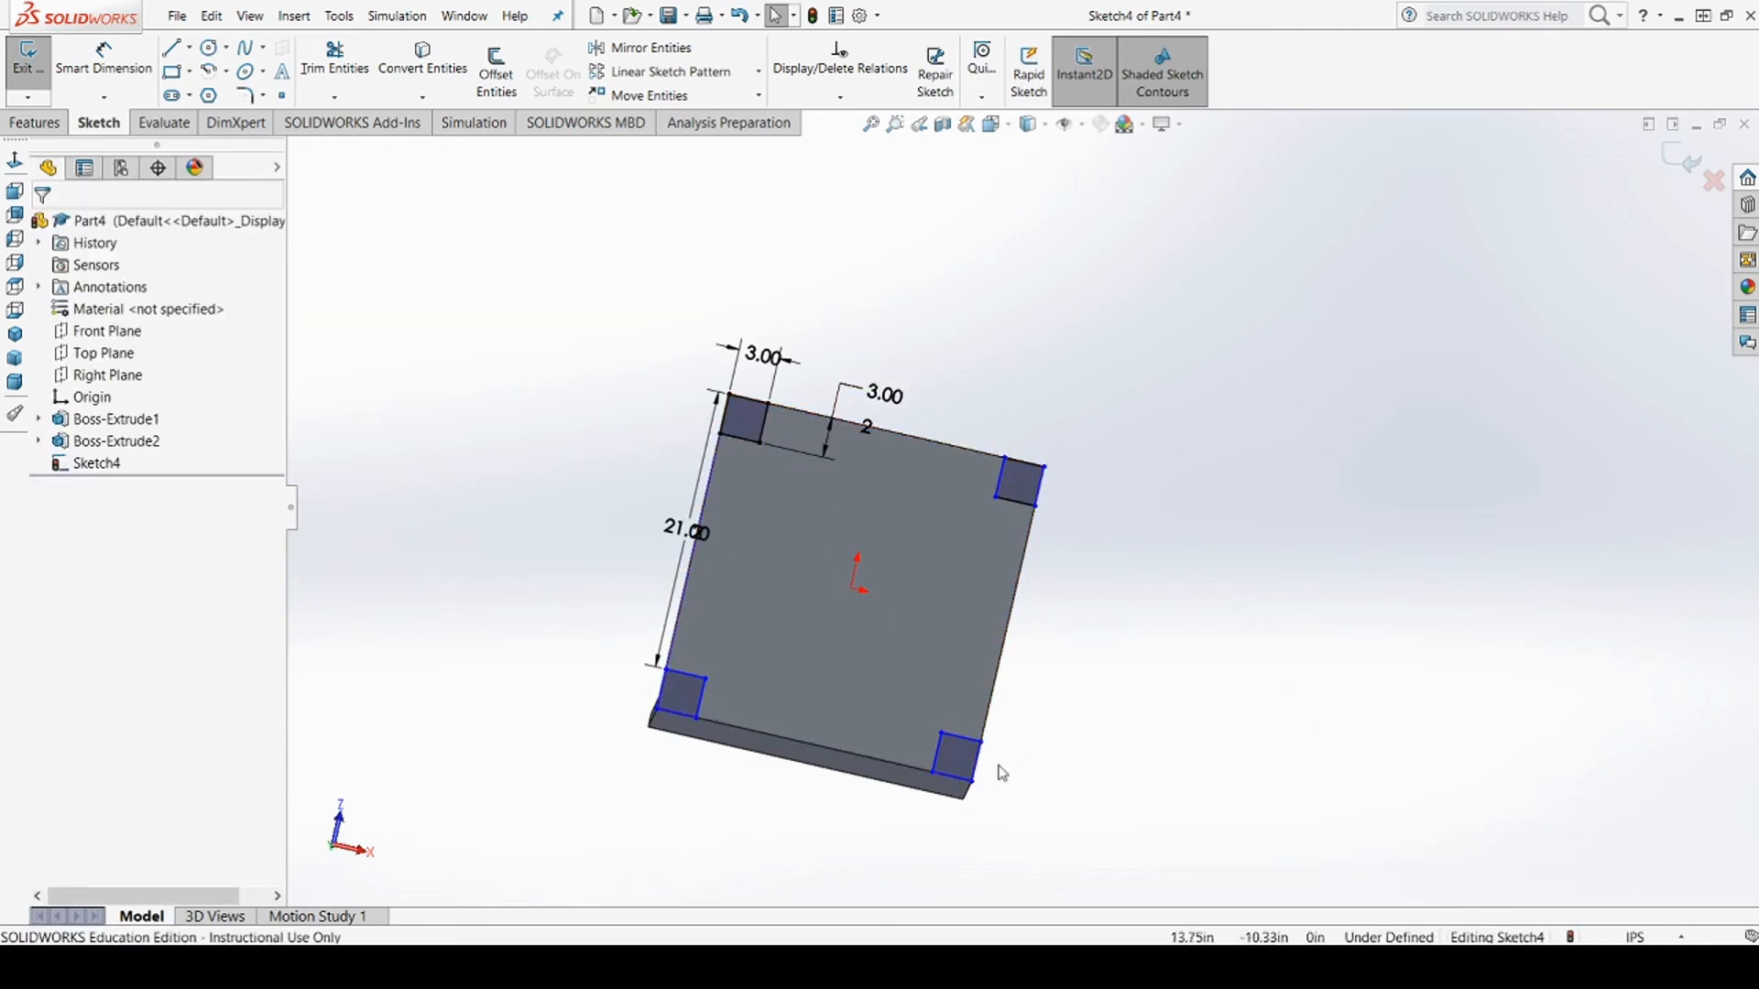
{"action": "scroll", "coordinate": [791, 449], "scroll_direction": "up", "scroll_amount": 1}
{"action": "scroll", "coordinate": [811, 458], "scroll_direction": "down", "scroll_amount": 3}
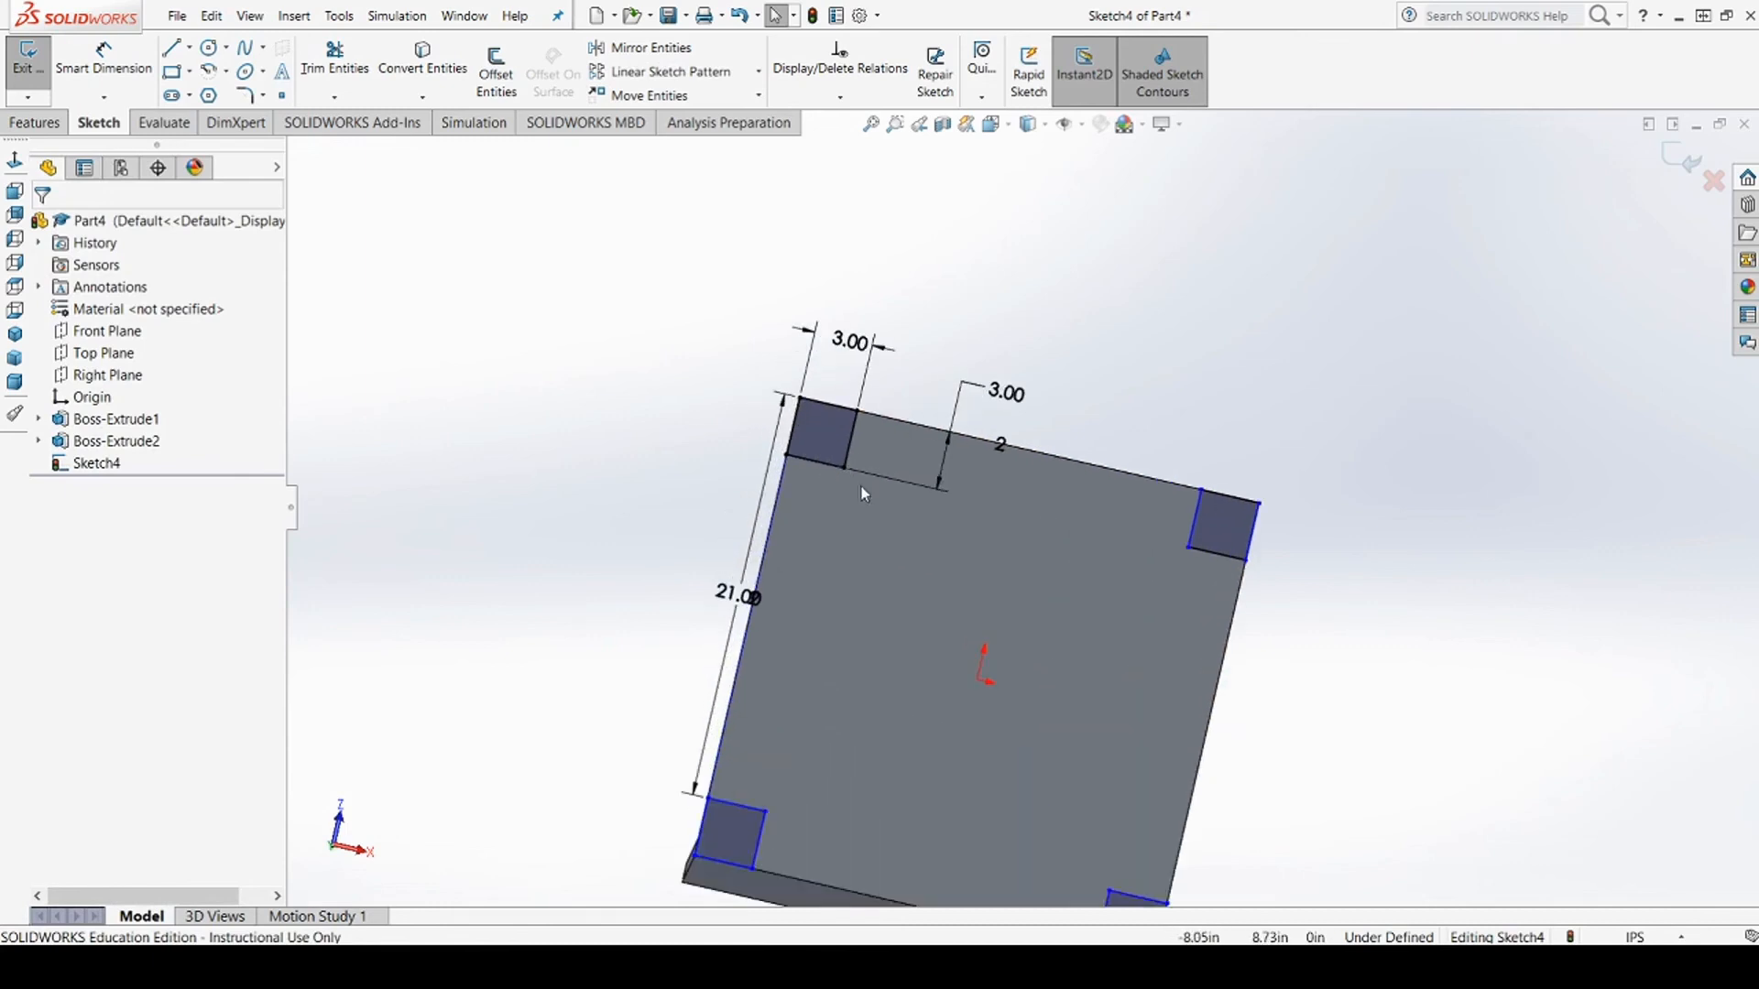
{"action": "left_click", "coordinate": [831, 471]}
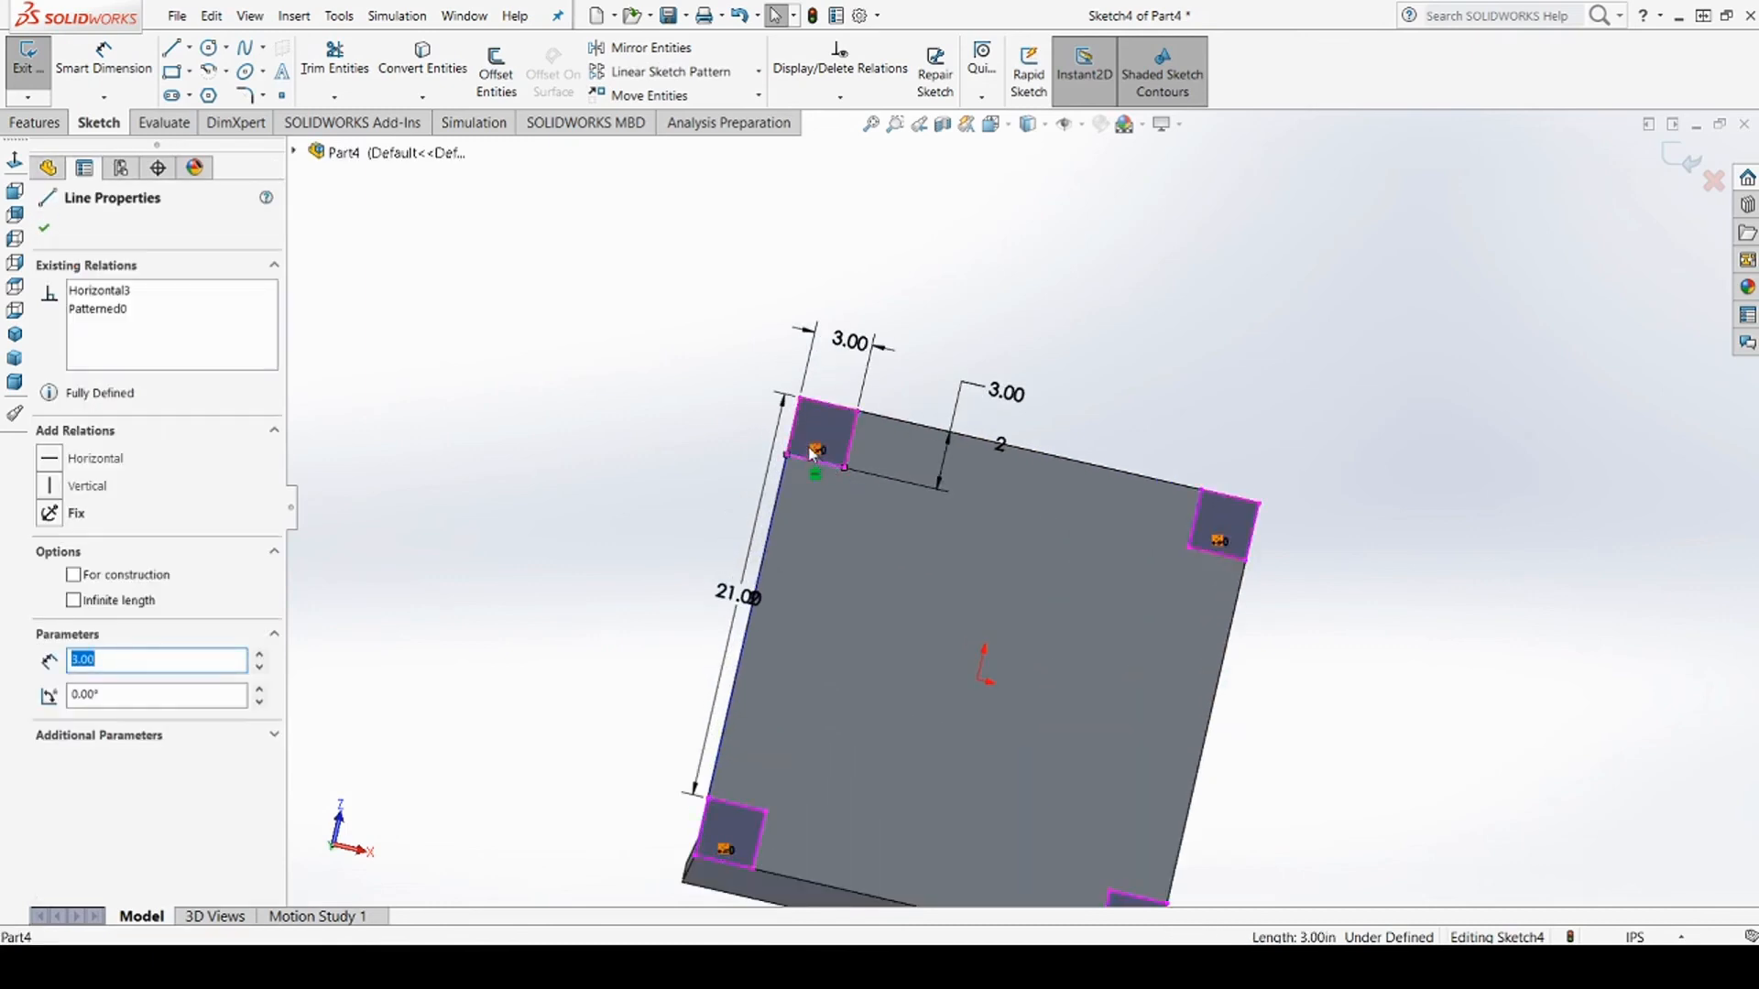
{"action": "scroll", "coordinate": [818, 458], "scroll_direction": "up", "scroll_amount": 1}
{"action": "scroll", "coordinate": [859, 495], "scroll_direction": "down", "scroll_amount": 4}
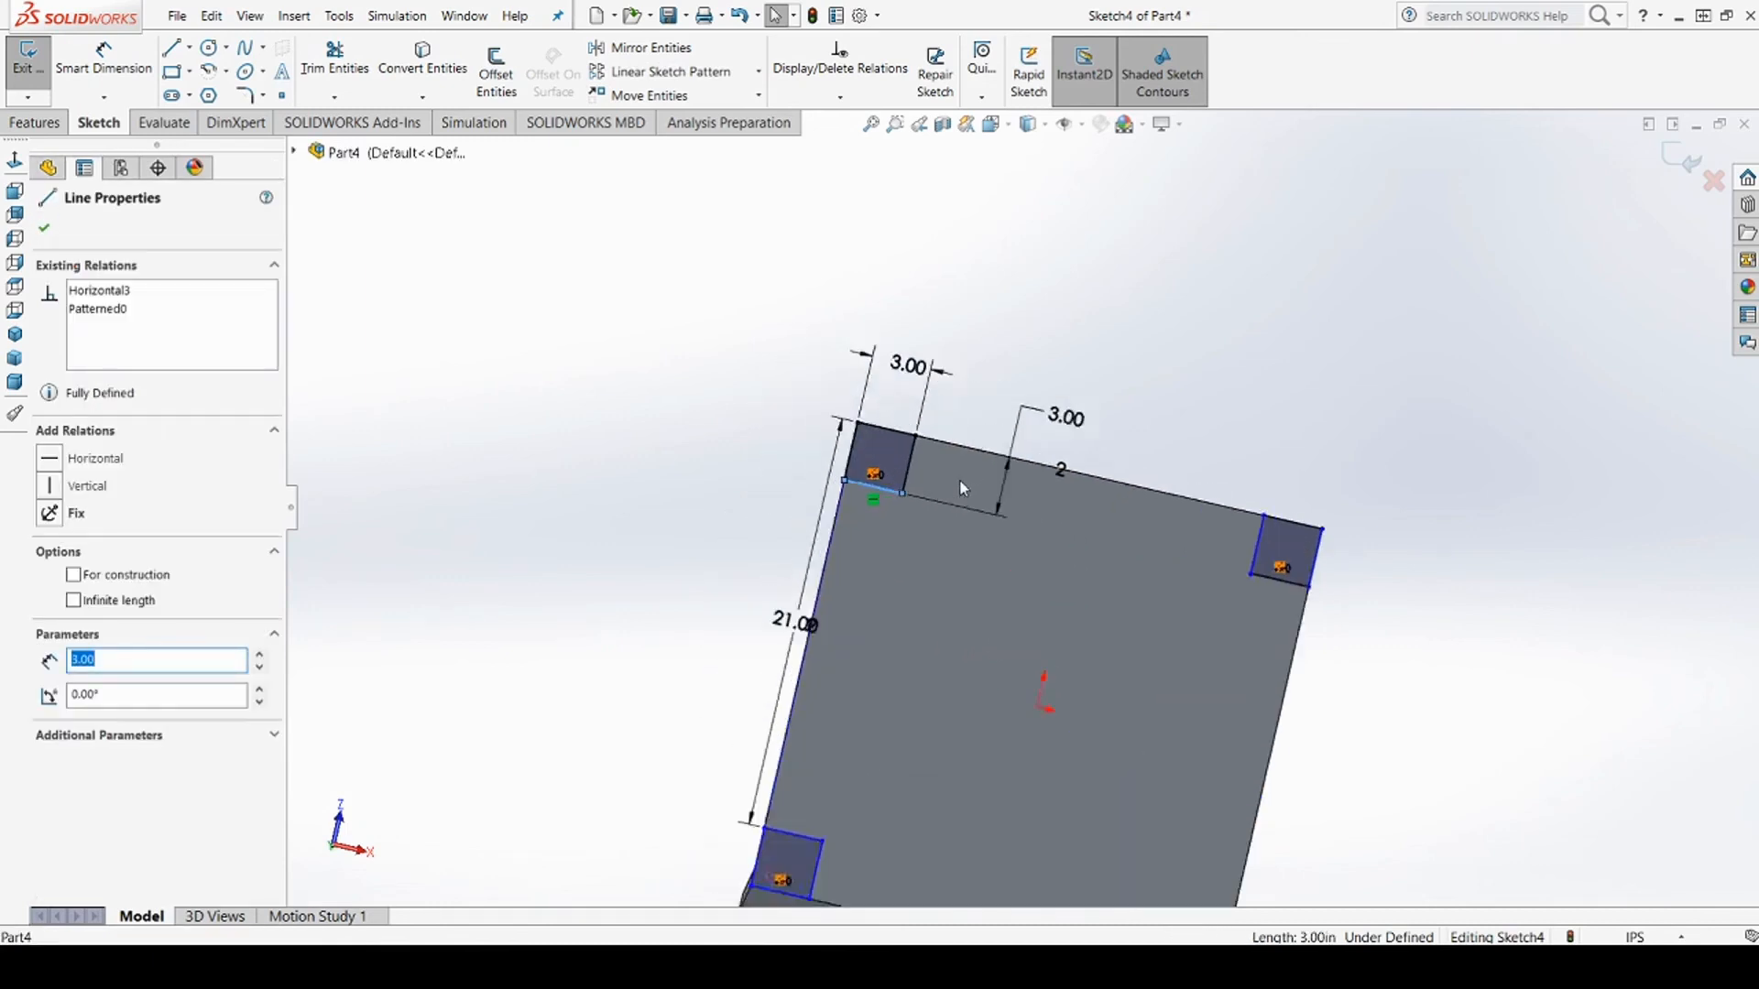
{"action": "double_click", "coordinate": [858, 495]}
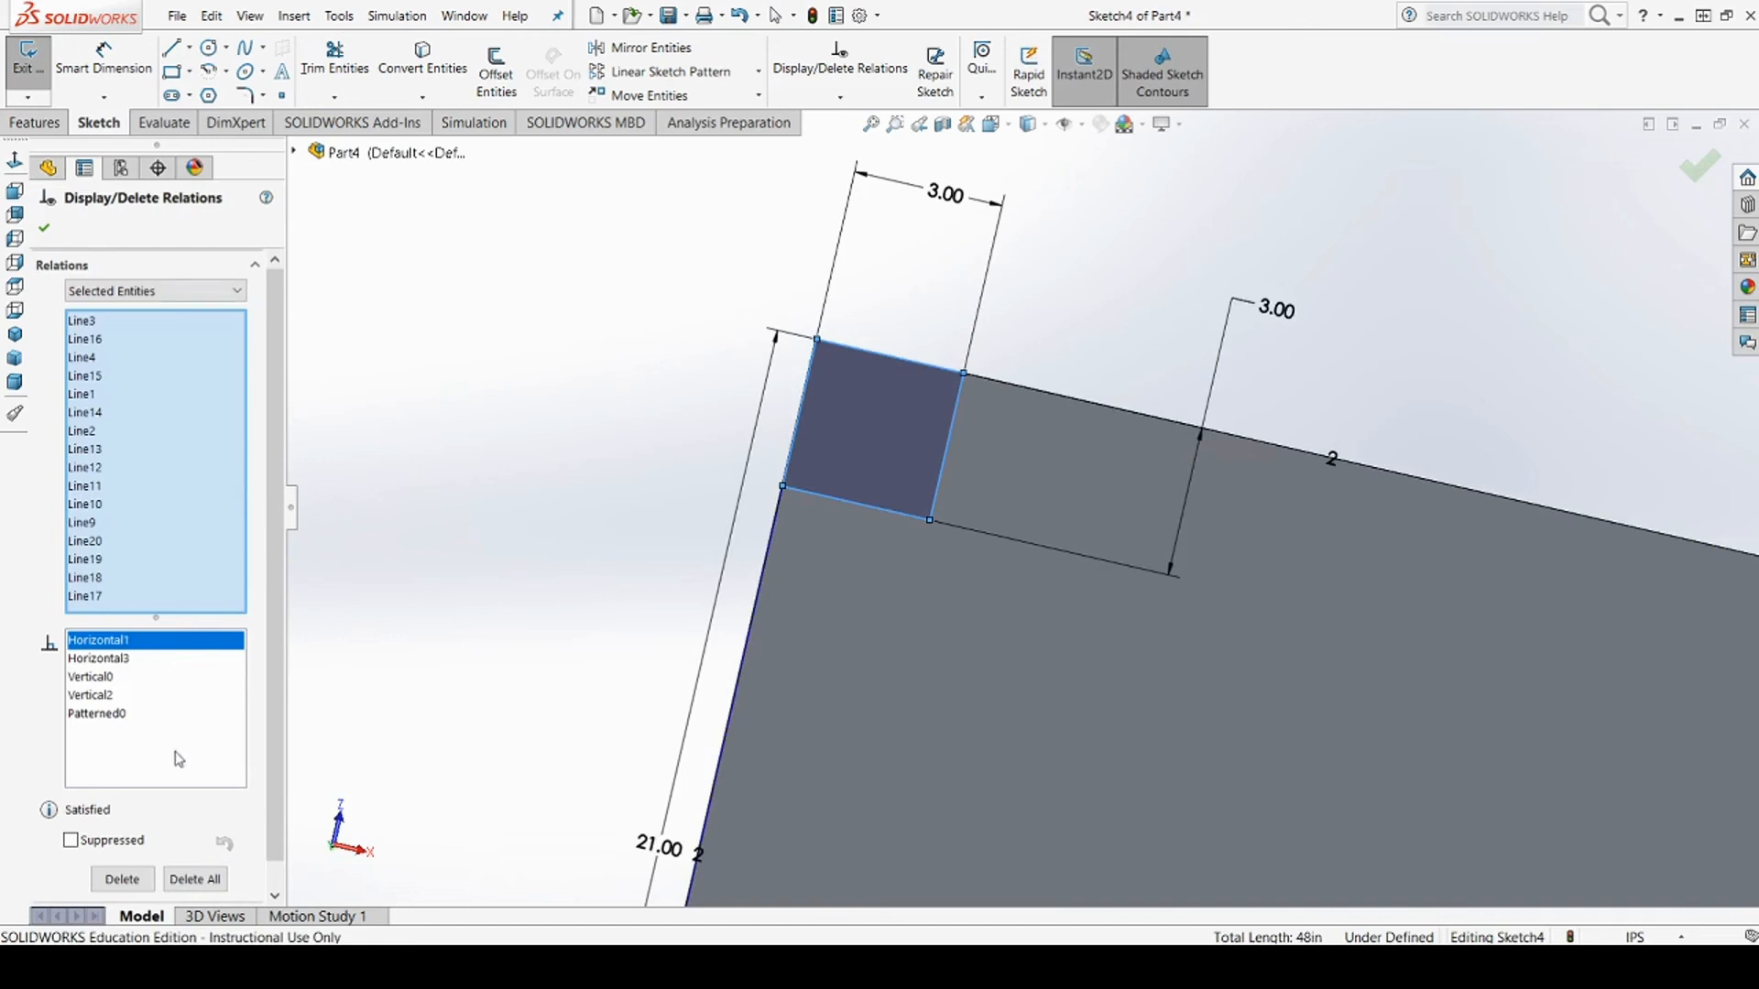
{"action": "key", "text": "Escape"}
{"action": "left_click", "coordinate": [876, 507]}
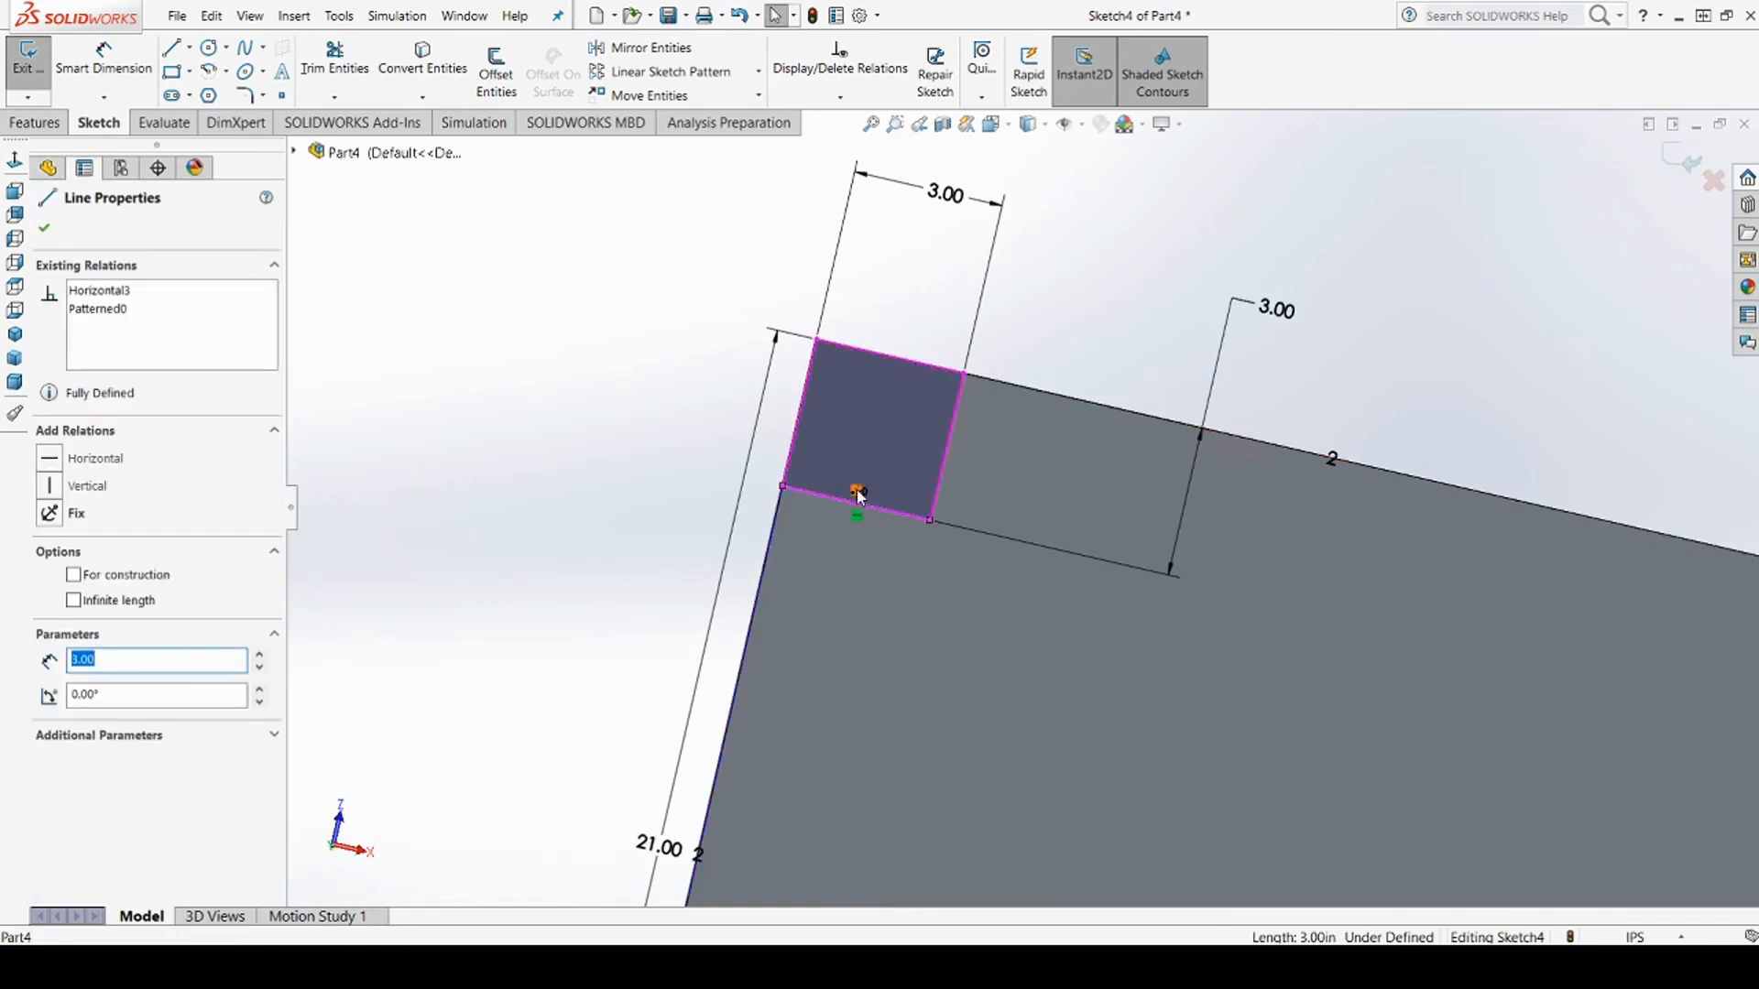
Review the linear pattern's settings through the Patterned relation on the original corner square's inner horizontal edge
{"action": "key", "text": "Escape"}
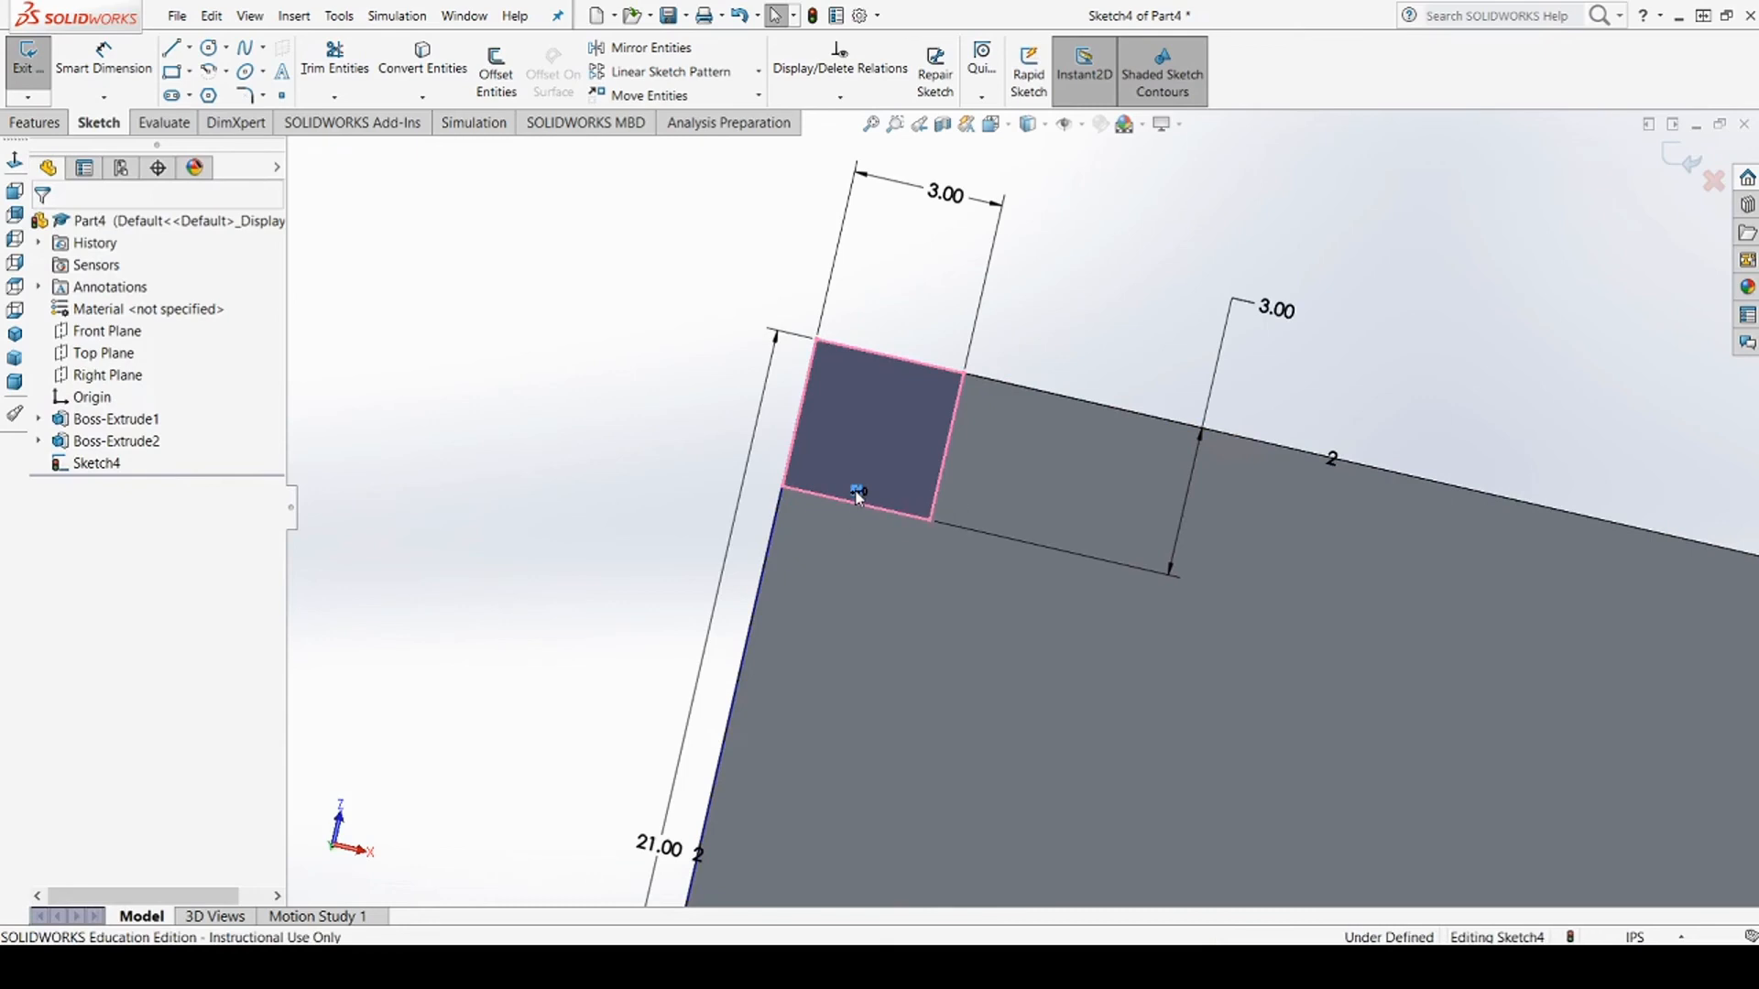
{"action": "left_click", "coordinate": [837, 503]}
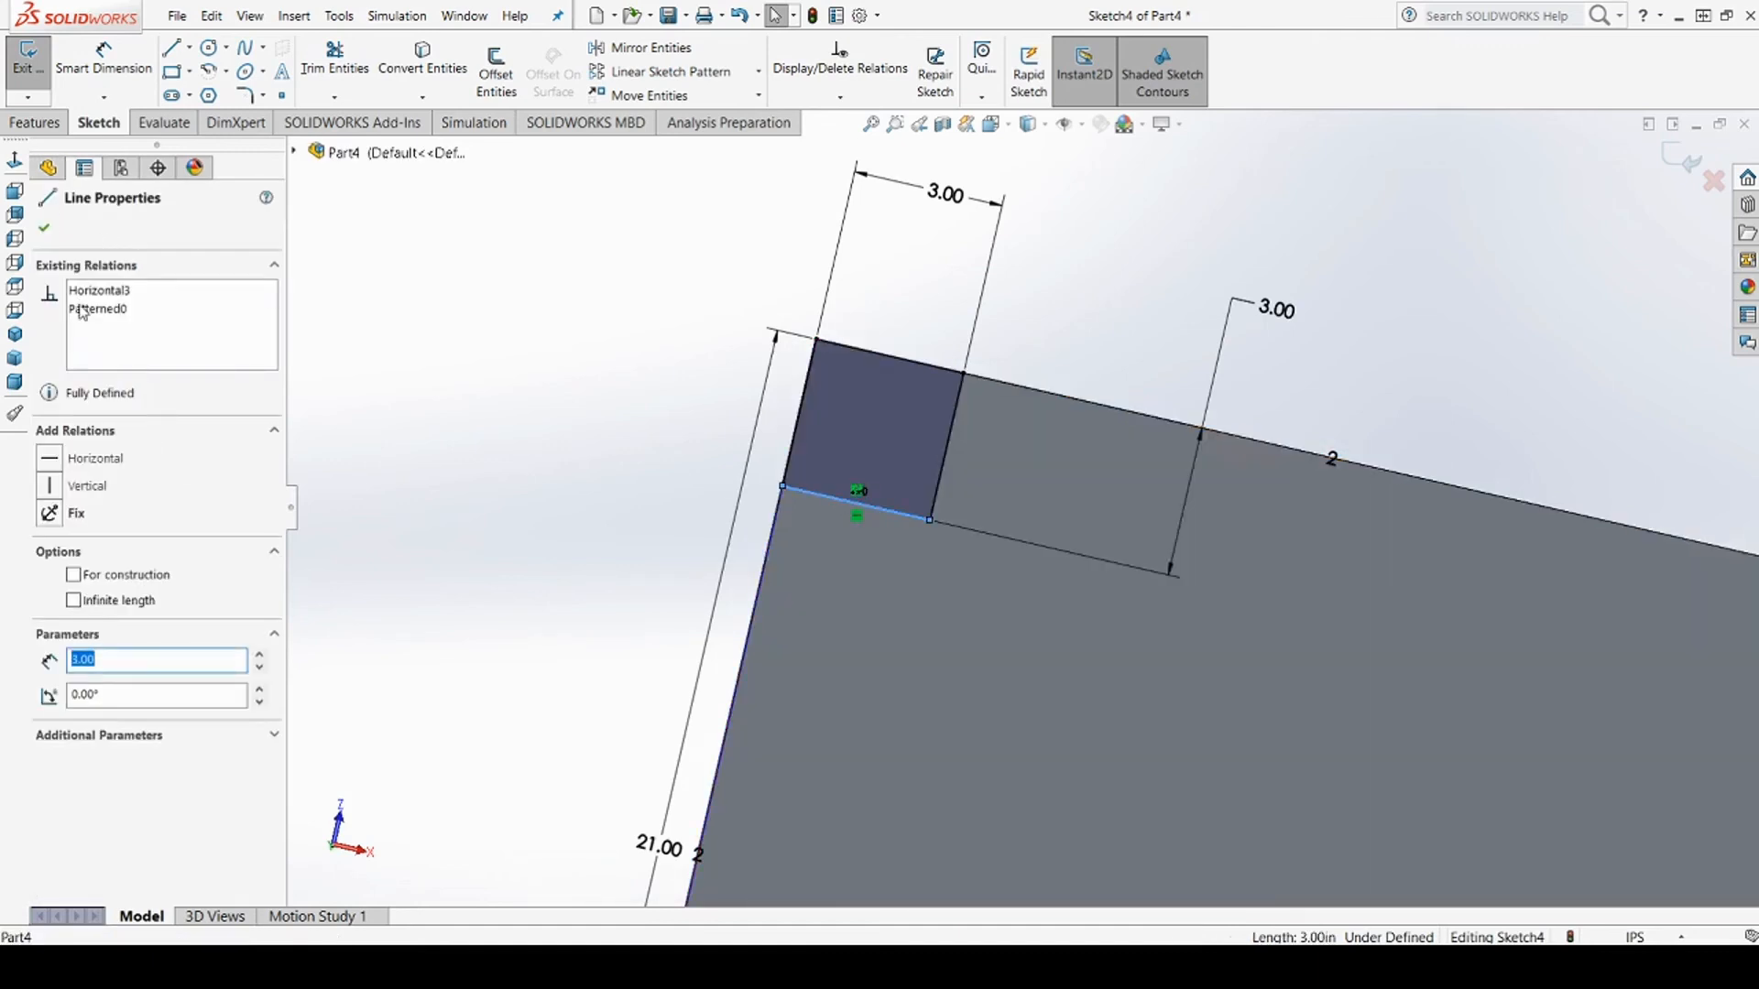
{"action": "left_click", "coordinate": [90, 312]}
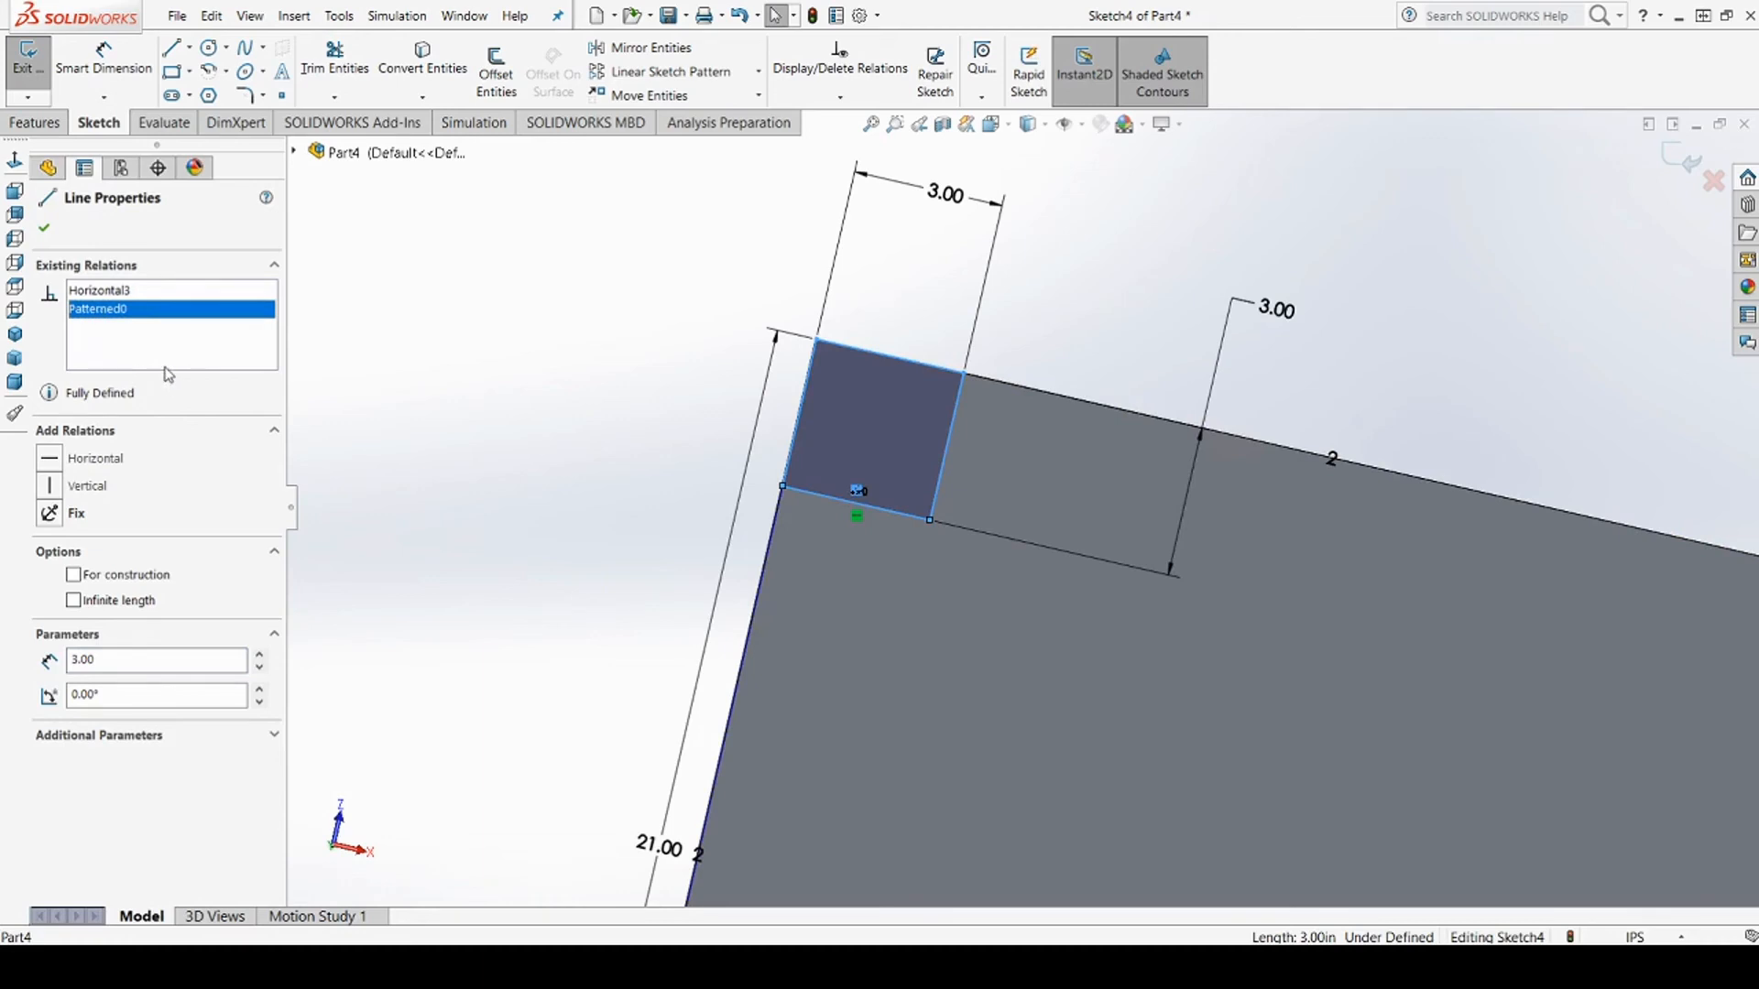
{"action": "scroll", "coordinate": [1499, 673], "scroll_direction": "down", "scroll_amount": 4}
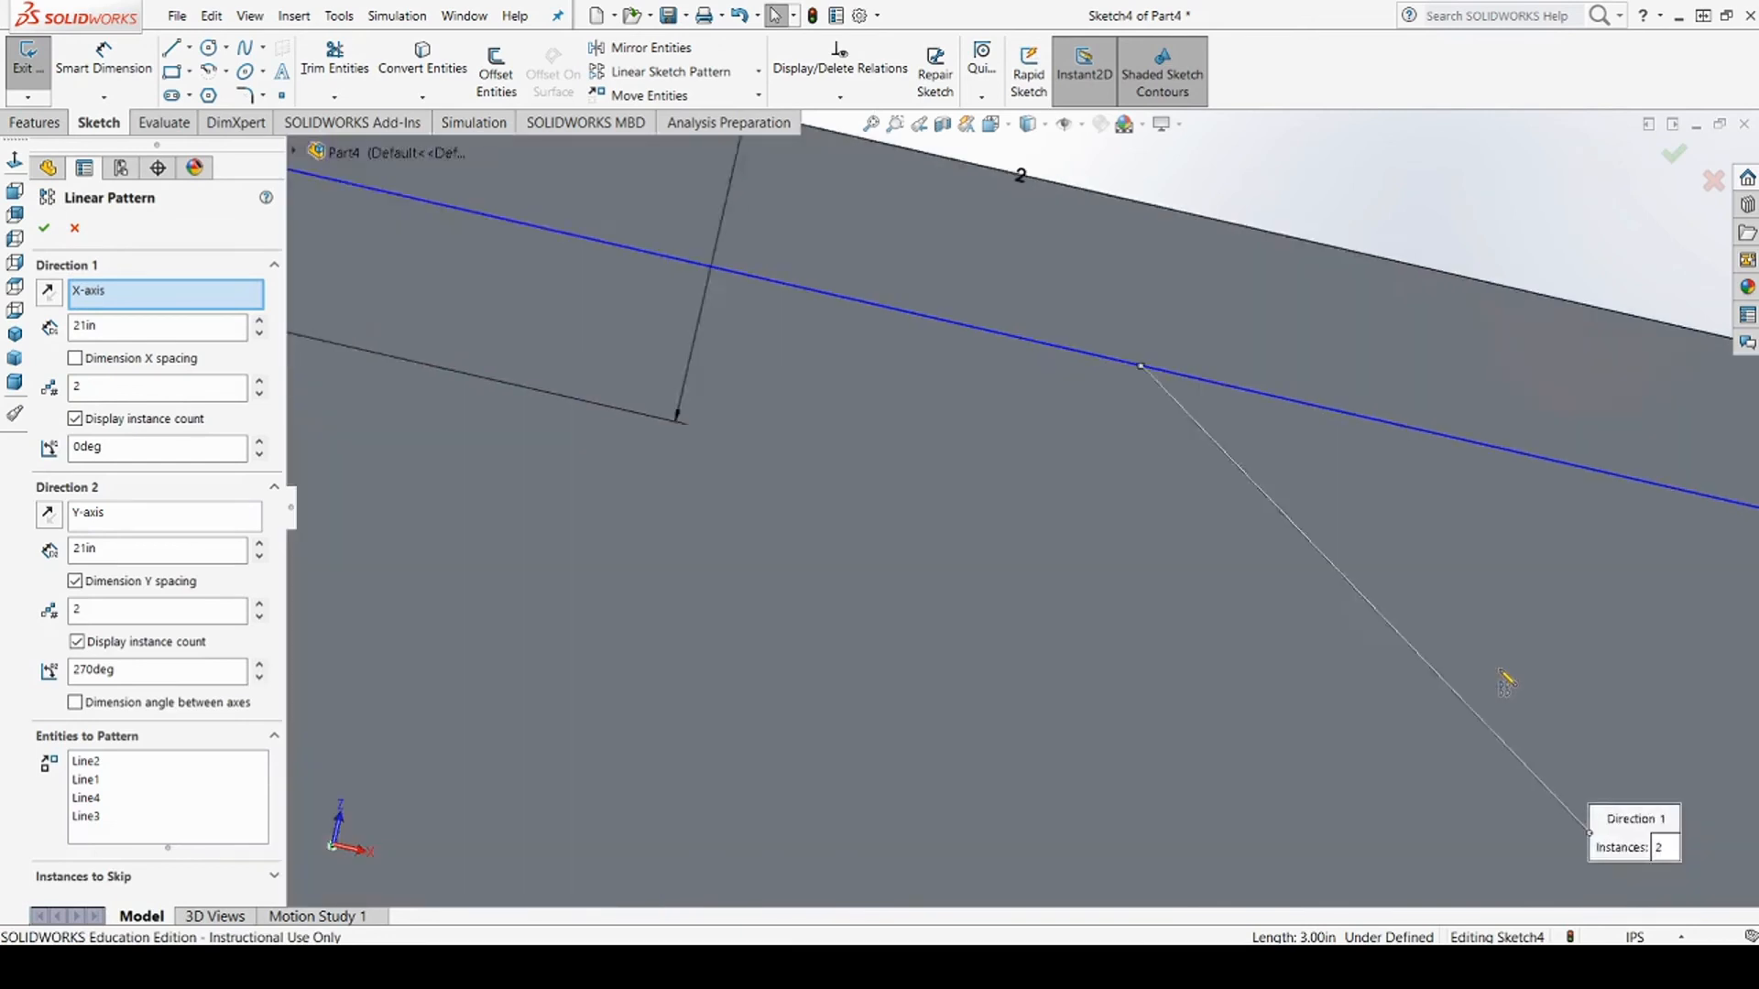
{"action": "scroll", "coordinate": [1504, 688], "scroll_direction": "up", "scroll_amount": 5}
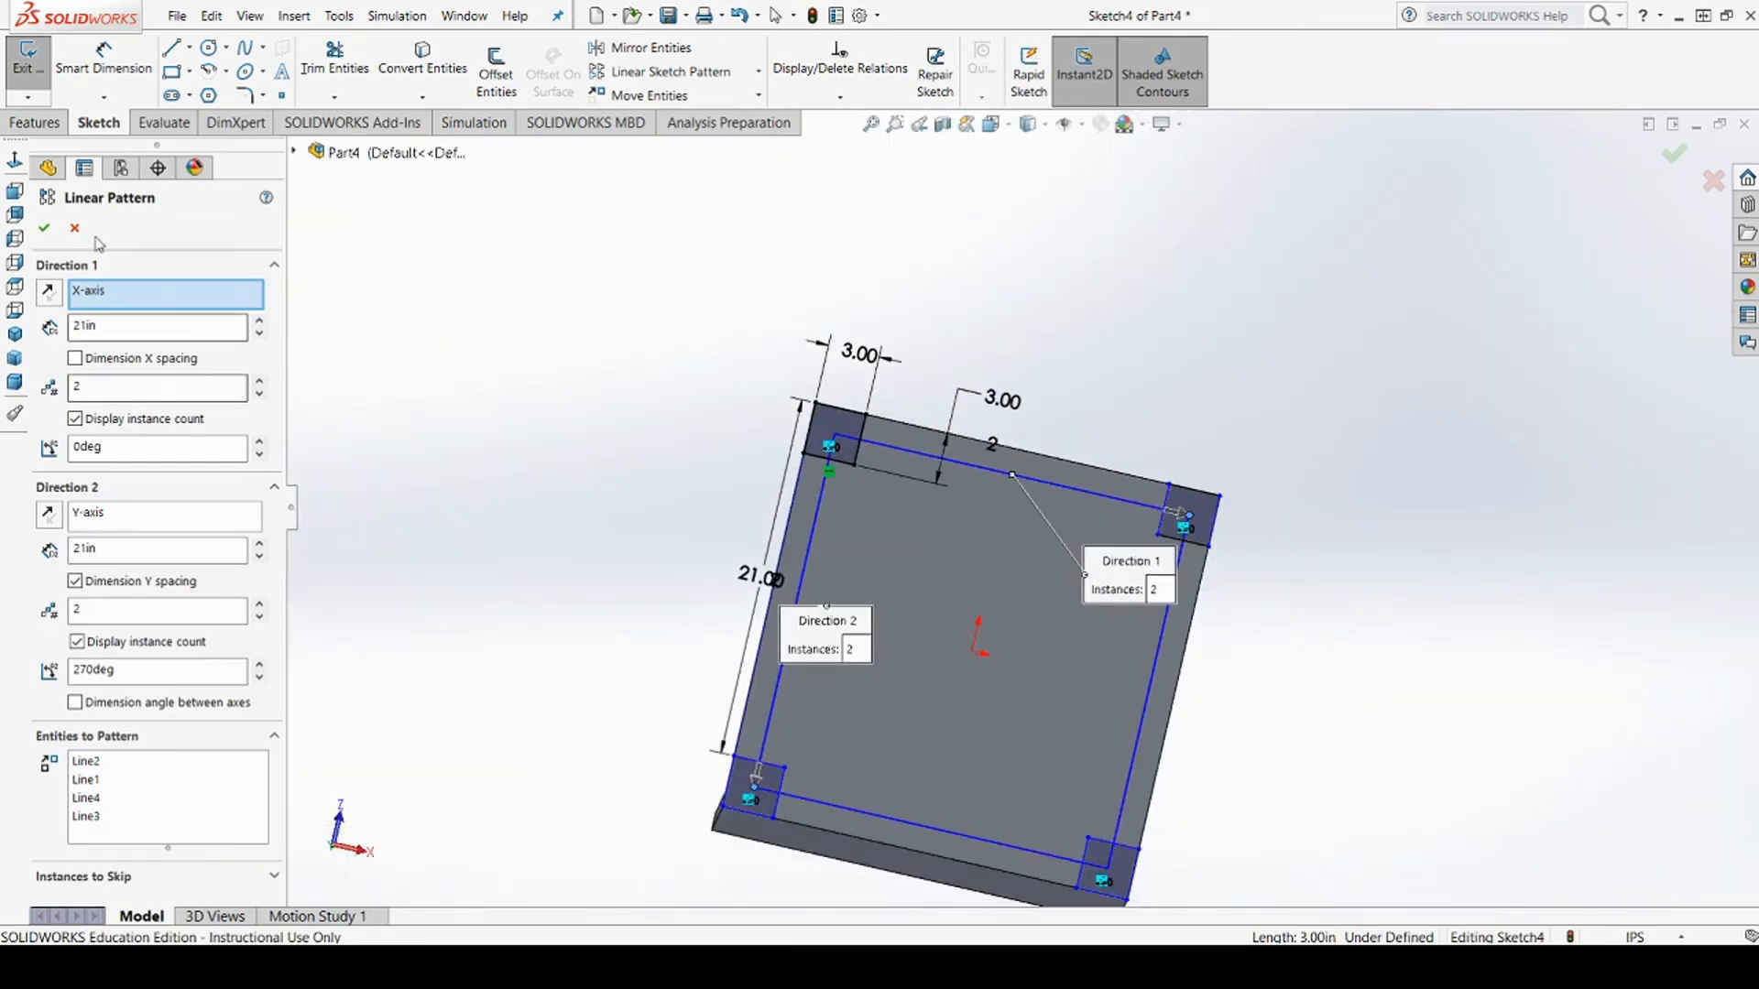
{"action": "left_click", "coordinate": [43, 227]}
Extrude the four 3 in corner squares 24 in away from the plate's underside as legs, merged with the body
{"action": "middle_click_drag", "start_coordinate": [503, 381], "coordinate": [593, 267]}
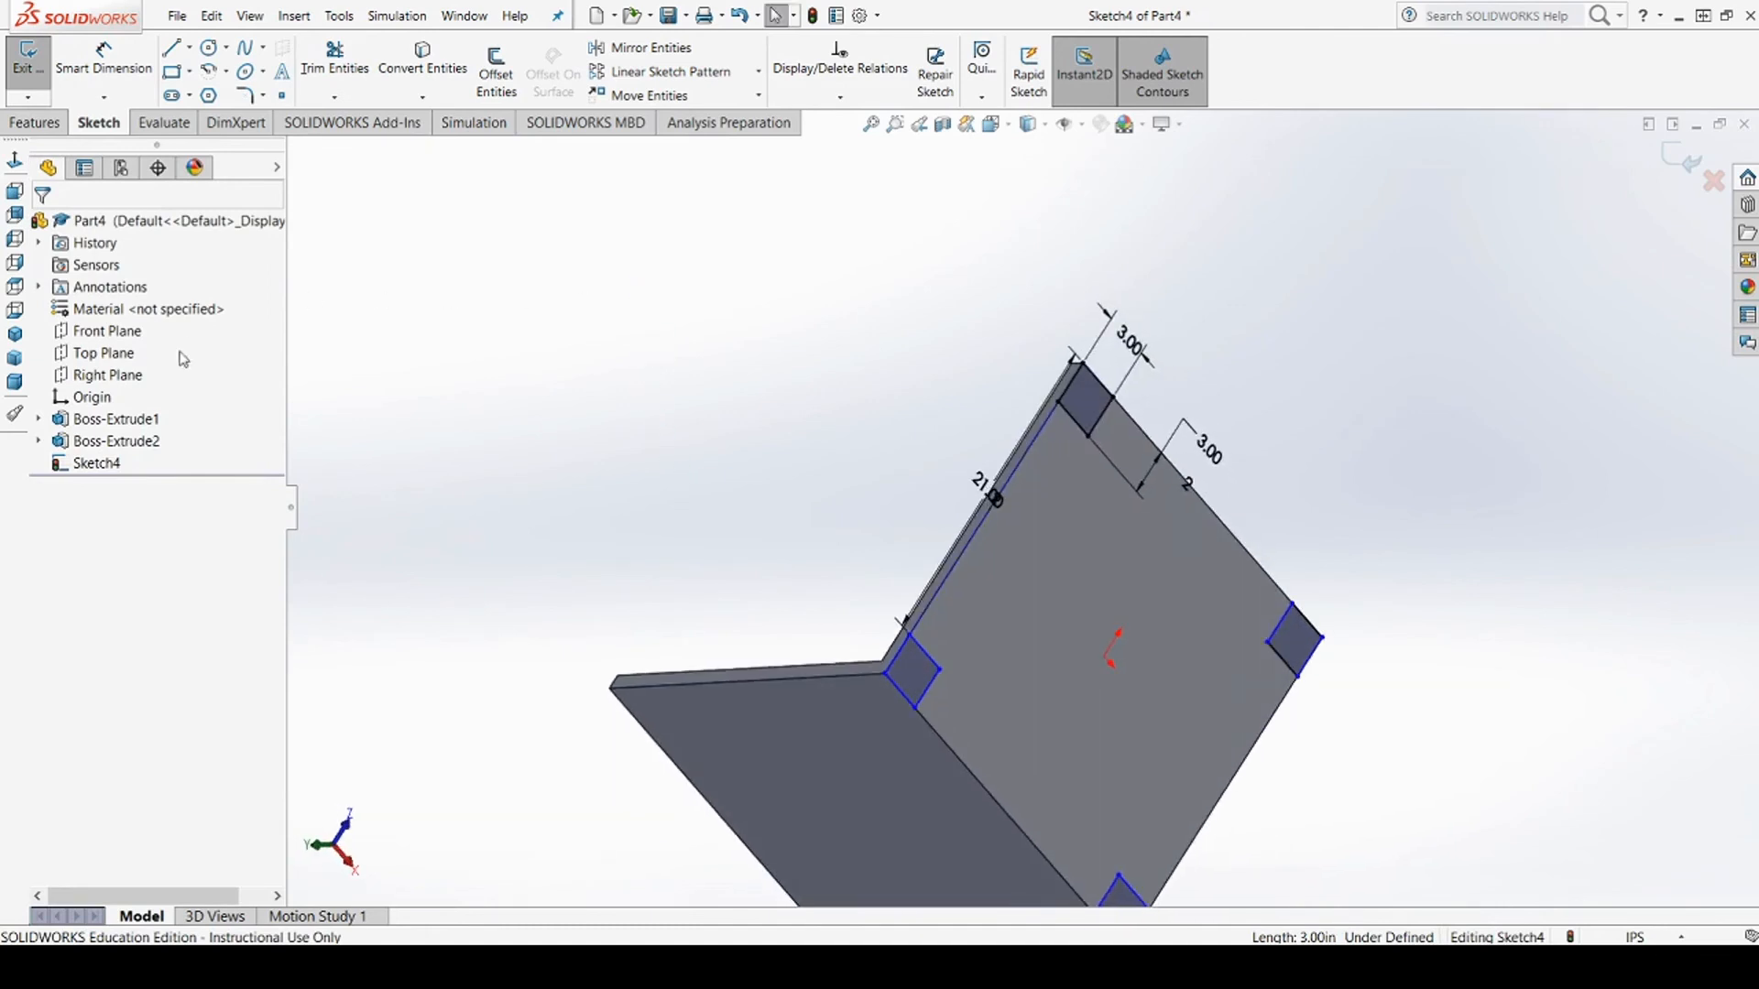
{"action": "left_click", "coordinate": [34, 123]}
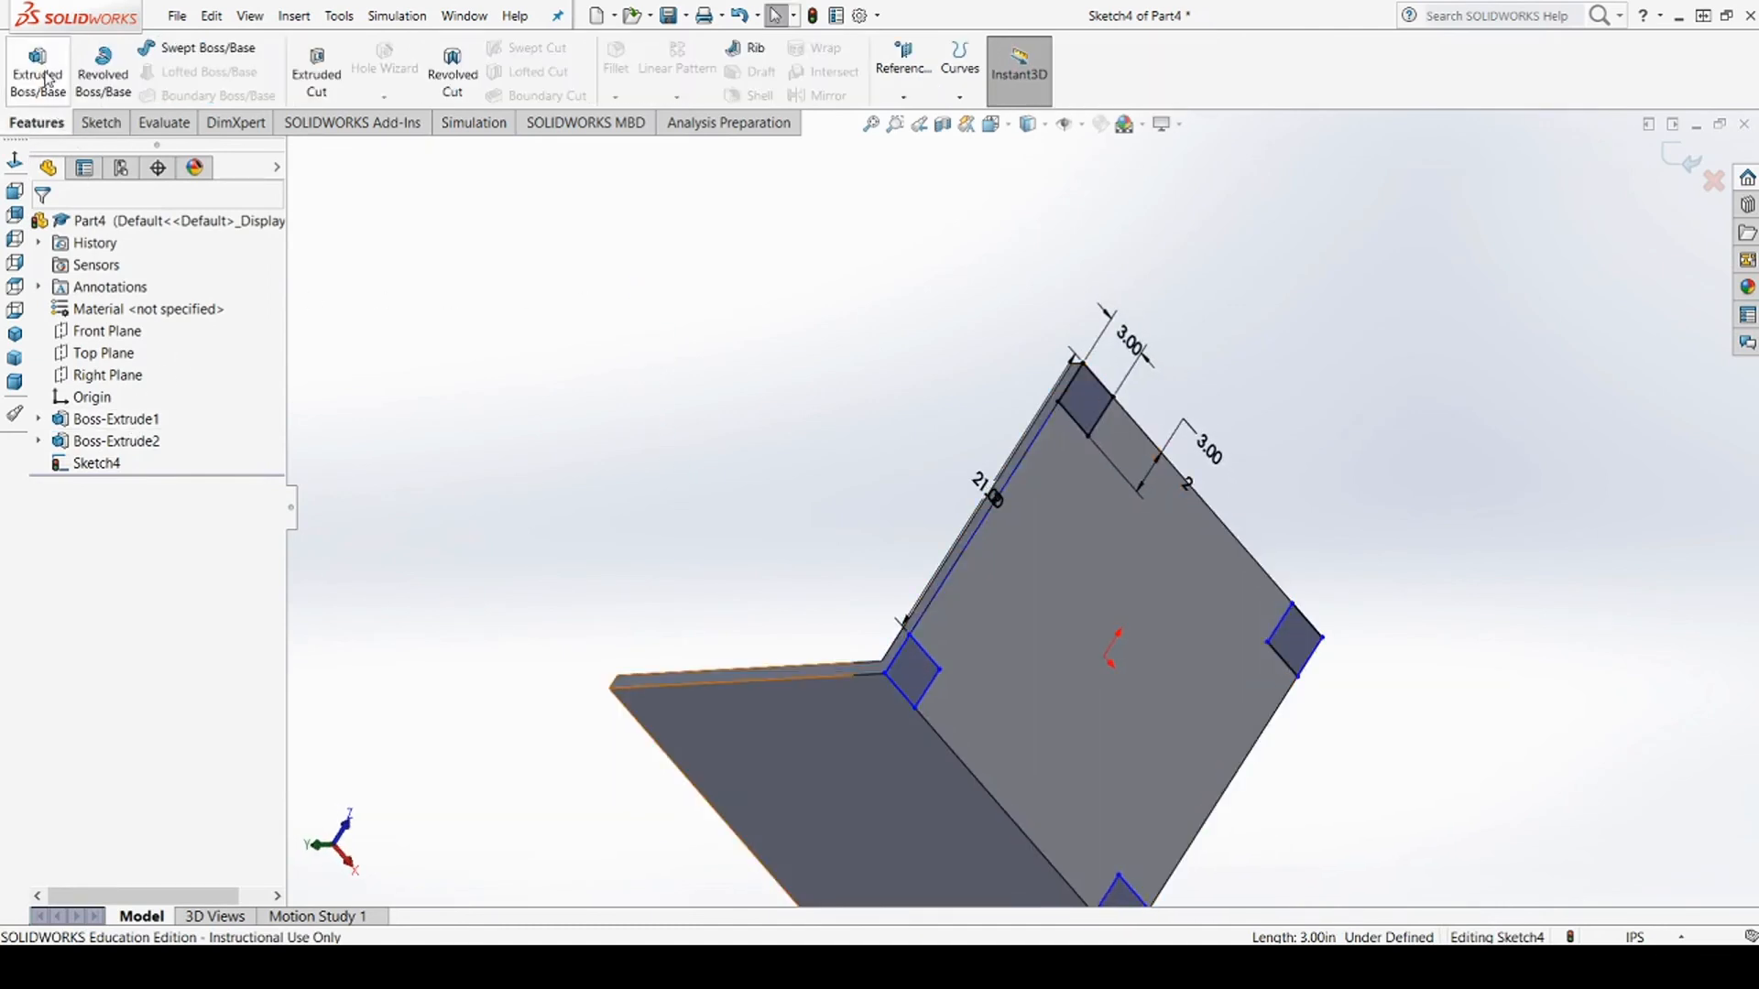
{"action": "left_click", "coordinate": [38, 73]}
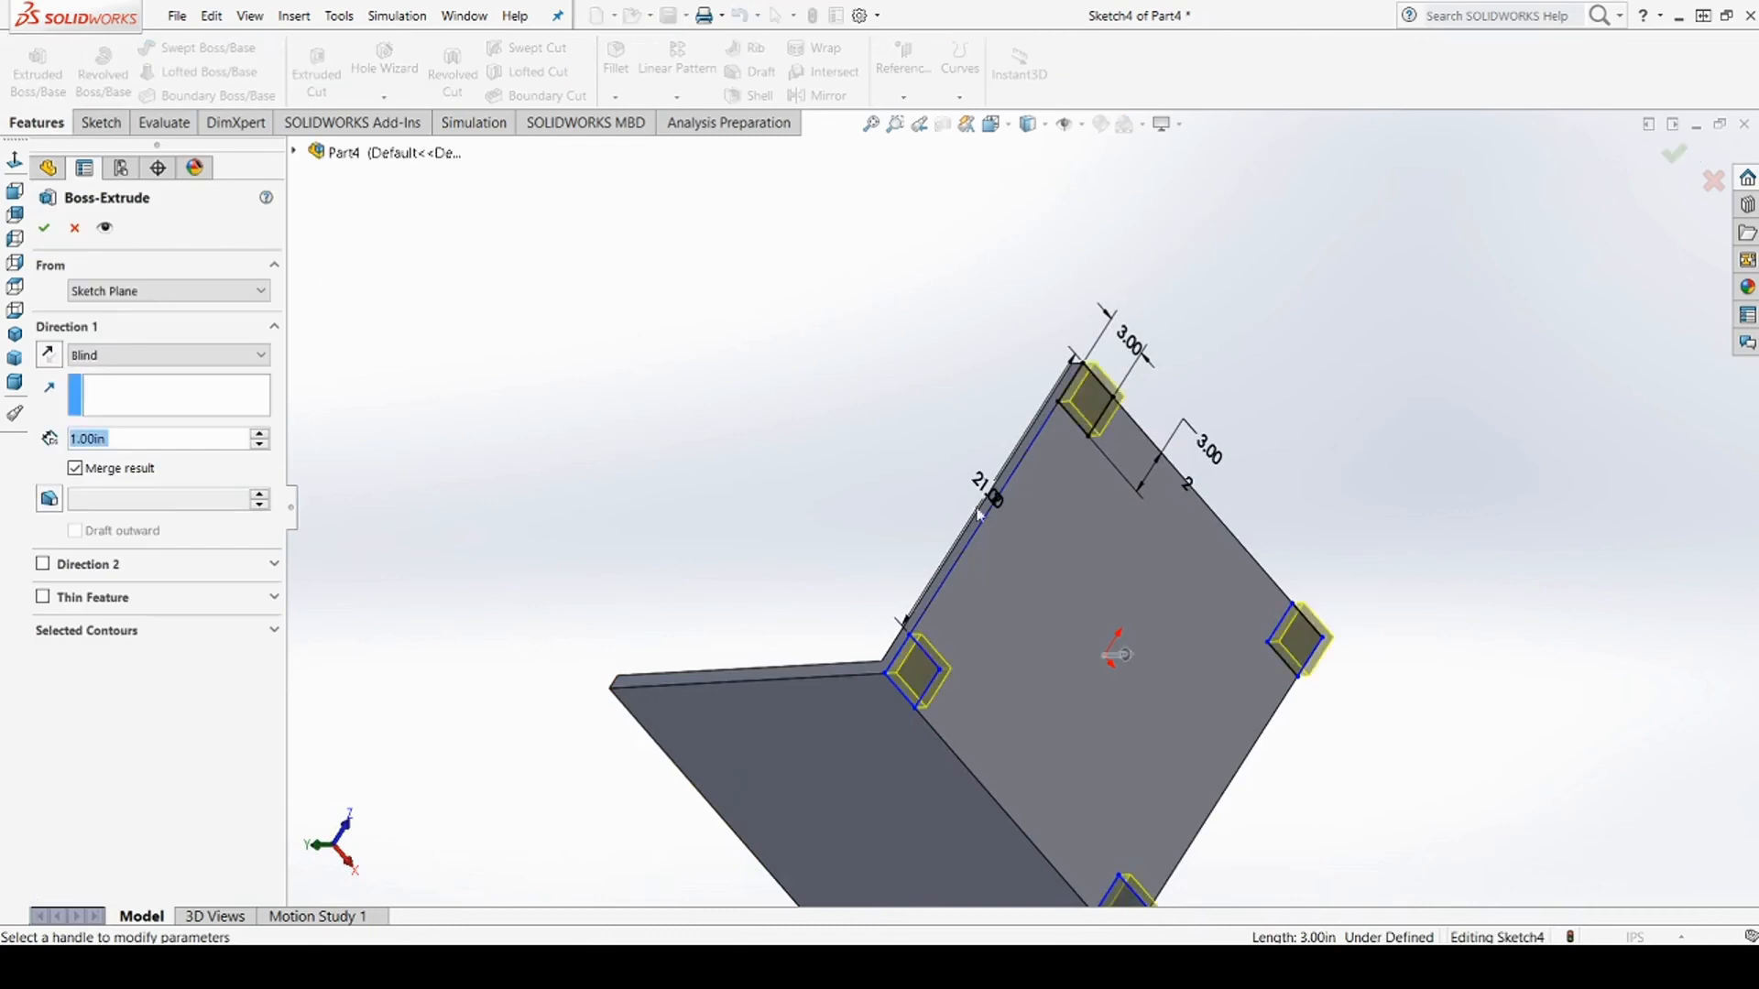
{"action": "middle_click_drag", "start_coordinate": [1280, 461], "coordinate": [1196, 566]}
{"action": "left_click", "coordinate": [163, 445]}
{"action": "type", "text": "24"}
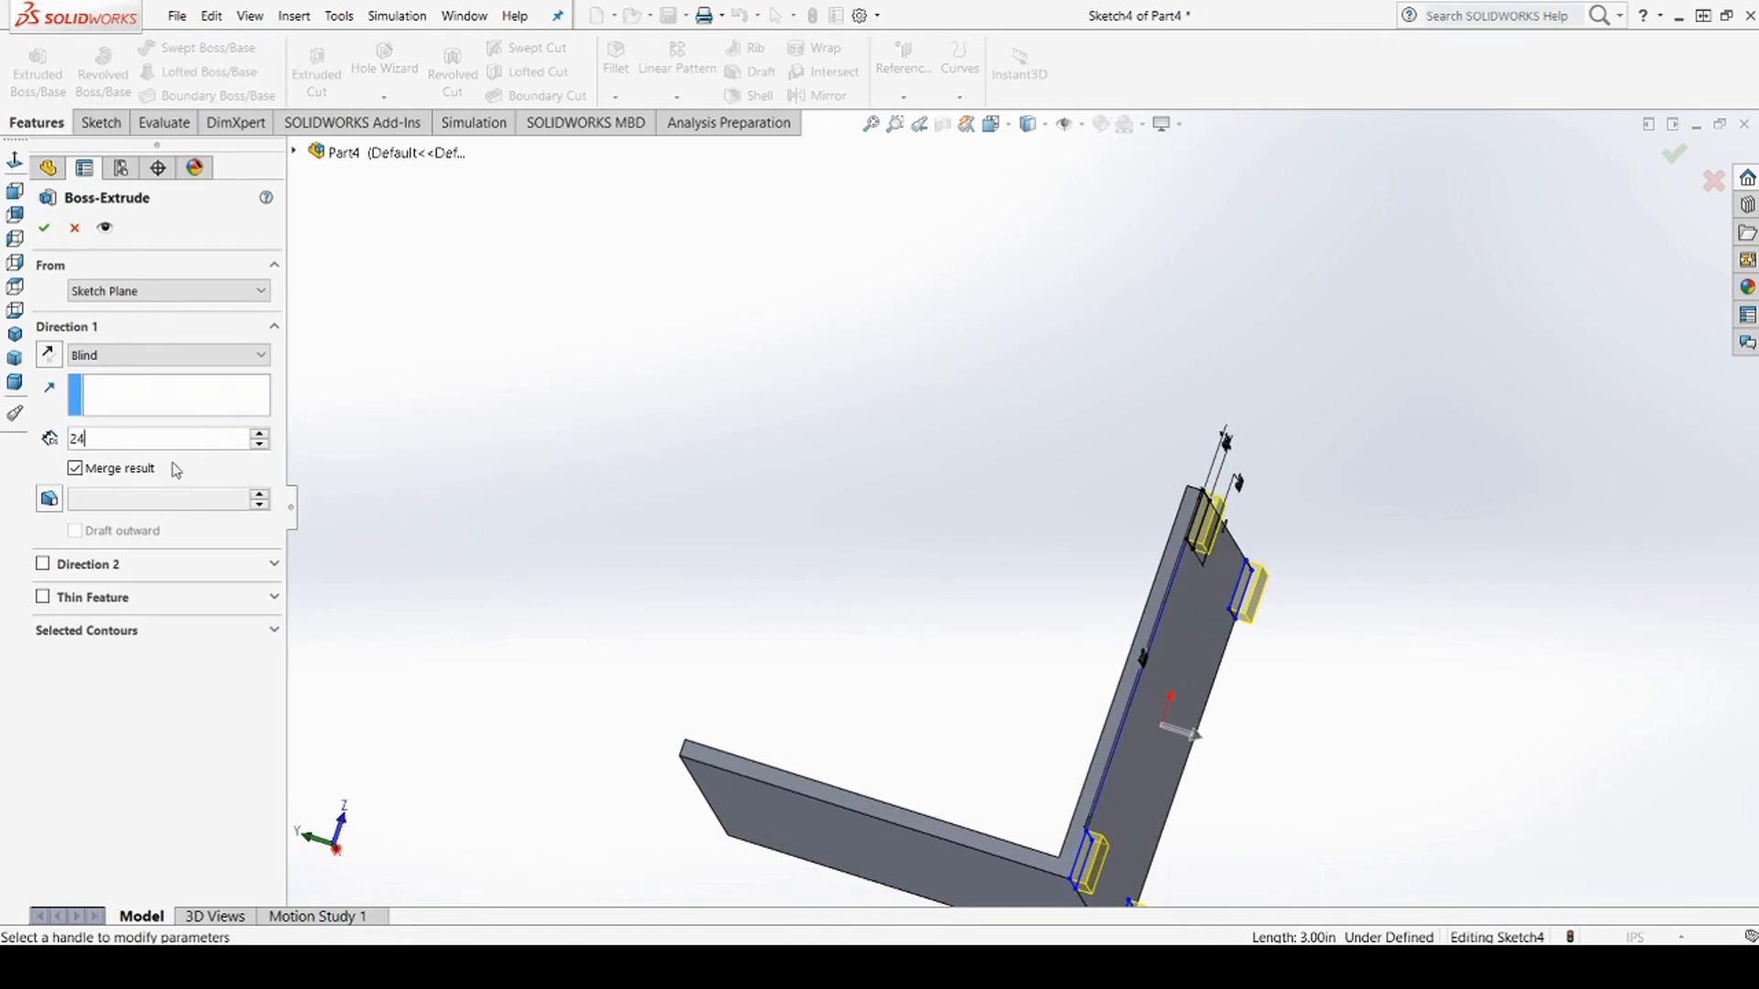
{"action": "key", "text": "Return"}
{"action": "scroll", "coordinate": [1614, 614], "scroll_direction": "up", "scroll_amount": 3}
{"action": "middle_click_drag", "start_coordinate": [1615, 614], "coordinate": [1070, 796]}
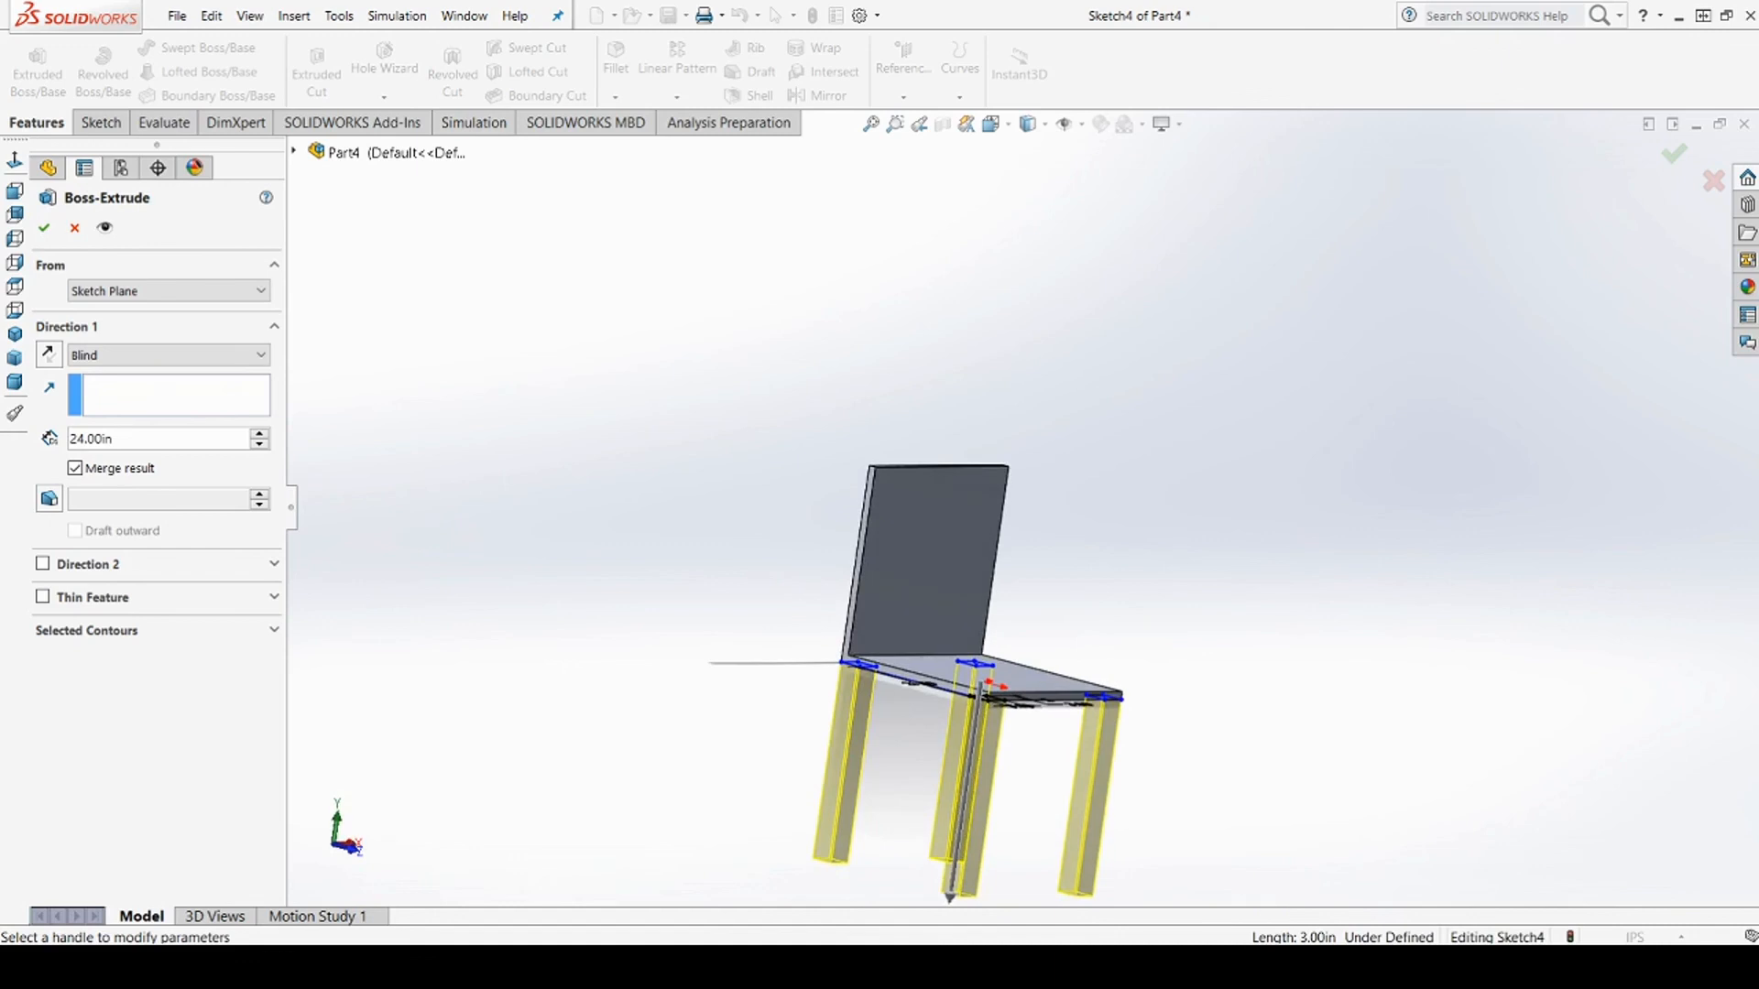
{"action": "left_click", "coordinate": [43, 227]}
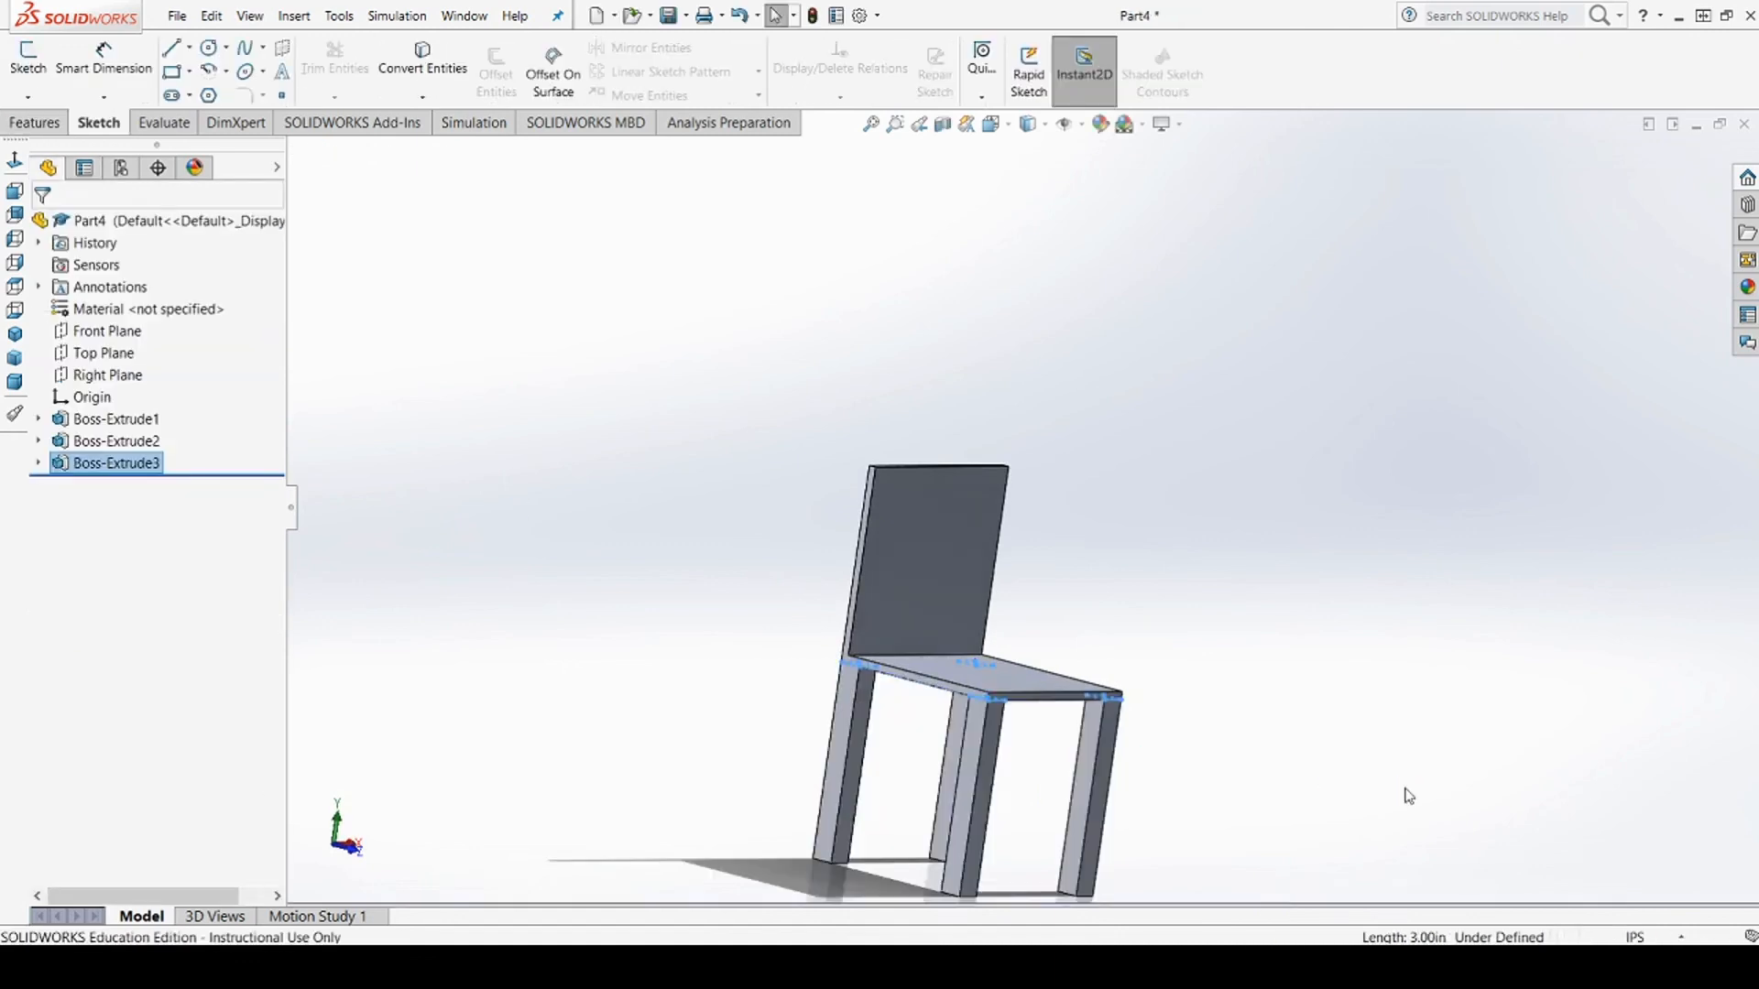
Inspect the chair model from several angles, including its legs, seat and the backrest's front face
{"action": "left_click", "coordinate": [1292, 713]}
{"action": "middle_click_drag", "start_coordinate": [1335, 723], "coordinate": [1280, 408]}
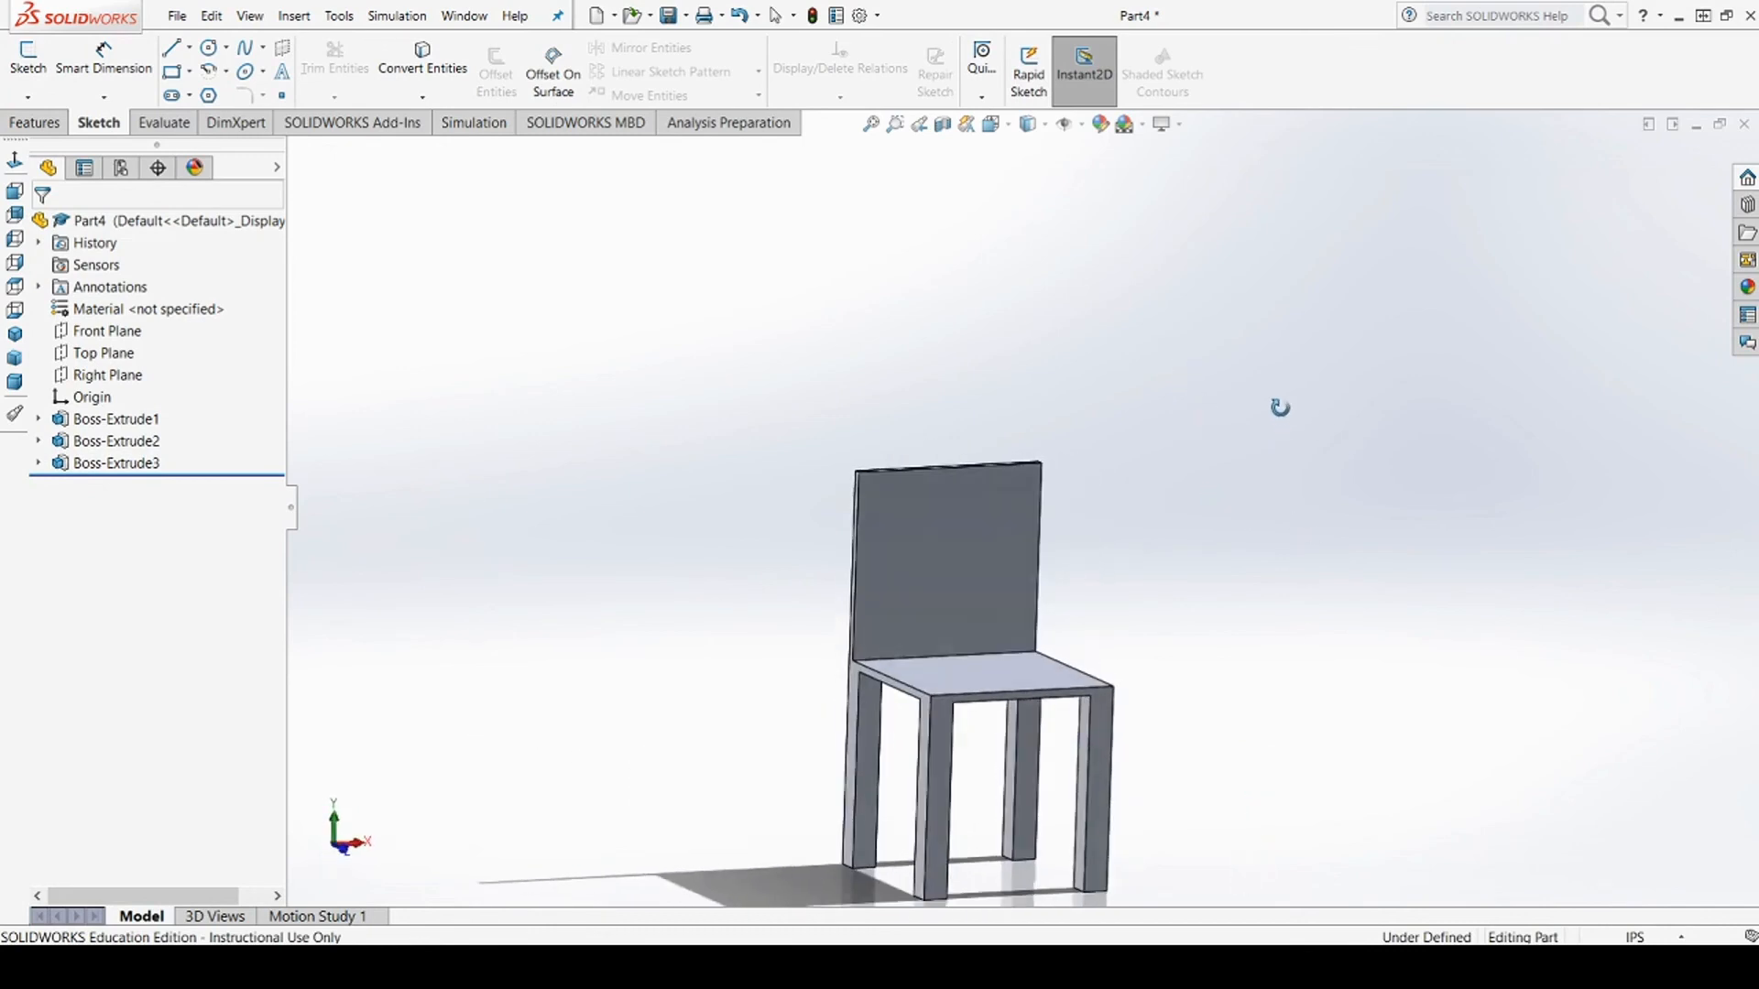
{"action": "scroll", "coordinate": [1160, 723], "scroll_direction": "down", "scroll_amount": 2}
{"action": "scroll", "coordinate": [1059, 774], "scroll_direction": "up", "scroll_amount": 5}
{"action": "middle_click_drag", "start_coordinate": [1059, 772], "coordinate": [958, 629]}
{"action": "scroll", "coordinate": [1033, 582], "scroll_direction": "down", "scroll_amount": 4}
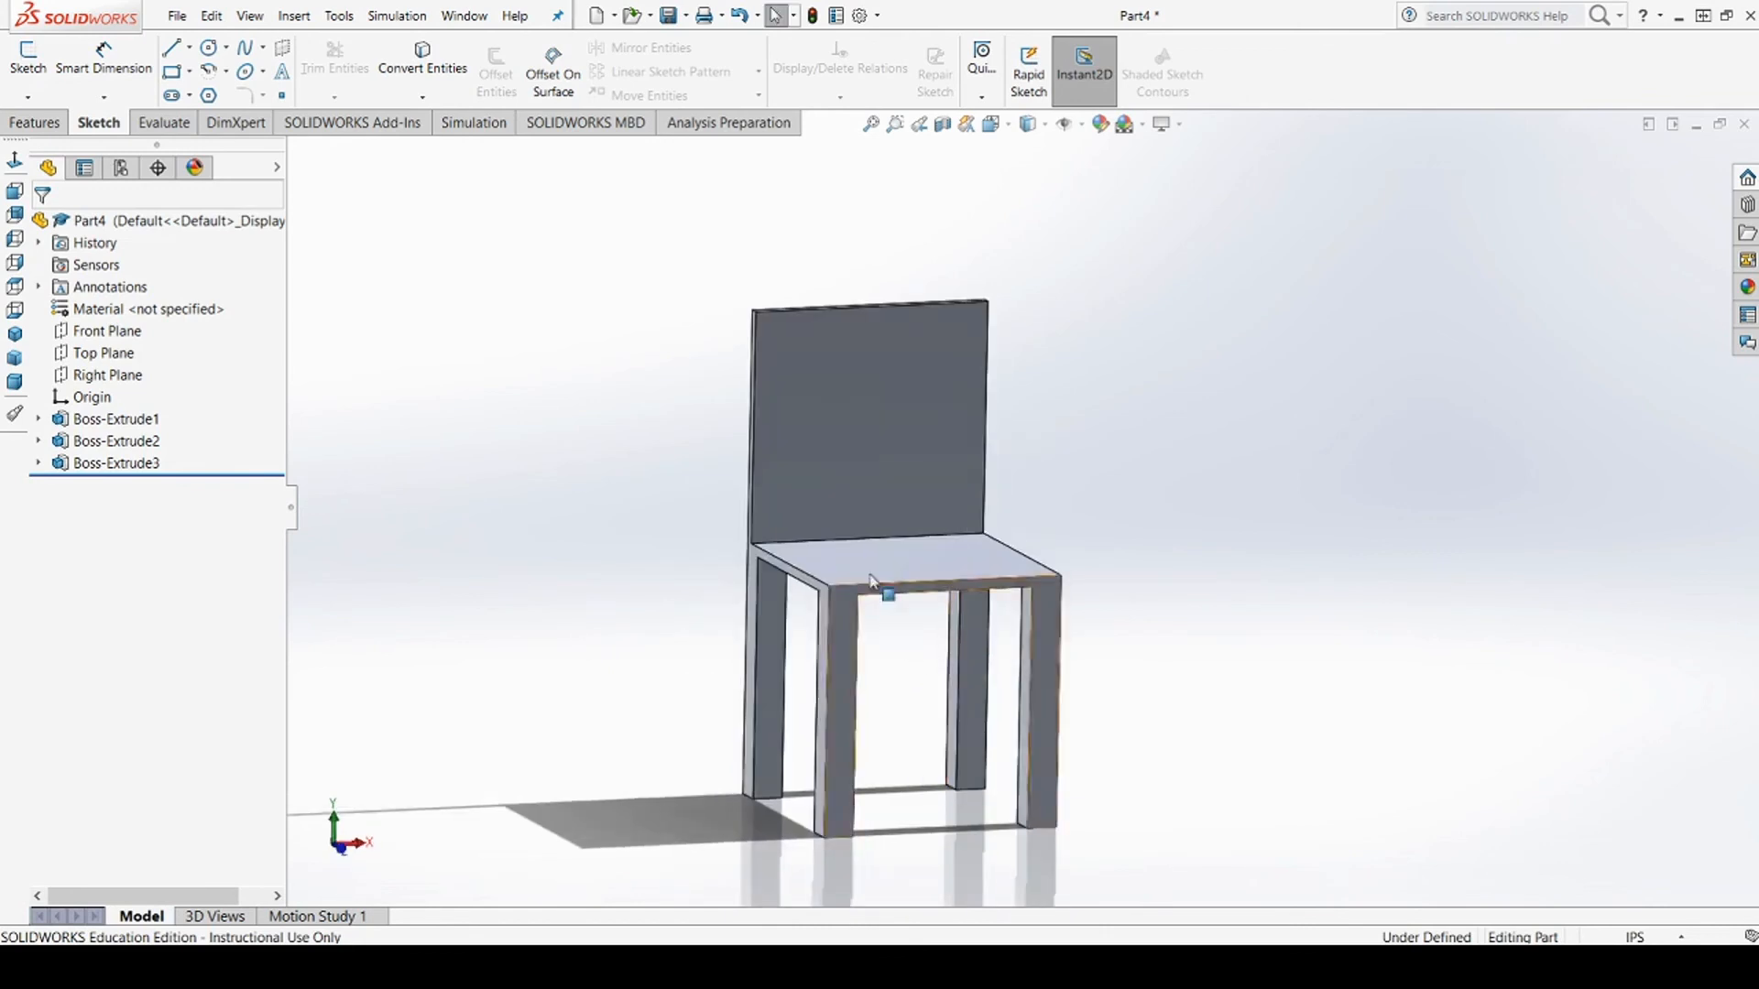
{"action": "left_click", "coordinate": [893, 478]}
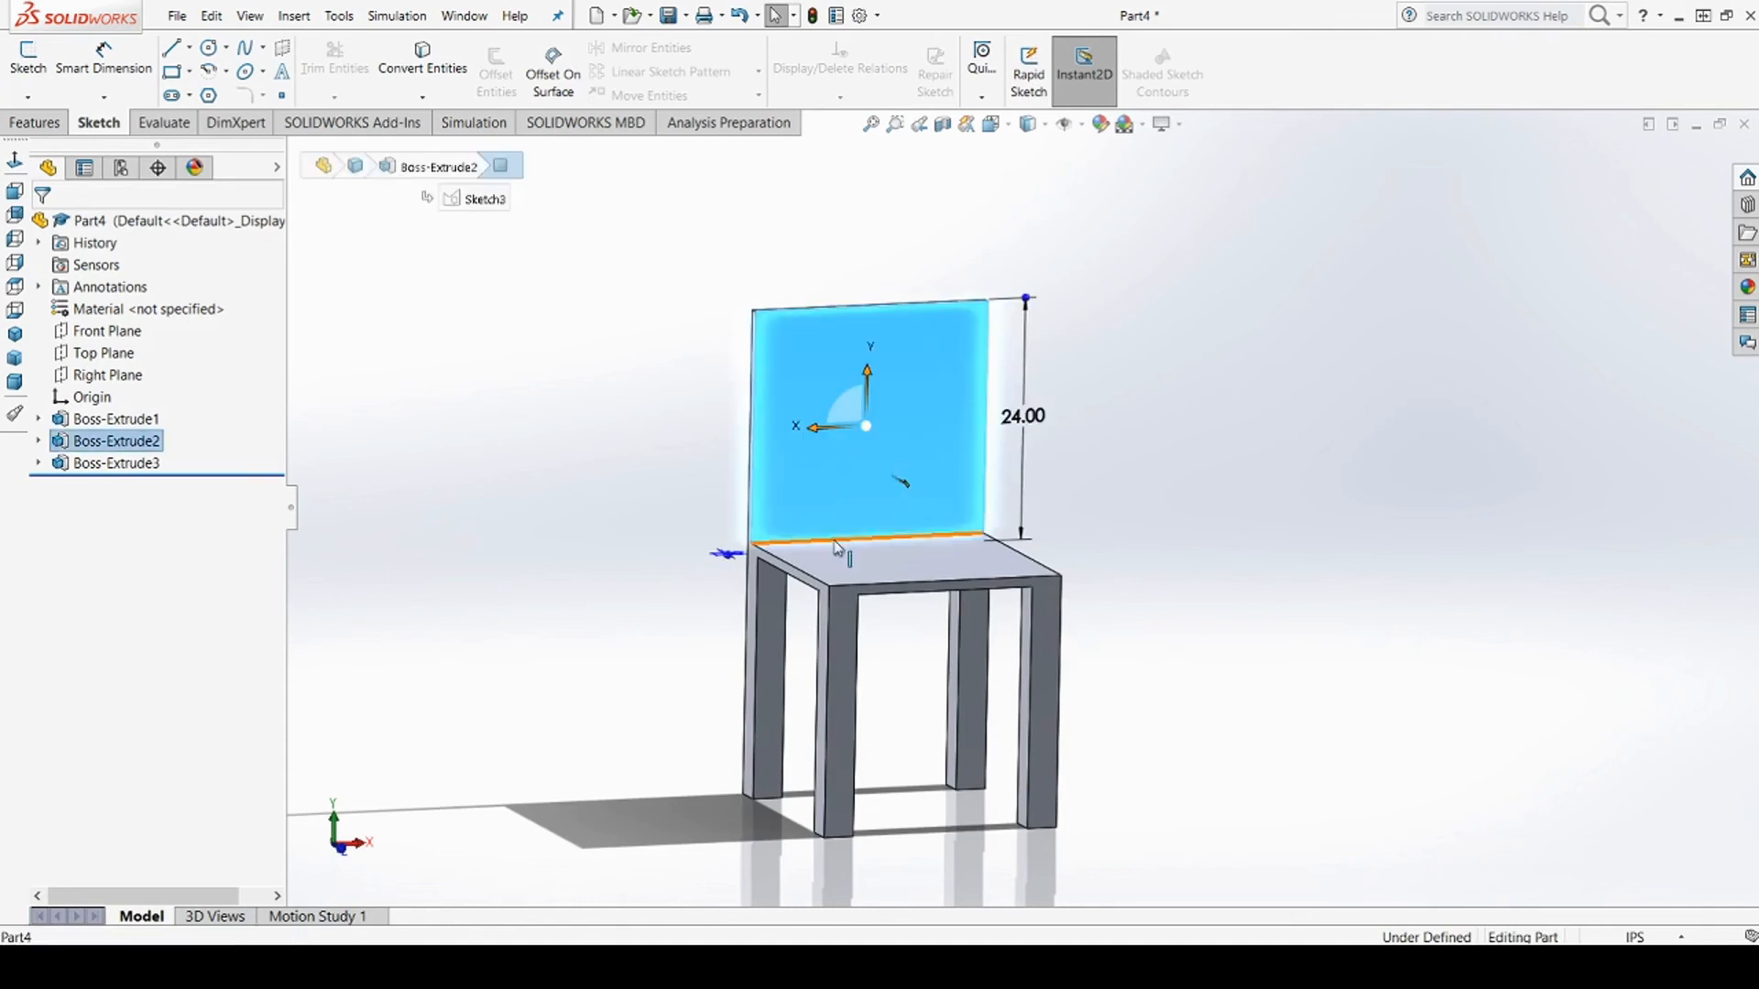
{"action": "left_click", "coordinate": [1165, 468]}
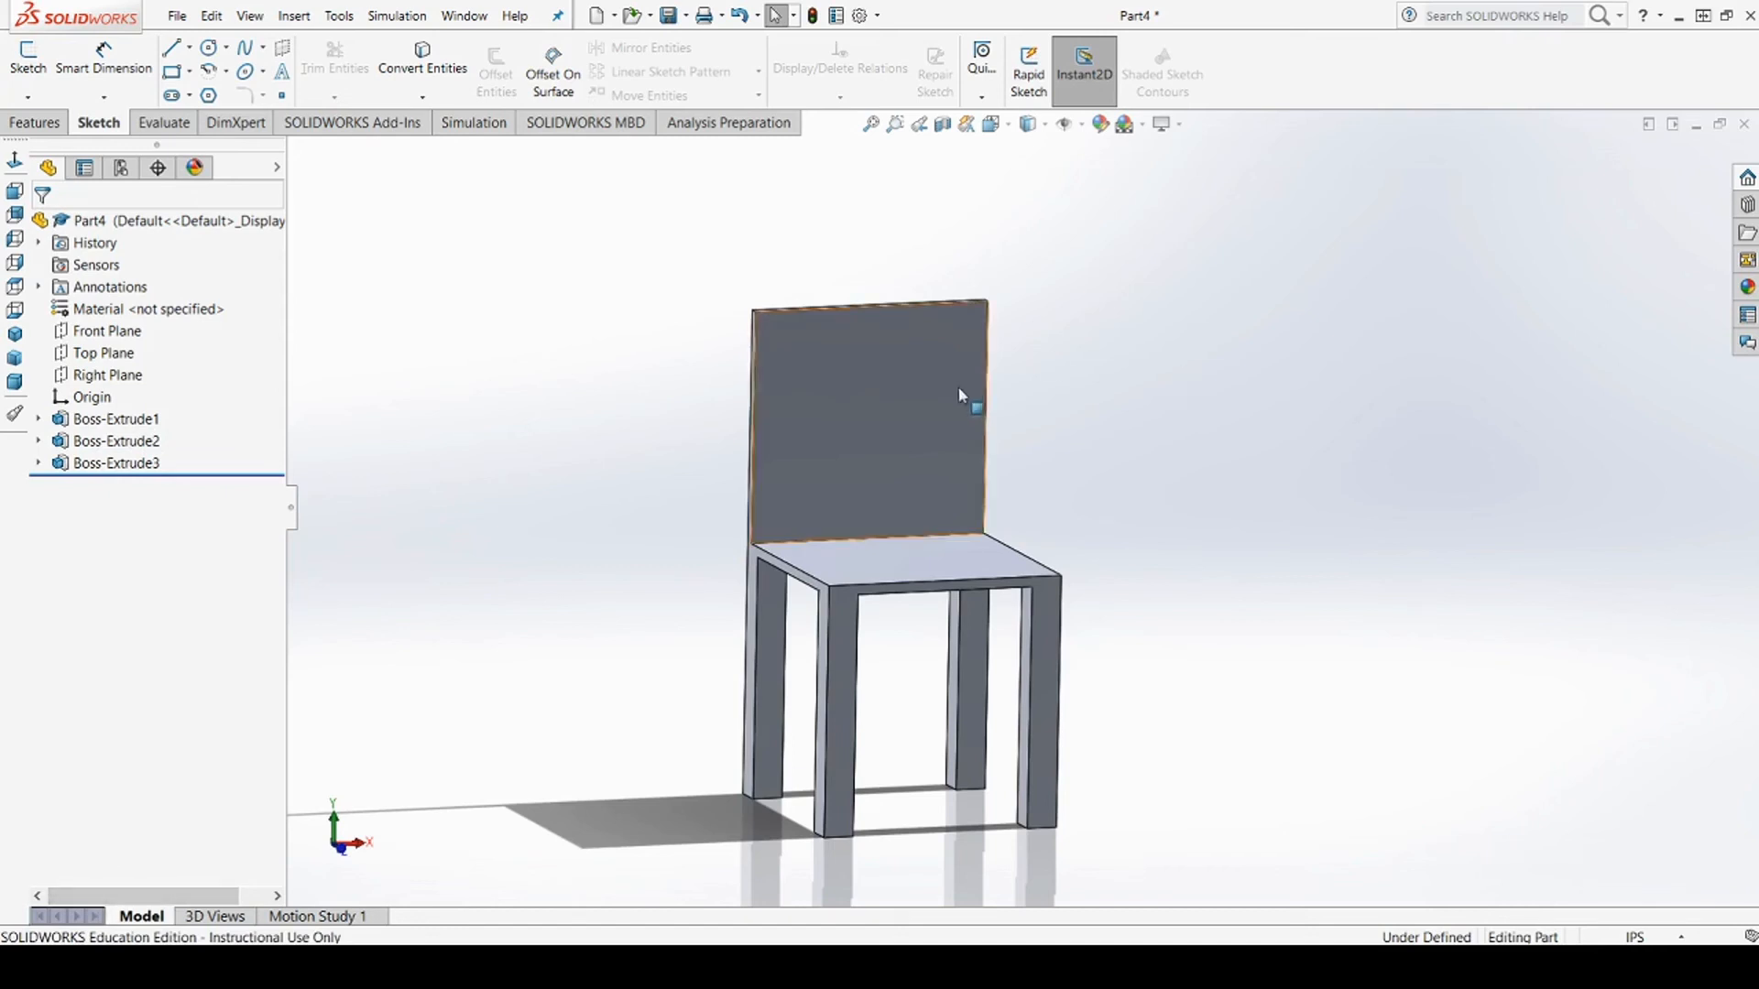
Sketch three upright corner rectangles side by side, each about 17 in tall, on the backrest's front face
{"action": "left_click", "coordinate": [824, 490]}
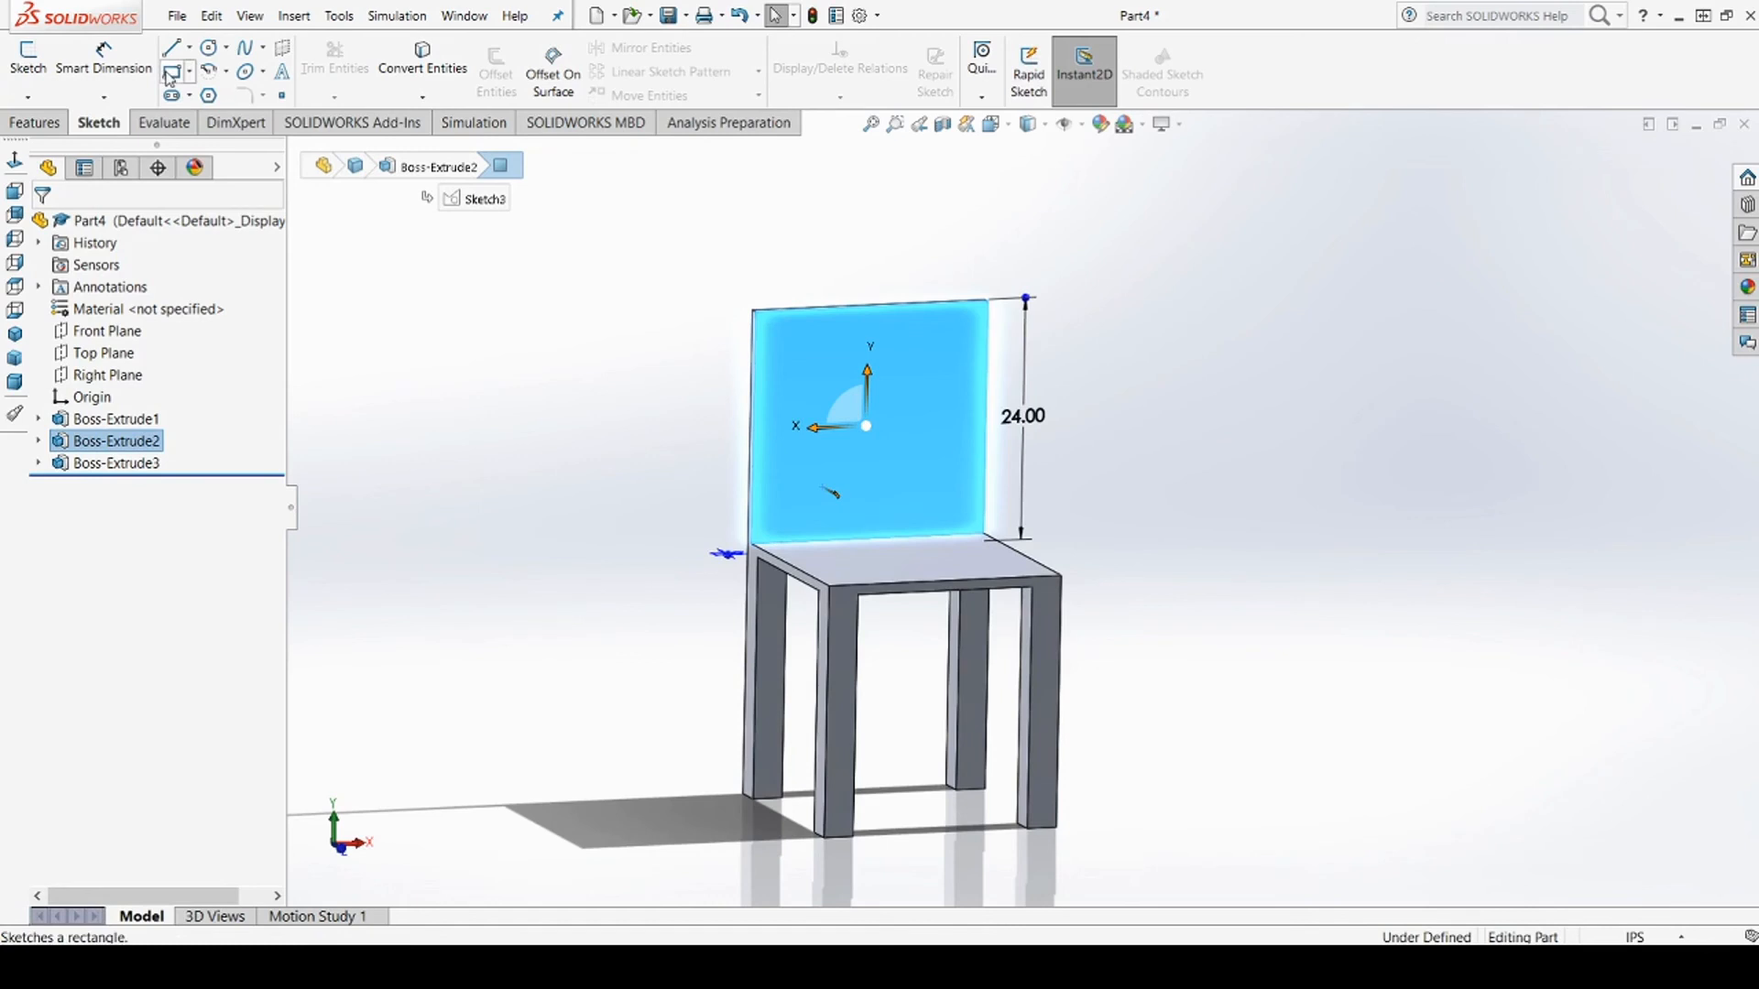
{"action": "left_click", "coordinate": [171, 78]}
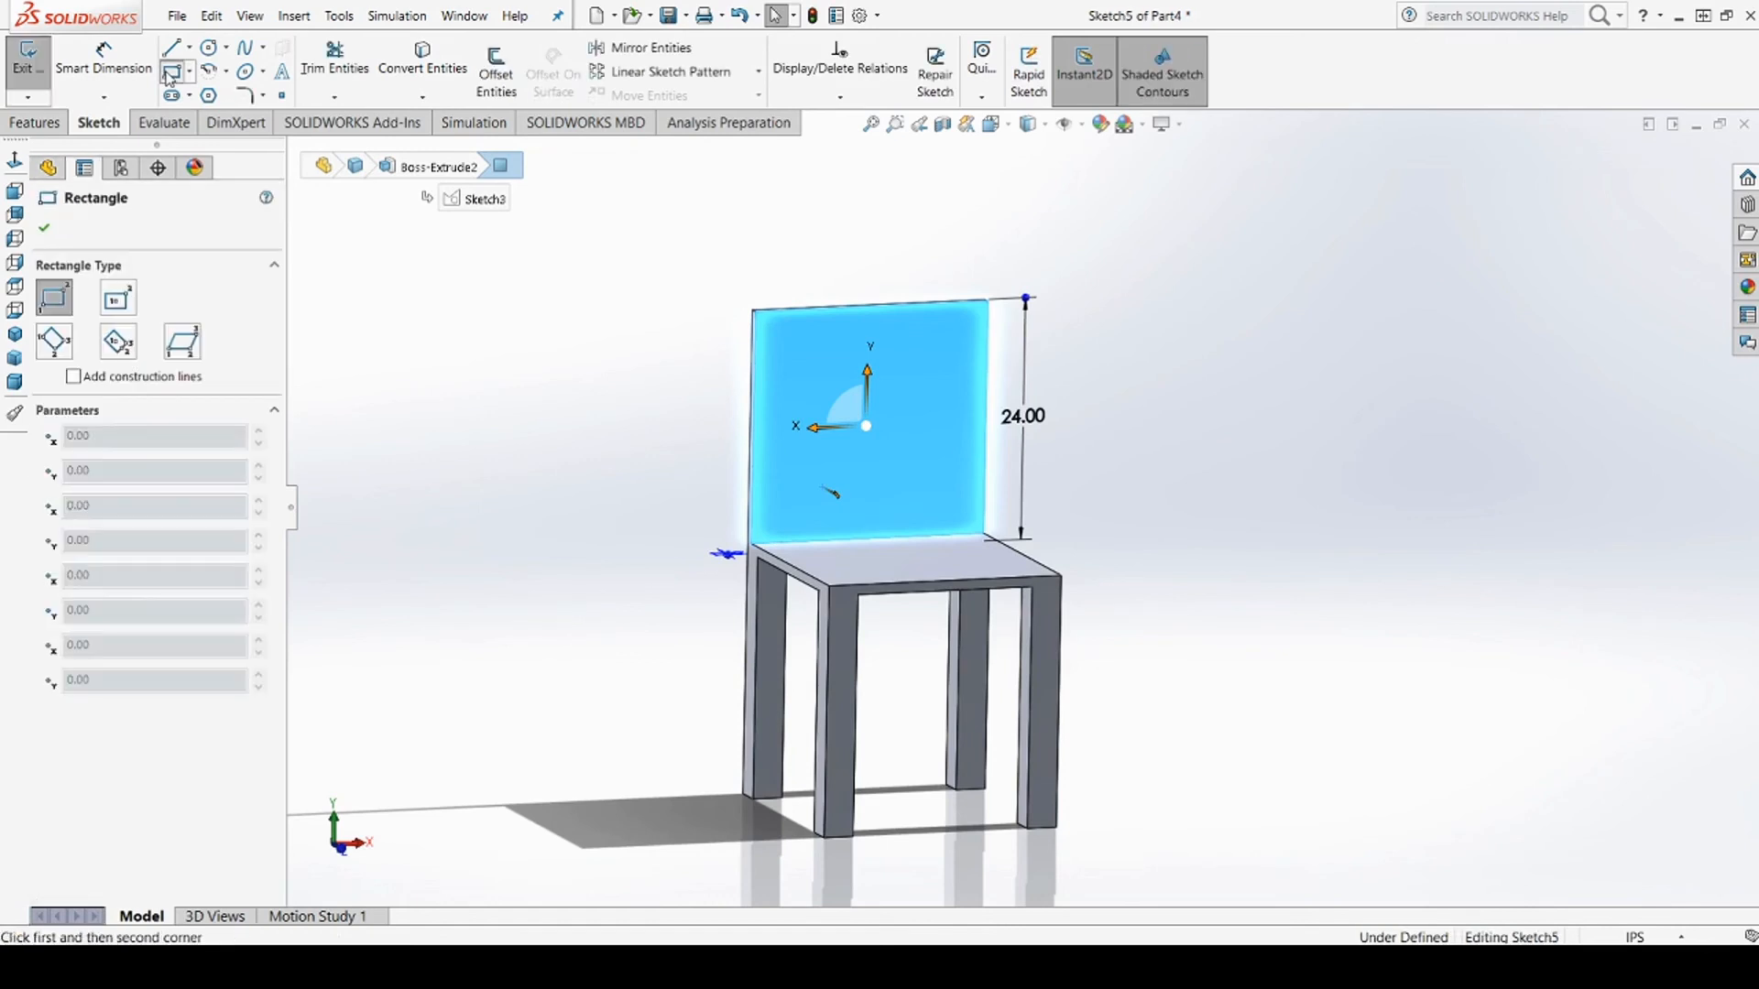
{"action": "scroll", "coordinate": [987, 451], "scroll_direction": "down", "scroll_amount": 5}
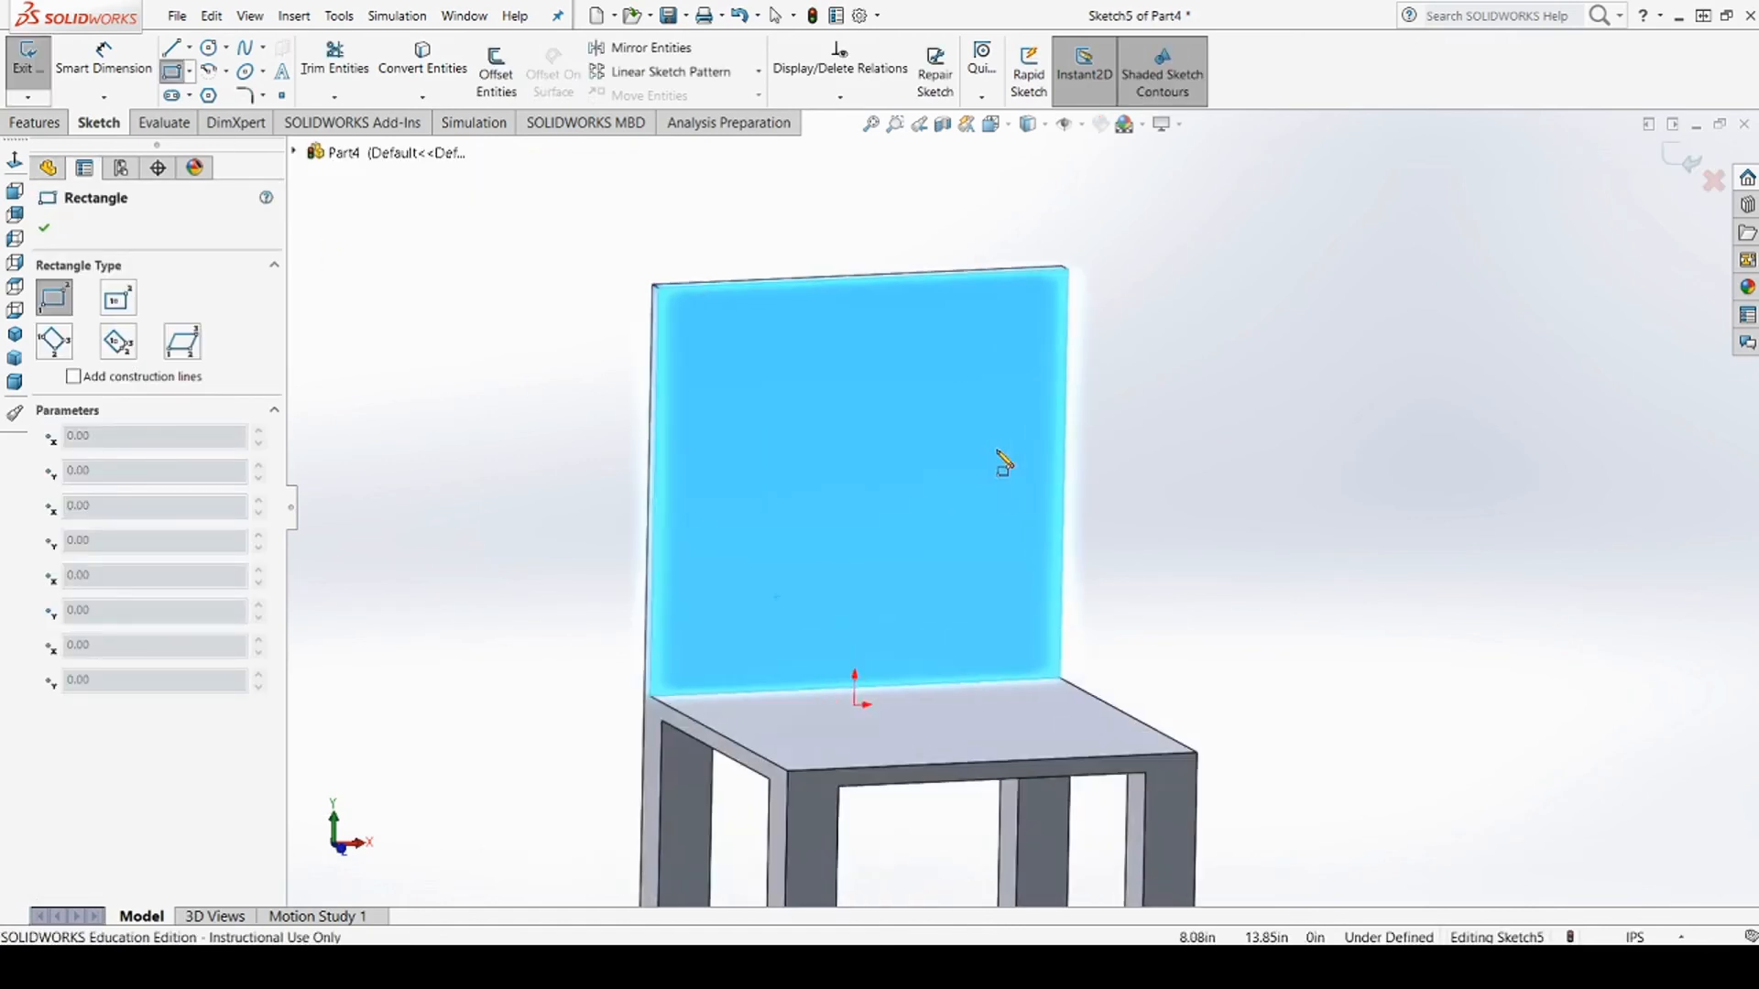
{"action": "middle_click_drag", "start_coordinate": [1249, 533], "coordinate": [1228, 497]}
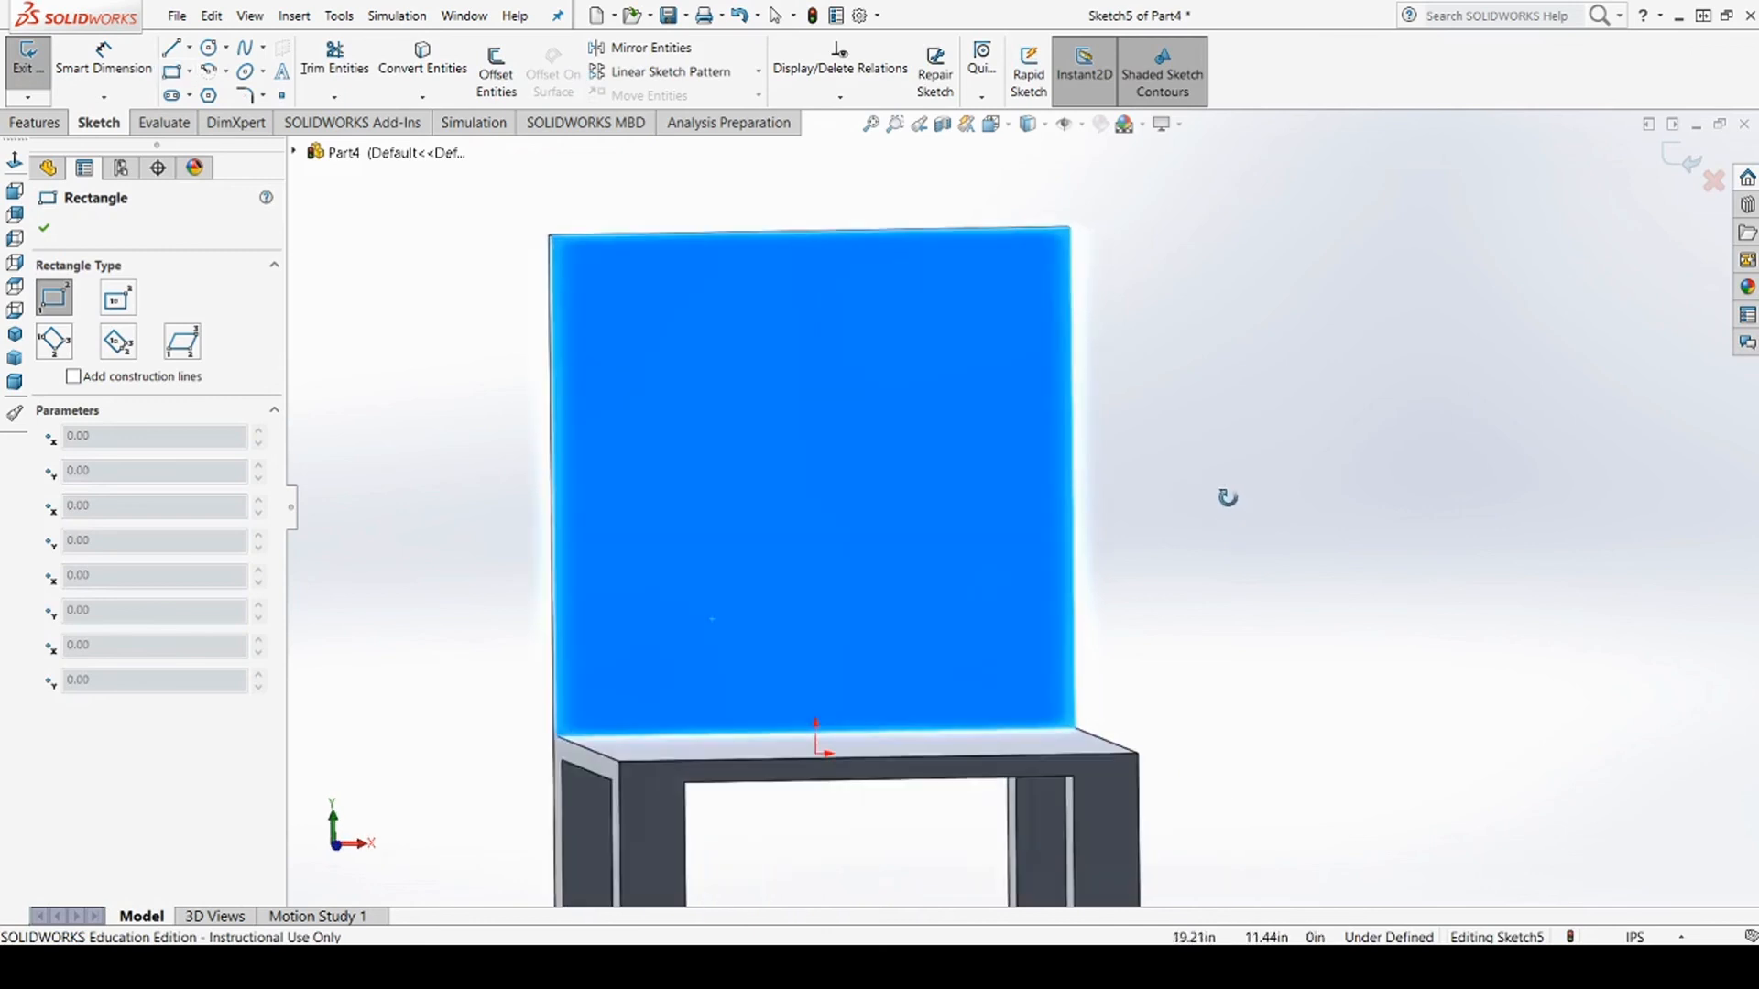
{"action": "left_click", "coordinate": [628, 297]}
{"action": "left_click", "coordinate": [719, 671]}
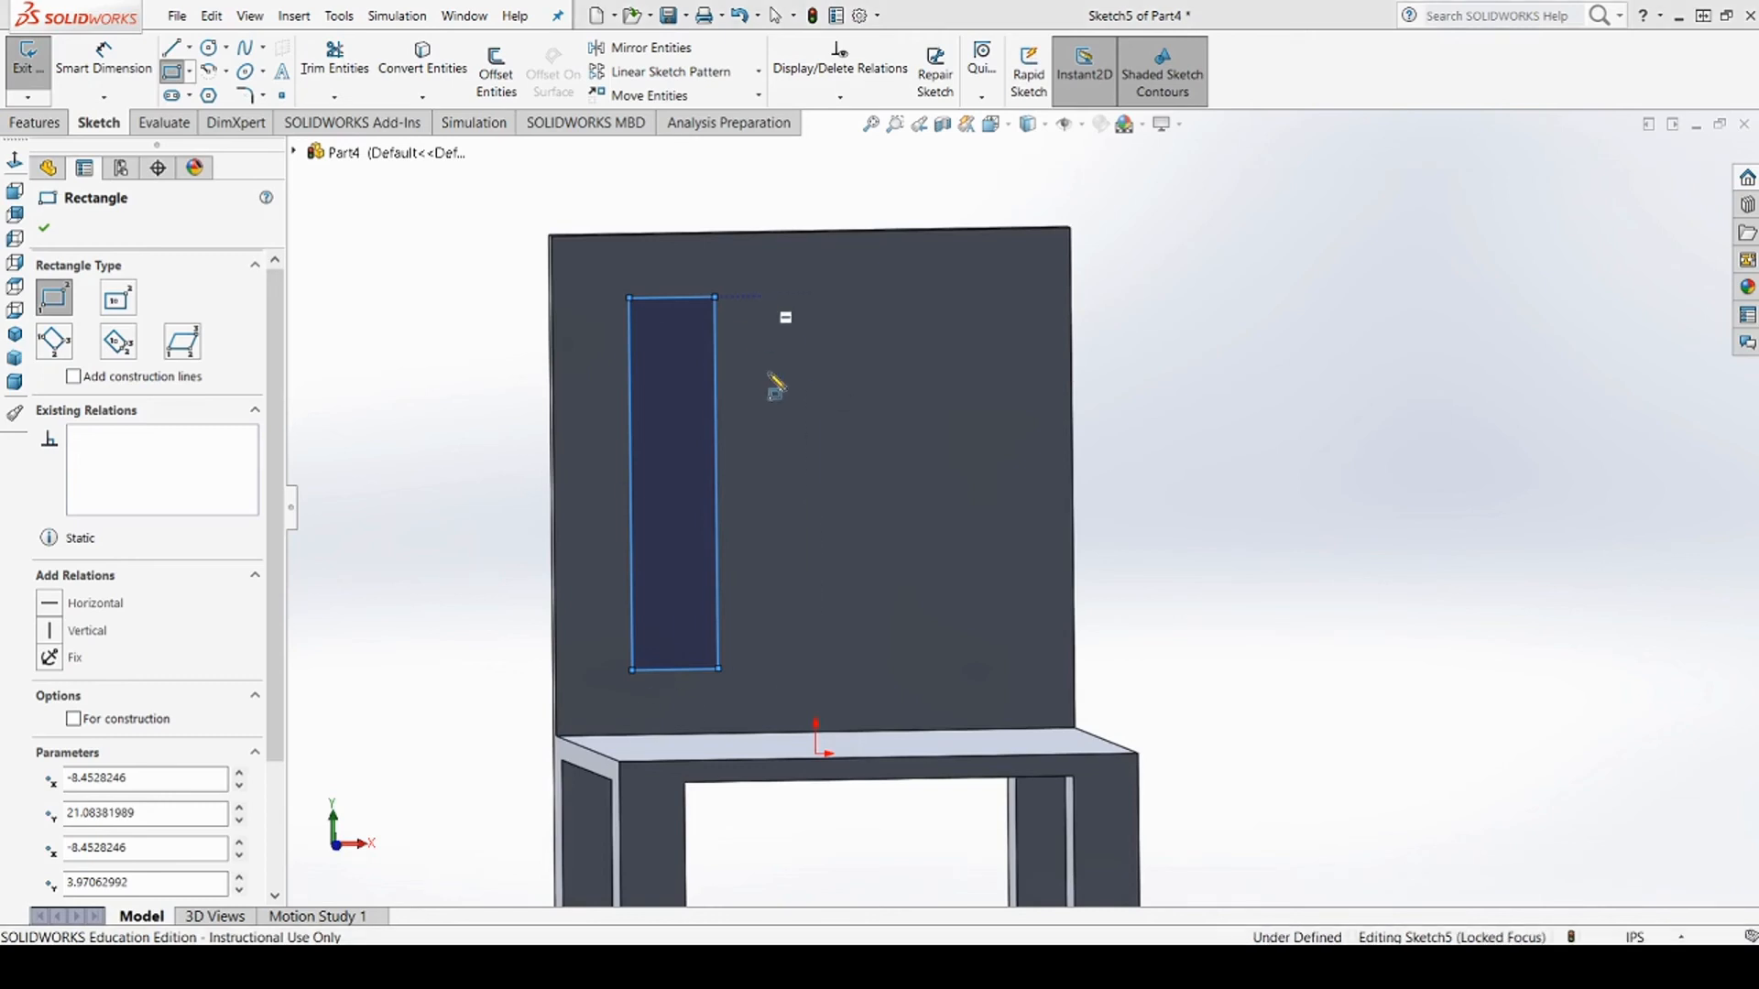
{"action": "left_click", "coordinate": [760, 296]}
{"action": "left_click", "coordinate": [831, 669]}
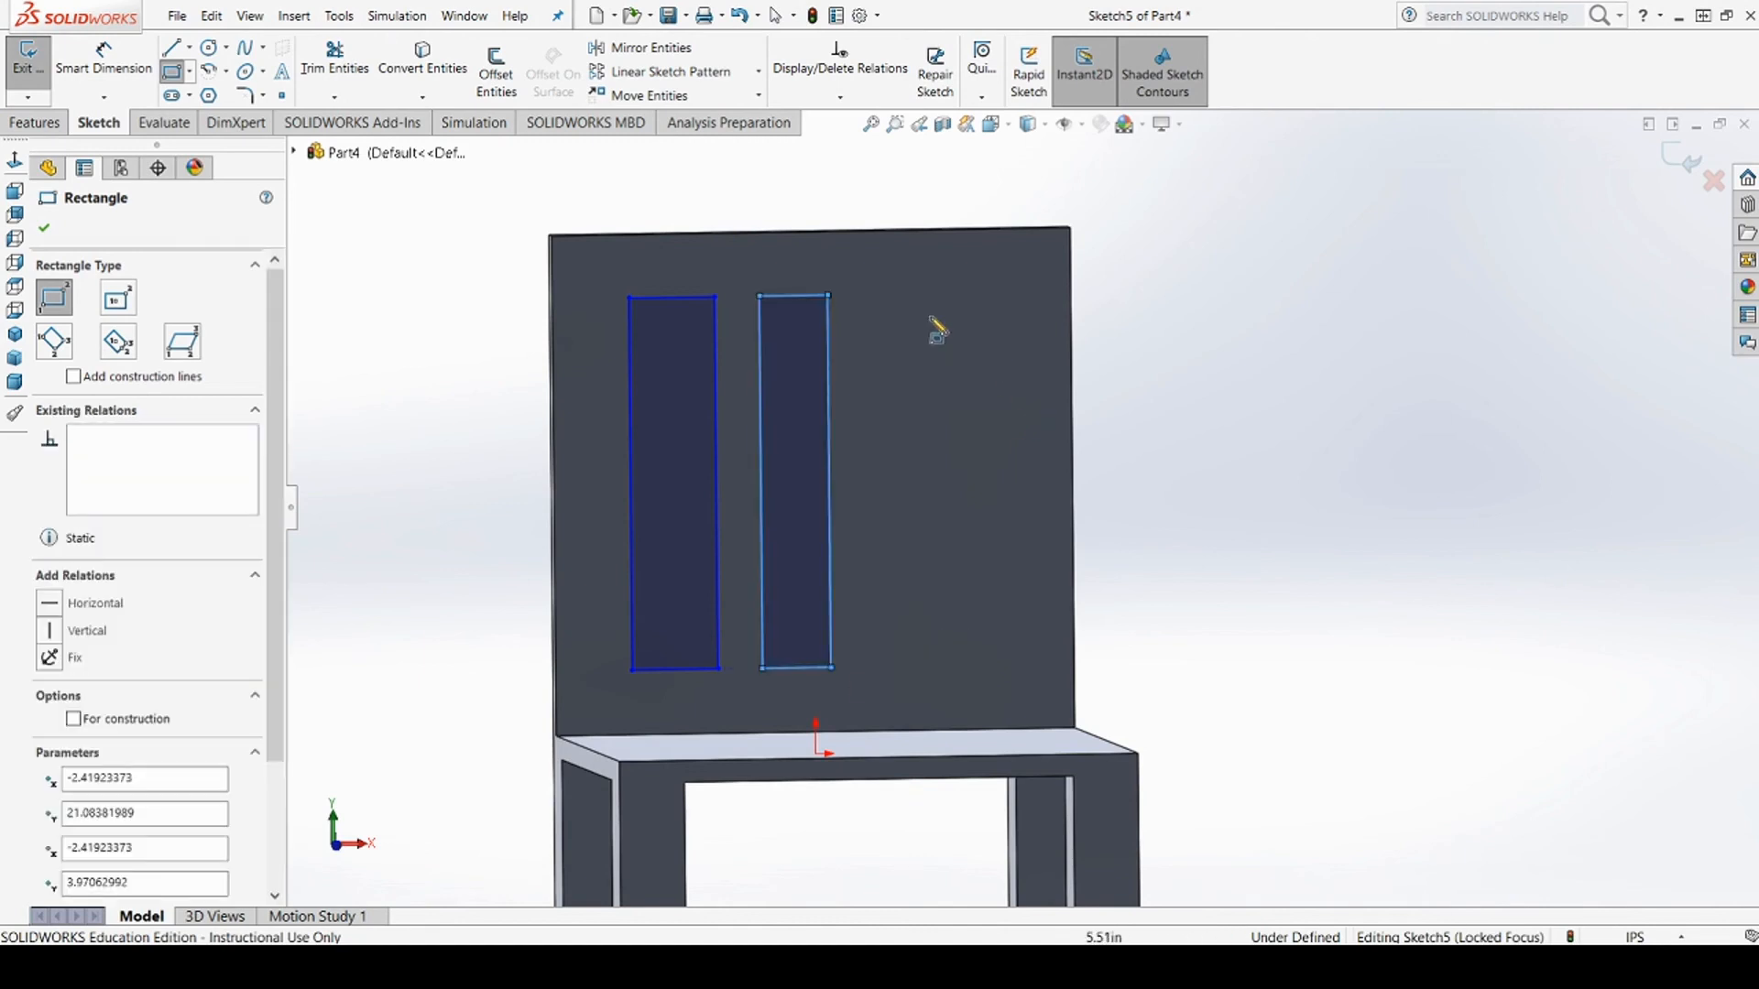
{"action": "left_click", "coordinate": [895, 294]}
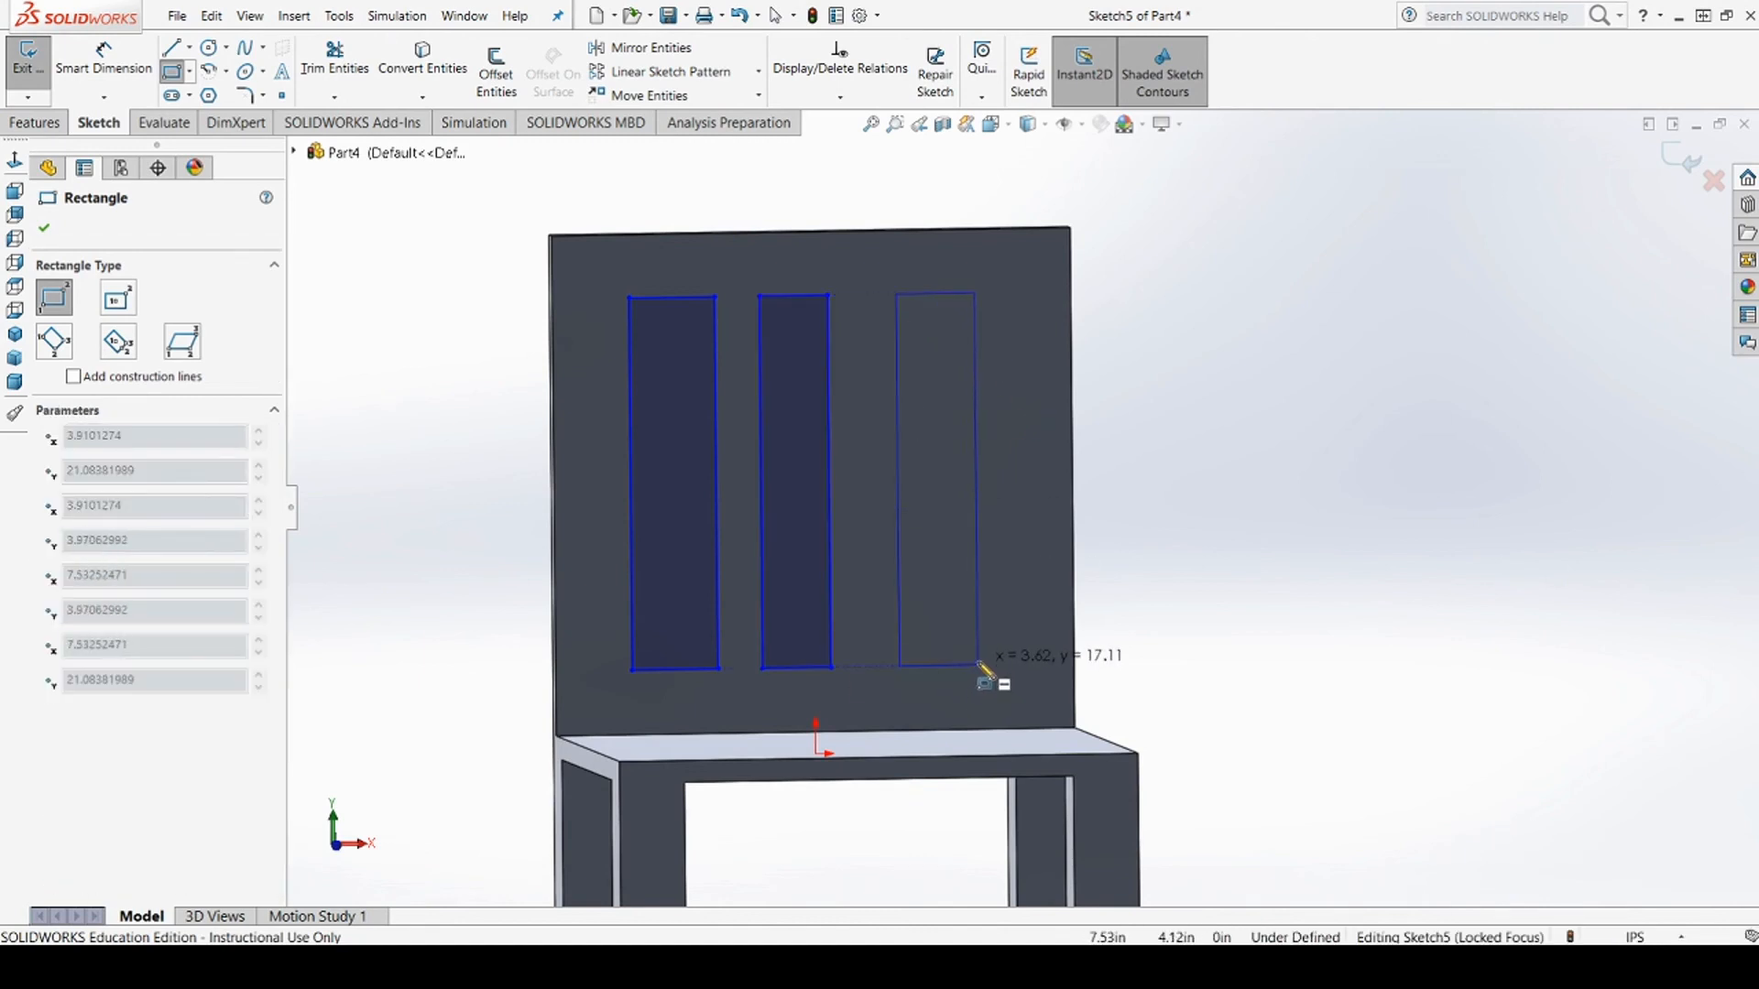
{"action": "left_click", "coordinate": [978, 665]}
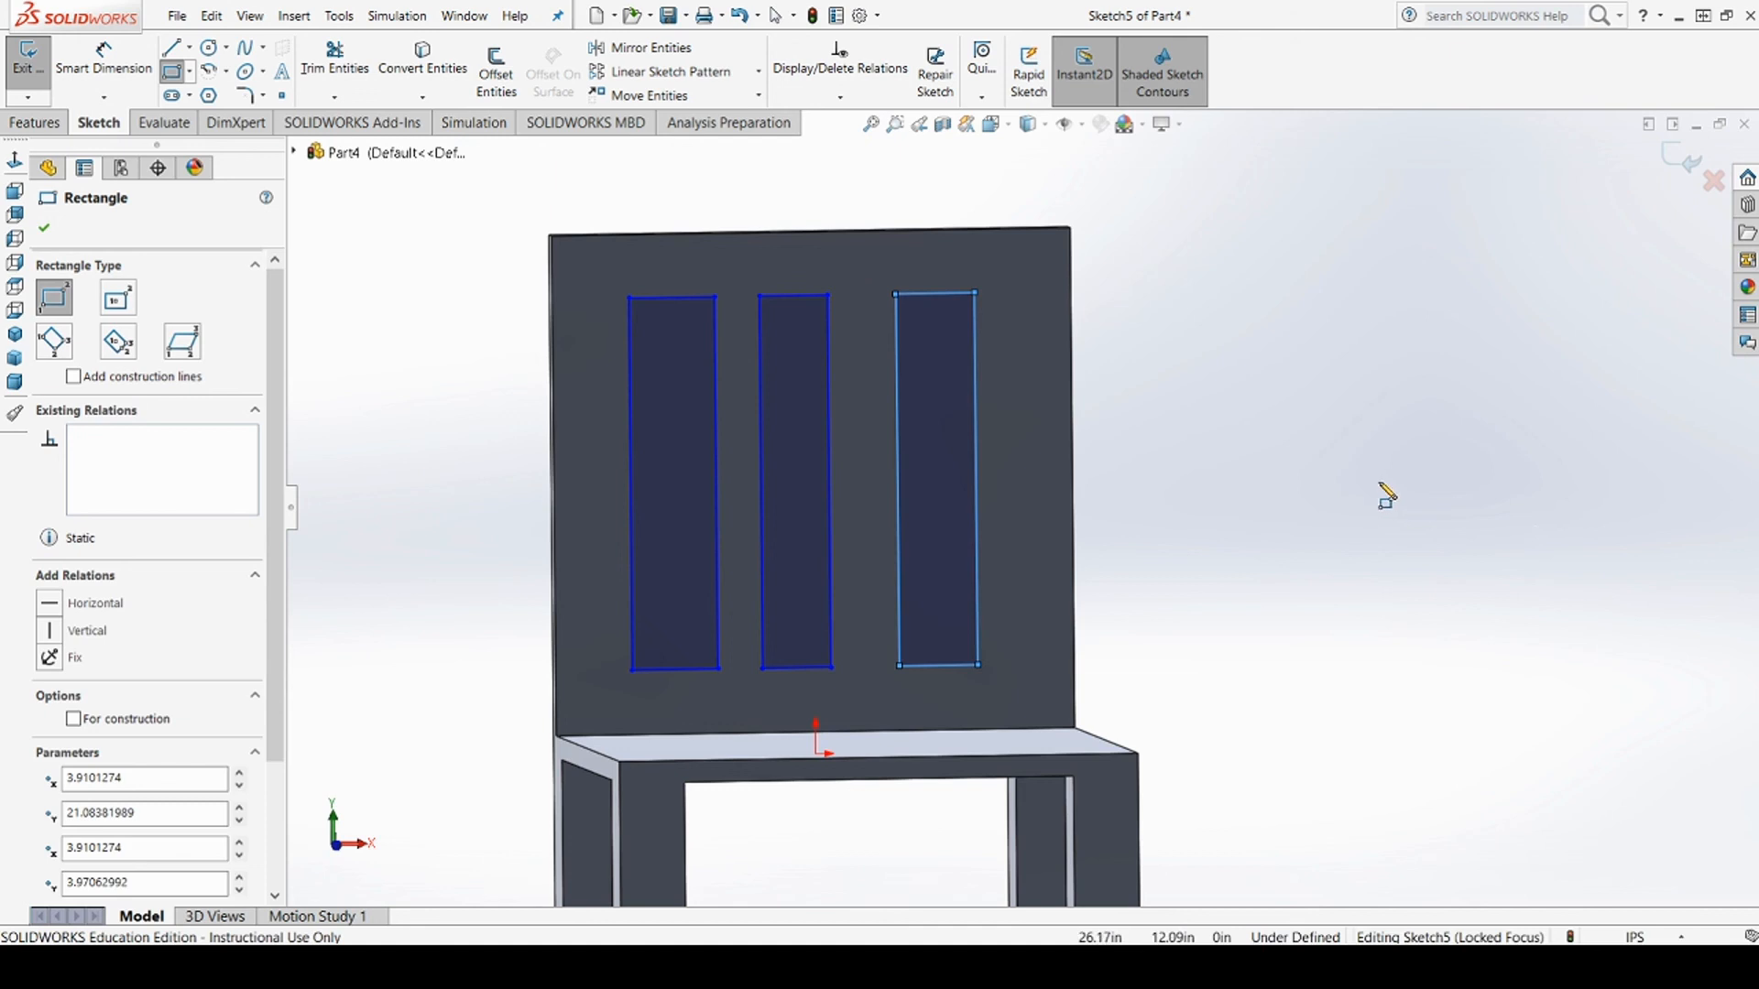
{"action": "key", "text": "Escape"}
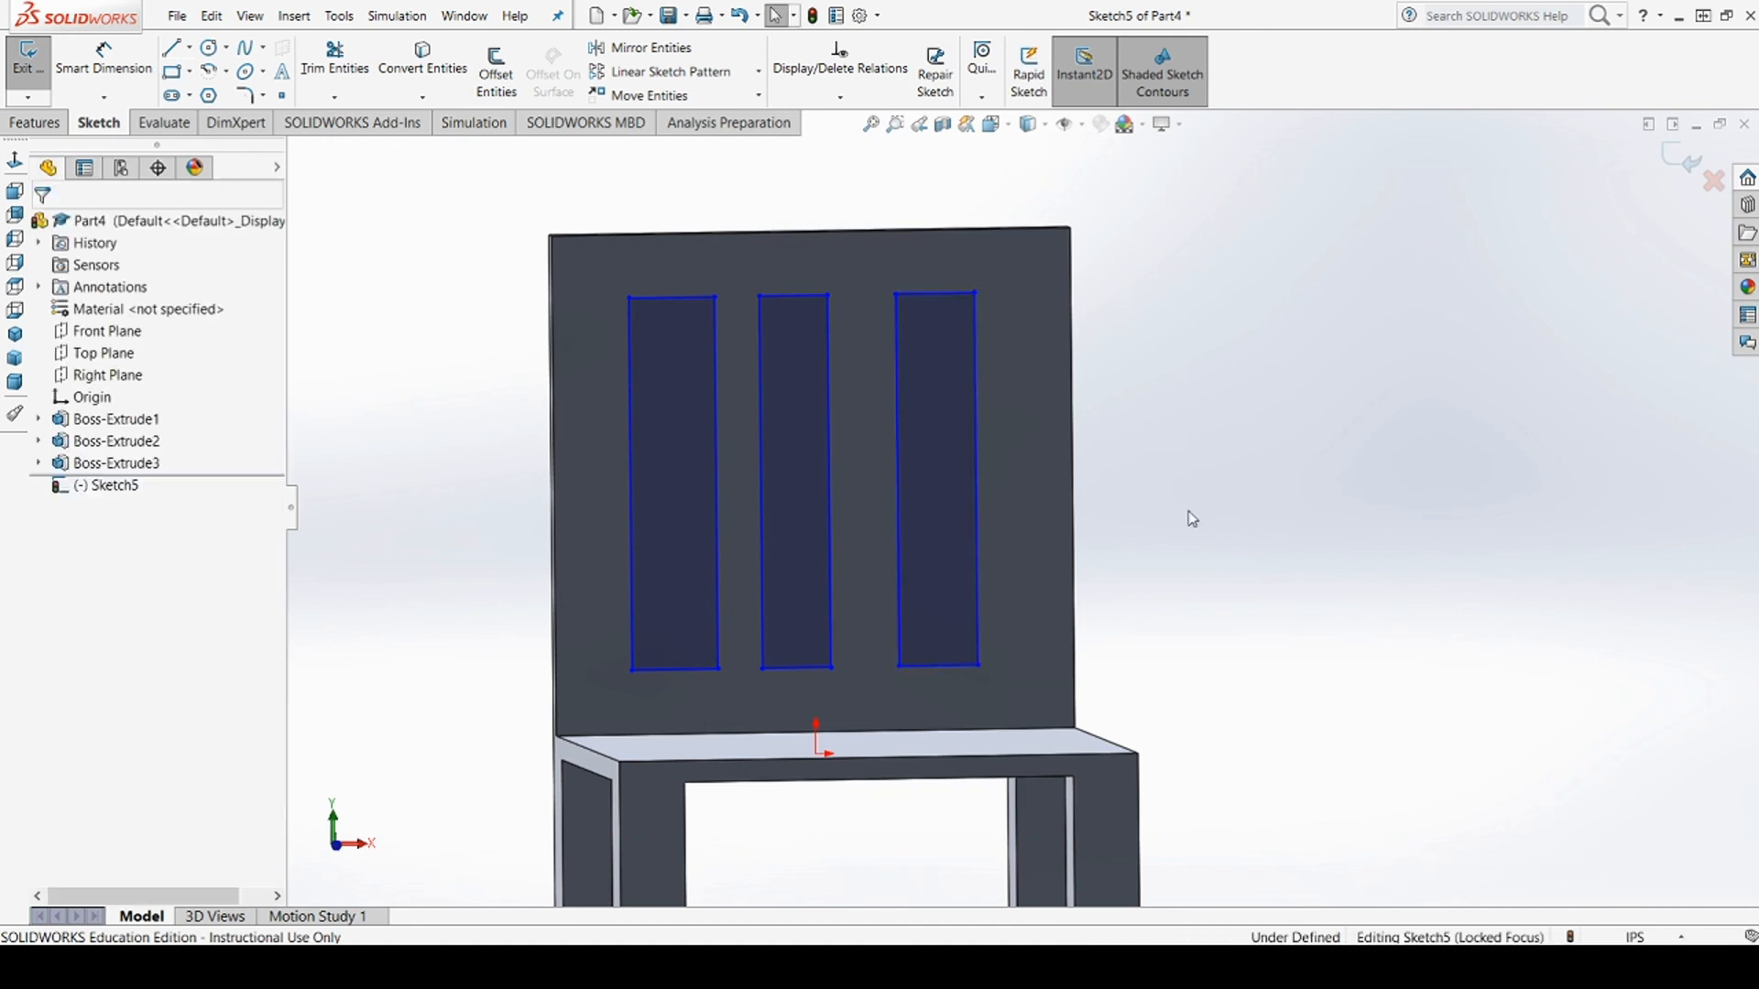
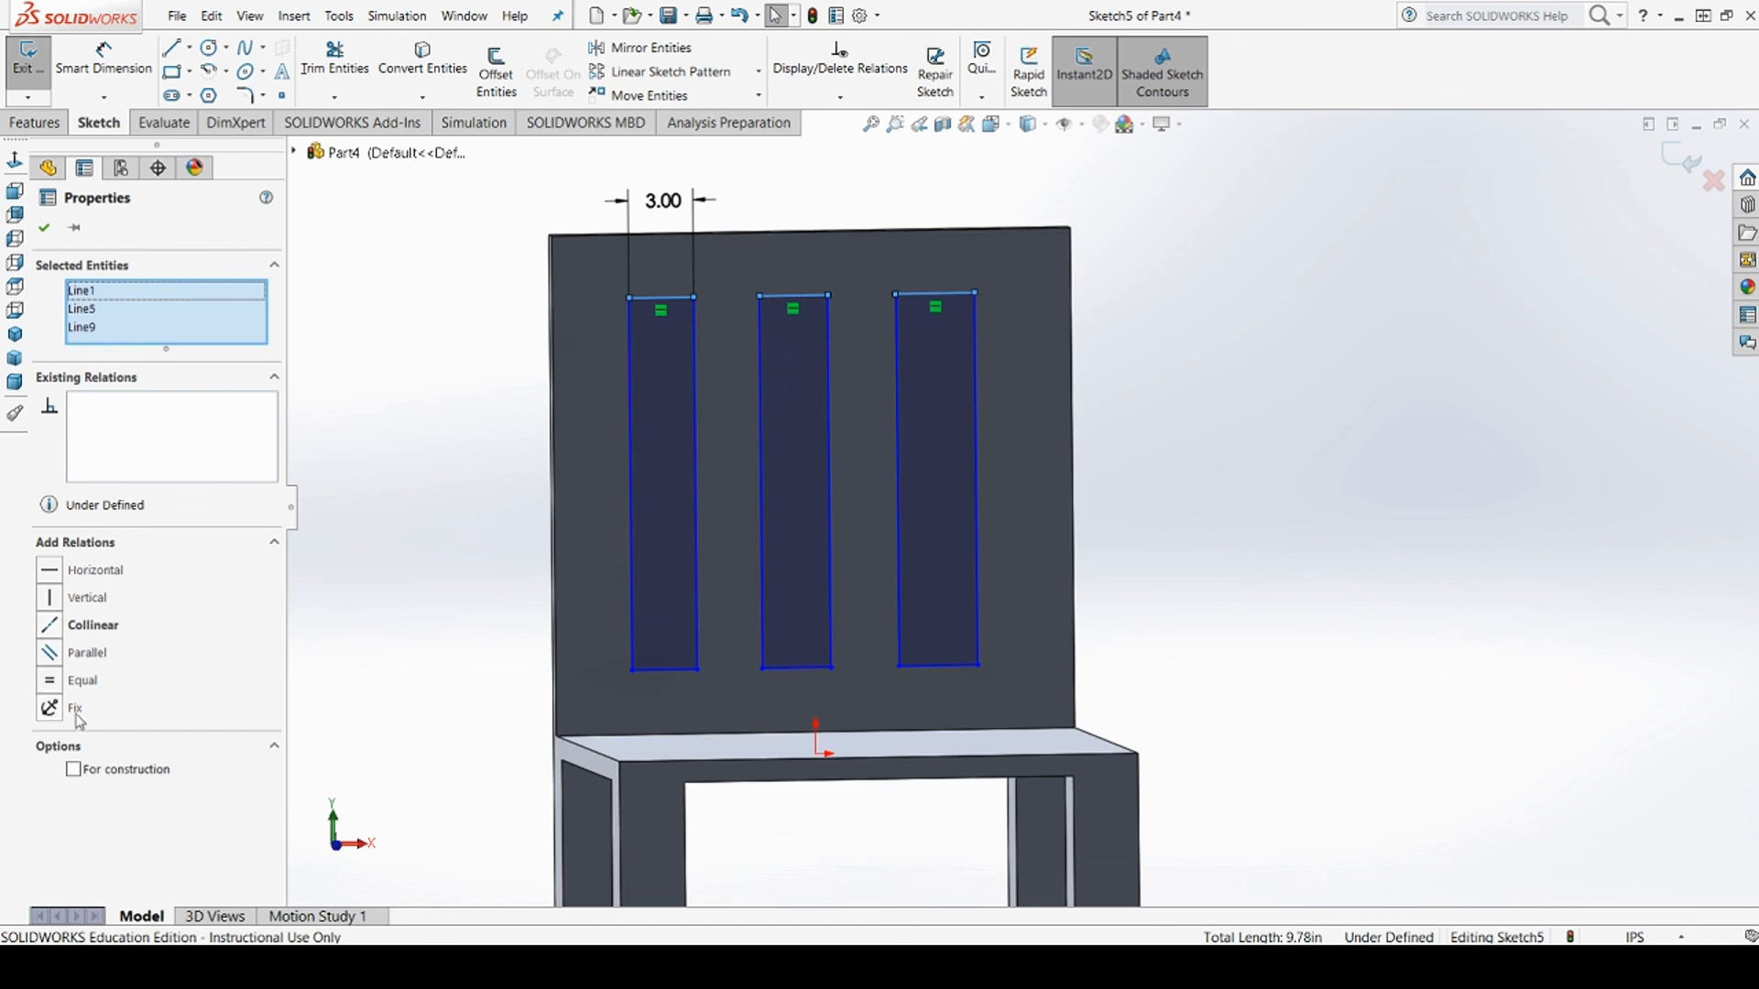
Make the three rectangles' top edges equal in length and dimension the first rectangle's height to 18 in
{"action": "left_click", "coordinate": [64, 683]}
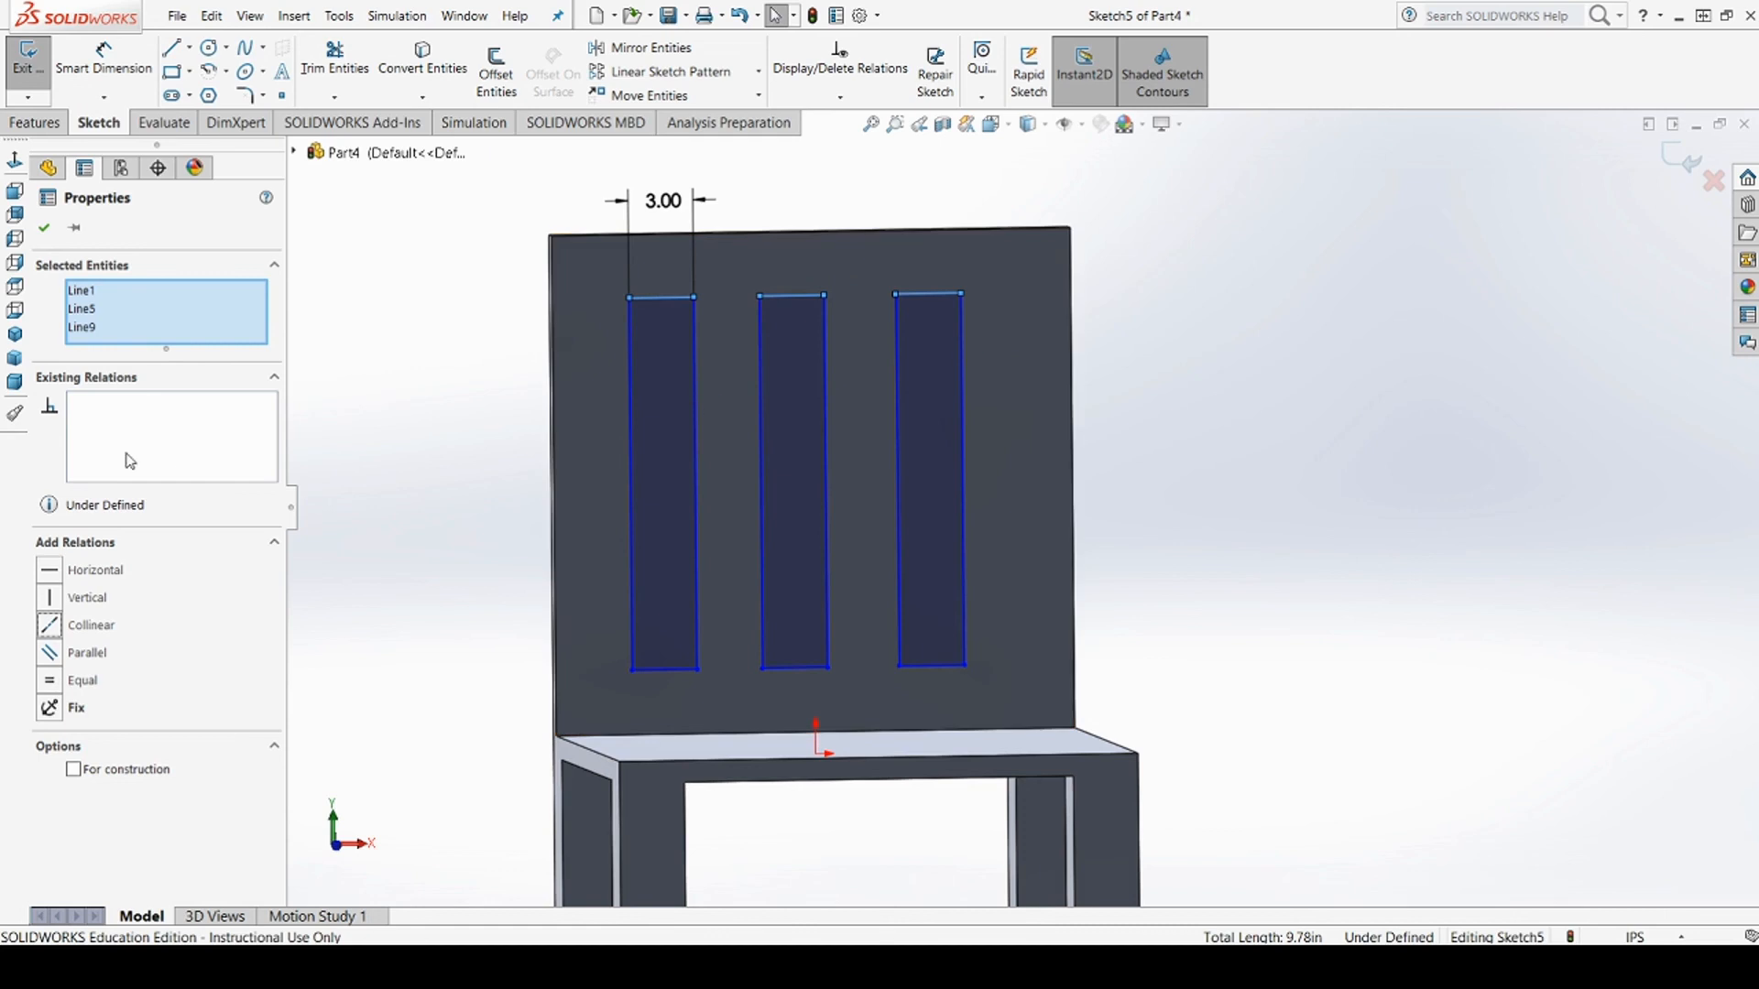
{"action": "left_click", "coordinate": [44, 227]}
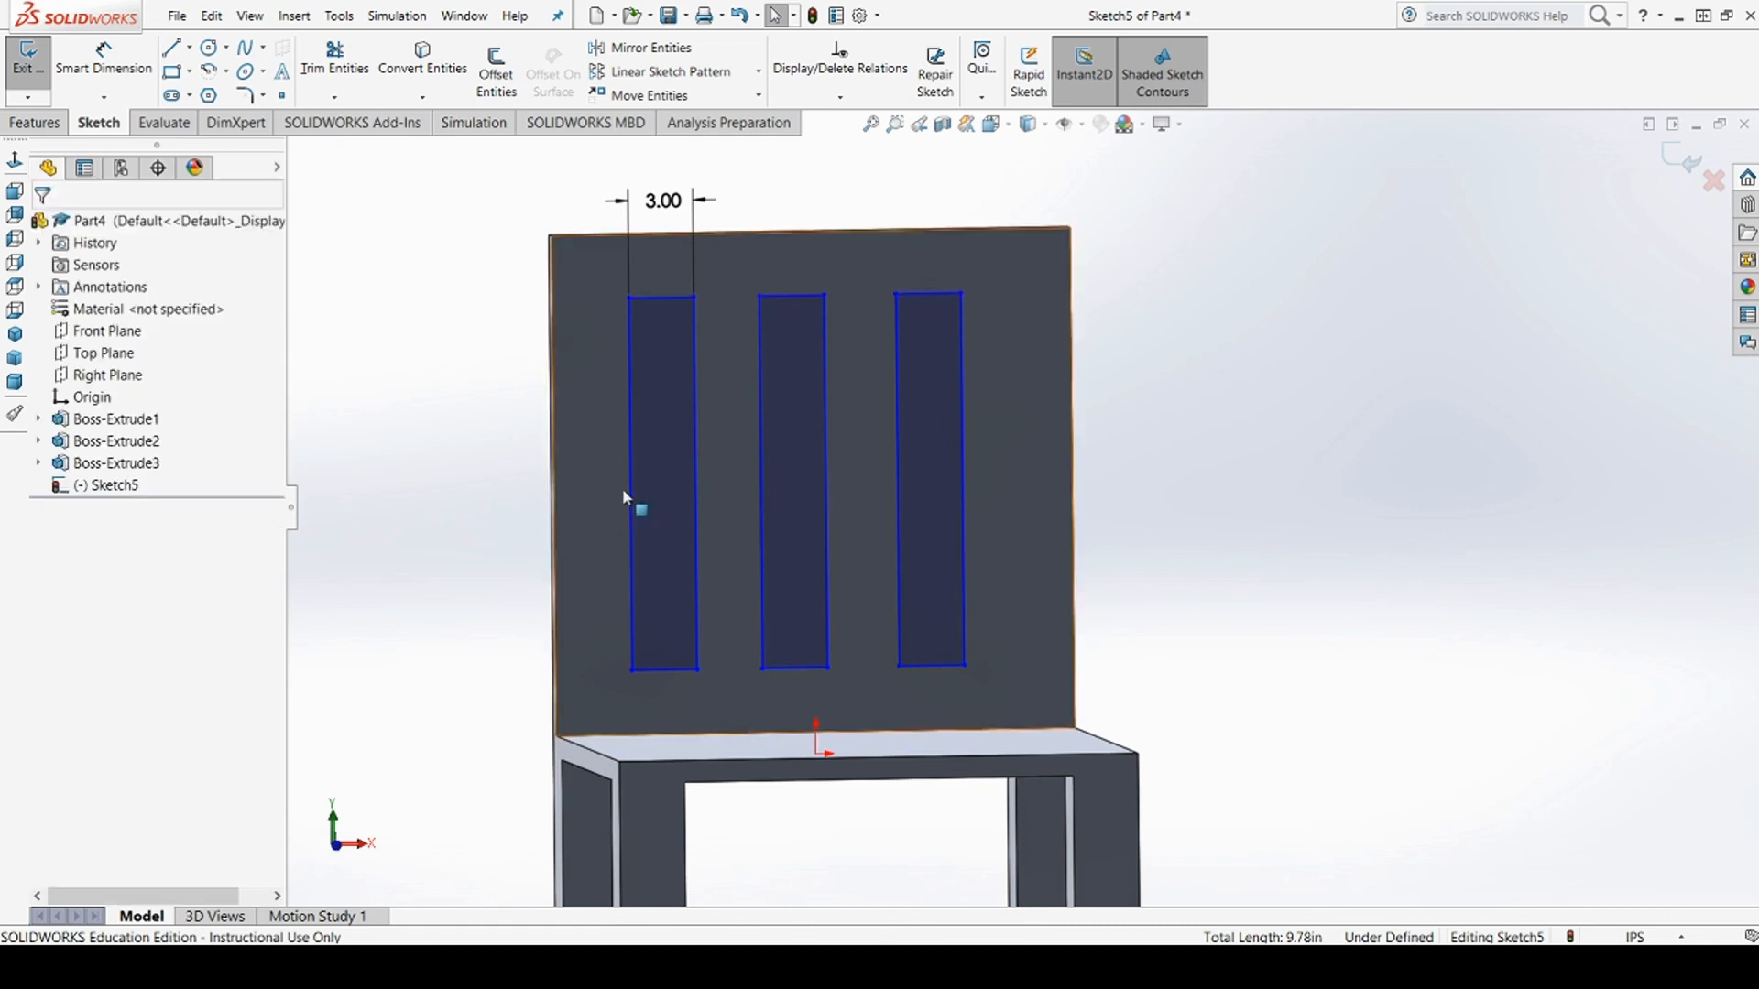
{"action": "left_click", "coordinate": [135, 66]}
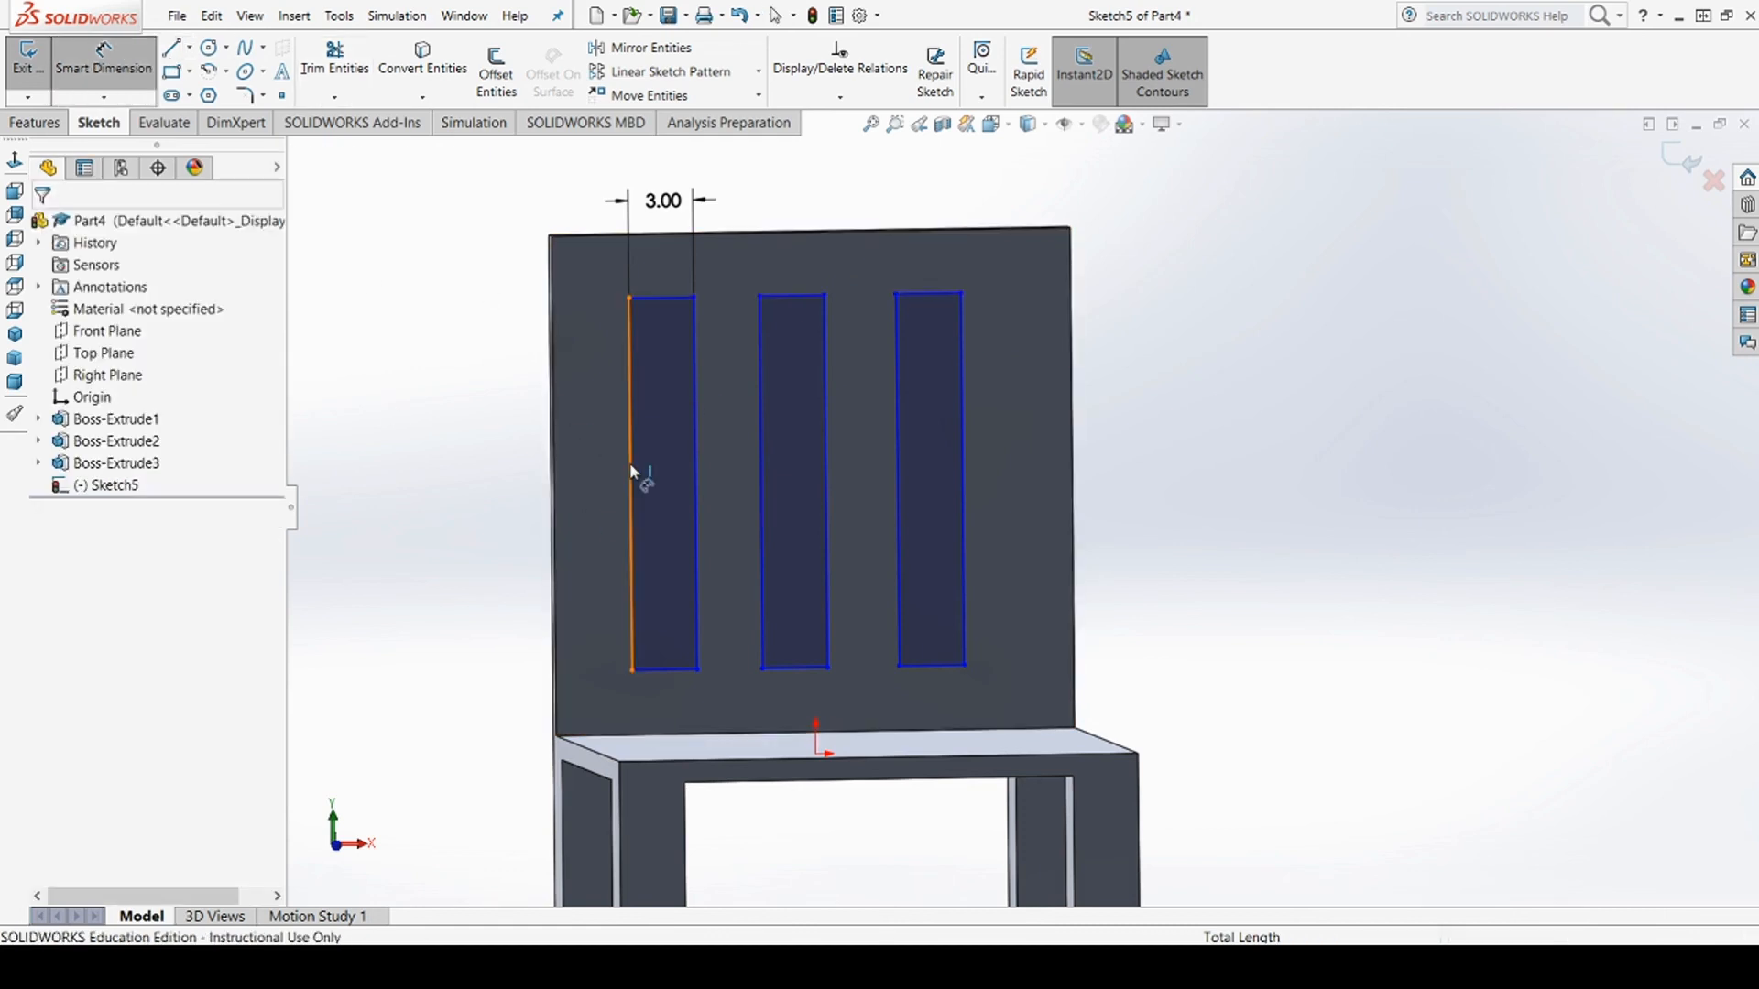
{"action": "left_click", "coordinate": [631, 472]}
{"action": "left_click", "coordinate": [495, 463]}
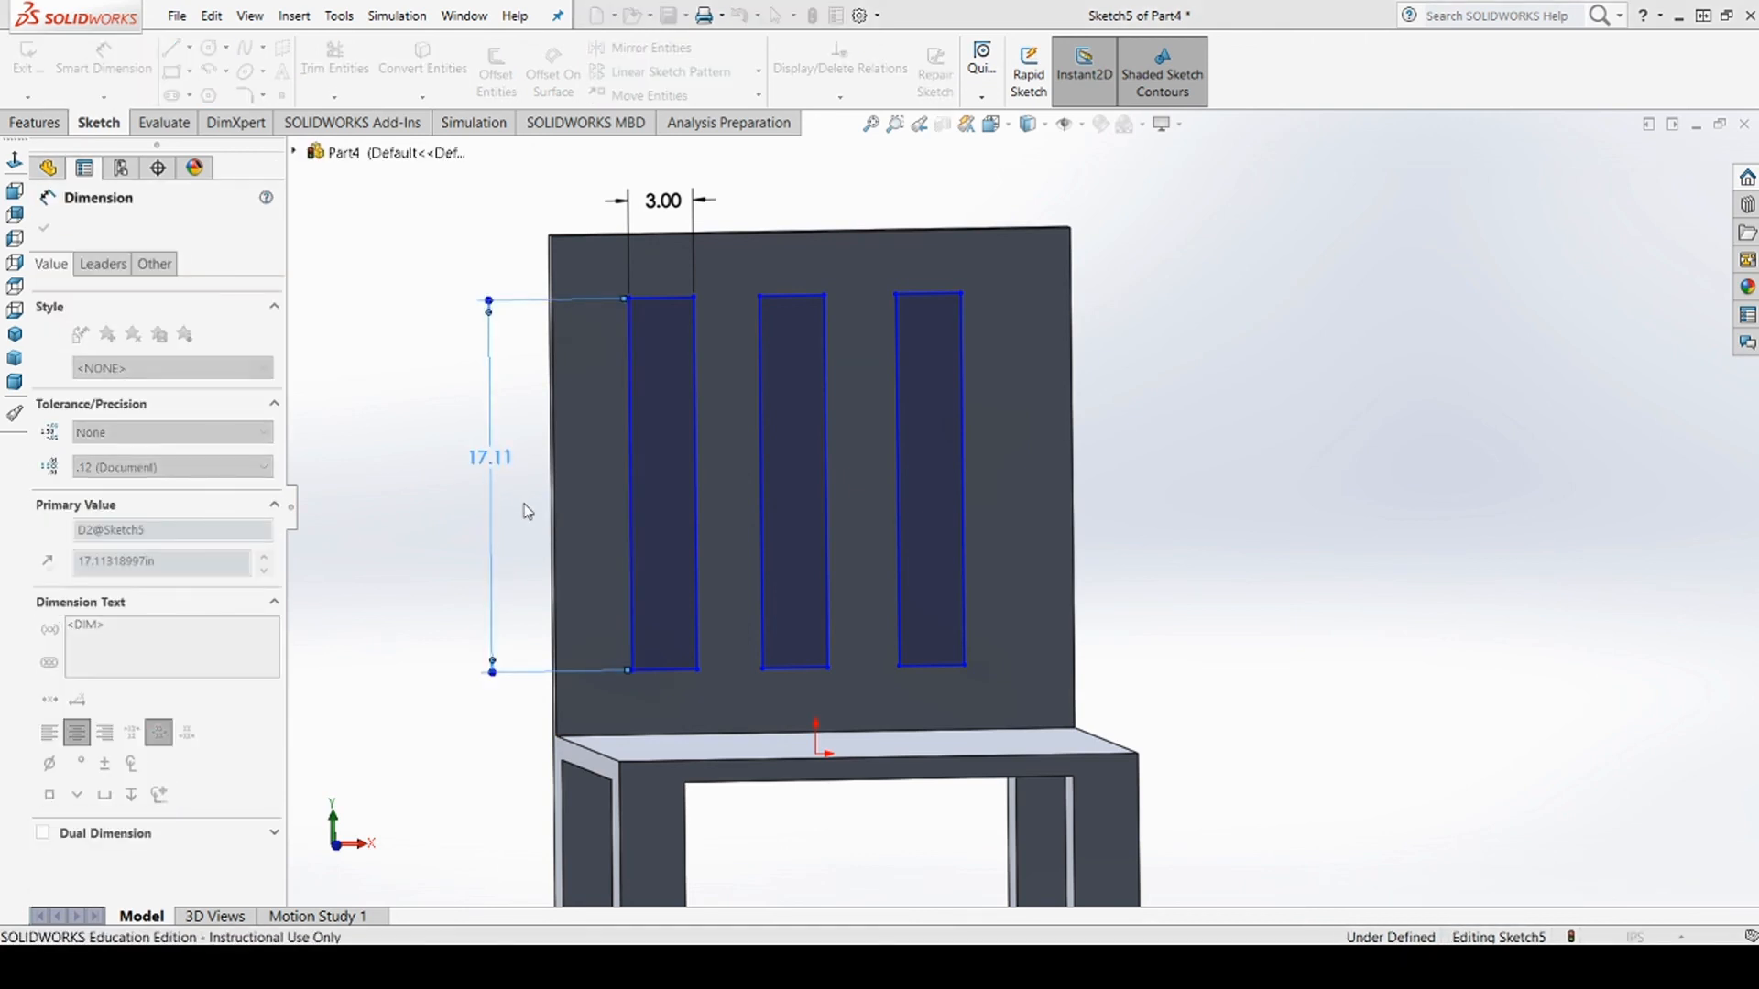
{"action": "type", "text": "18"}
{"action": "key", "text": "Return"}
{"action": "left_click", "coordinate": [61, 238]}
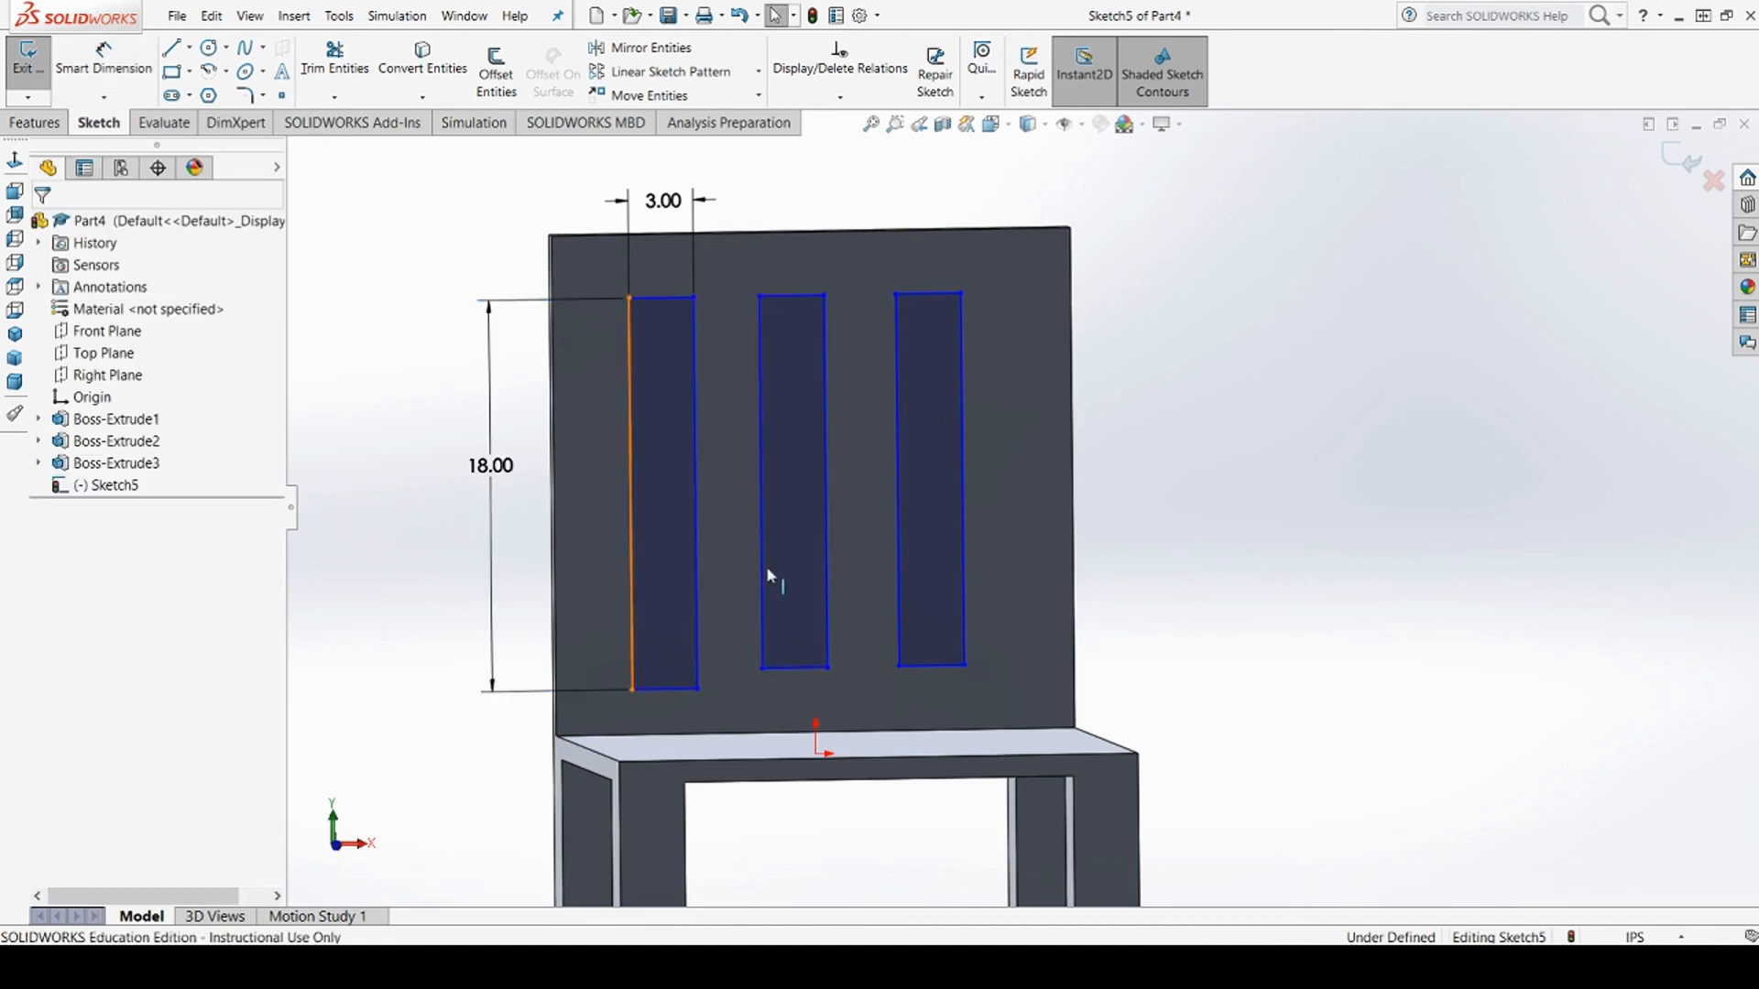
Make the left vertical edges of the three backrest rectangles equal in length
{"action": "left_click", "coordinate": [761, 482], "text": "ctrl"}
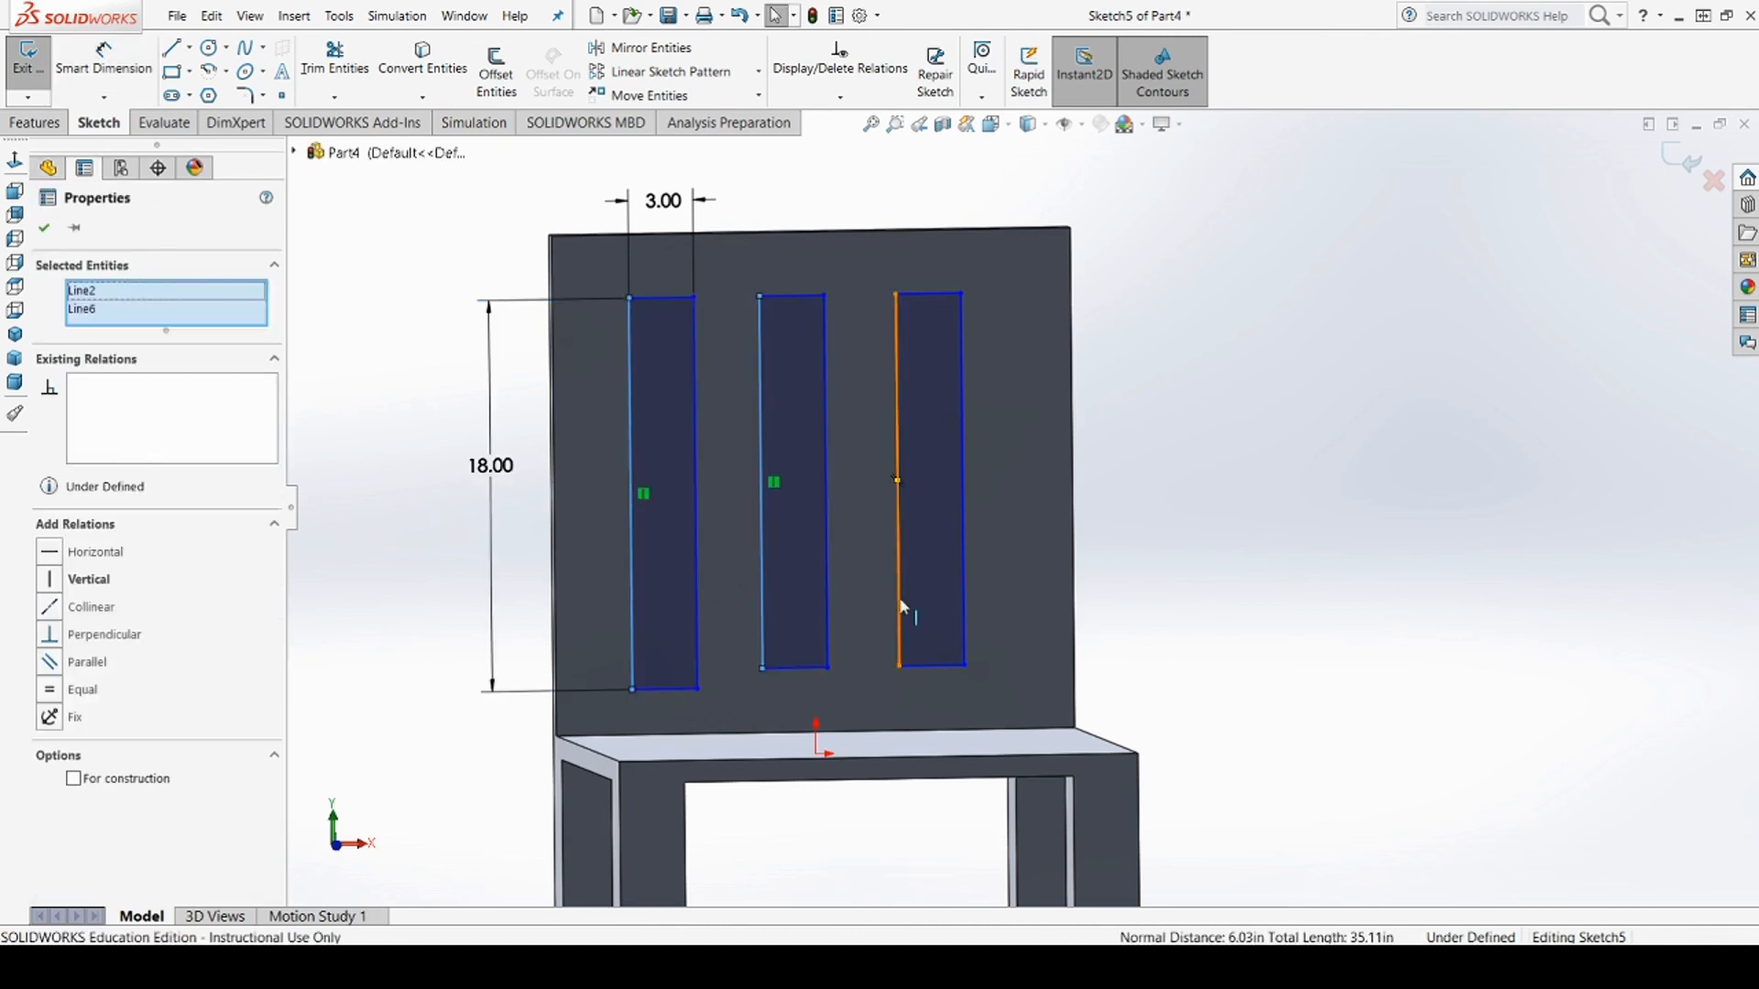
{"action": "left_click", "coordinate": [896, 608], "text": "ctrl"}
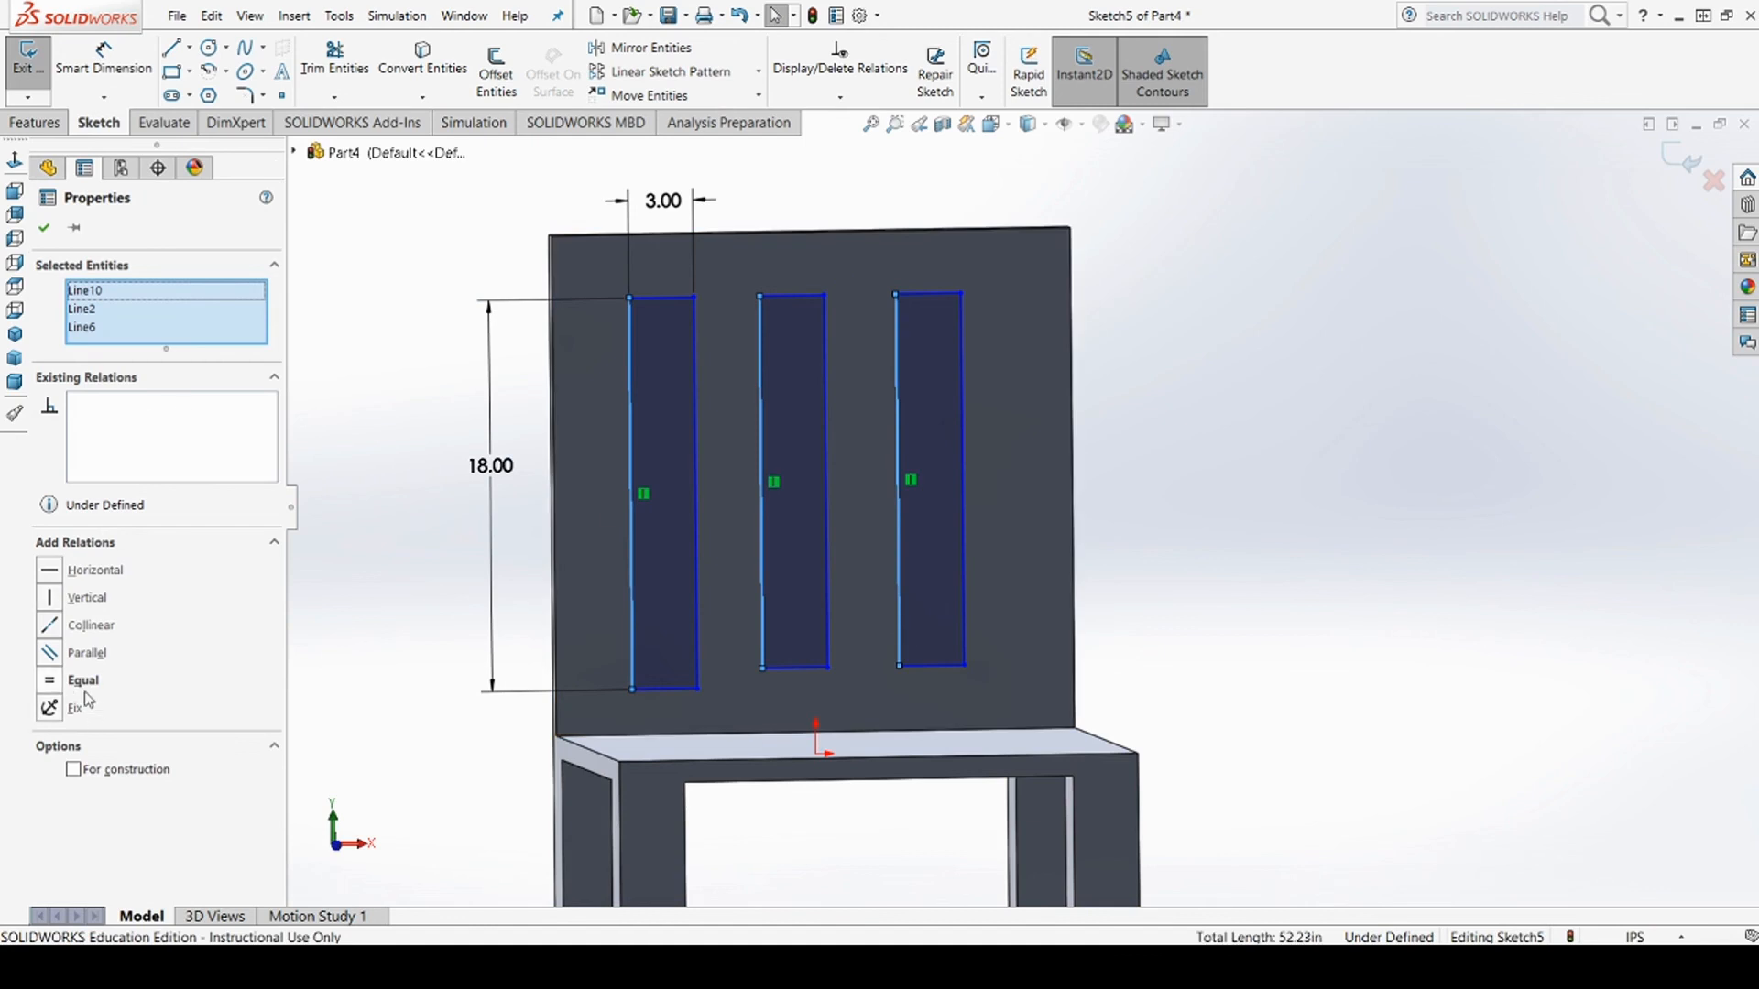
{"action": "left_click", "coordinate": [56, 684]}
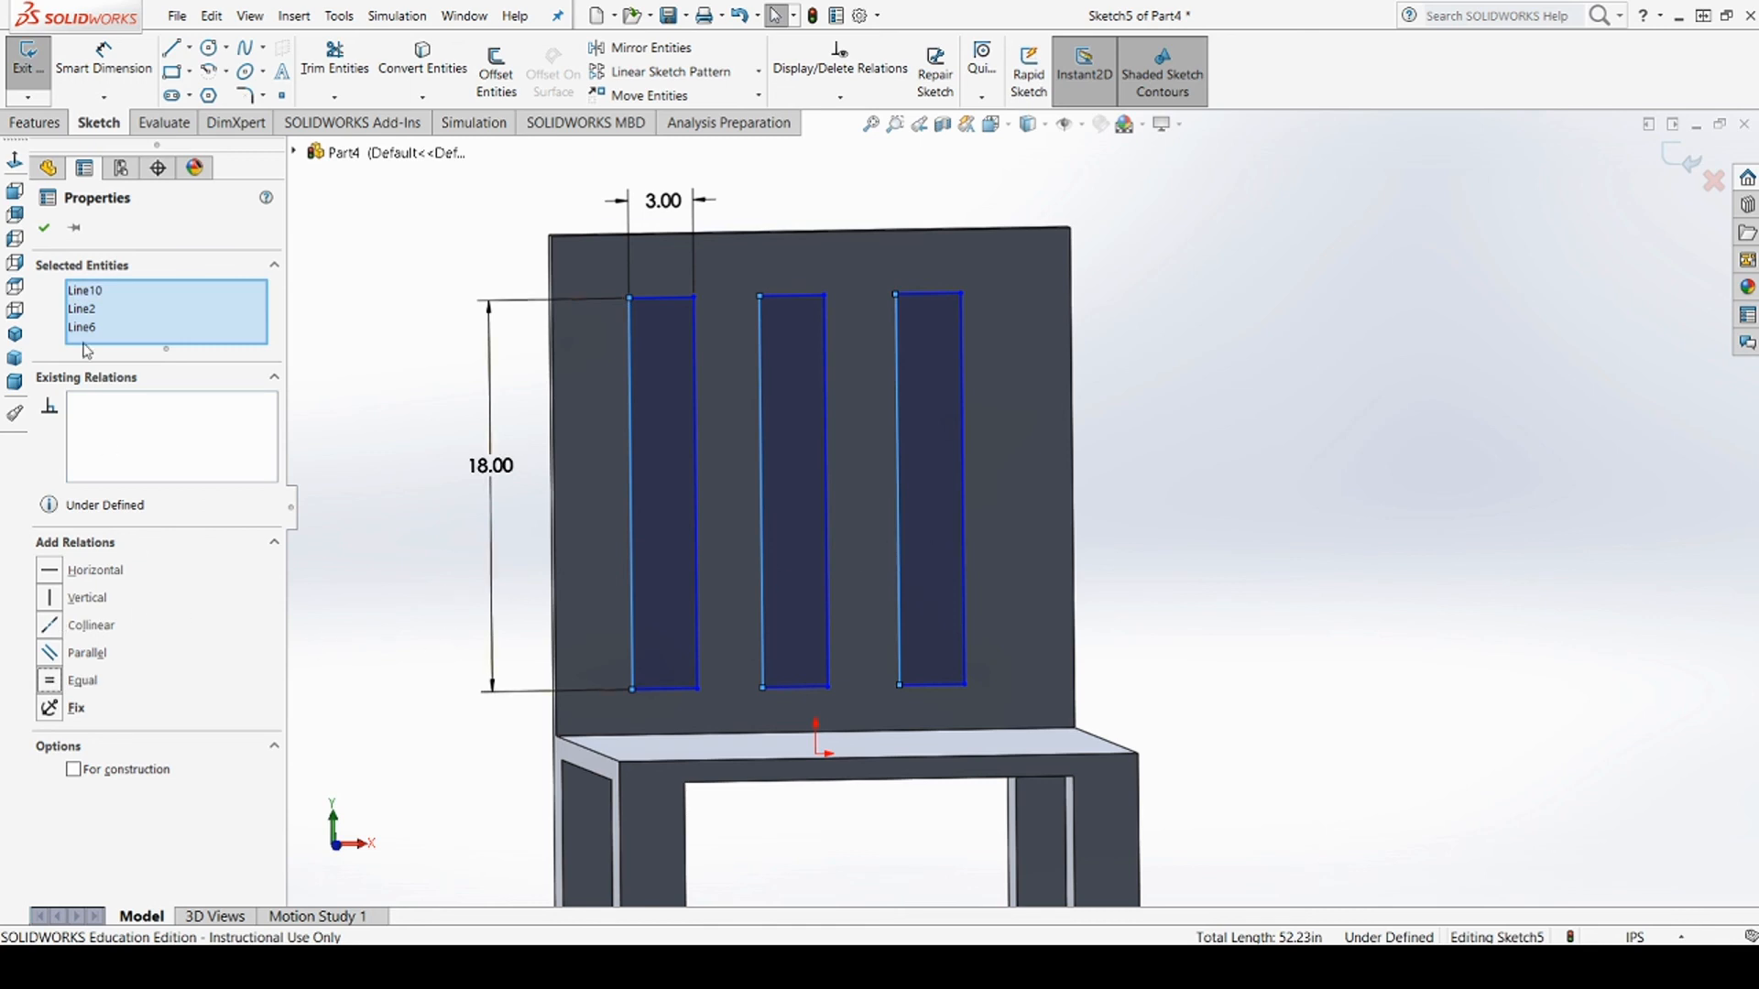
{"action": "left_click", "coordinate": [48, 236]}
Draw a horizontal construction line about 3.6 in long from the first rectangle's left edge midpoint to the backrest's left edge
{"action": "middle_click_drag", "start_coordinate": [810, 561], "coordinate": [1486, 515]}
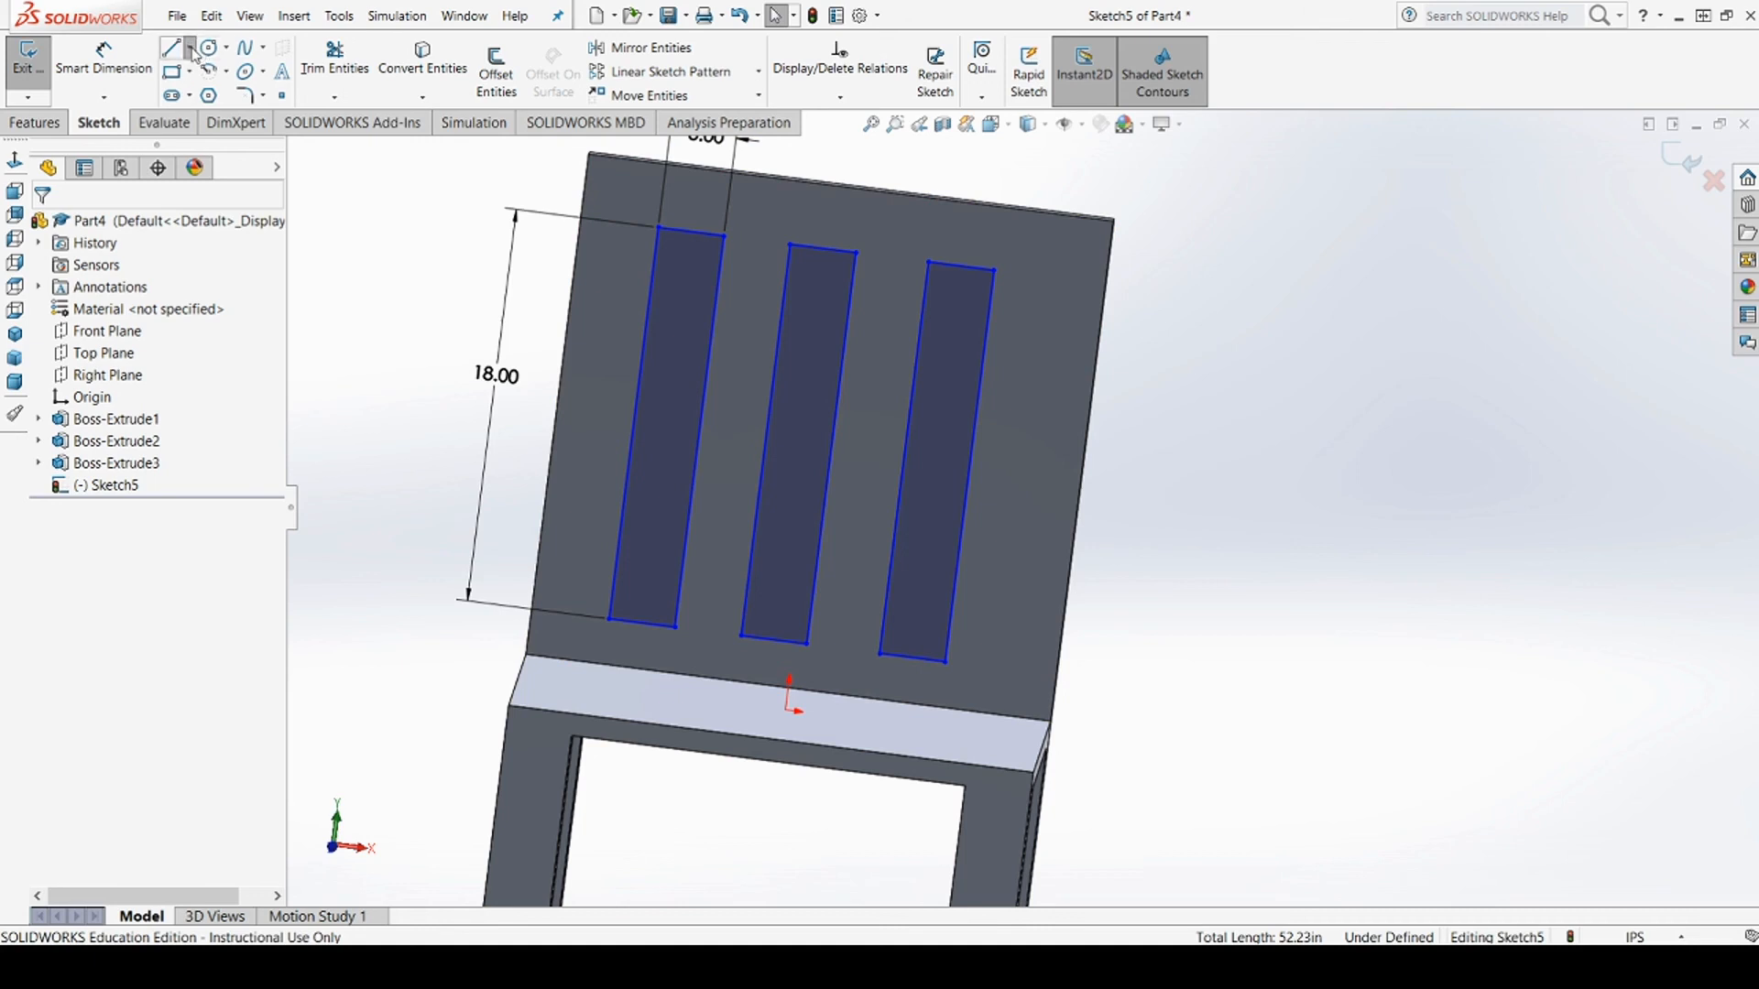
{"action": "left_click", "coordinate": [217, 108]}
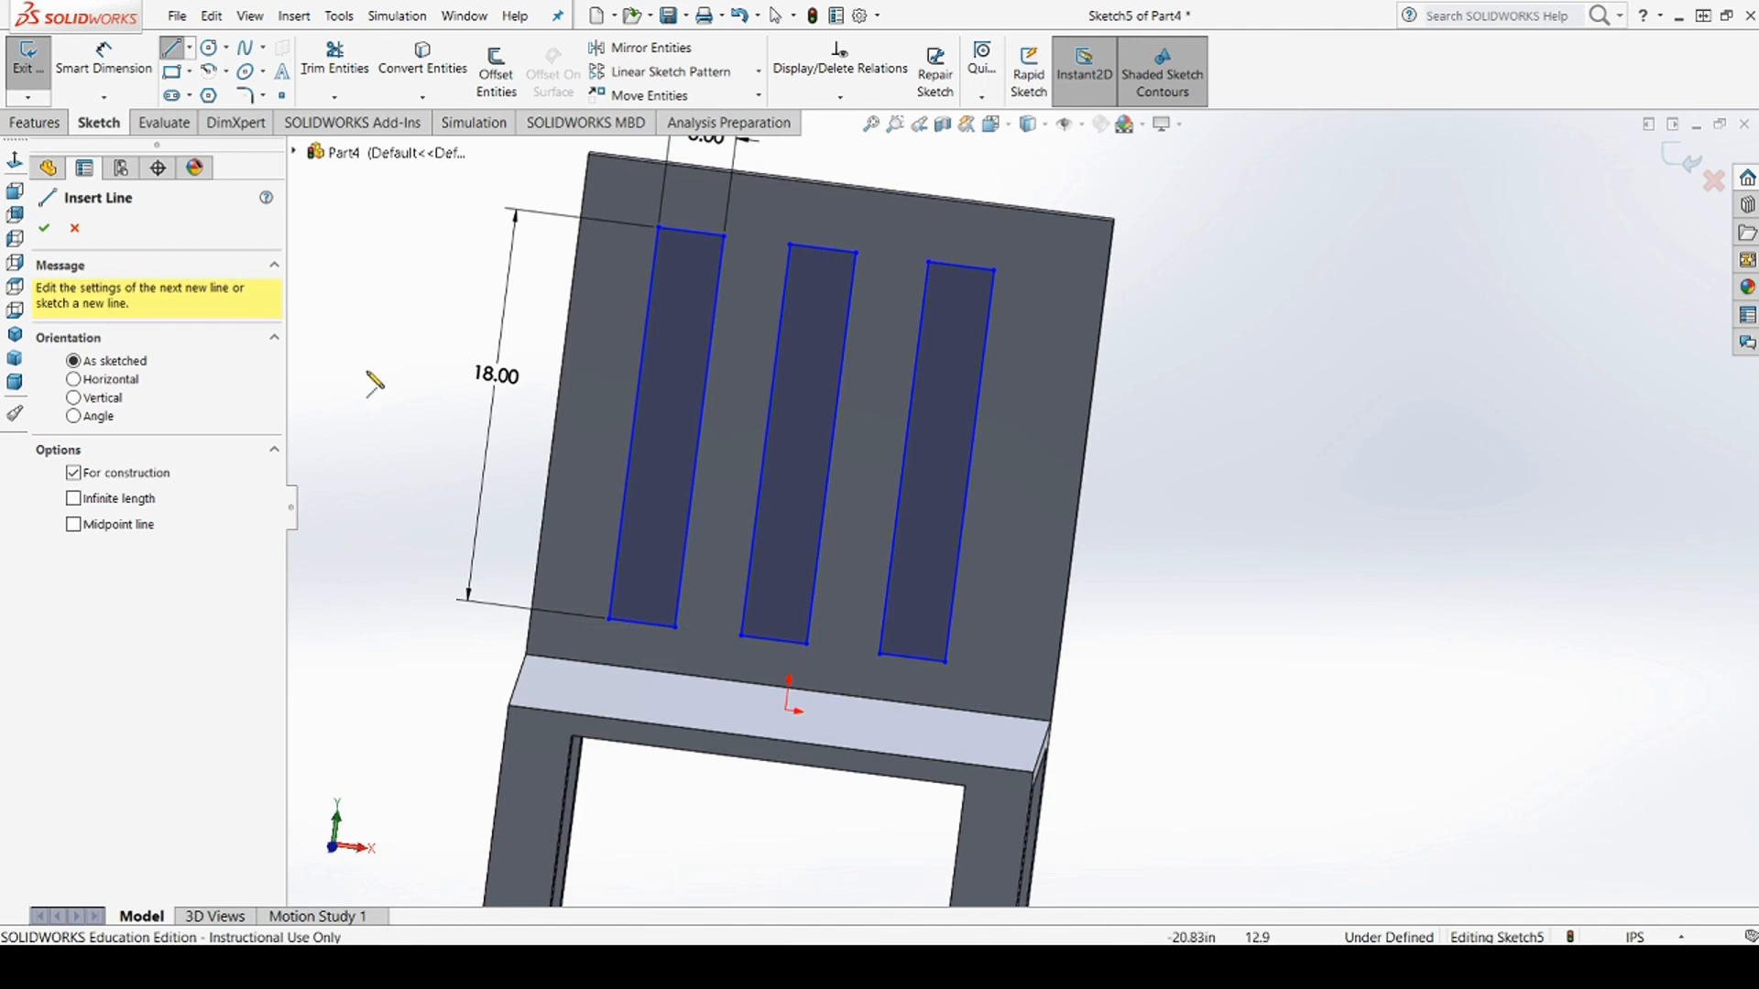
{"action": "left_click", "coordinate": [634, 424]}
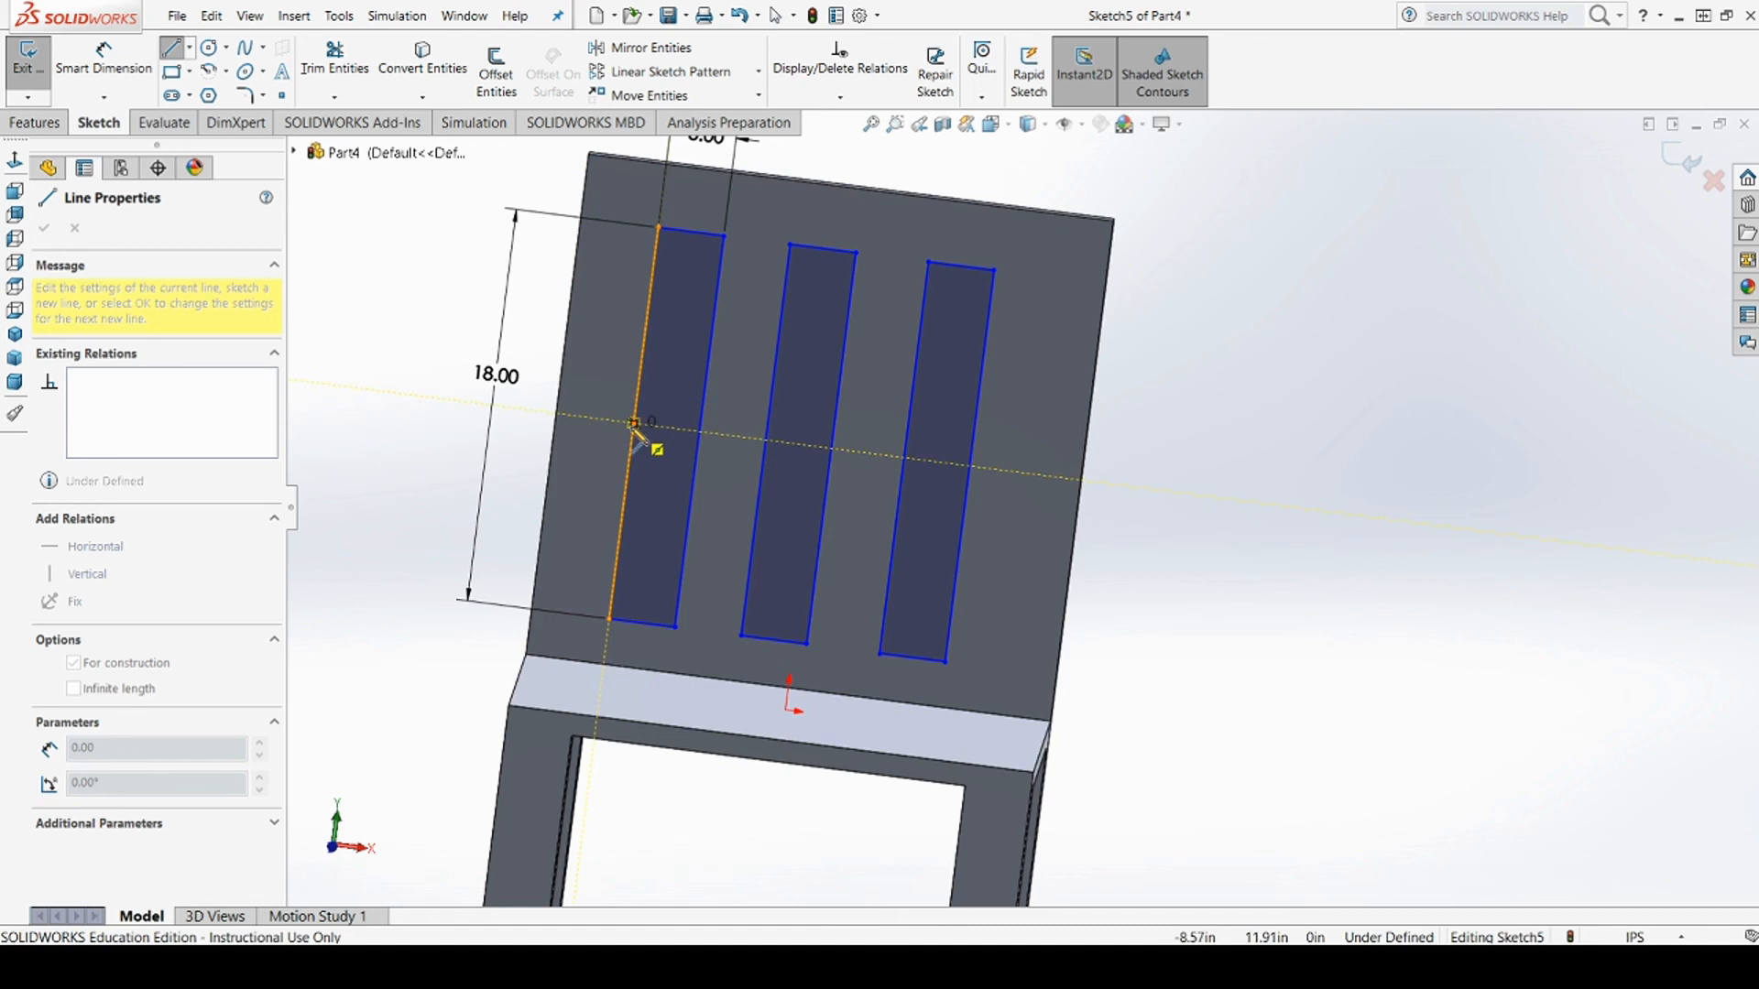
{"action": "left_click", "coordinate": [558, 404]}
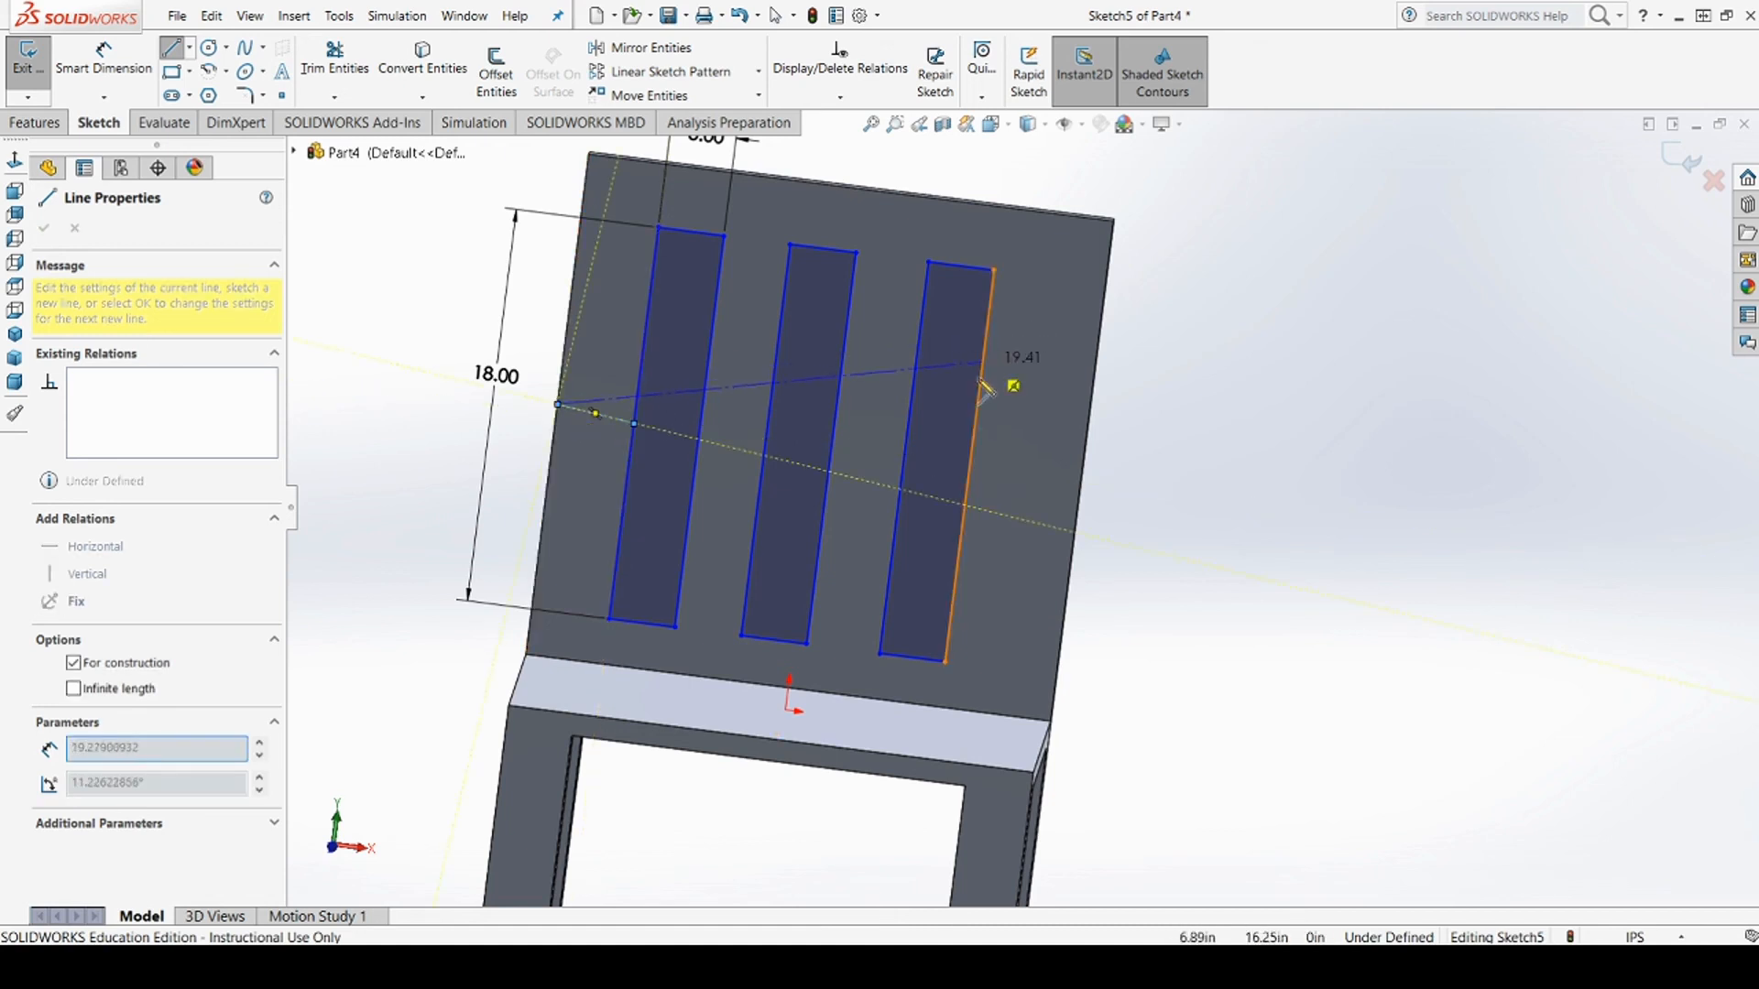
{"action": "key", "text": "Escape"}
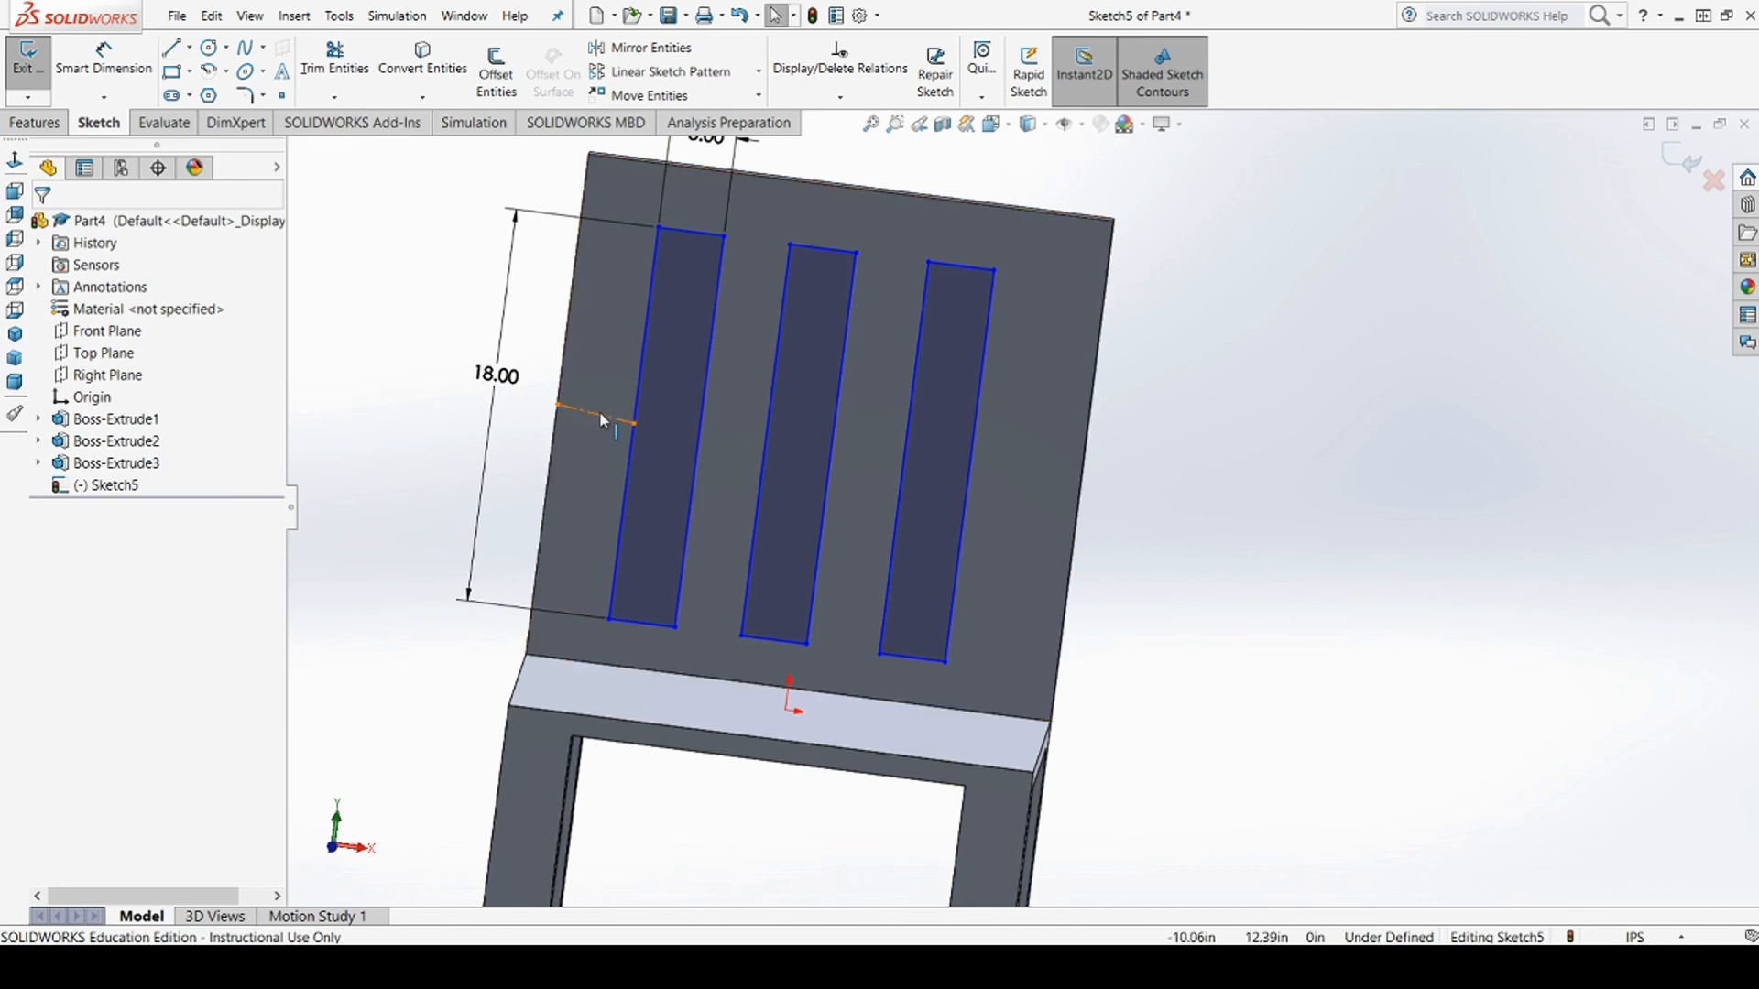
{"action": "left_click", "coordinate": [615, 413]}
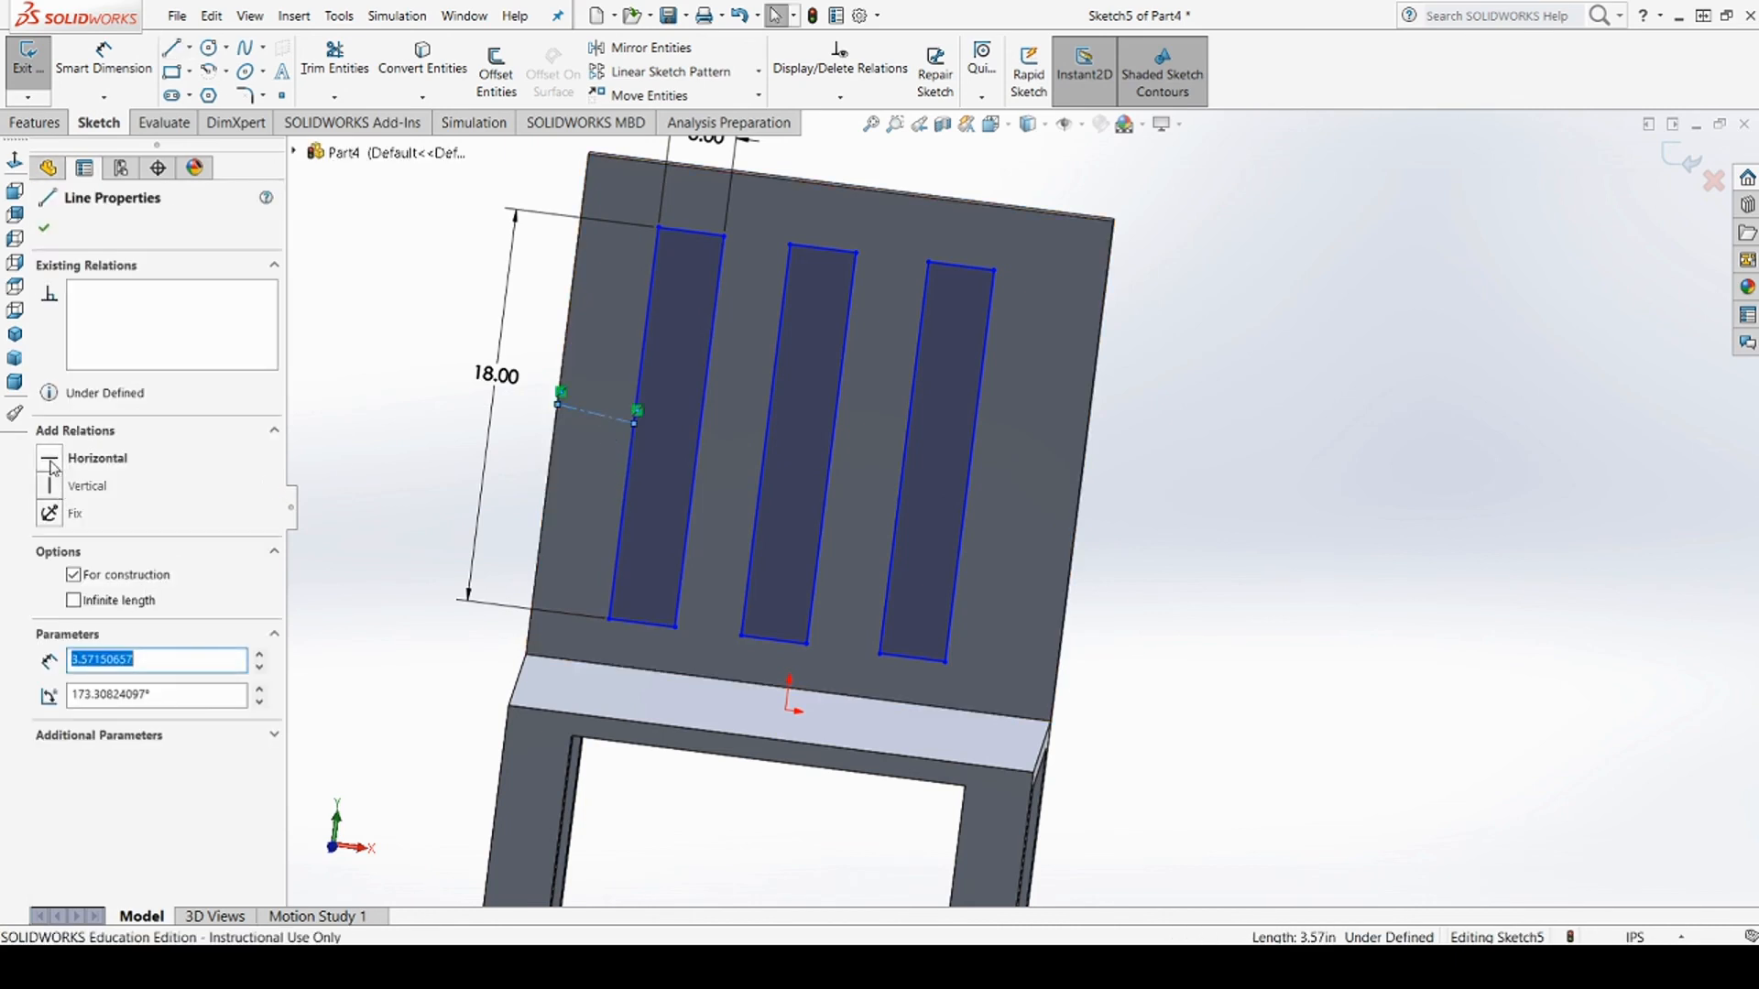
{"action": "left_click", "coordinate": [51, 458]}
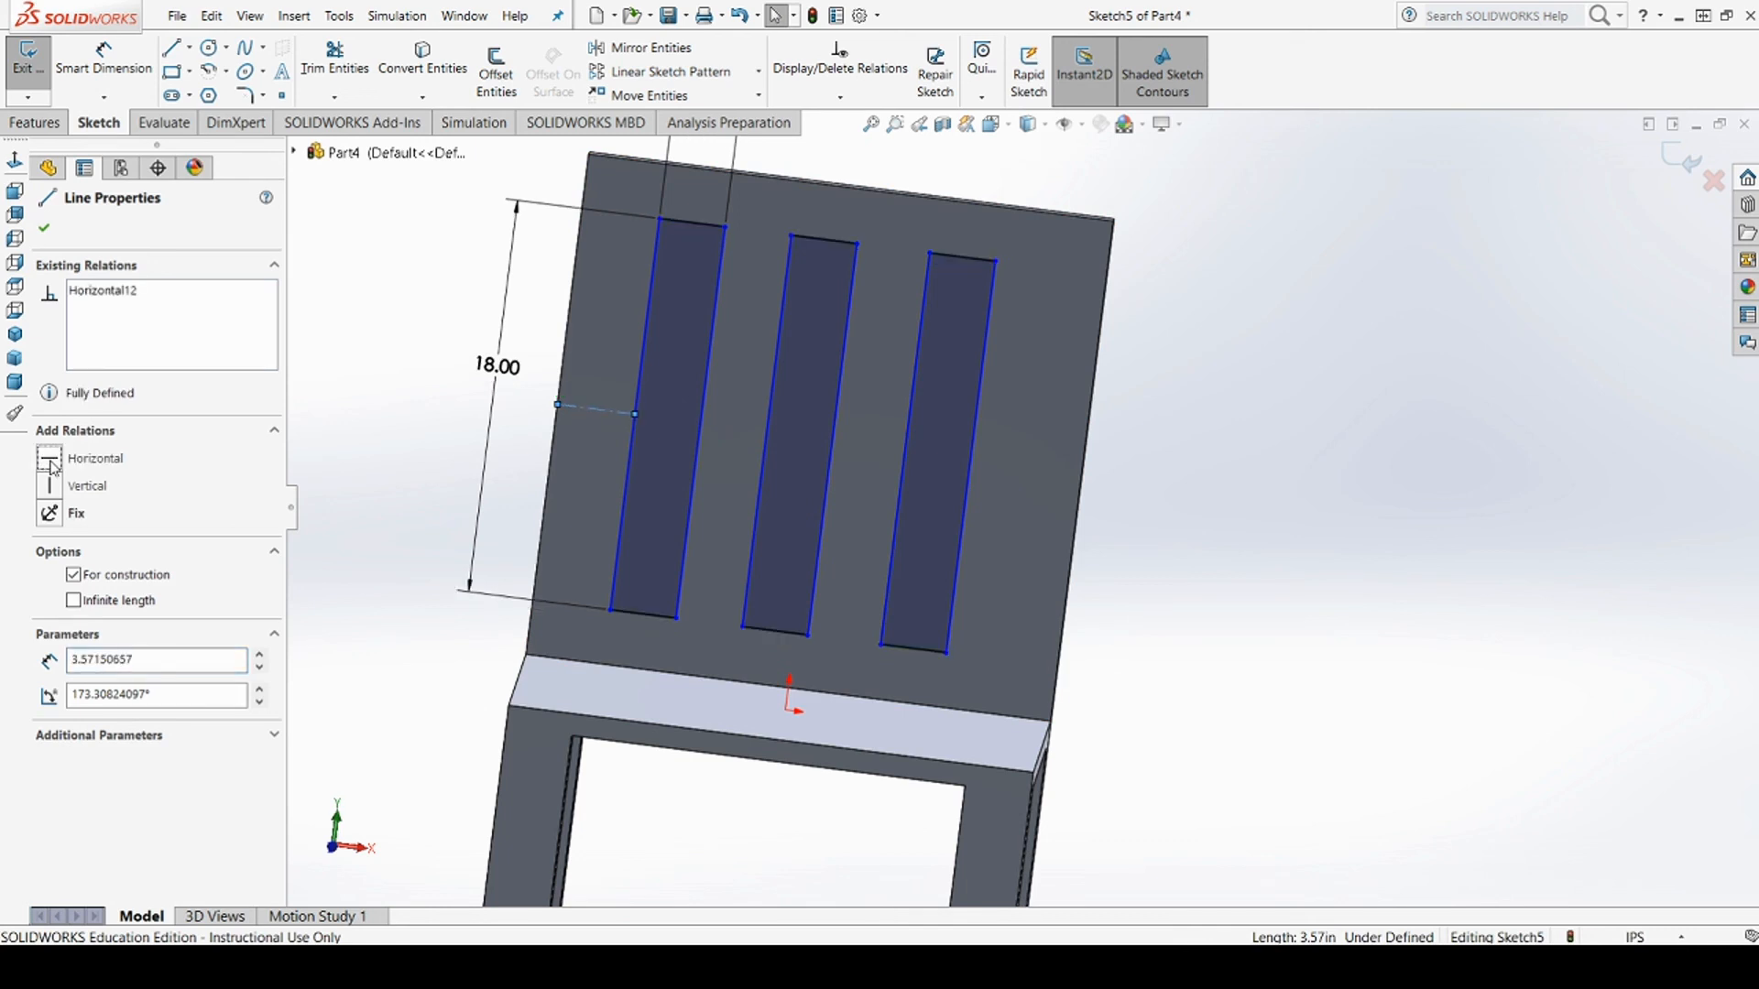
Measure the first rectangle's distances to the backrest's top edge and to the seat without keeping any dimension
{"action": "mouse_move", "coordinate": [1133, 564]}
{"action": "middle_mouse_down"}
{"action": "mouse_move", "coordinate": [1154, 507]}
{"action": "mouse_move", "coordinate": [1125, 562]}
{"action": "middle_mouse_up"}
{"action": "left_click", "coordinate": [103, 57]}
{"action": "left_click", "coordinate": [704, 207]}
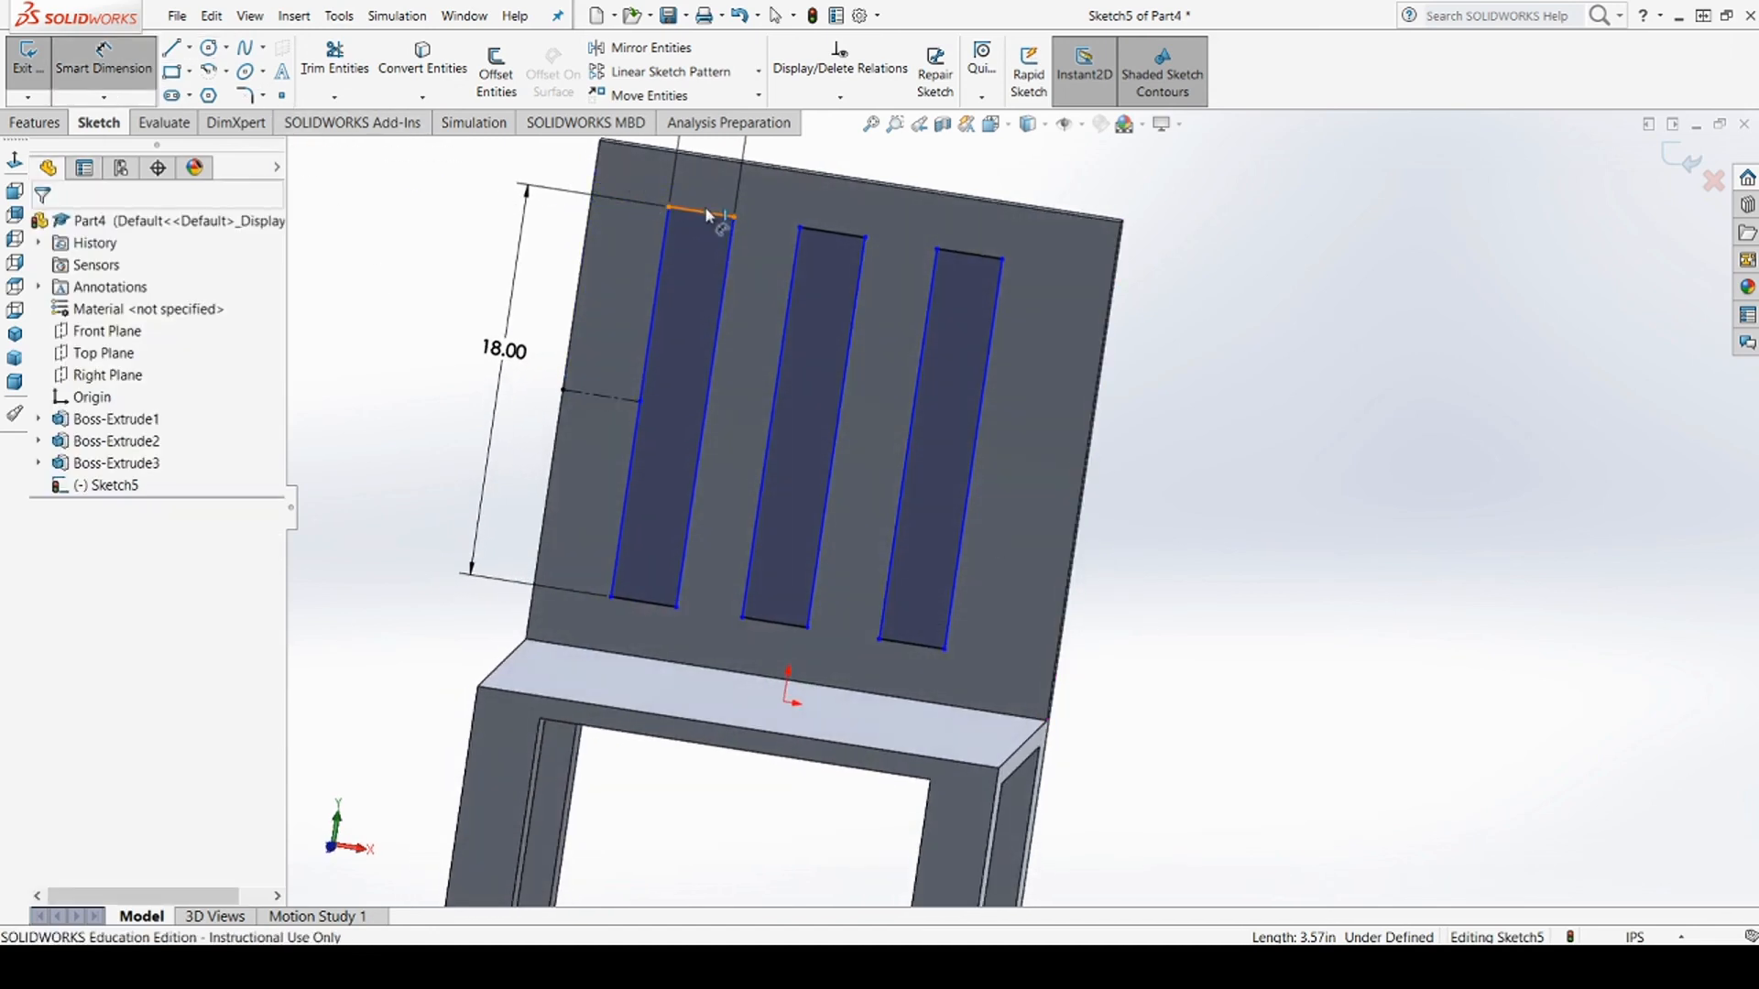
{"action": "left_click", "coordinate": [707, 215]}
{"action": "left_click", "coordinate": [723, 158]}
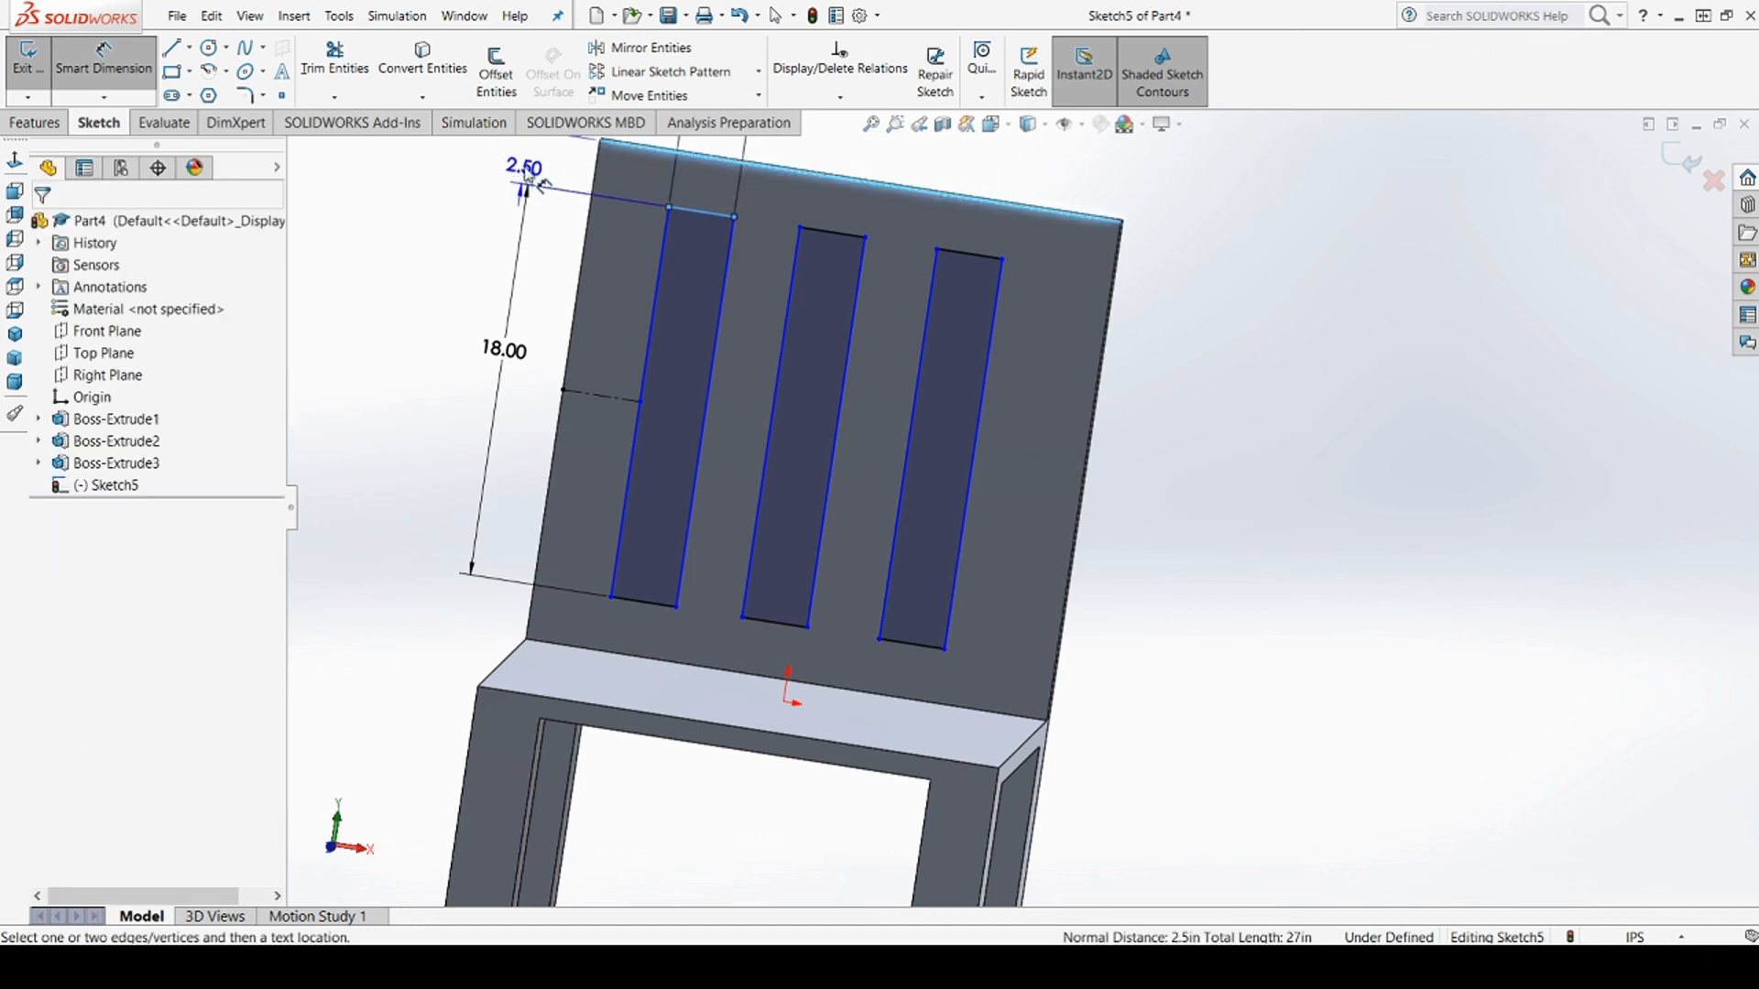
{"action": "key", "text": "Escape"}
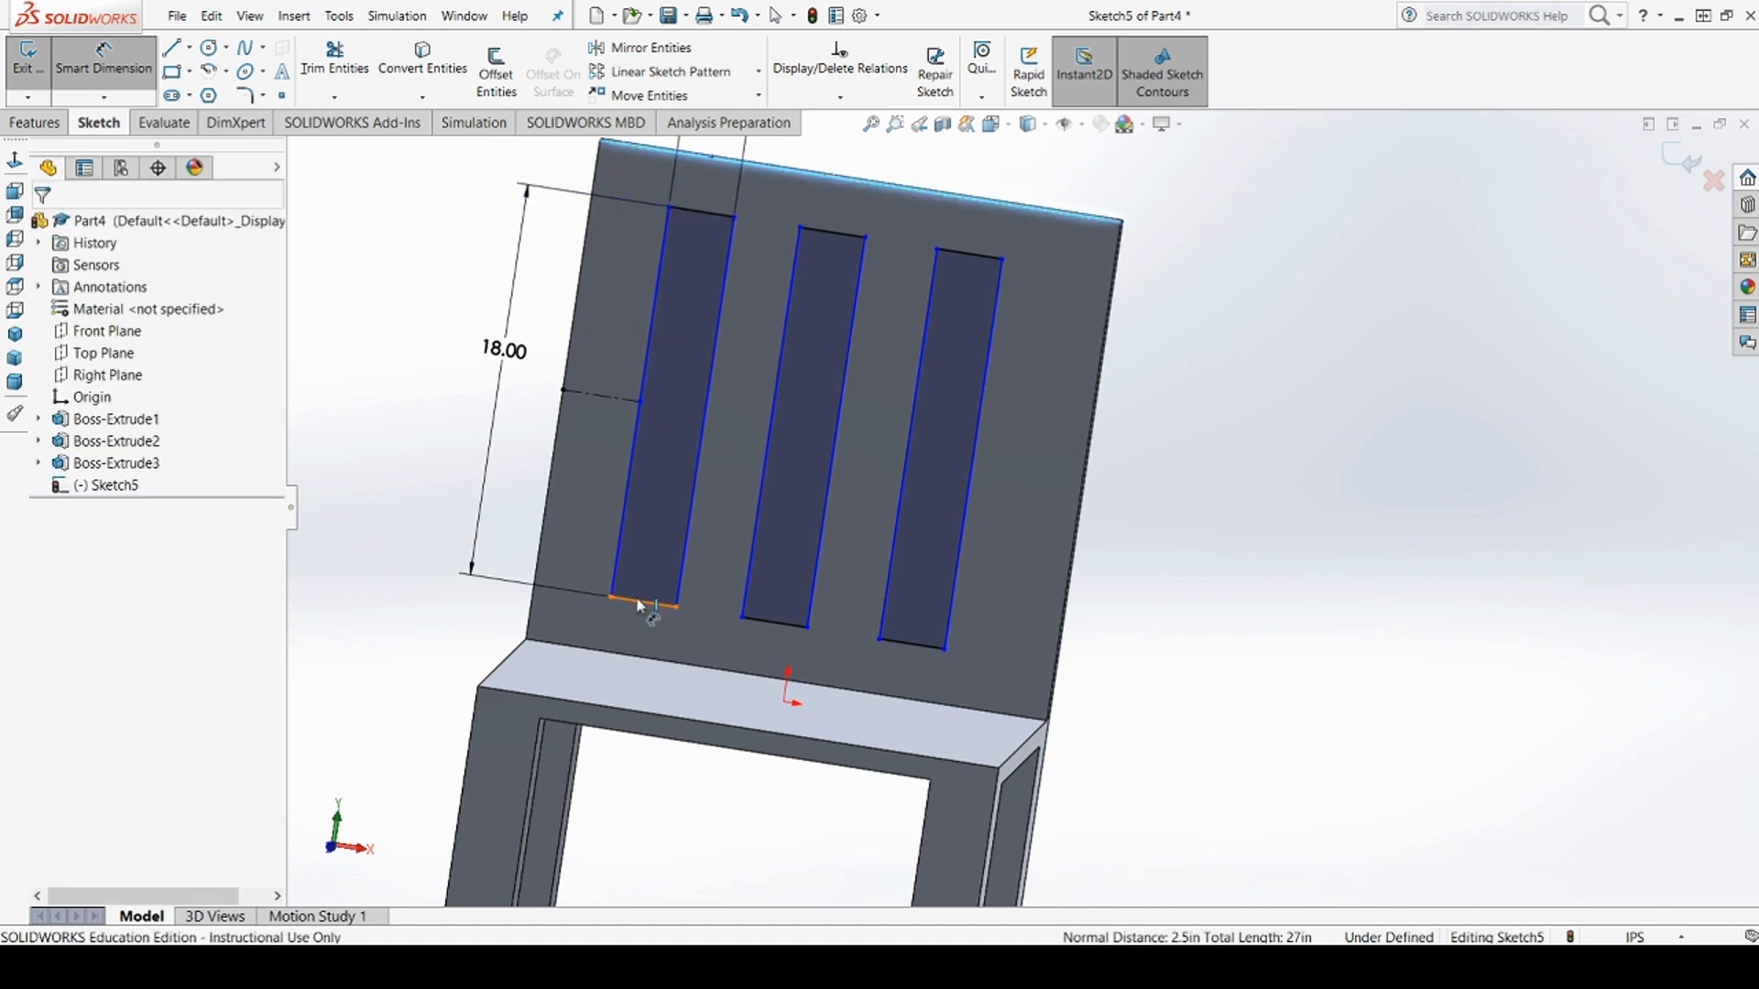
{"action": "left_click", "coordinate": [615, 660]}
{"action": "left_click", "coordinate": [609, 647]}
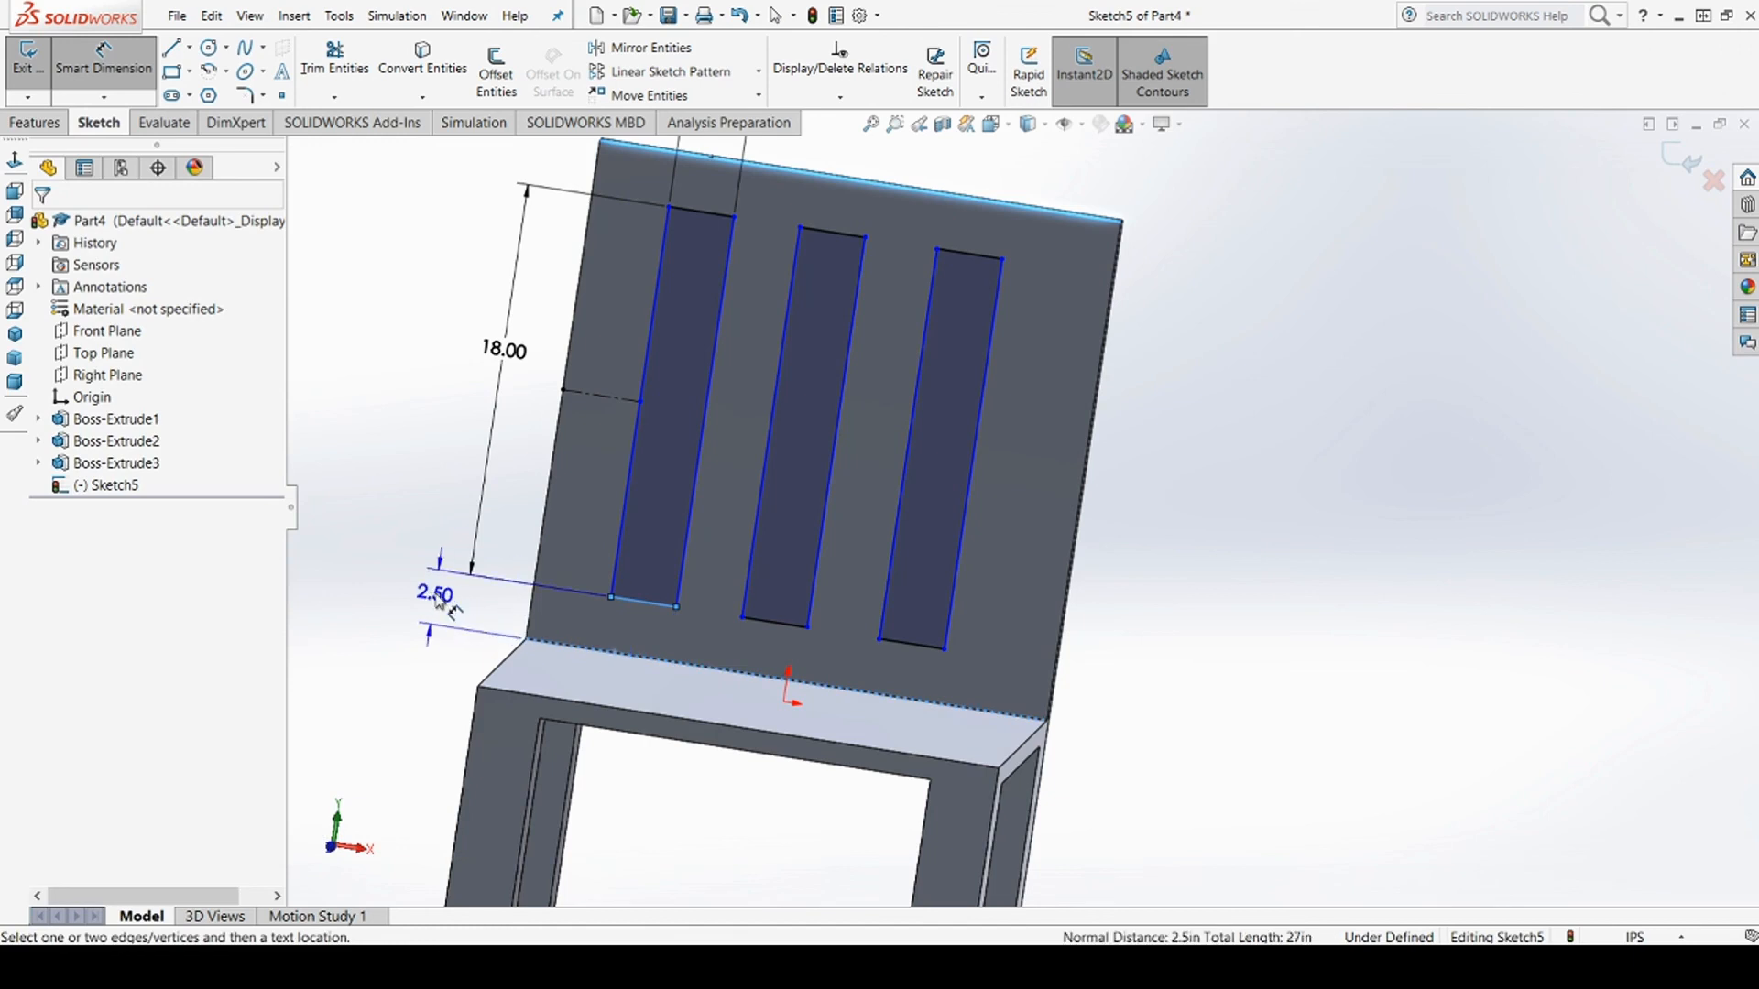
{"action": "key", "text": "Escape"}
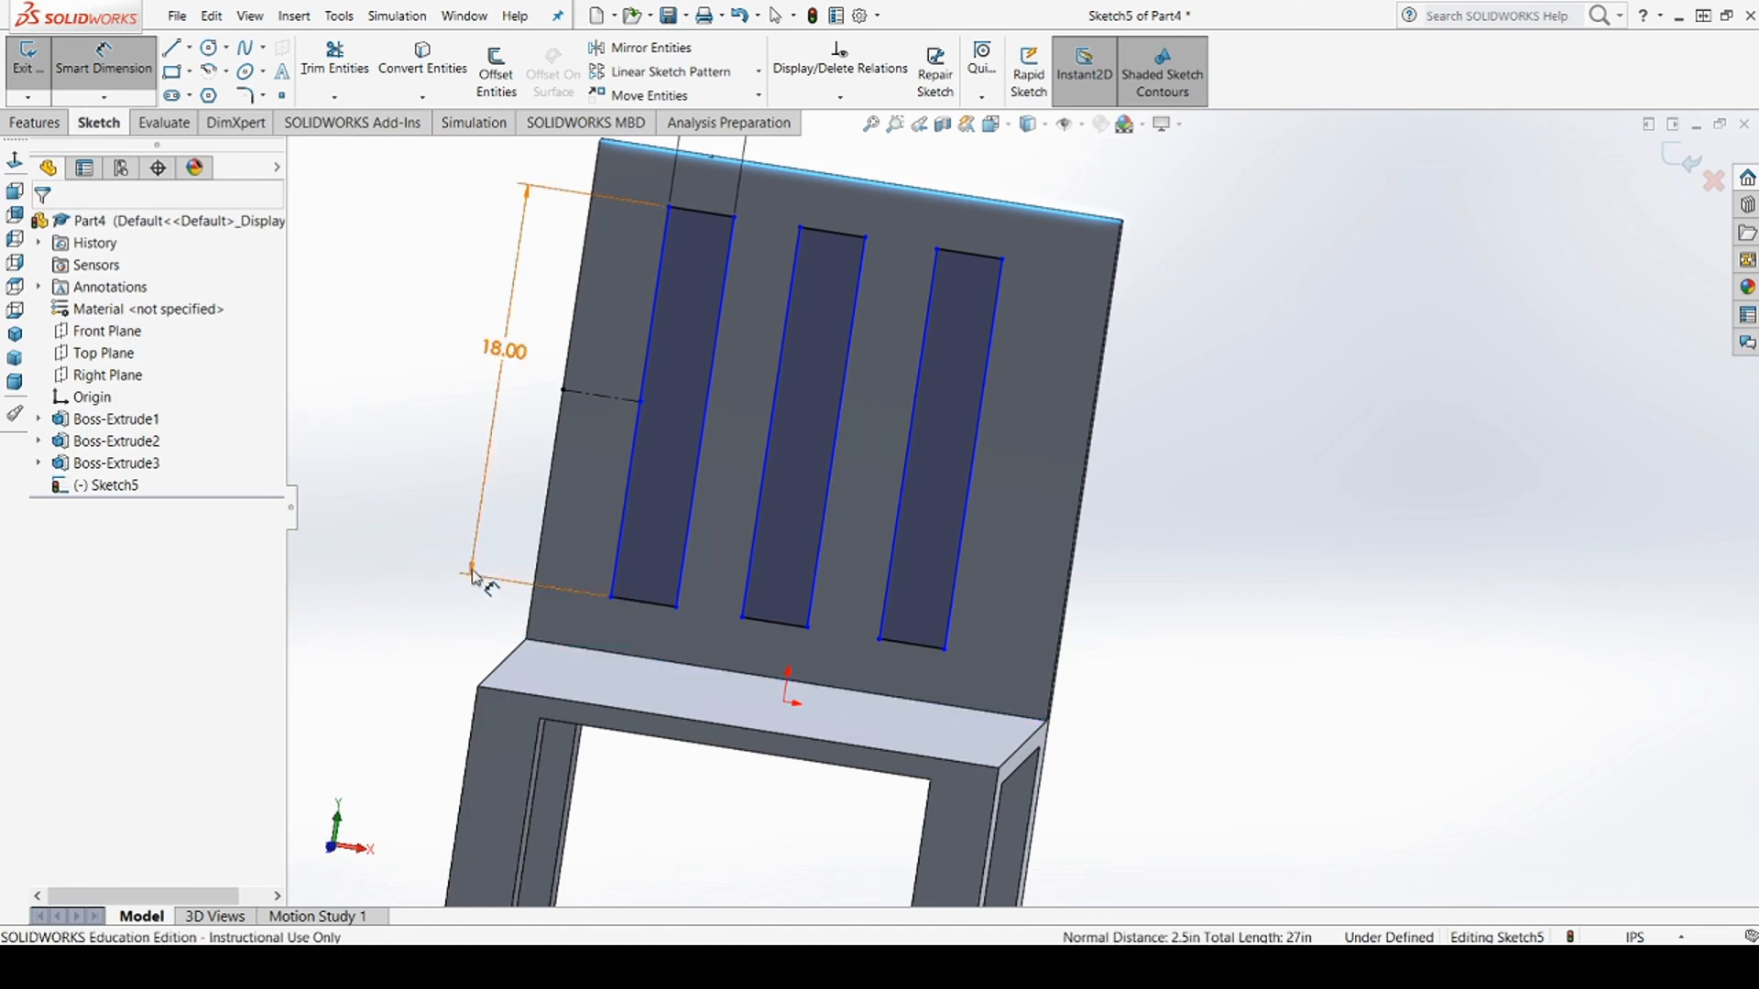
{"action": "key", "text": "Escape"}
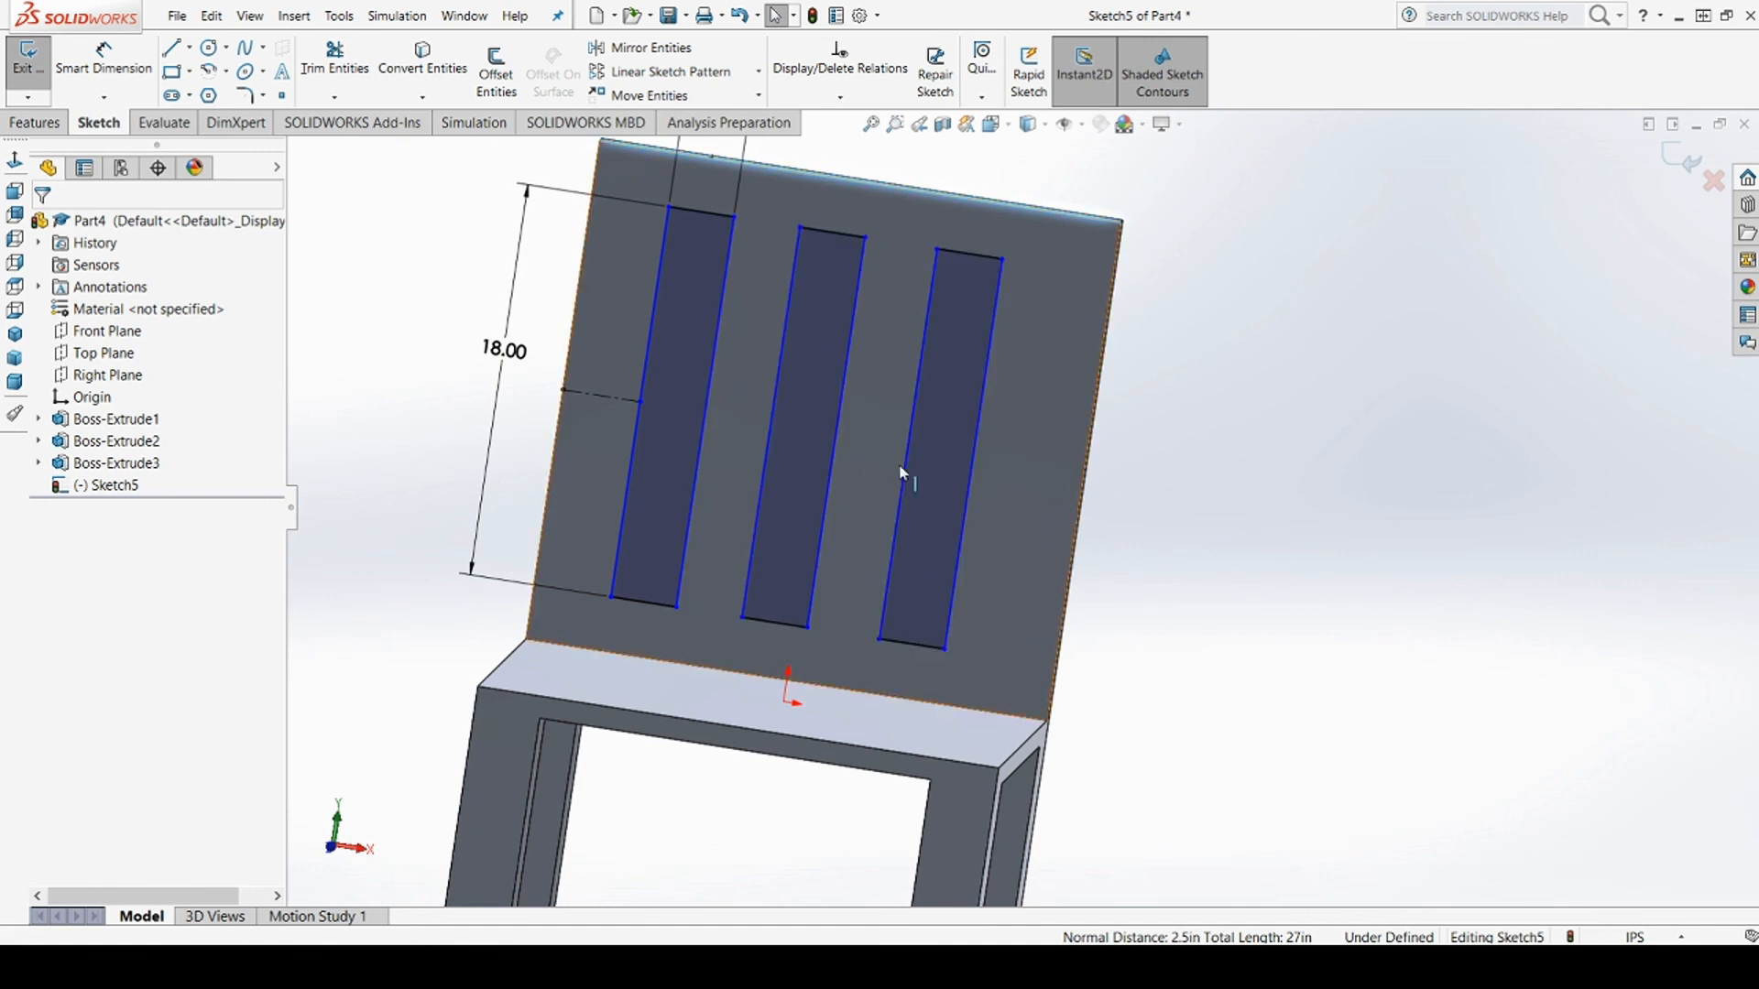
Draw horizontal construction lines about 3 in long across both gaps between neighbouring rectangles, joining the midpoints of their facing edges
{"action": "left_click", "coordinate": [206, 97]}
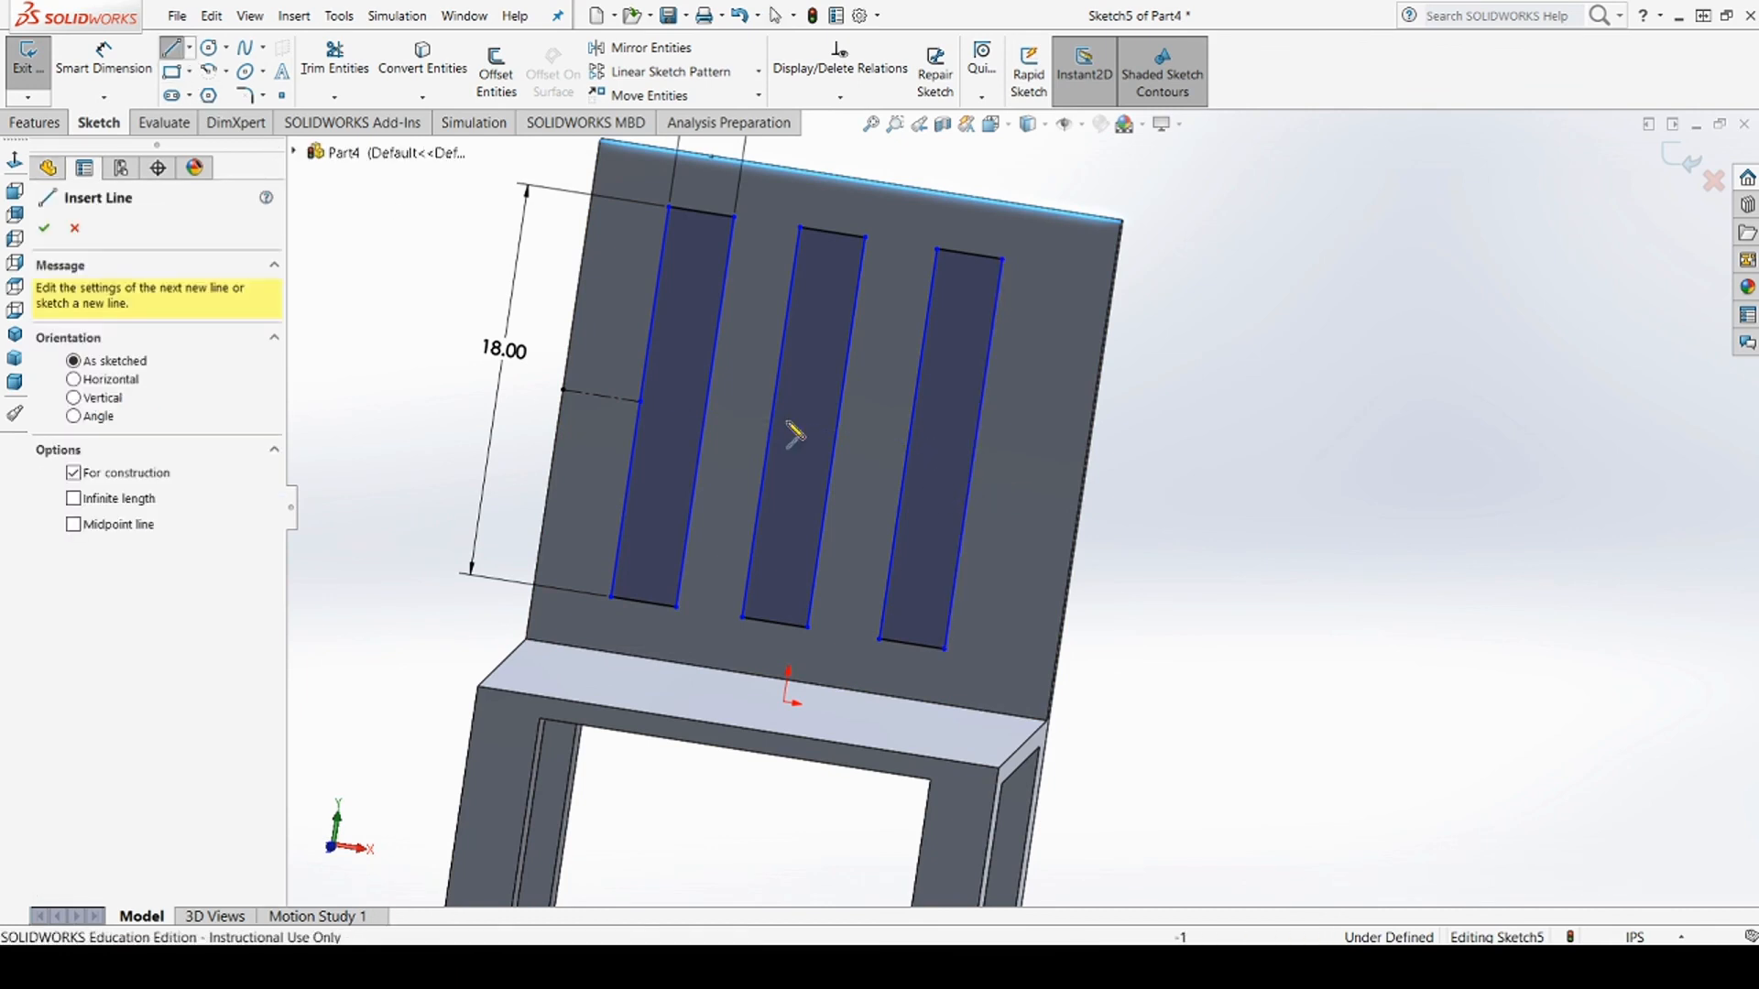
{"action": "left_click", "coordinate": [705, 413]}
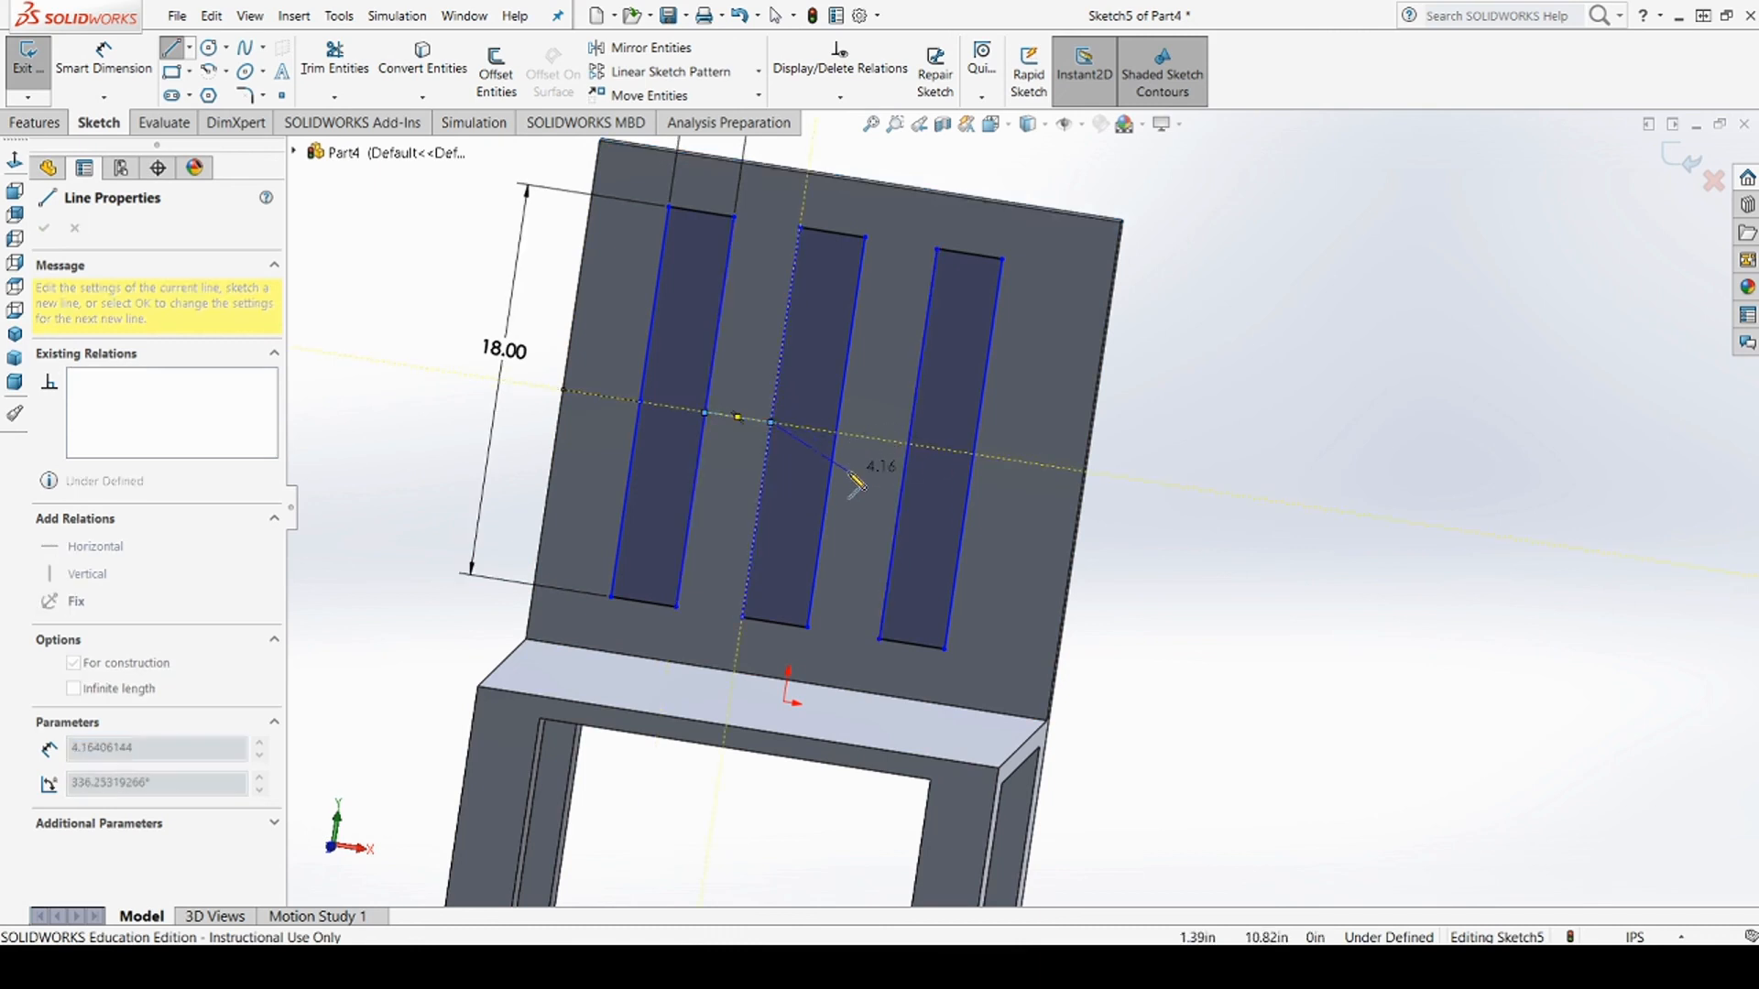
{"action": "key", "text": "Escape"}
{"action": "key", "text": "Escape"}
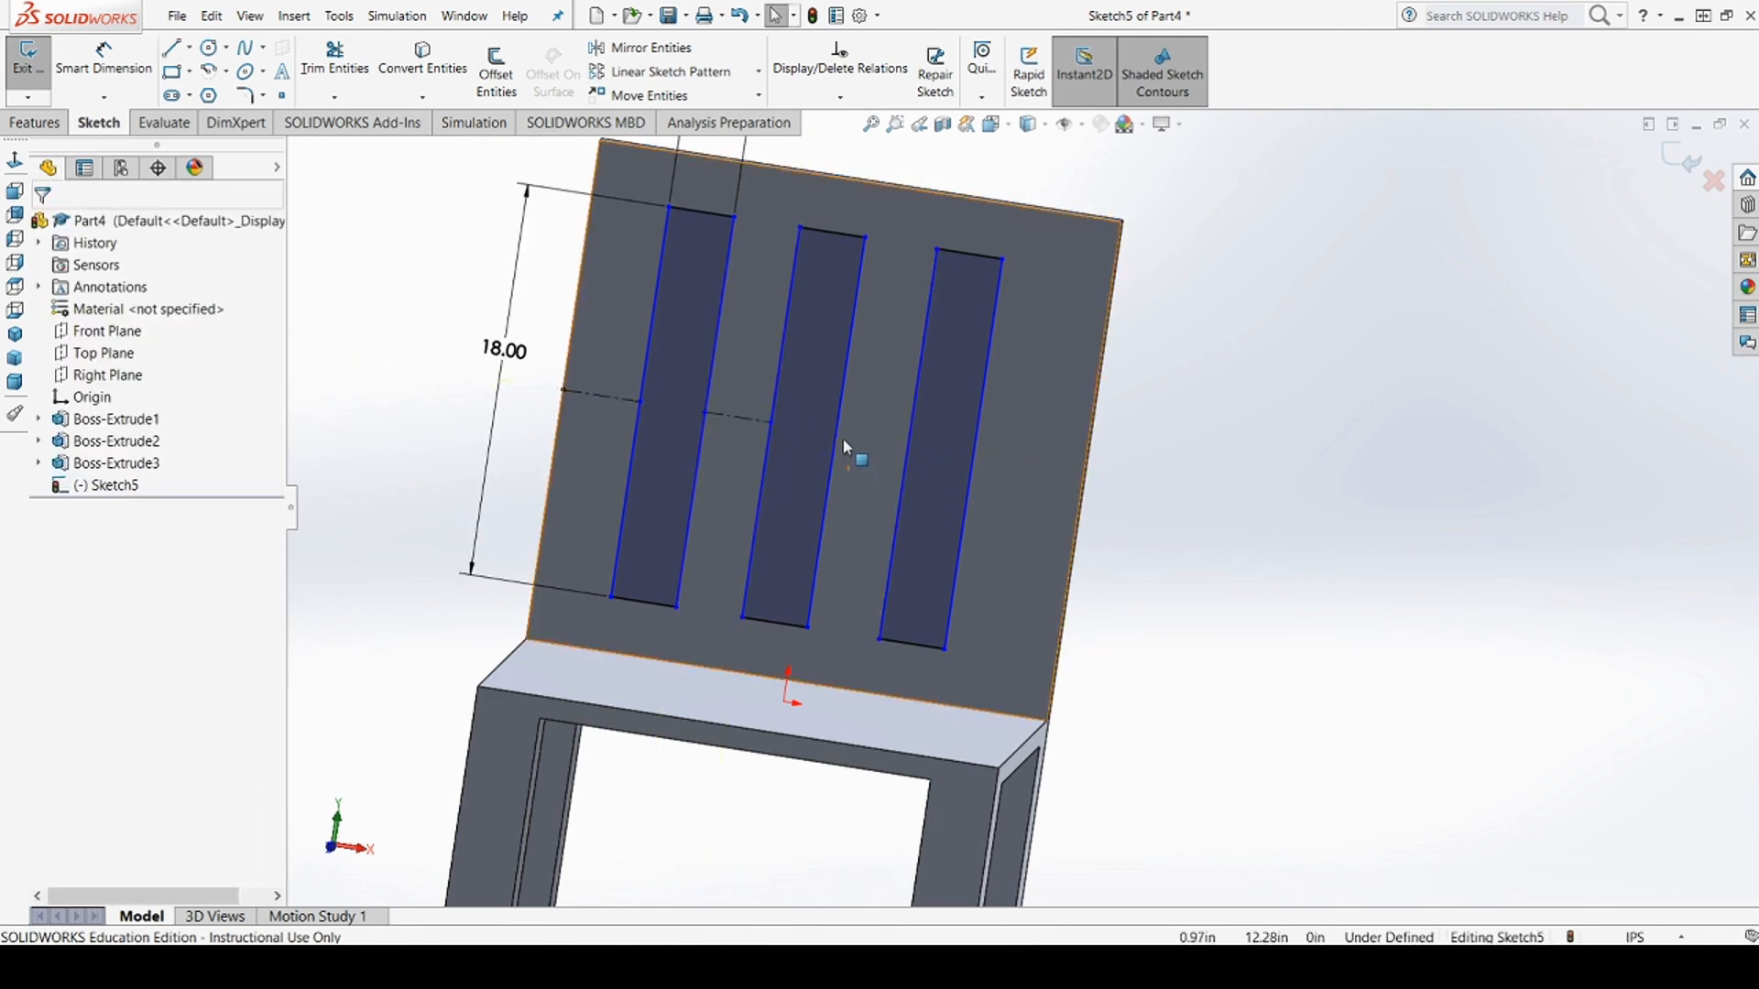
{"action": "left_click", "coordinate": [171, 48]}
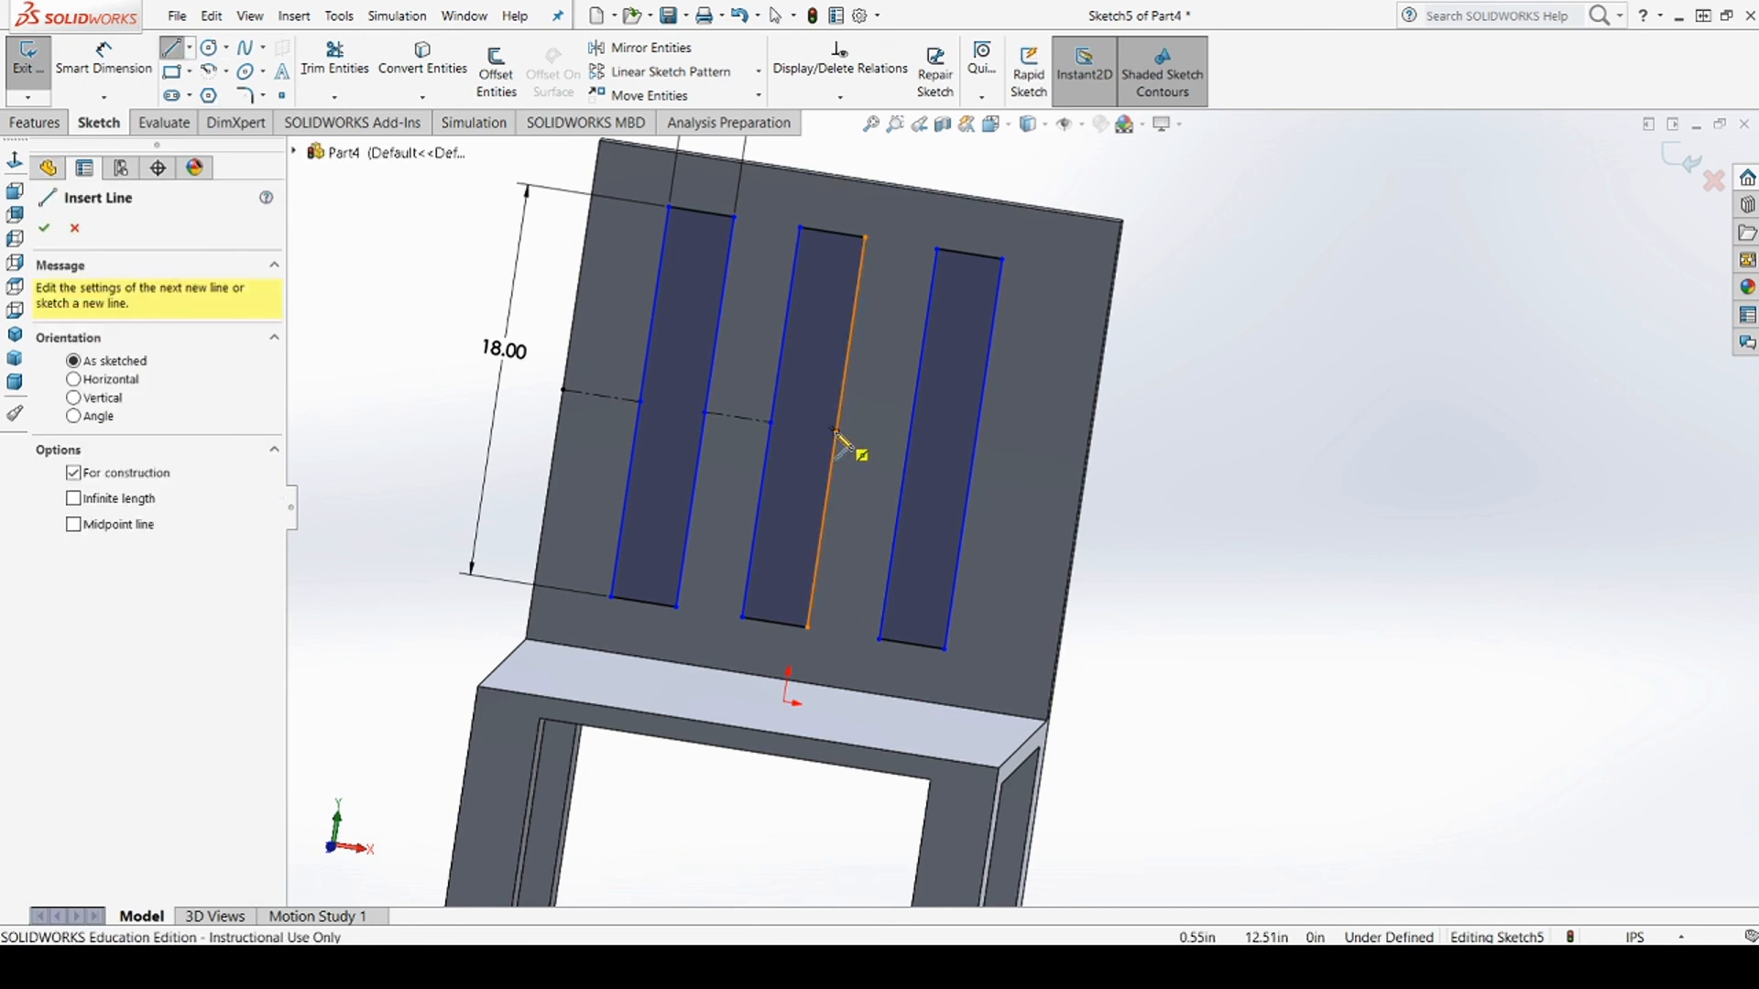
{"action": "left_click", "coordinate": [836, 432]}
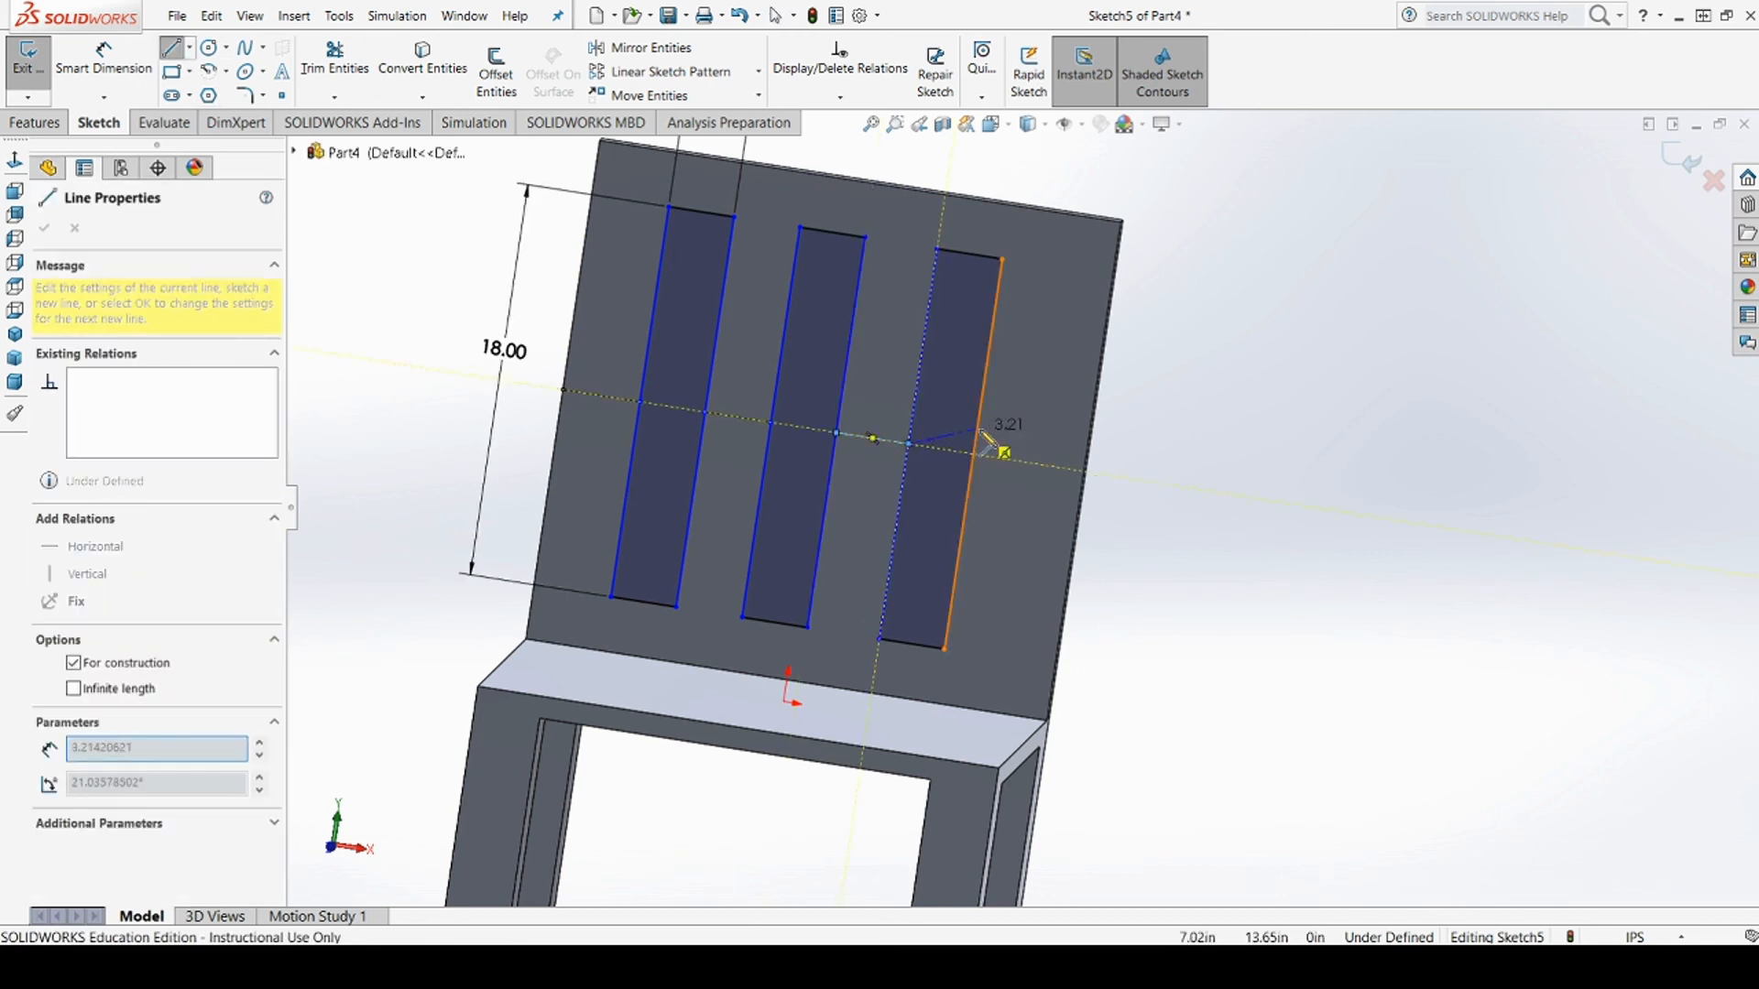
{"action": "key", "text": "Escape"}
{"action": "key", "text": "Escape"}
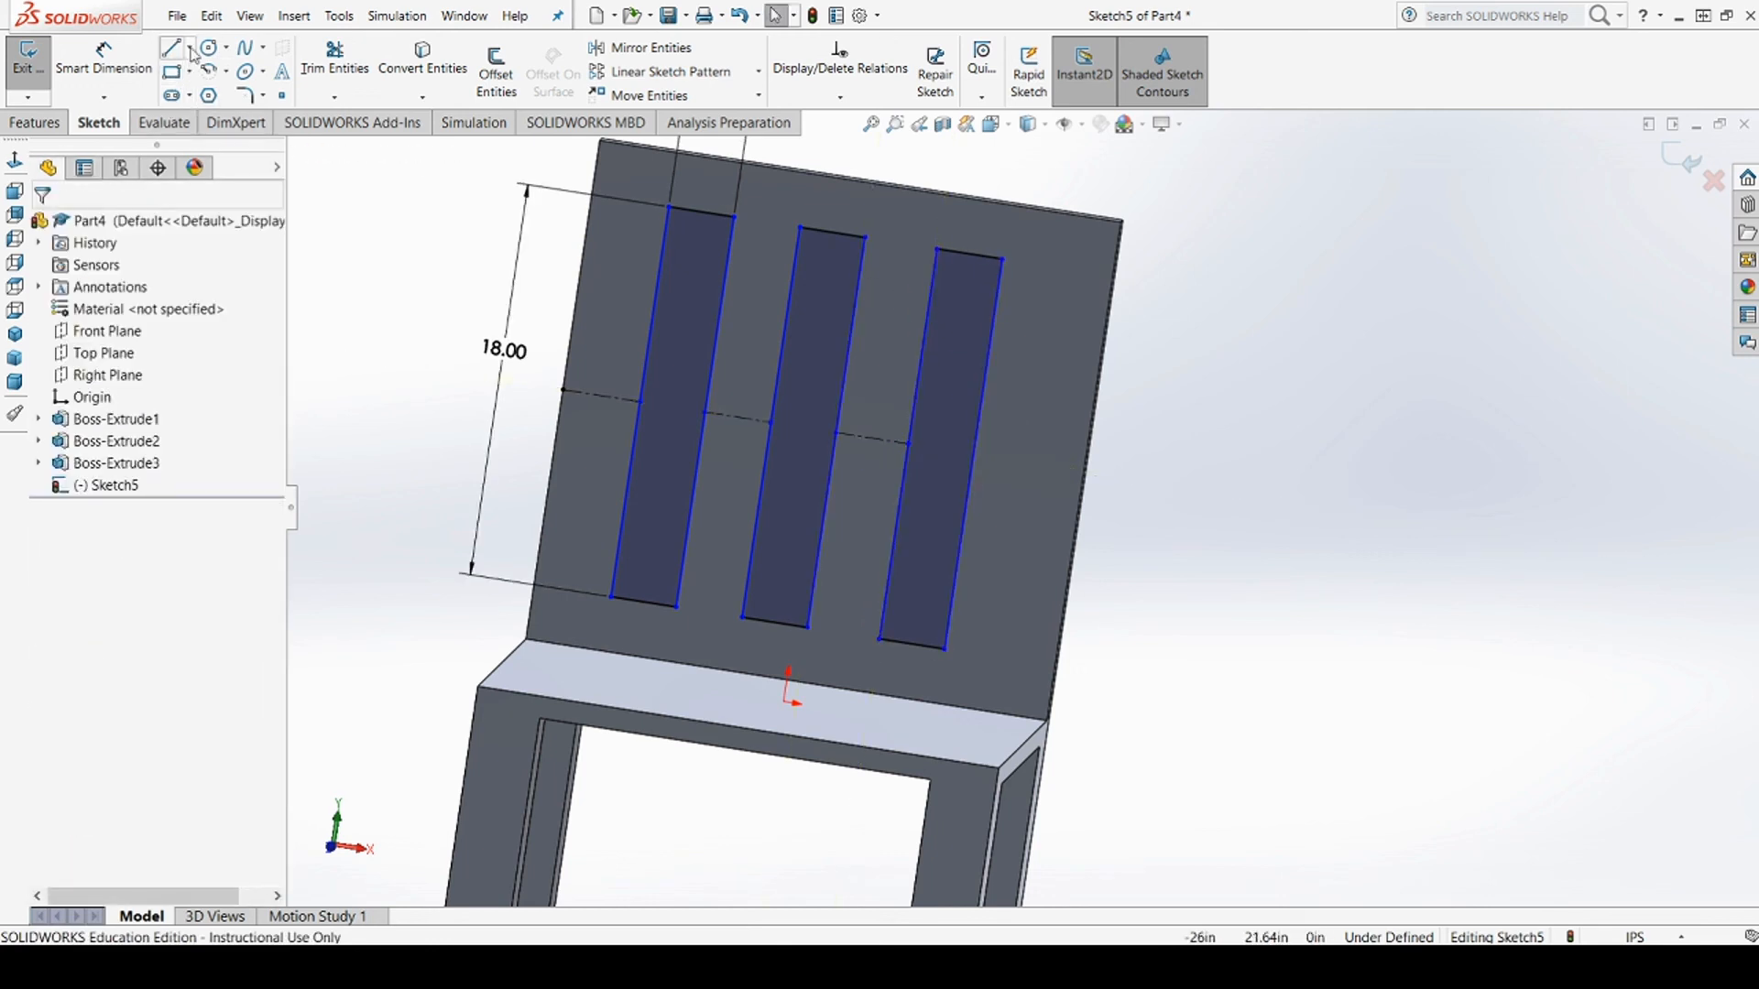
Draw a horizontal construction line about 5.1 in long from the third rectangle's right edge midpoint to the backrest's right edge
{"action": "left_click", "coordinate": [174, 48]}
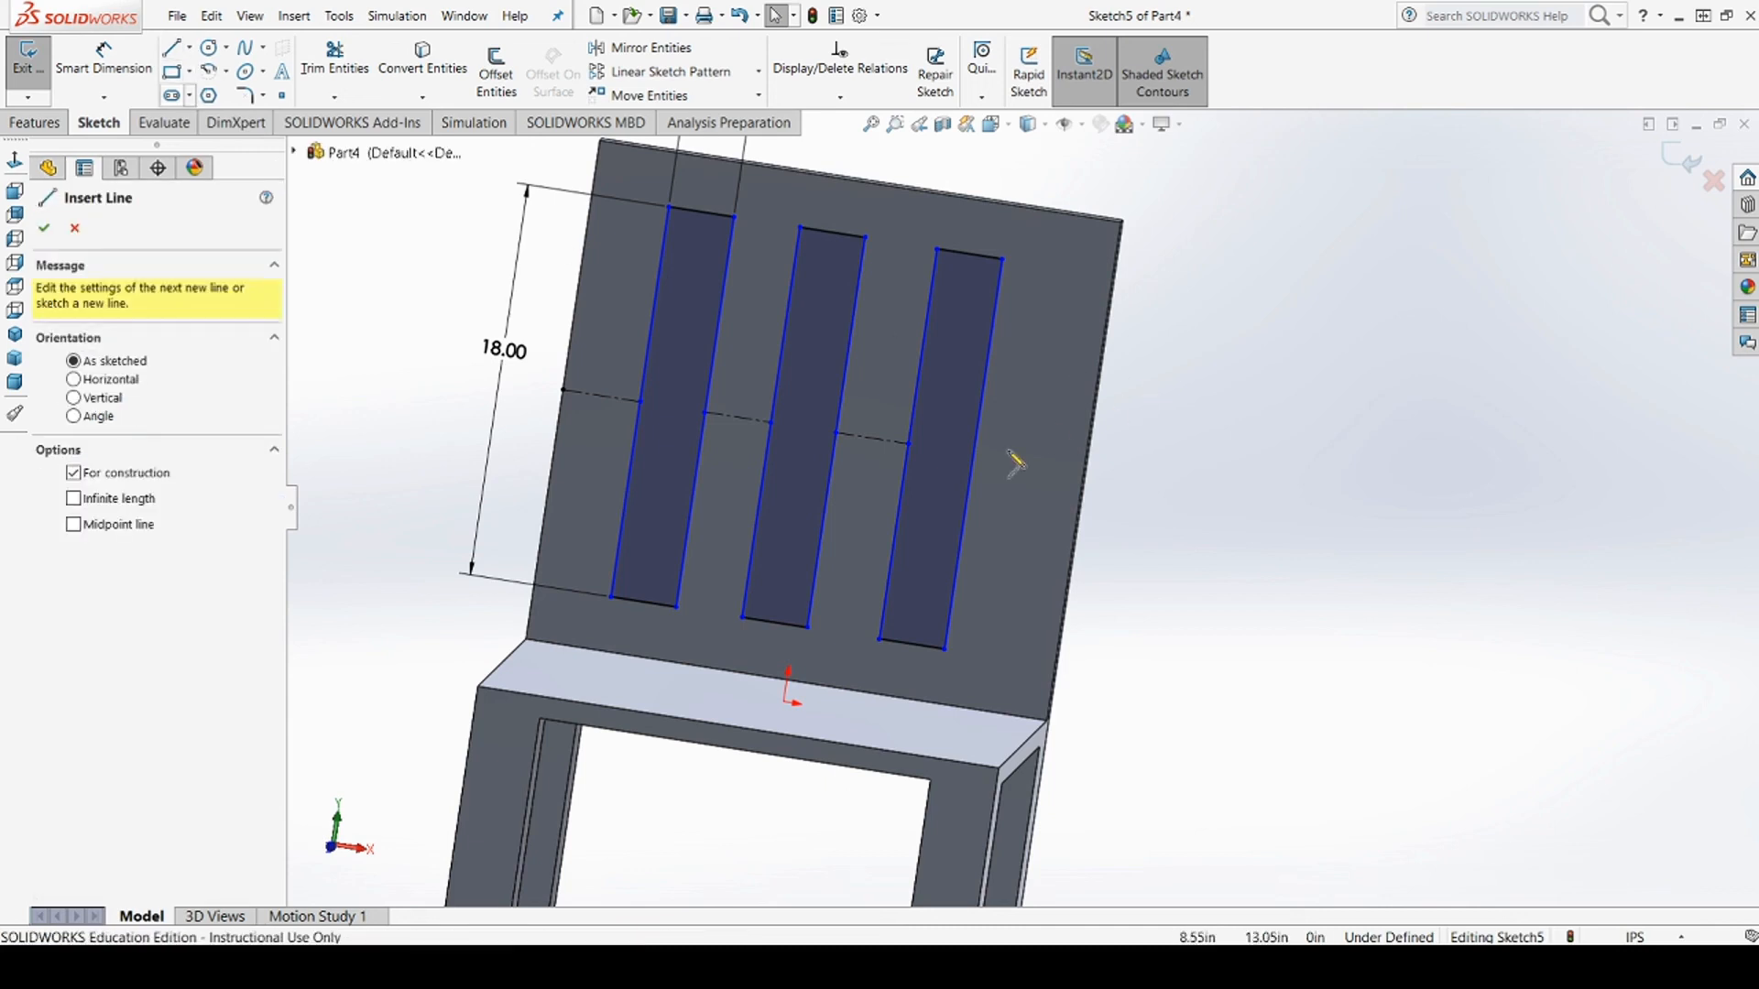
{"action": "left_click", "coordinate": [973, 453]}
{"action": "left_click", "coordinate": [1087, 470]}
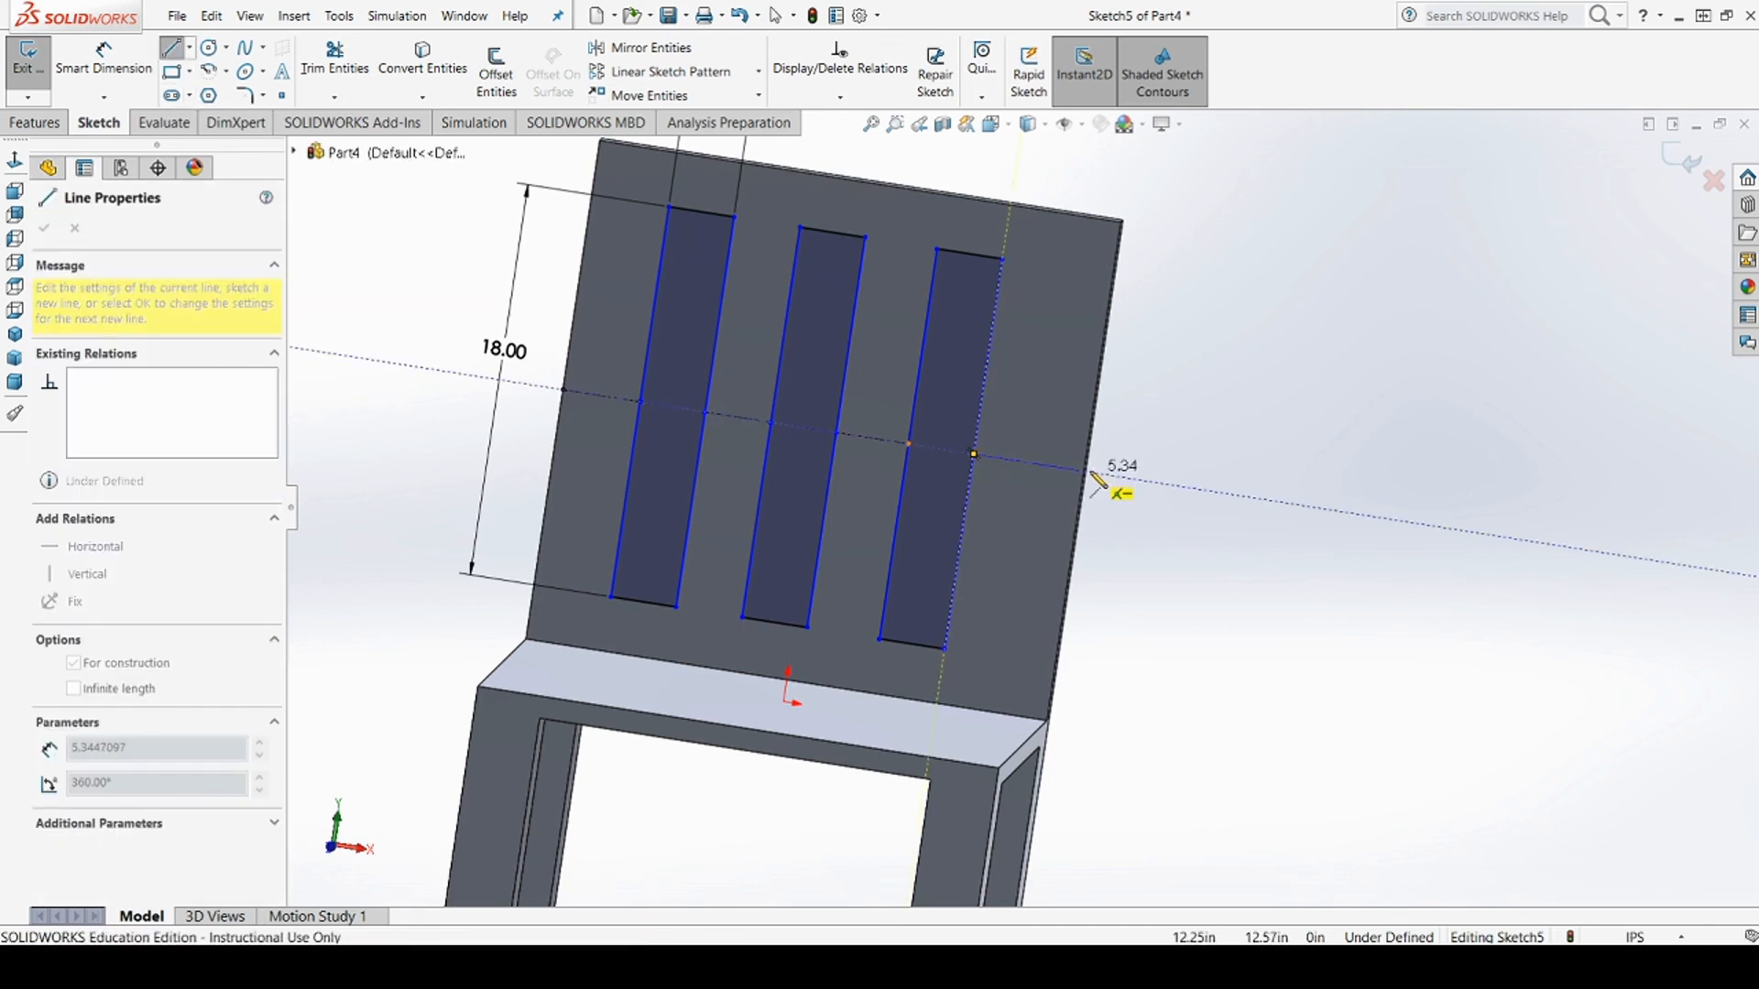
{"action": "key", "text": "Escape"}
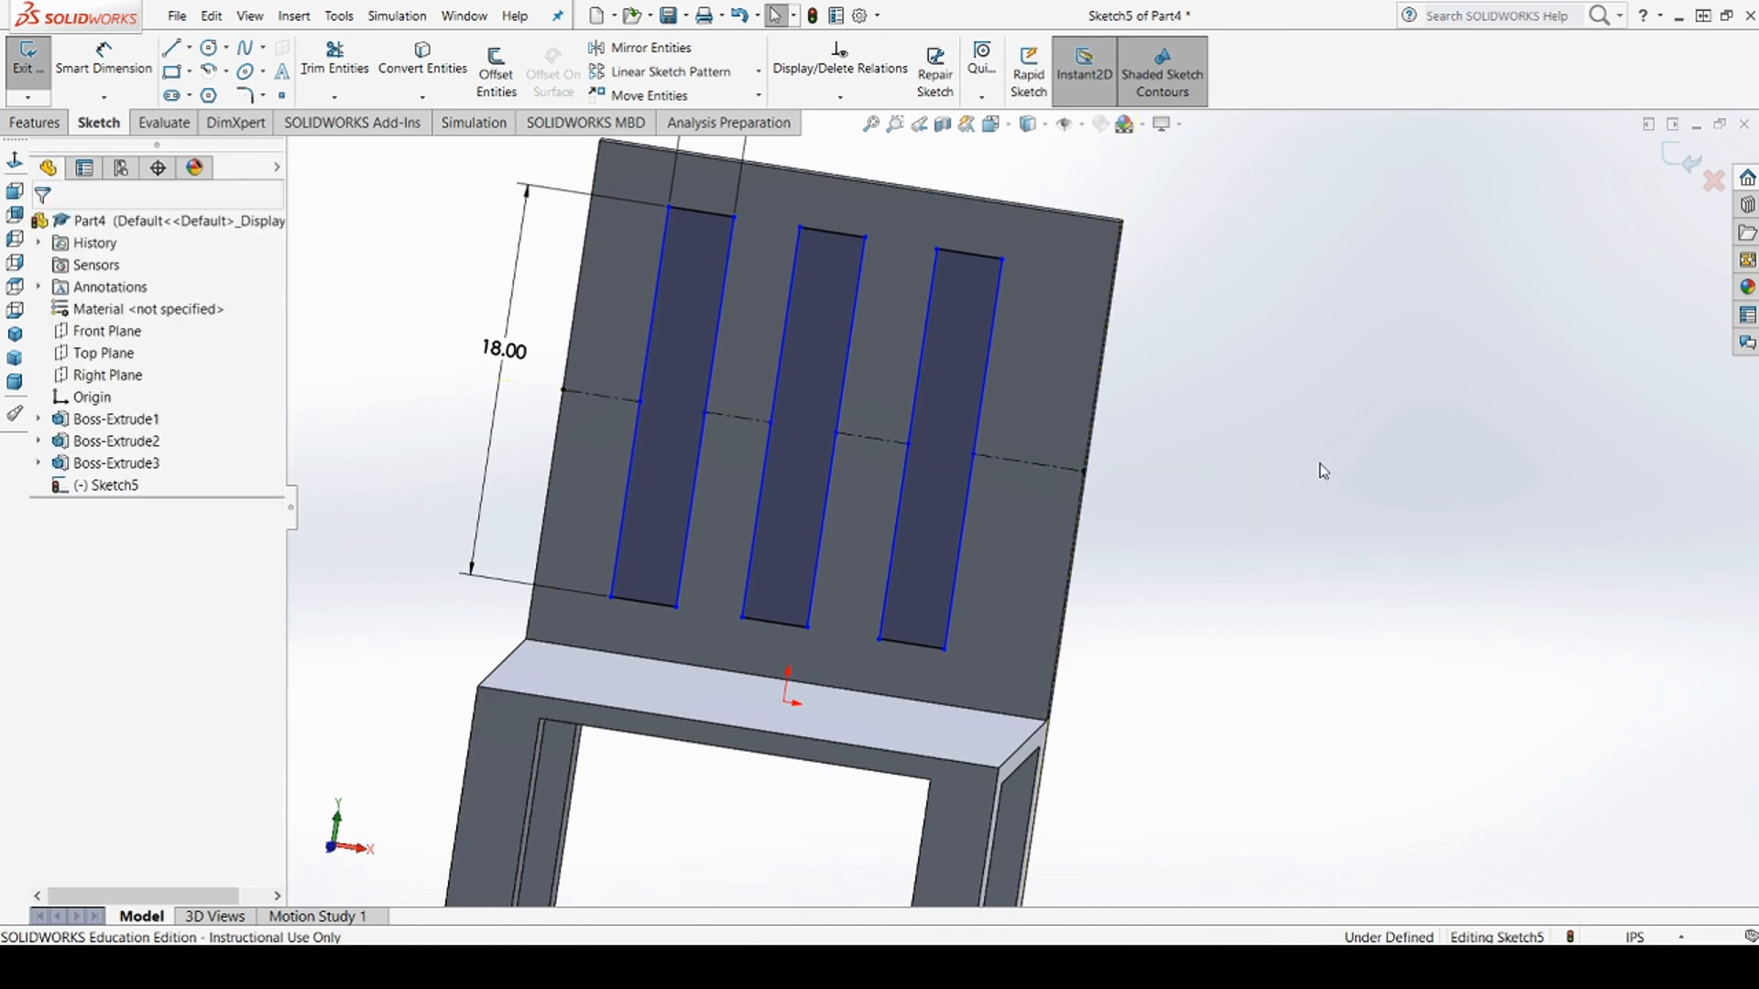
Make the two construction lines between the rectangles equal in length
{"action": "left_click", "coordinate": [1019, 466]}
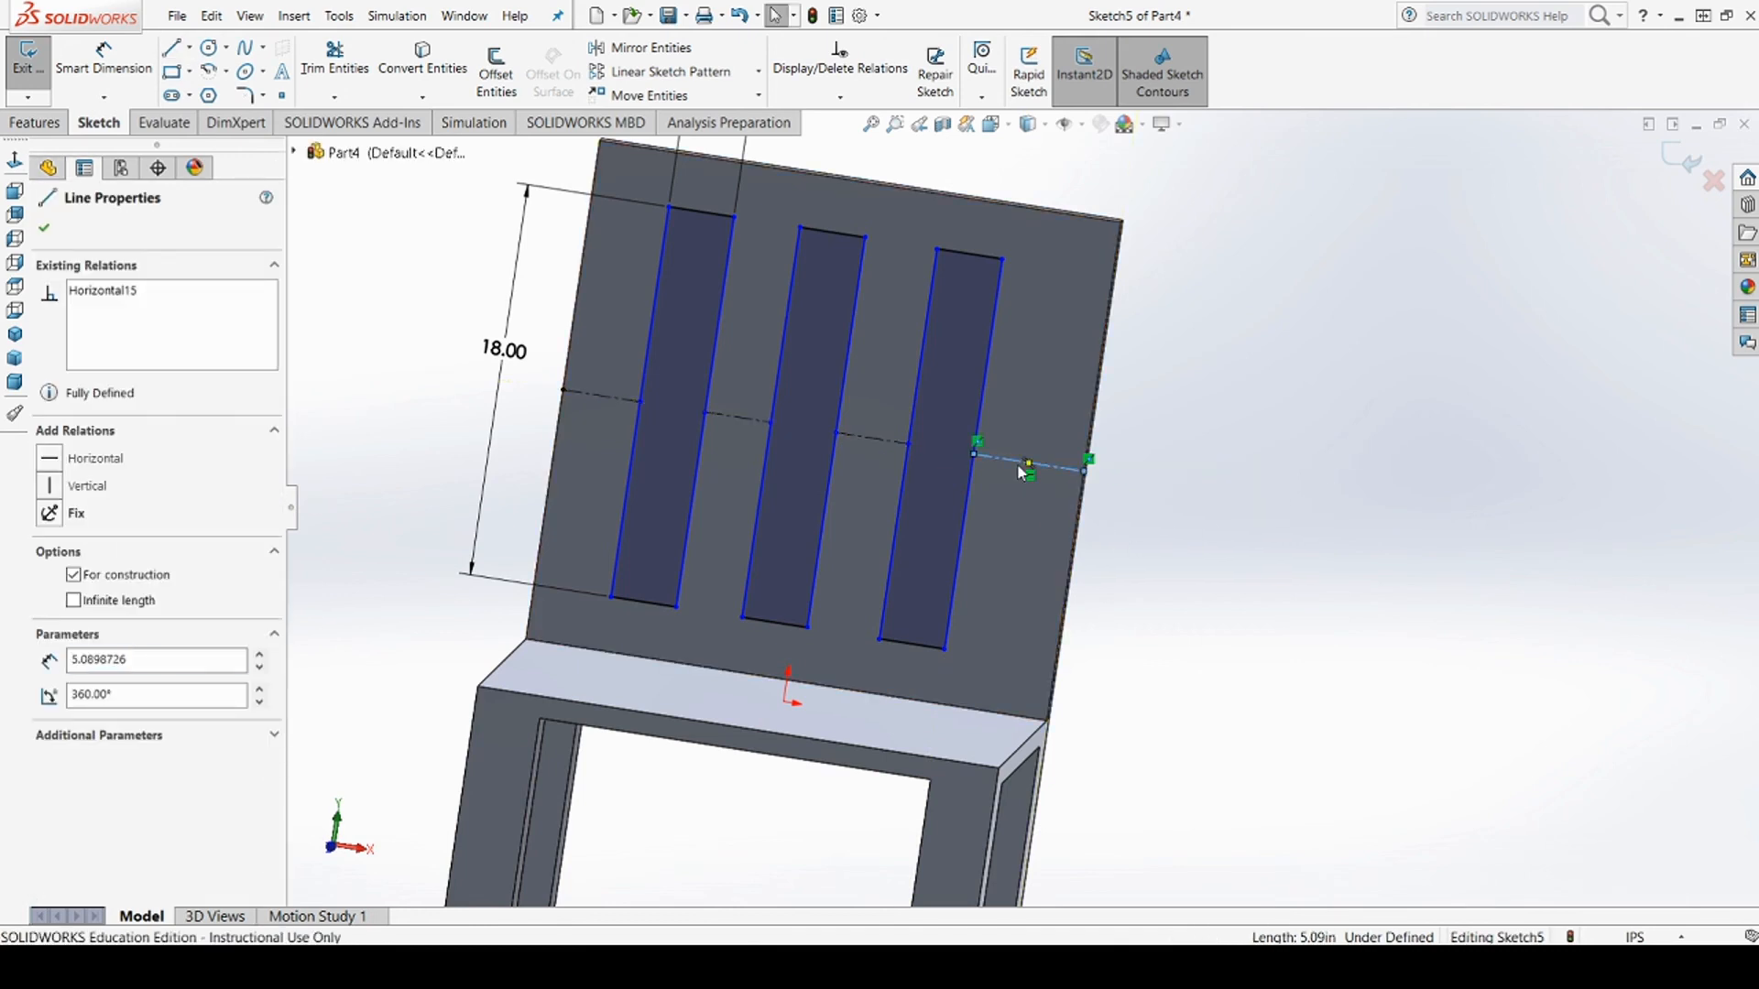
{"action": "left_click", "coordinate": [861, 434]}
{"action": "left_click", "coordinate": [734, 418], "text": "ctrl"}
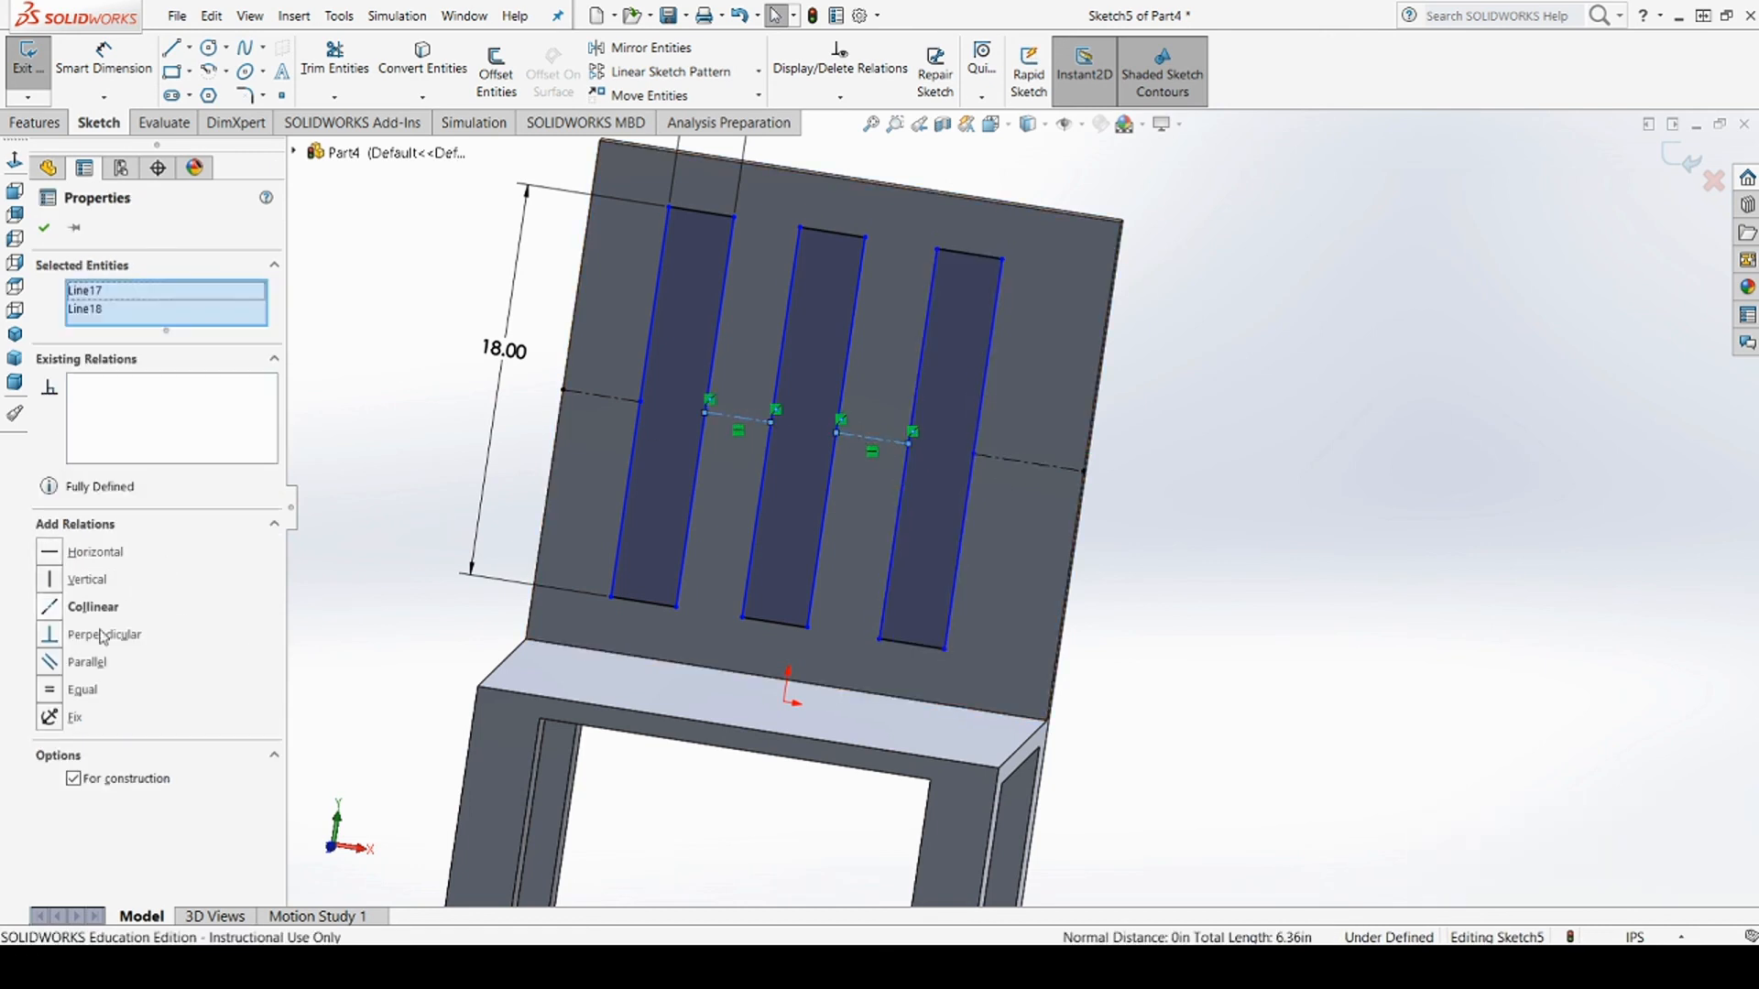
{"action": "left_click", "coordinate": [52, 689]}
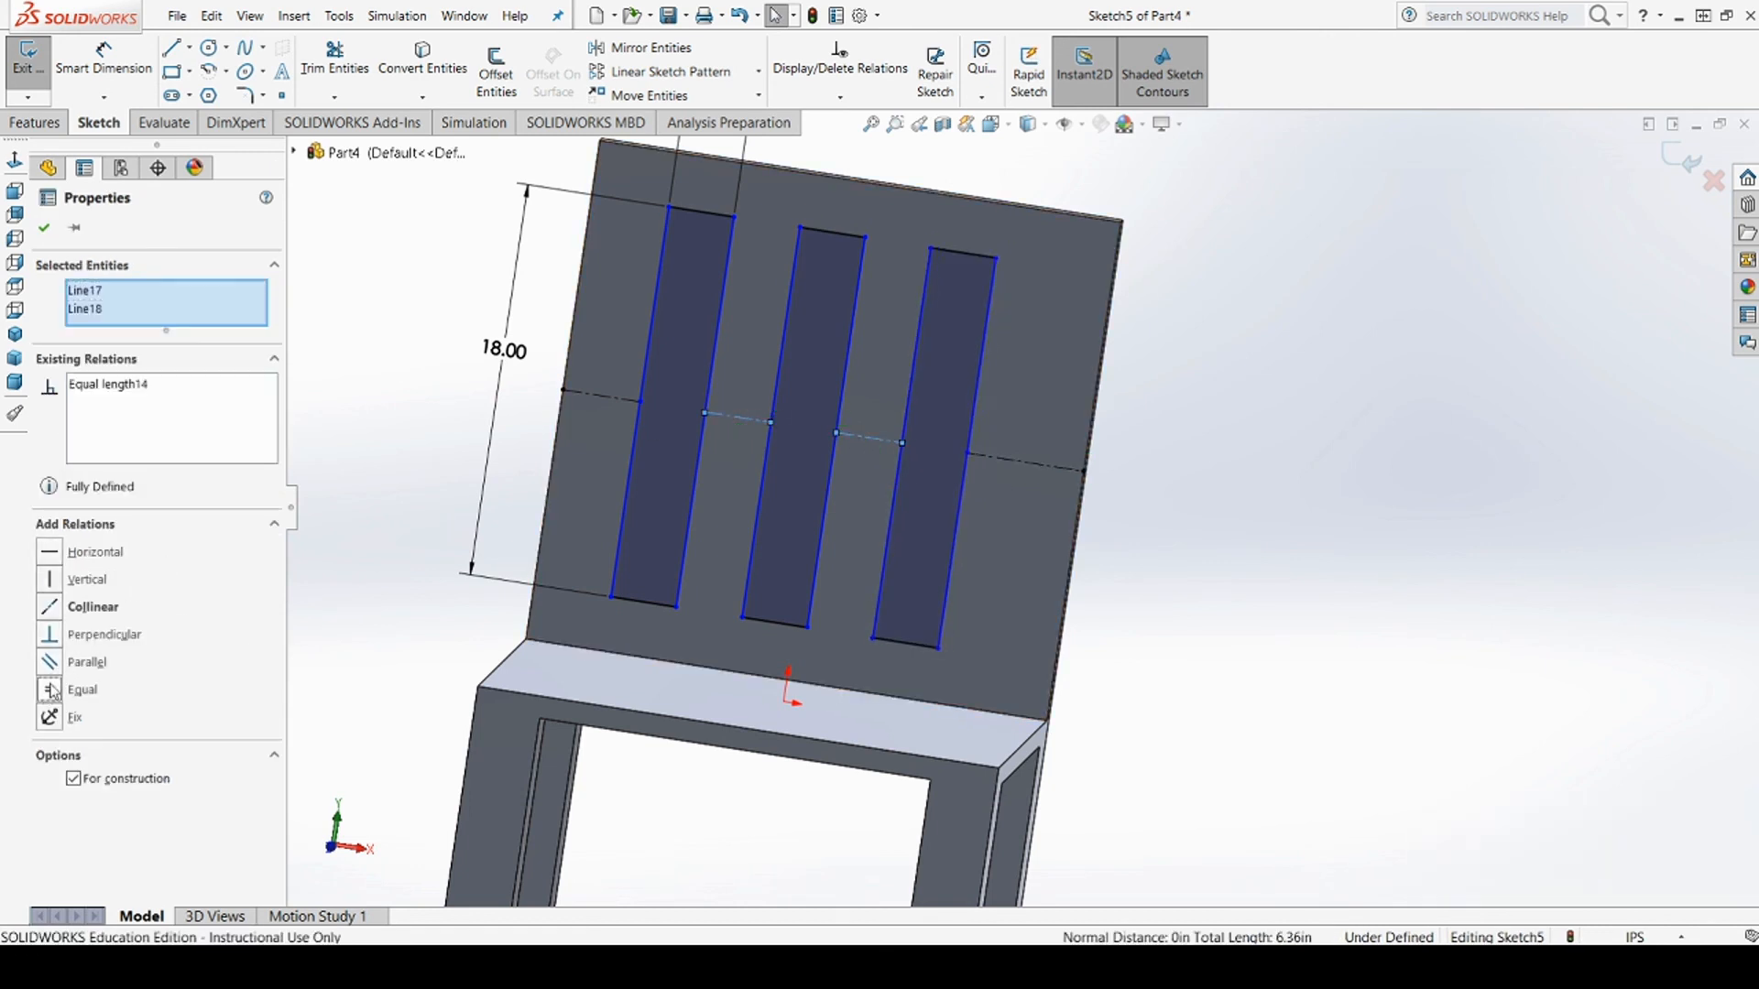
{"action": "left_click", "coordinate": [389, 488]}
Dimension the construction line between the first and second rectangles to 4 in
{"action": "left_click", "coordinate": [104, 57]}
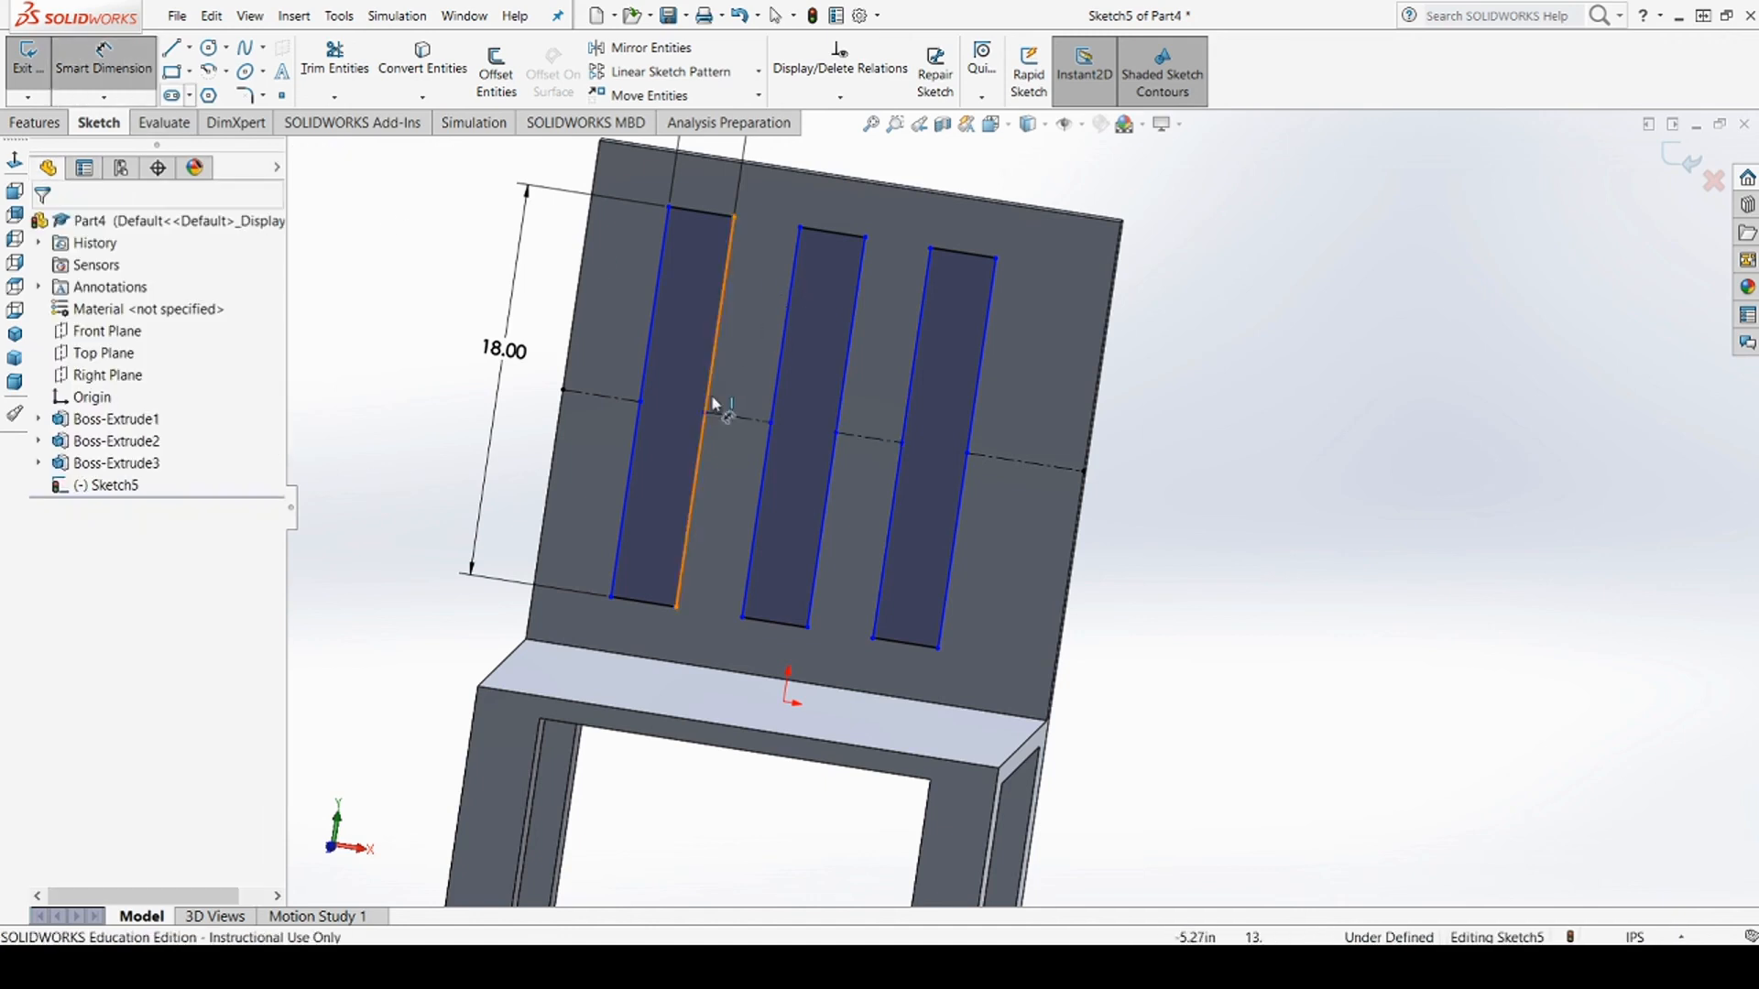
{"action": "left_click", "coordinate": [757, 374]}
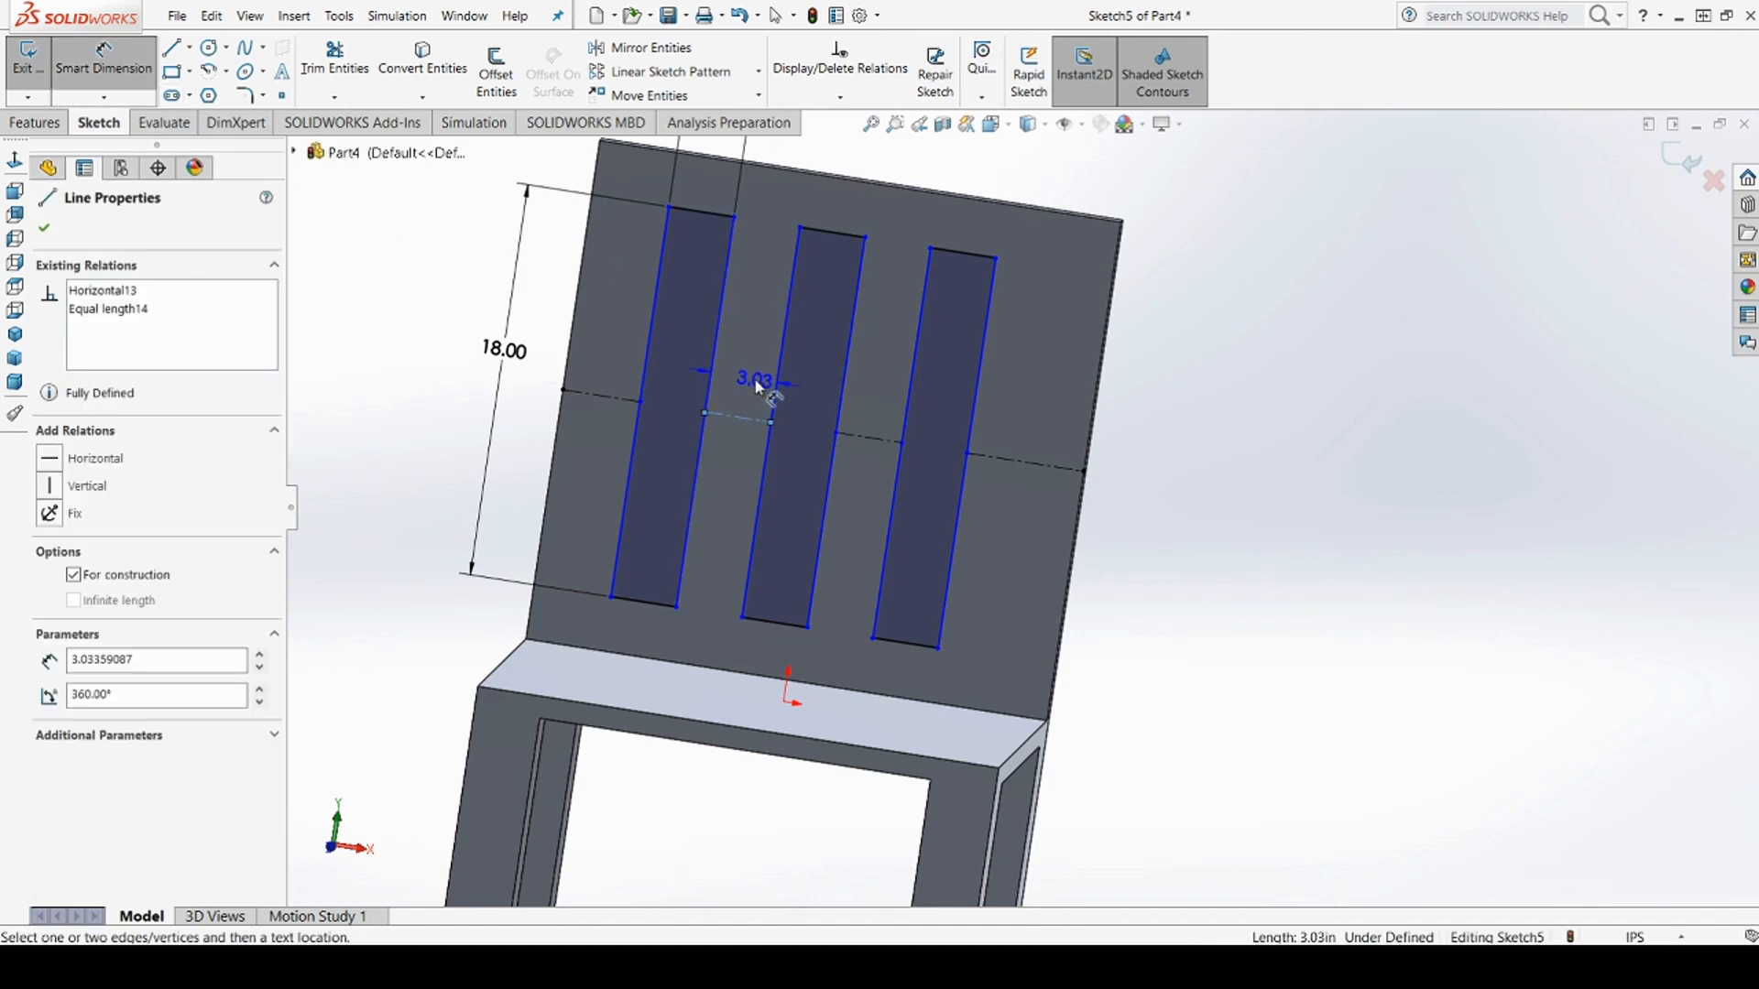
{"action": "left_click", "coordinate": [755, 376]}
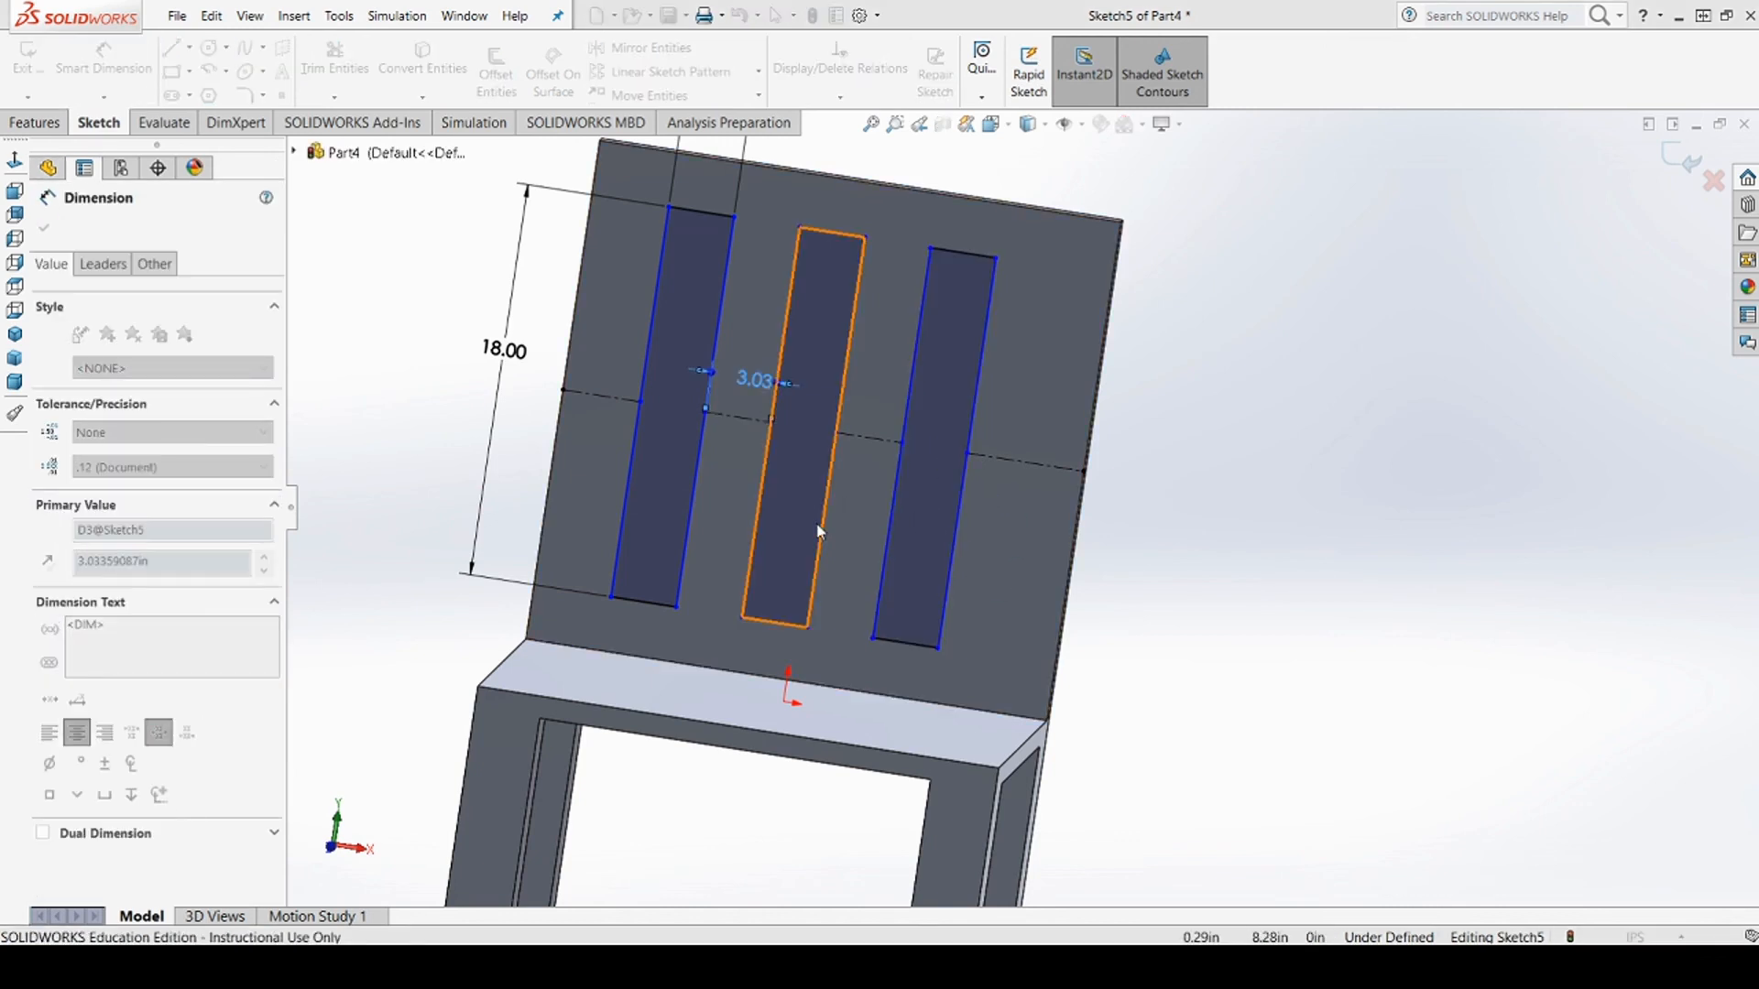
{"action": "type", "text": "4"}
{"action": "key", "text": "Return"}
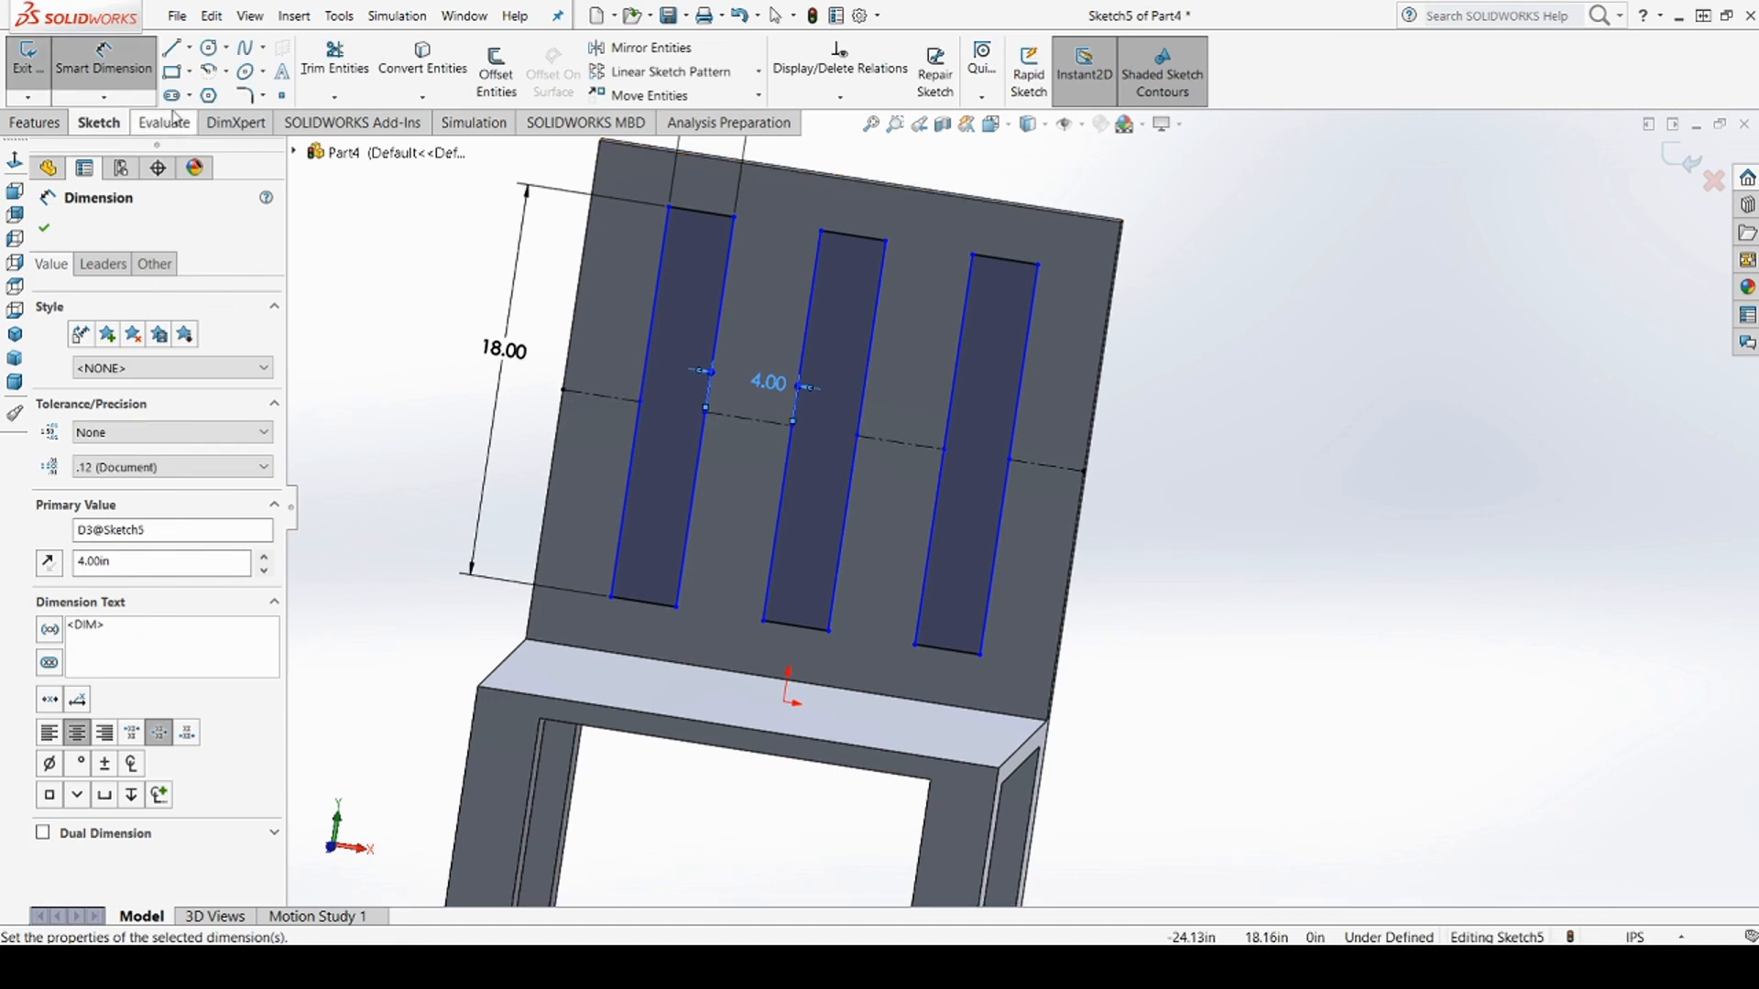
{"action": "left_click", "coordinate": [27, 78]}
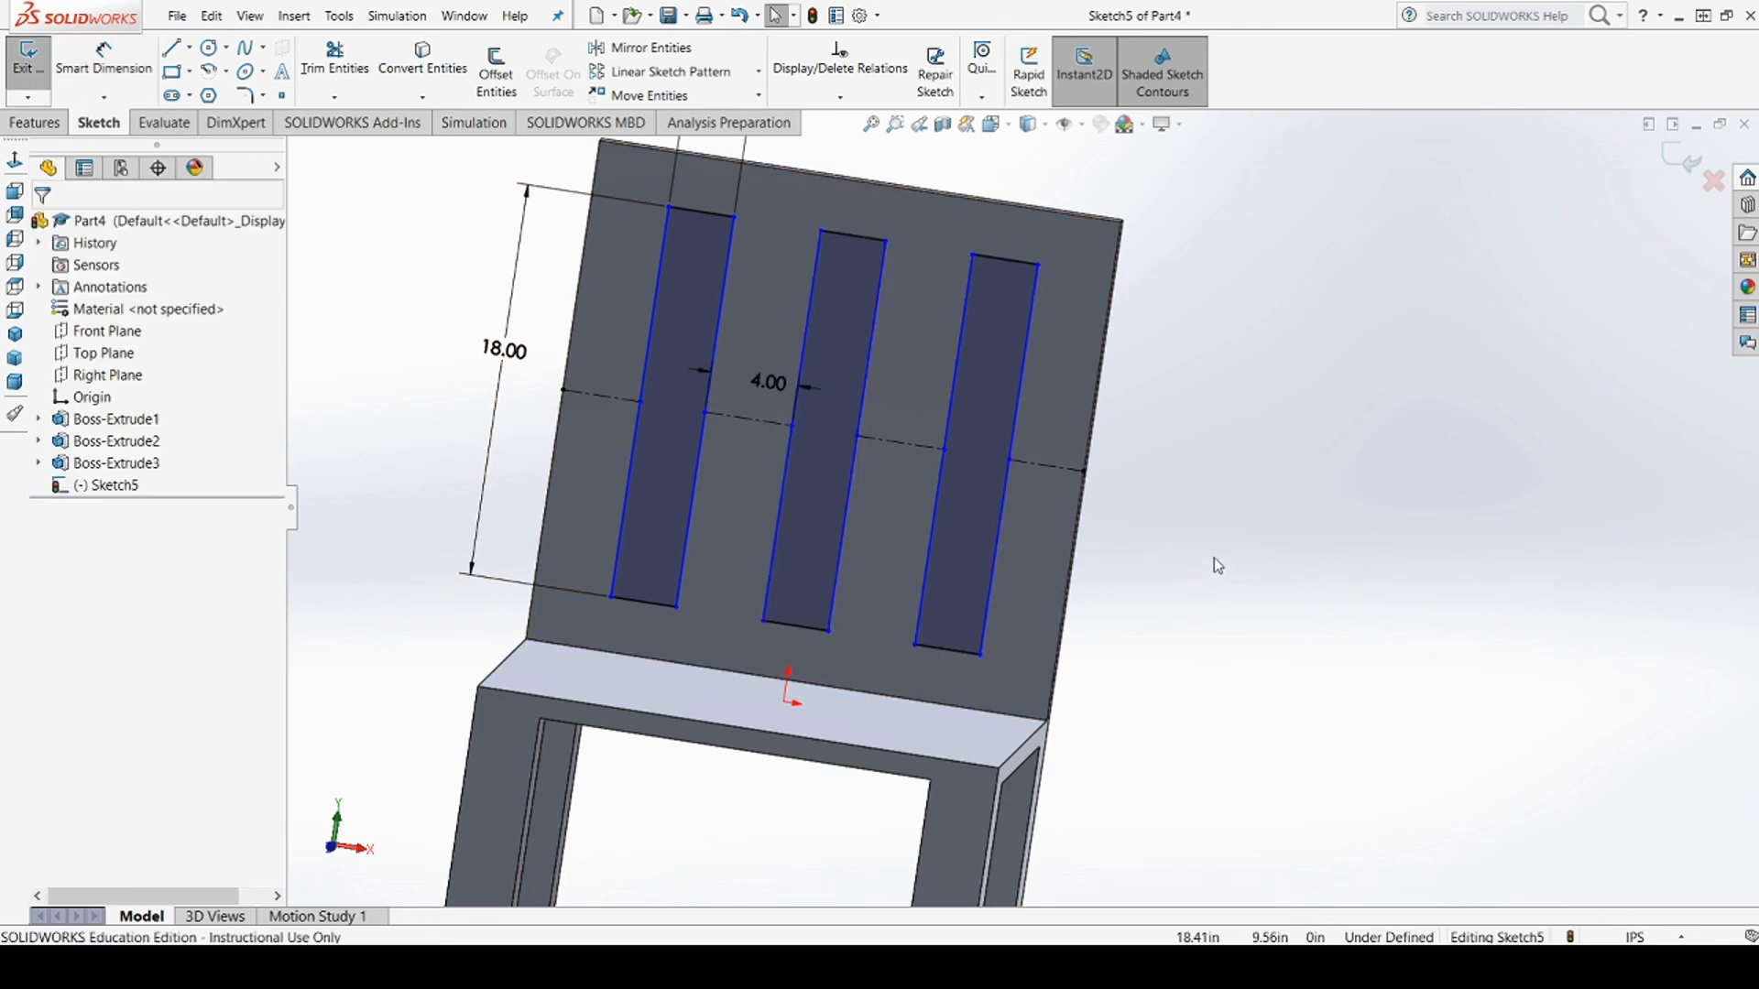
Make the two outer construction lines at the backrest's side edges equal in length to centre the rectangles
{"action": "left_click", "coordinate": [1054, 475]}
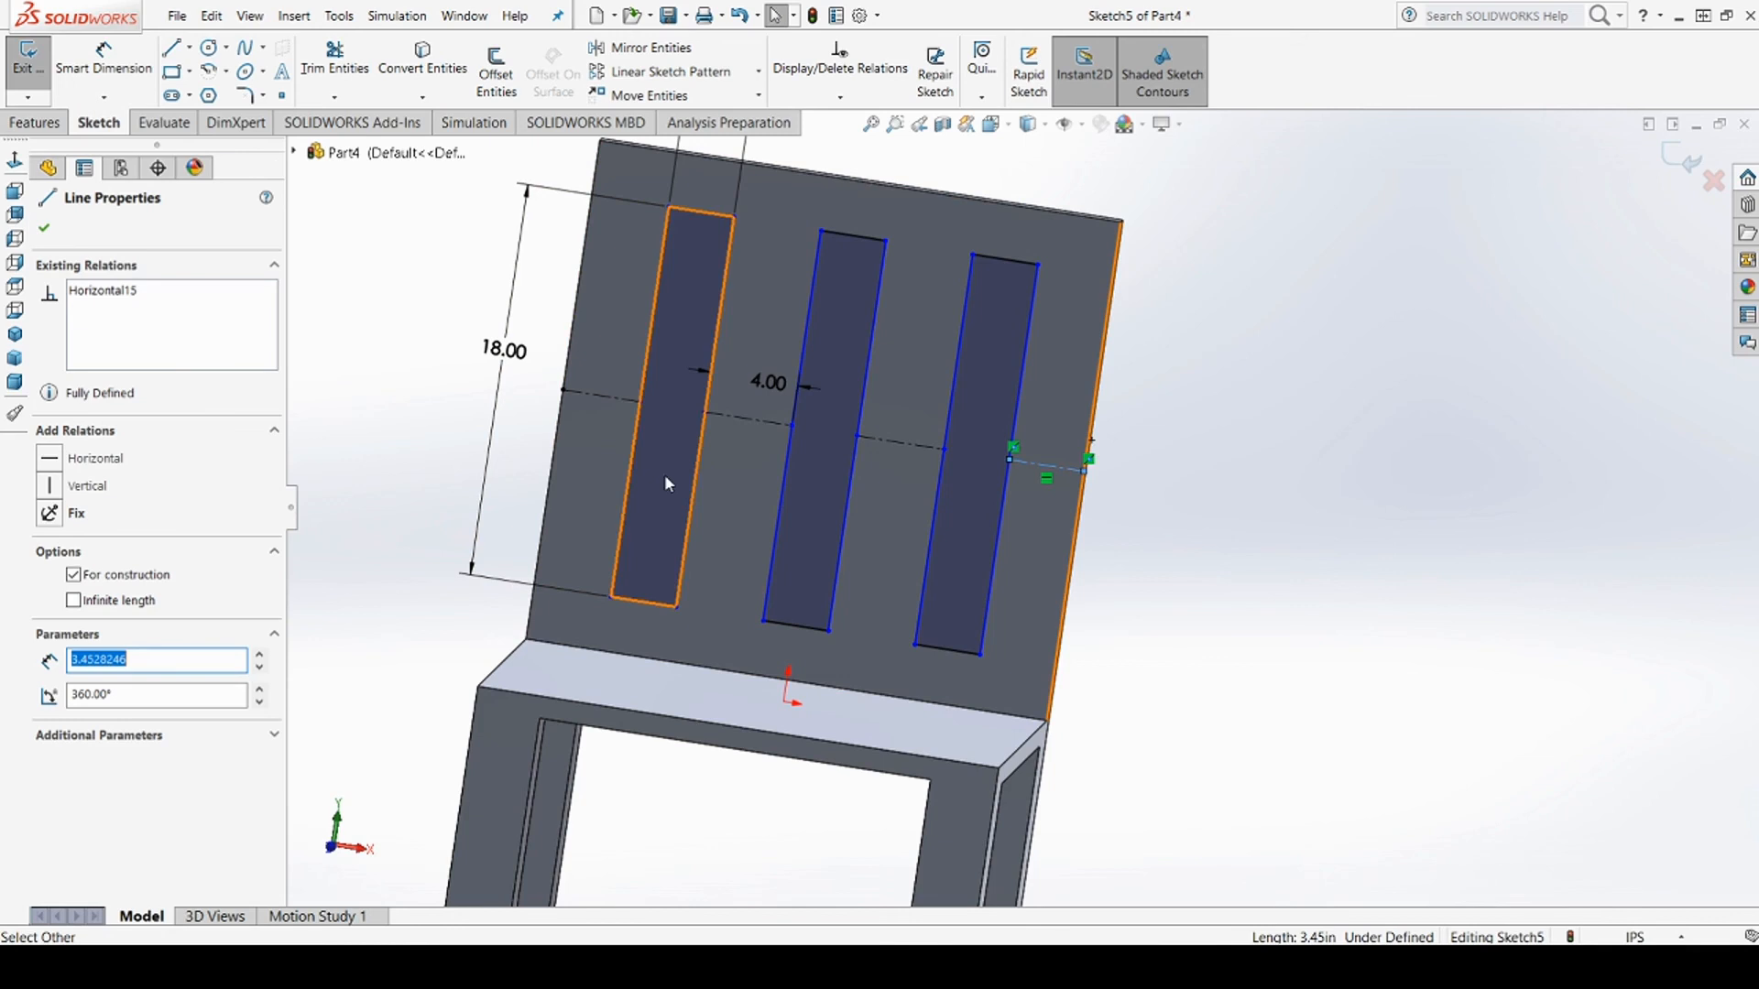
{"action": "left_click", "coordinate": [583, 392], "text": "ctrl"}
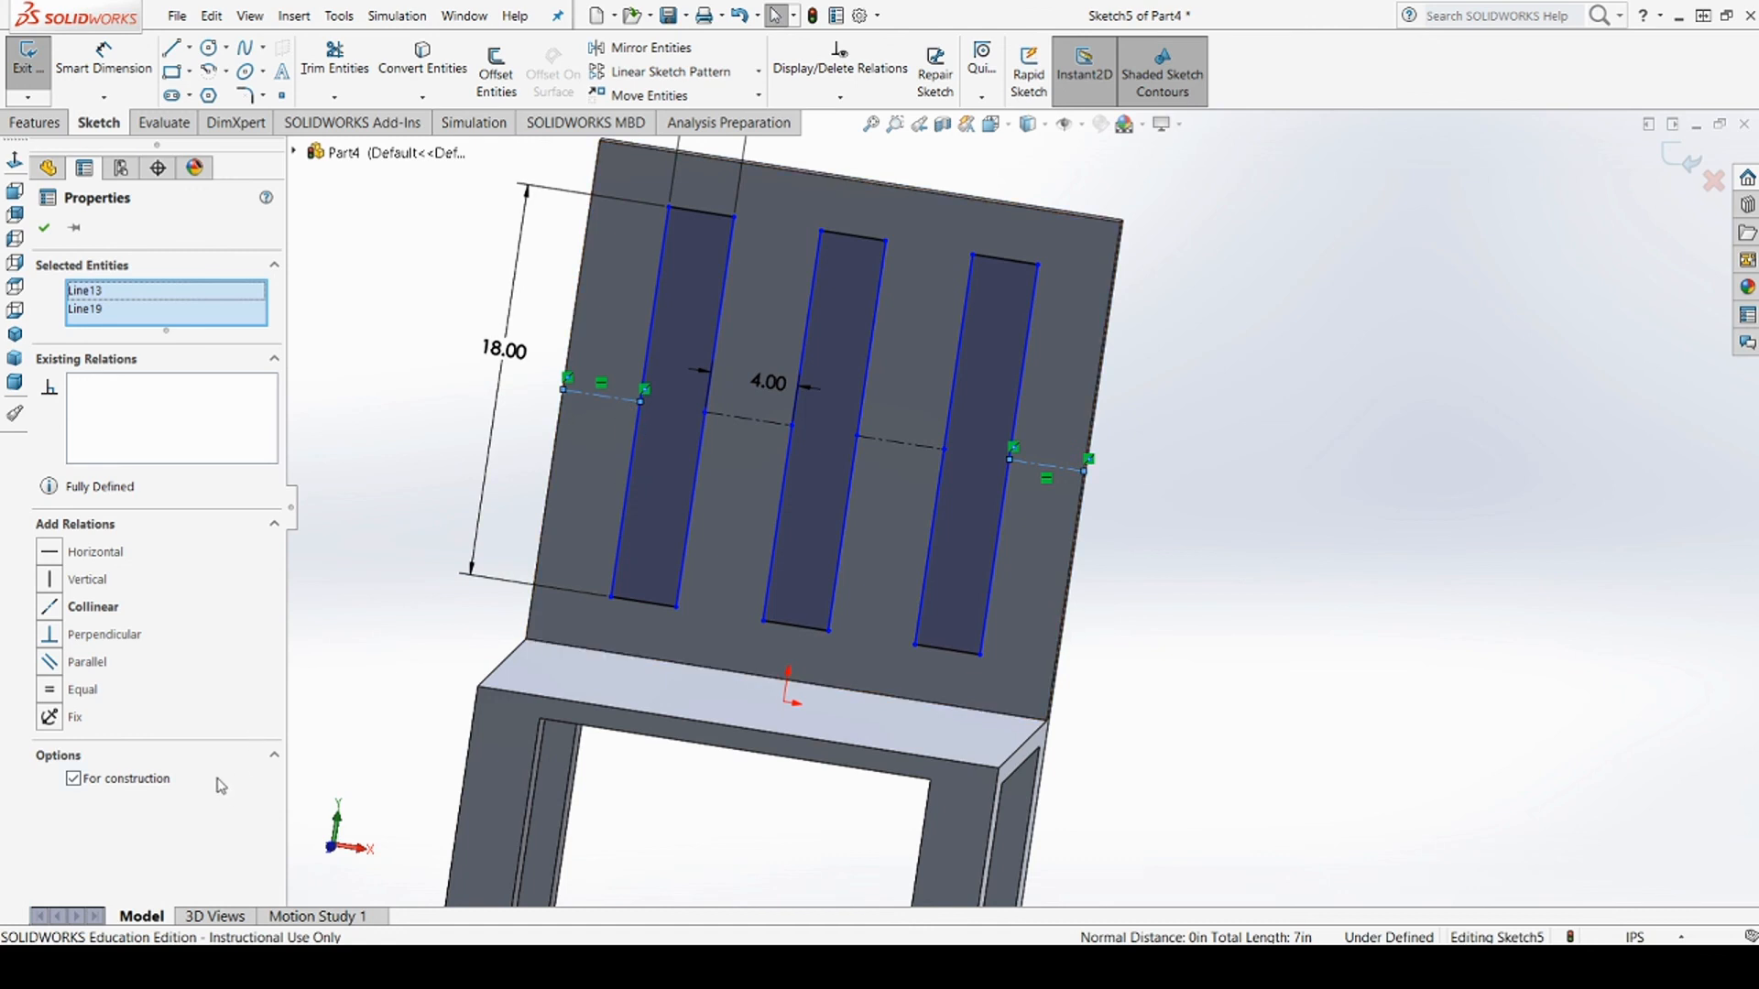
{"action": "left_click", "coordinate": [62, 691]}
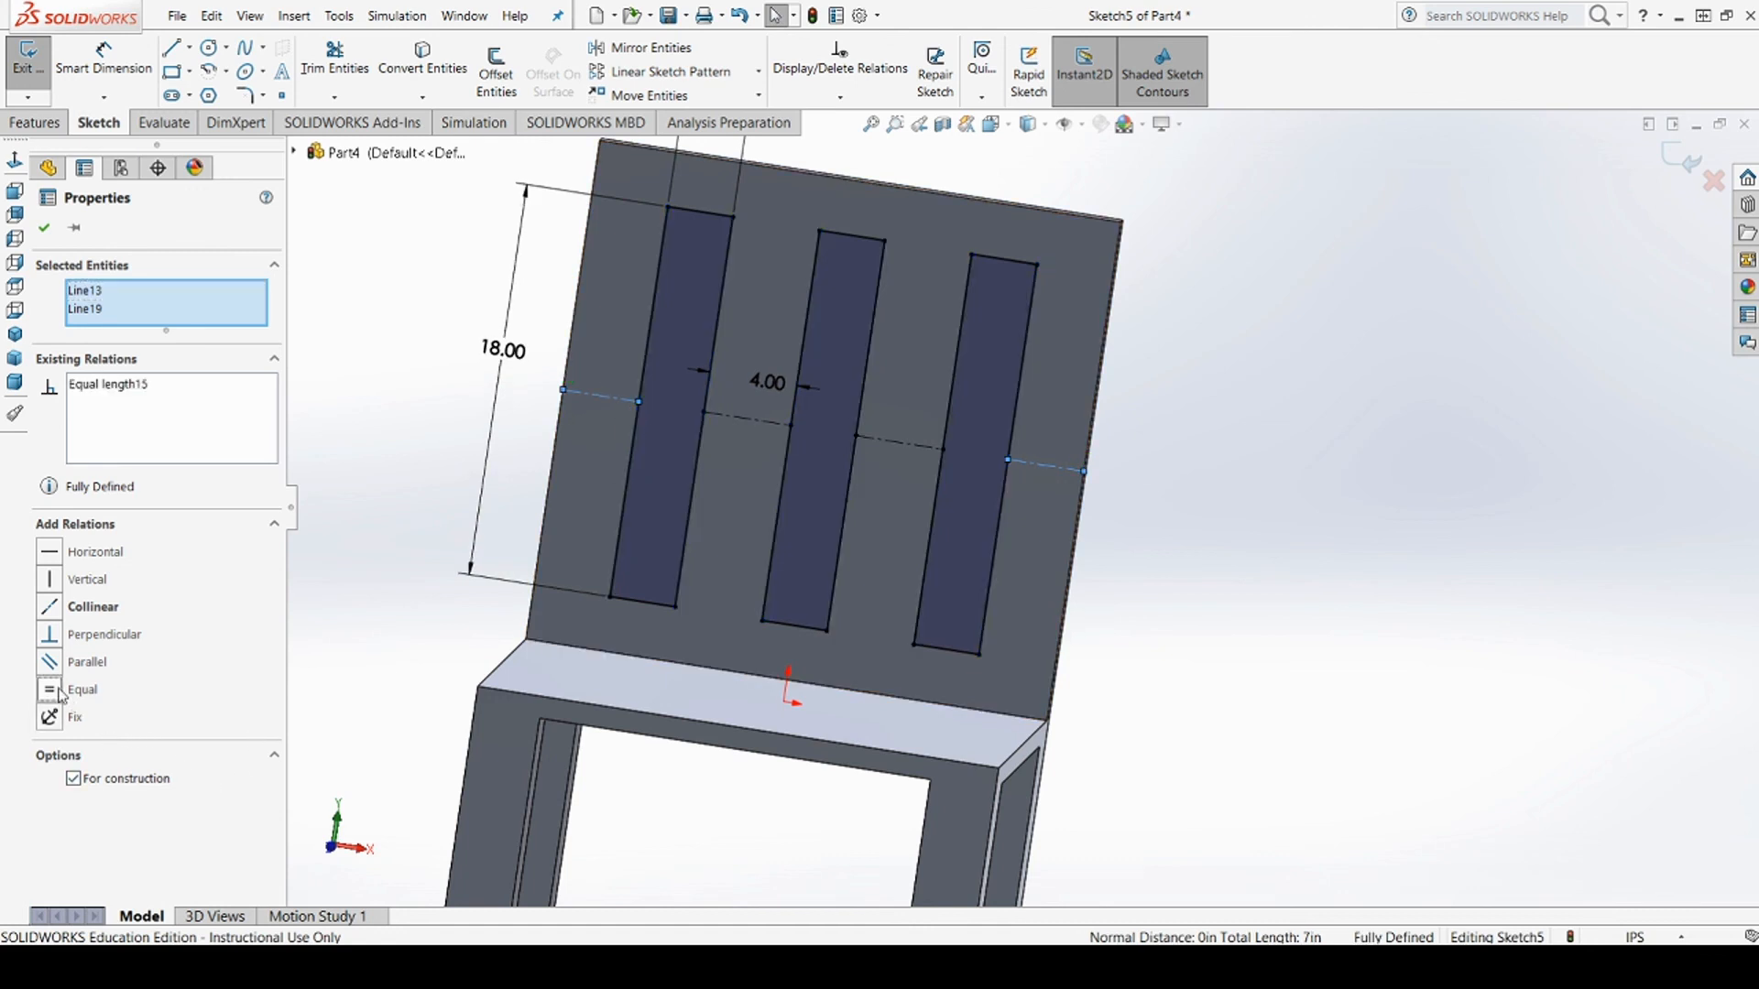
{"action": "left_click", "coordinate": [1251, 677]}
{"action": "mouse_move", "coordinate": [1247, 670]}
{"action": "middle_mouse_down"}
{"action": "mouse_move", "coordinate": [1174, 487]}
{"action": "mouse_move", "coordinate": [1249, 593]}
{"action": "mouse_move", "coordinate": [1241, 711]}
{"action": "mouse_move", "coordinate": [1268, 629]}
{"action": "mouse_move", "coordinate": [1261, 675]}
{"action": "middle_mouse_up"}
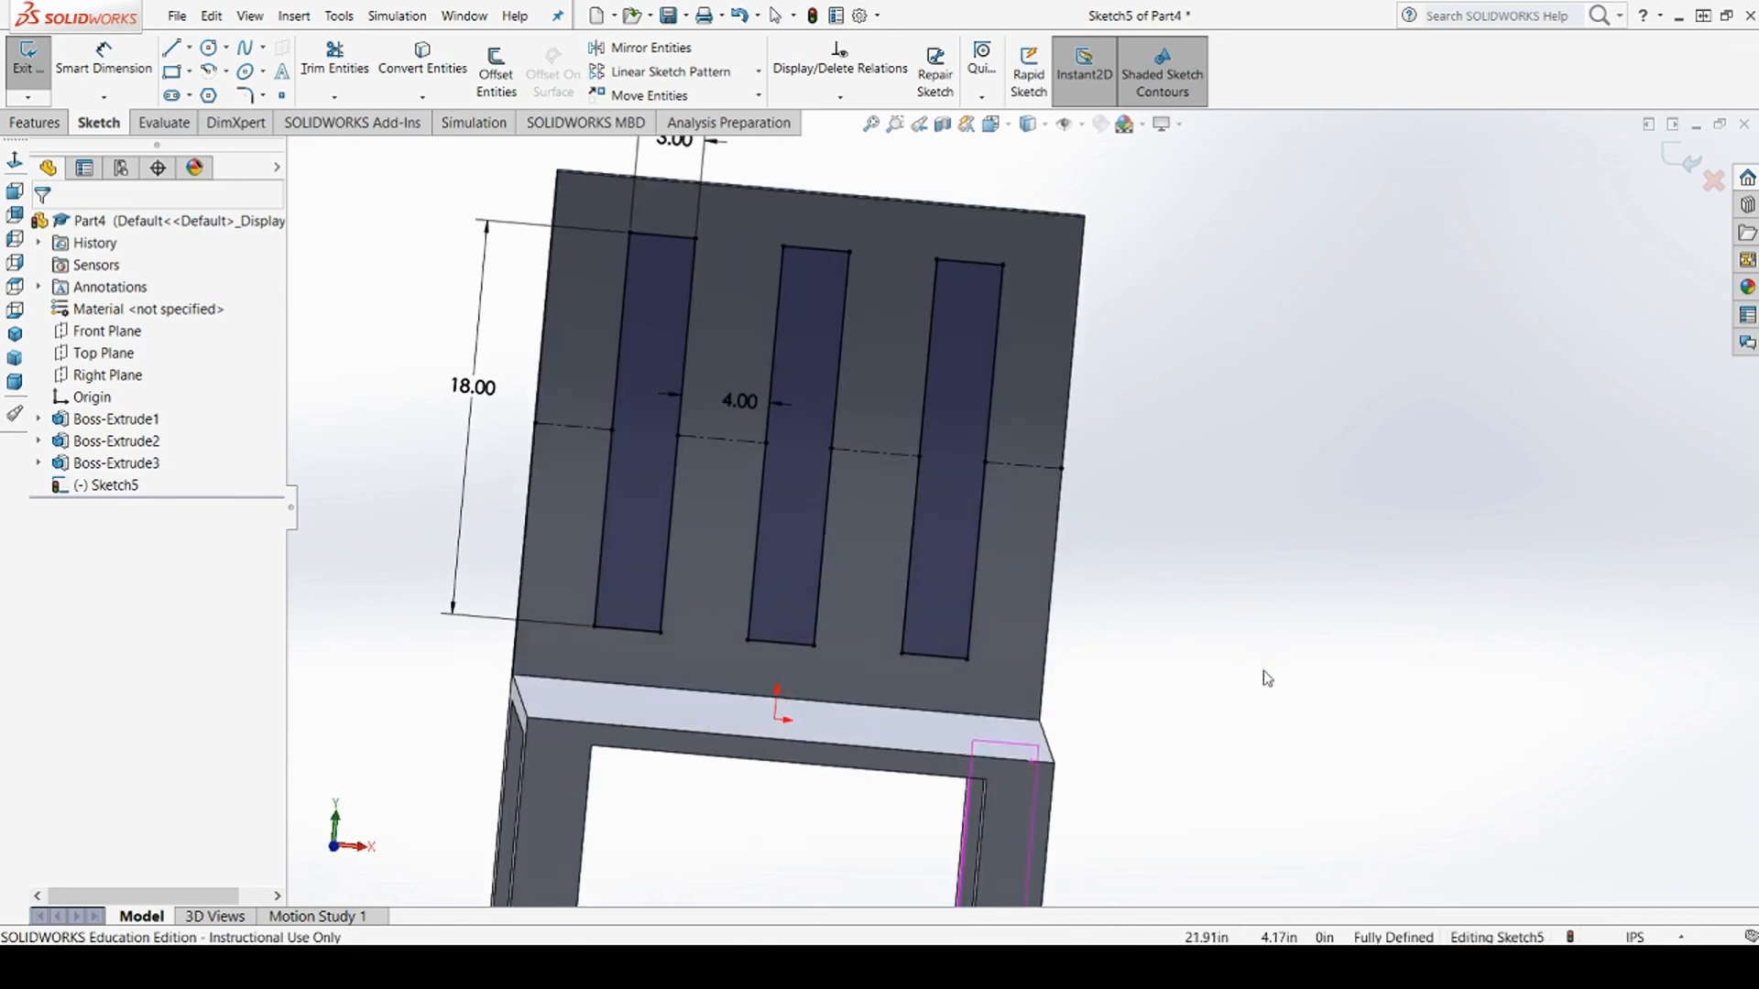
{"action": "left_click", "coordinate": [34, 123]}
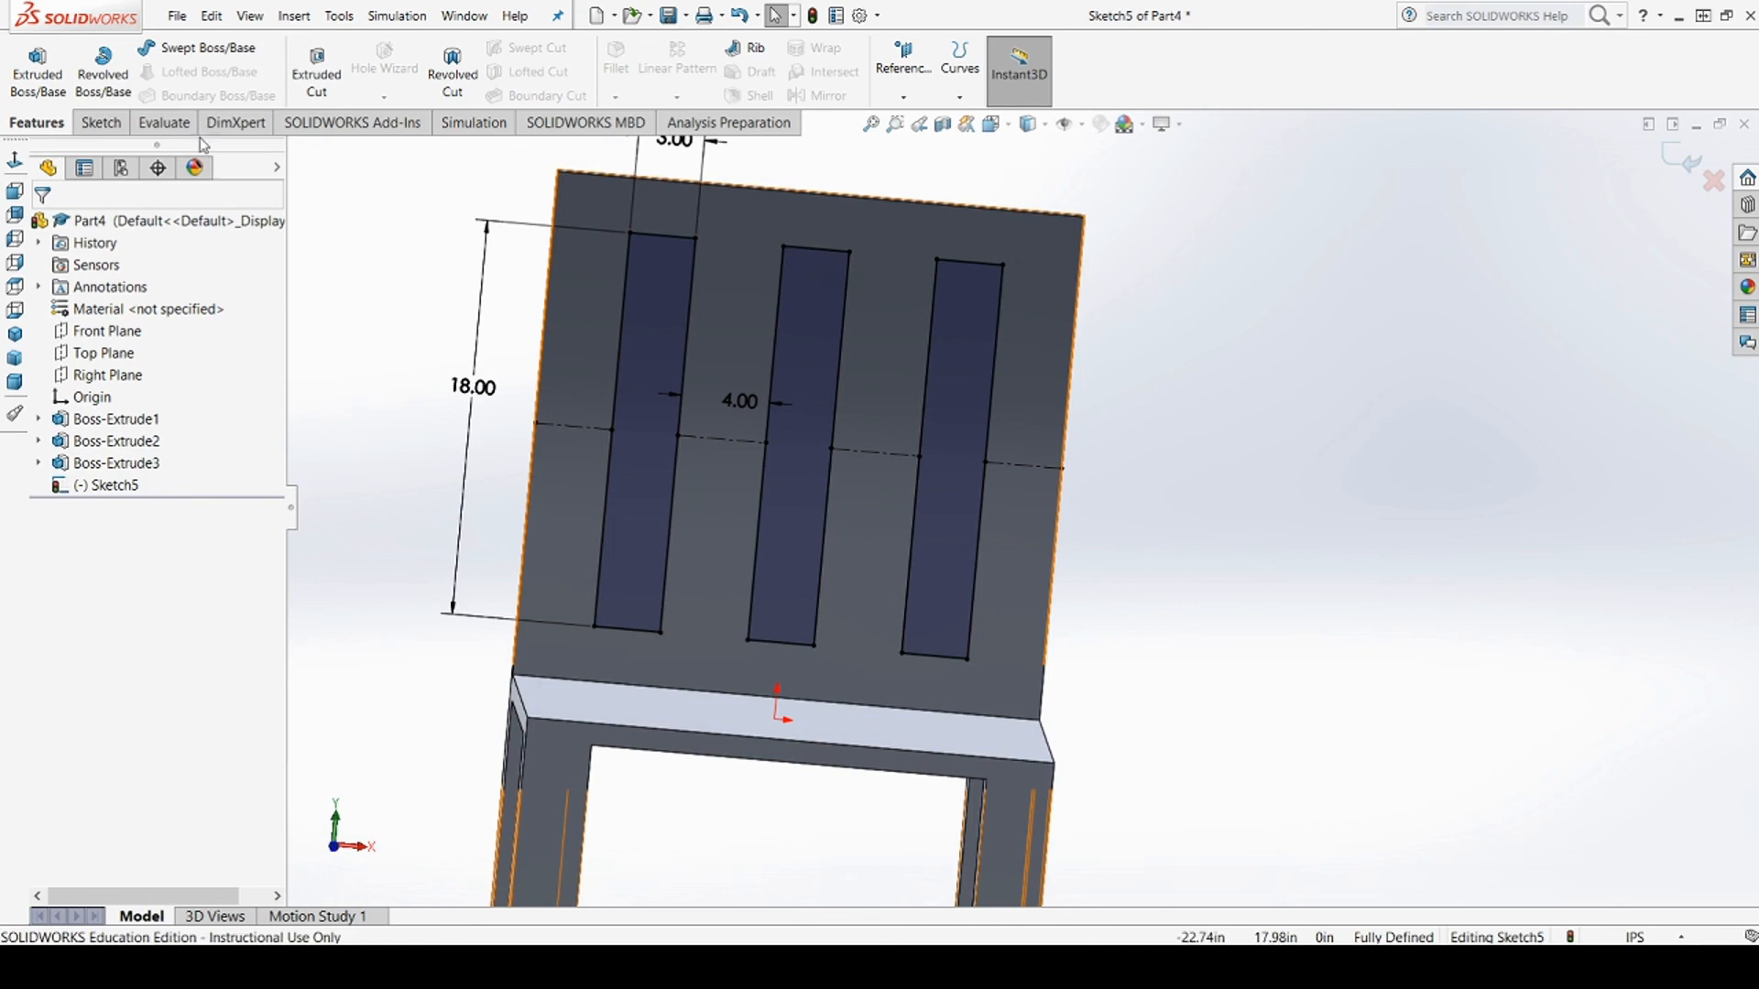
Cut the three rectangles through the backrest with an Extruded Cut using the Through All end condition
{"action": "left_click", "coordinate": [323, 82]}
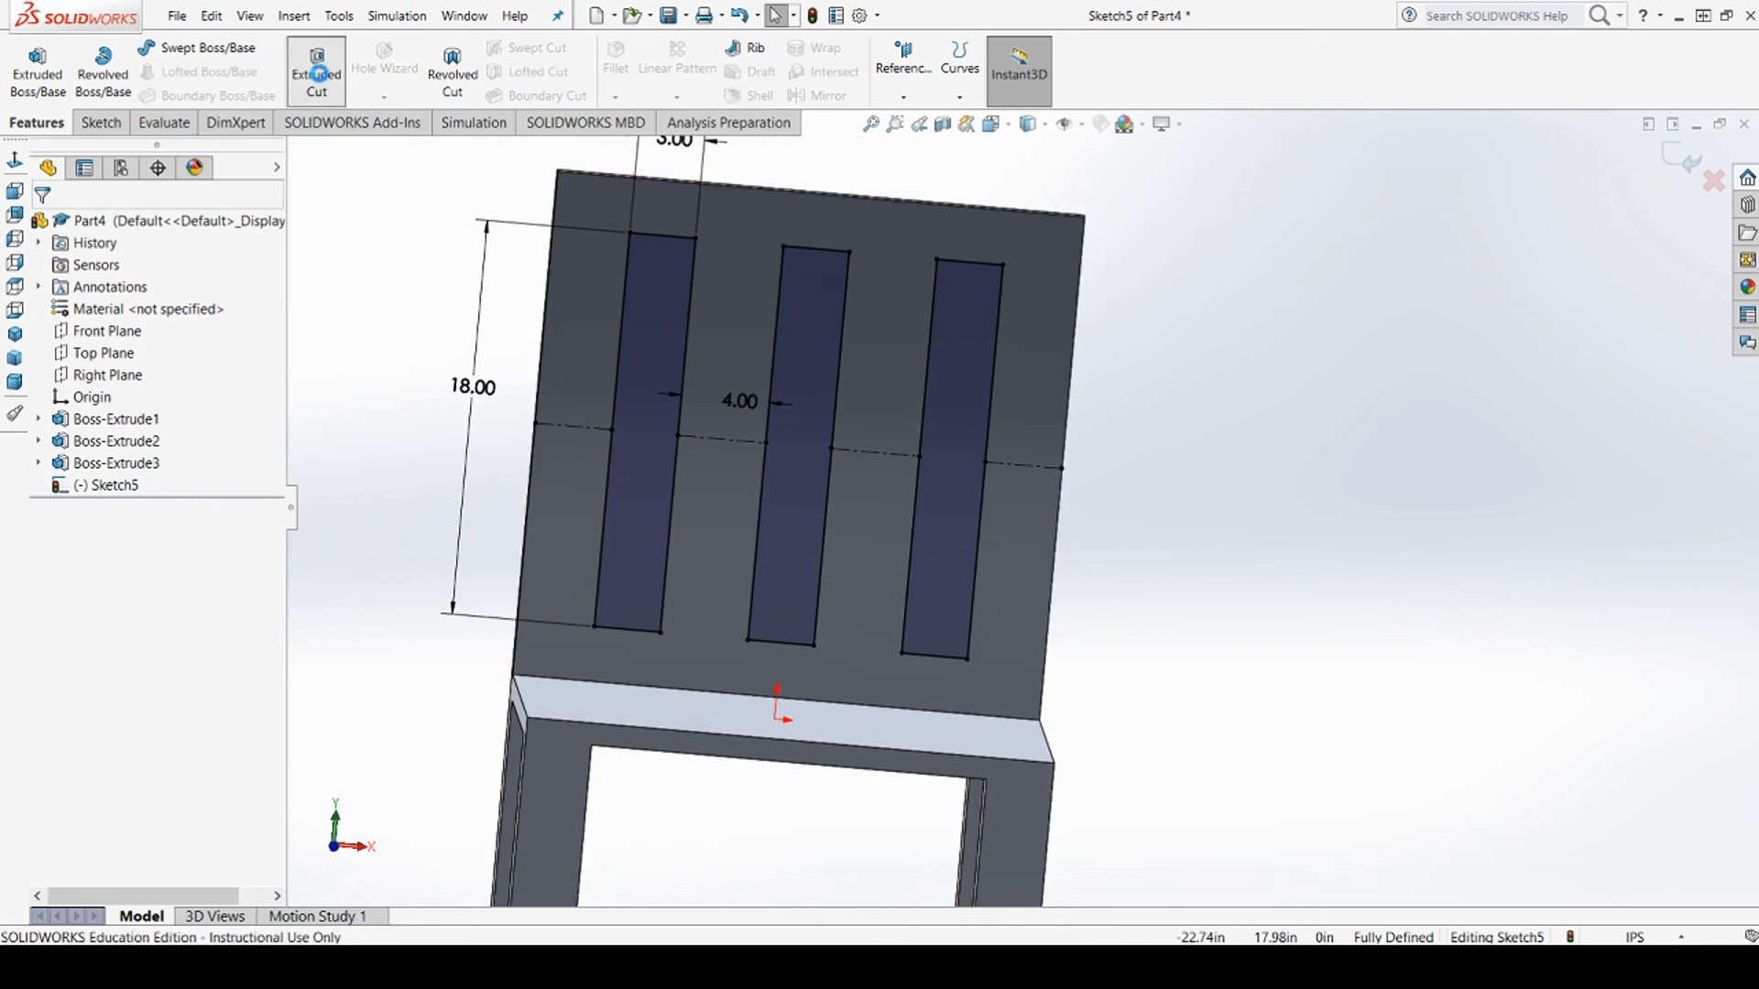
{"action": "mouse_move", "coordinate": [1288, 518]}
{"action": "middle_mouse_down"}
{"action": "mouse_move", "coordinate": [1135, 503]}
{"action": "mouse_move", "coordinate": [1115, 540]}
{"action": "mouse_move", "coordinate": [1090, 536]}
{"action": "middle_mouse_up"}
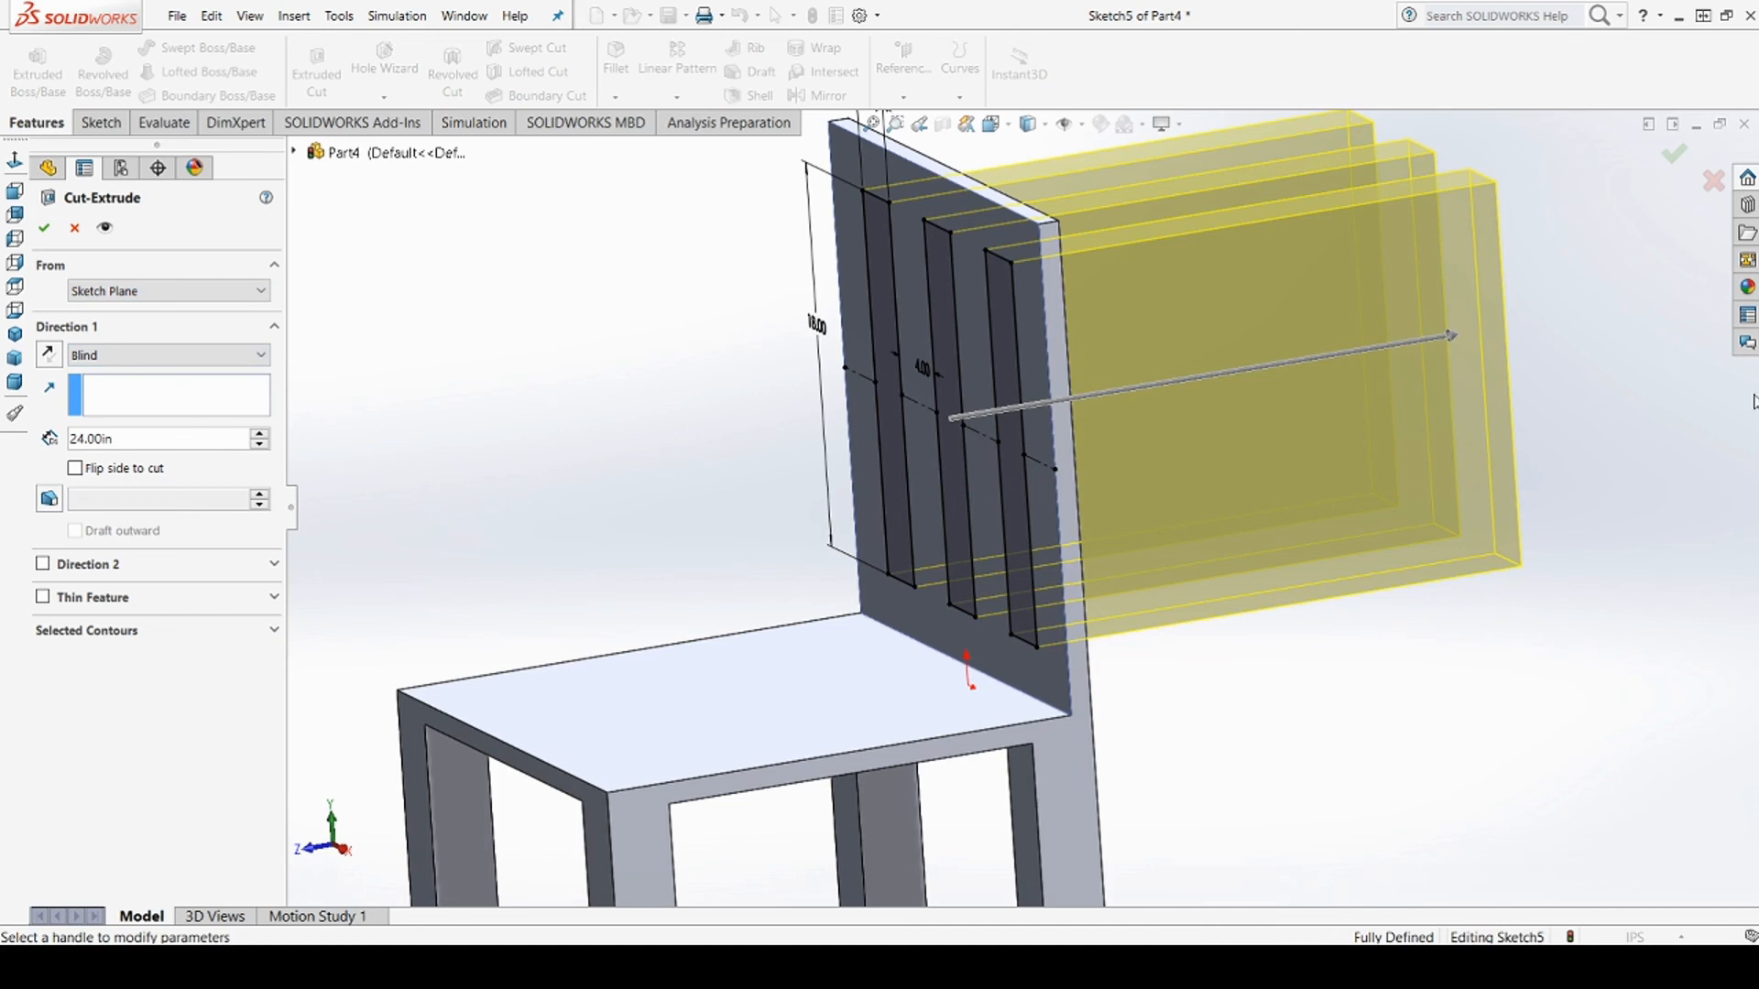
{"action": "left_click", "coordinate": [55, 364]}
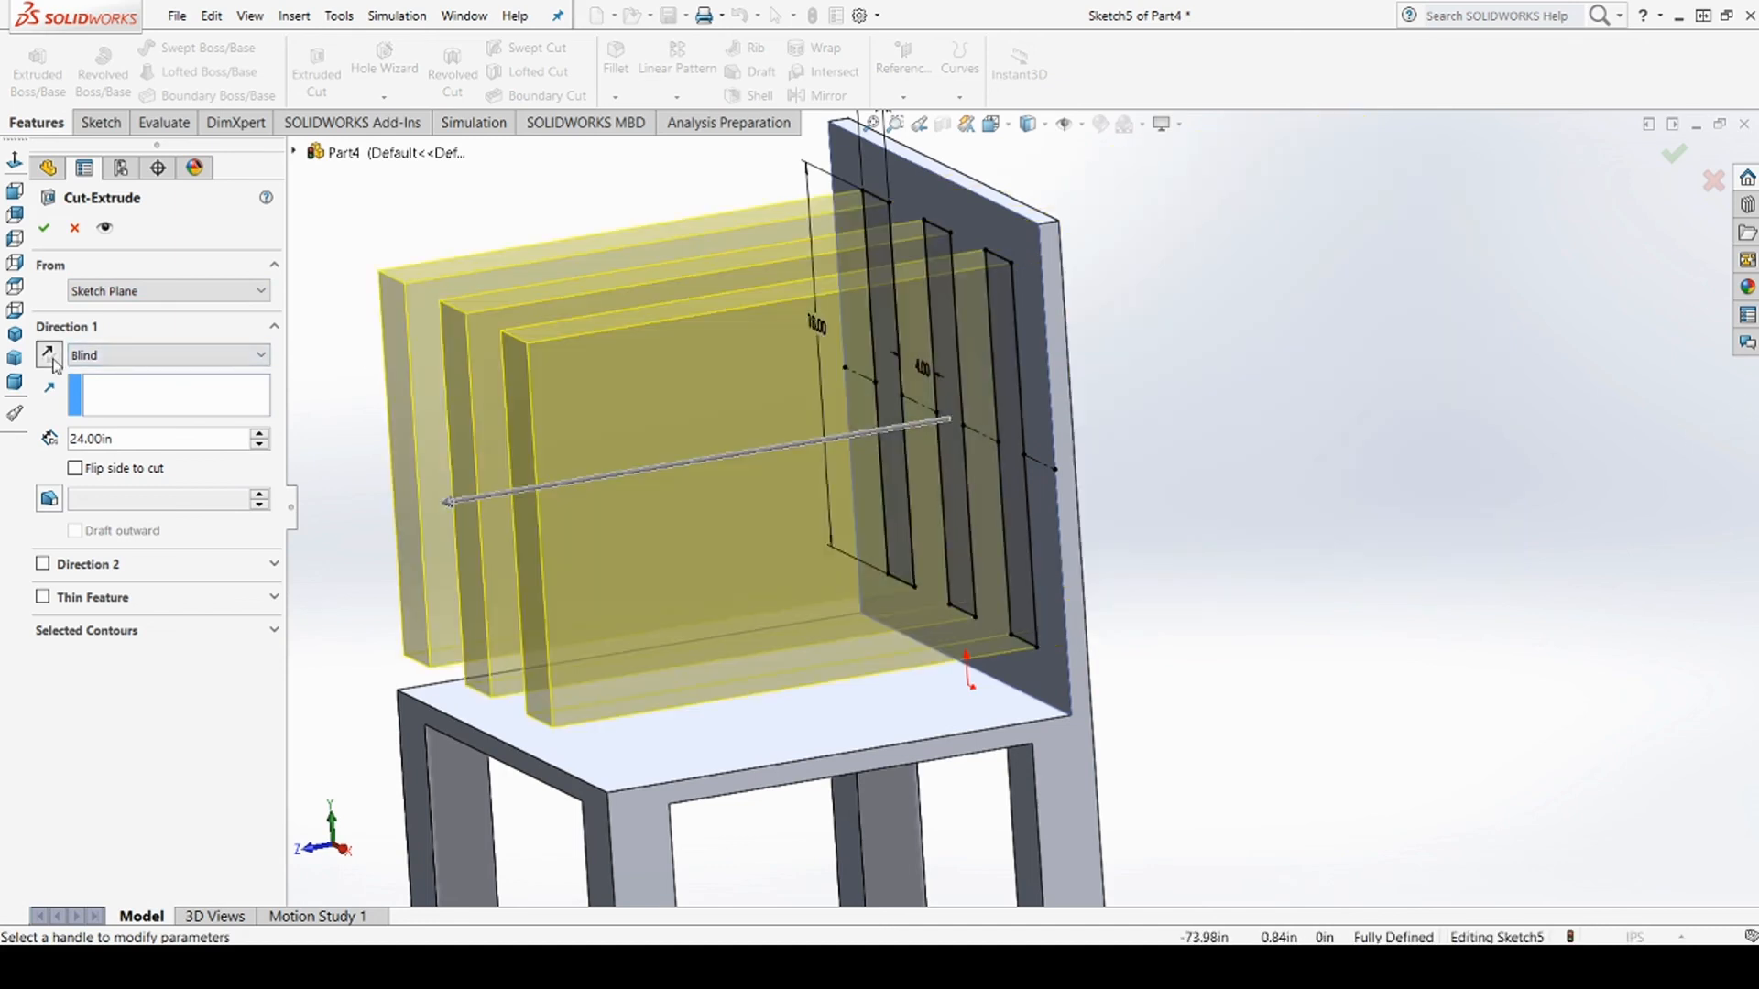
{"action": "left_click", "coordinate": [55, 364]}
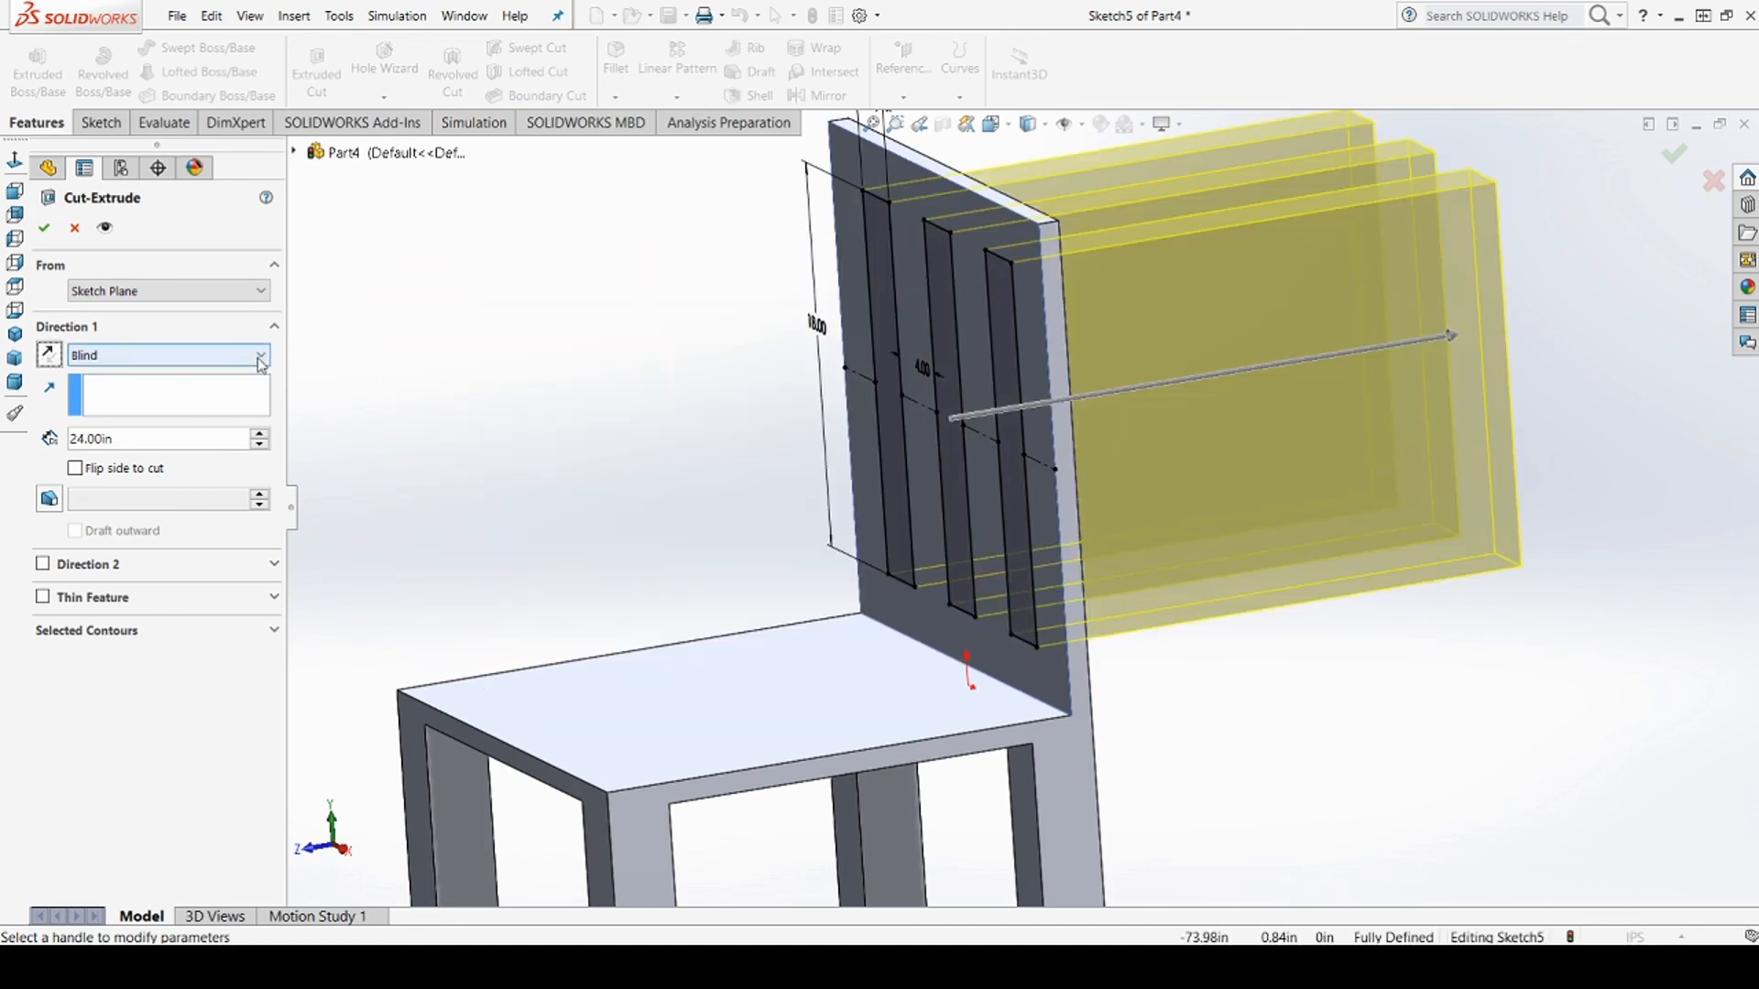
{"action": "left_click", "coordinate": [224, 392]}
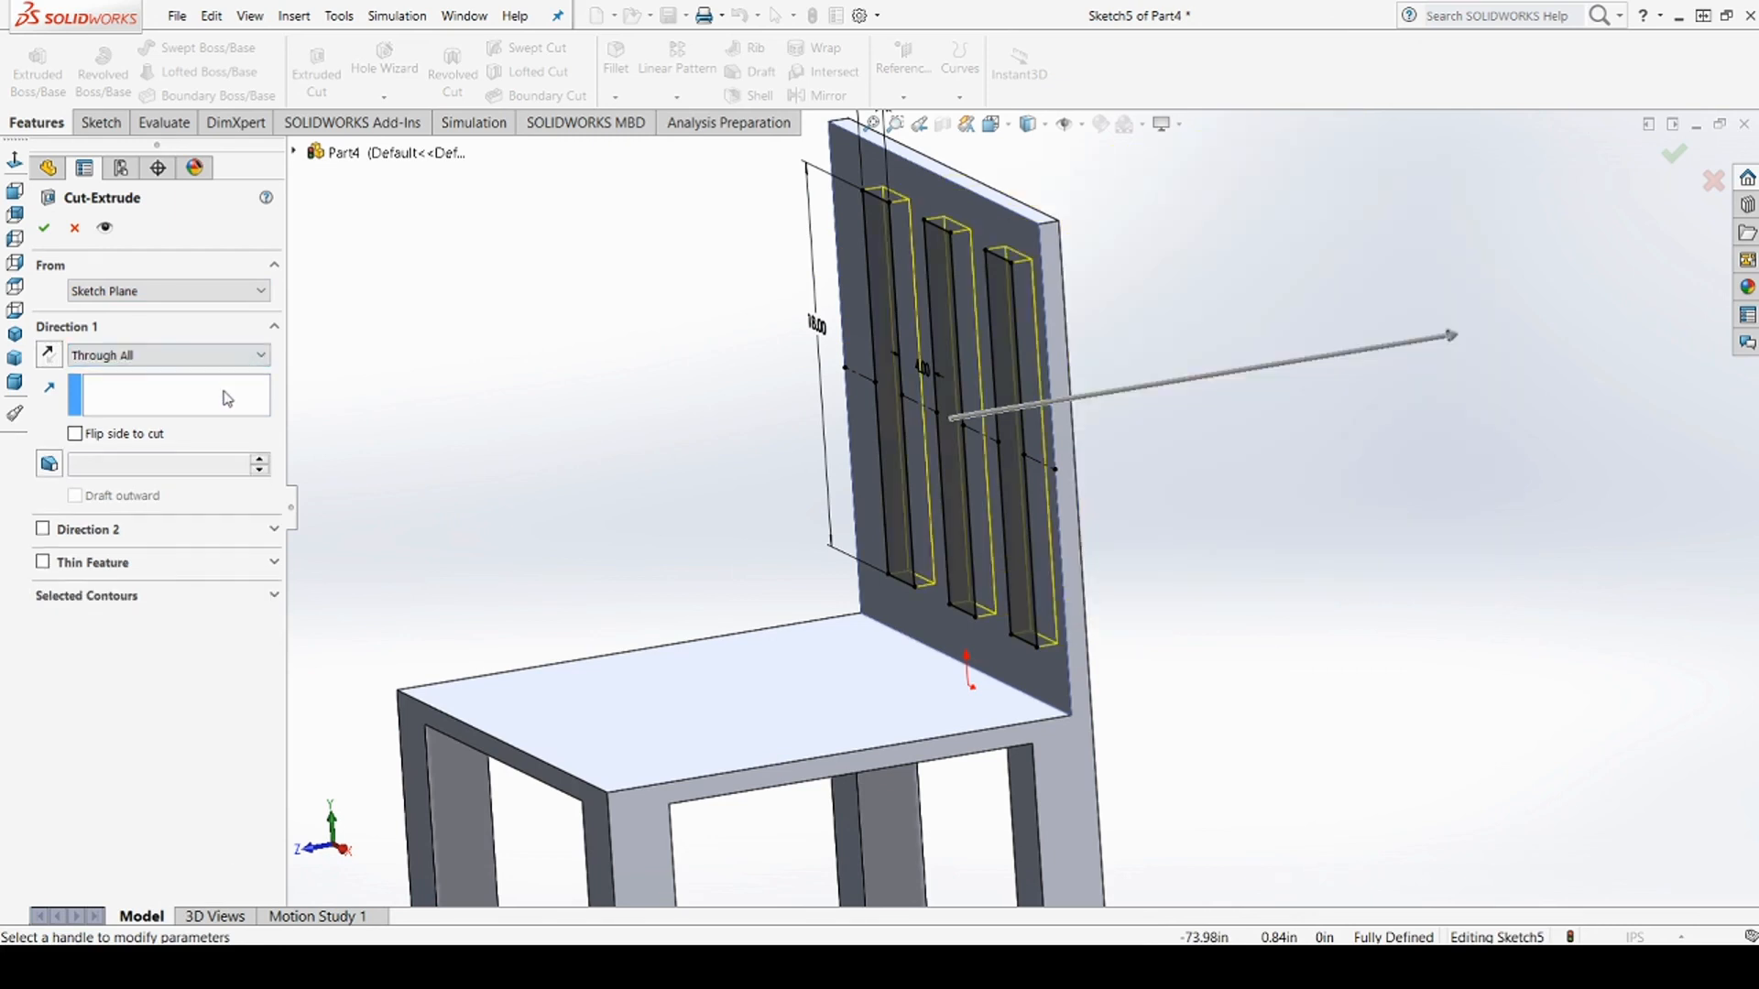
{"action": "middle_click_drag", "start_coordinate": [1524, 533], "coordinate": [1478, 515]}
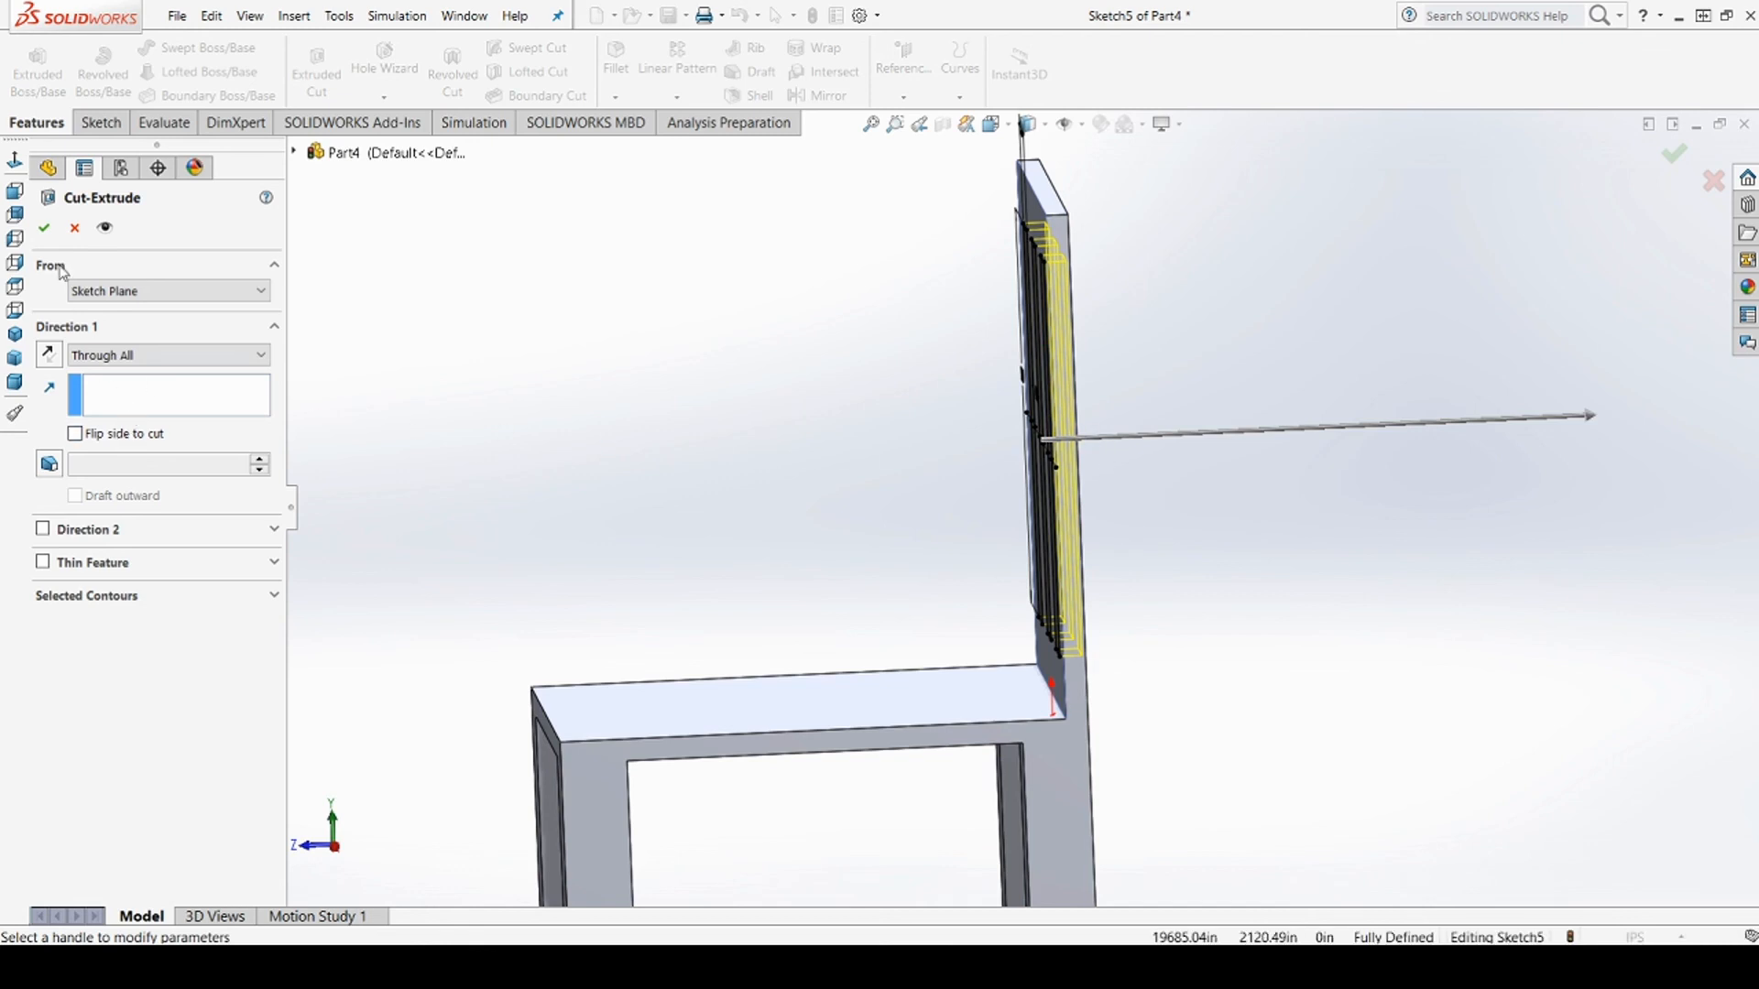
{"action": "left_click", "coordinate": [48, 236]}
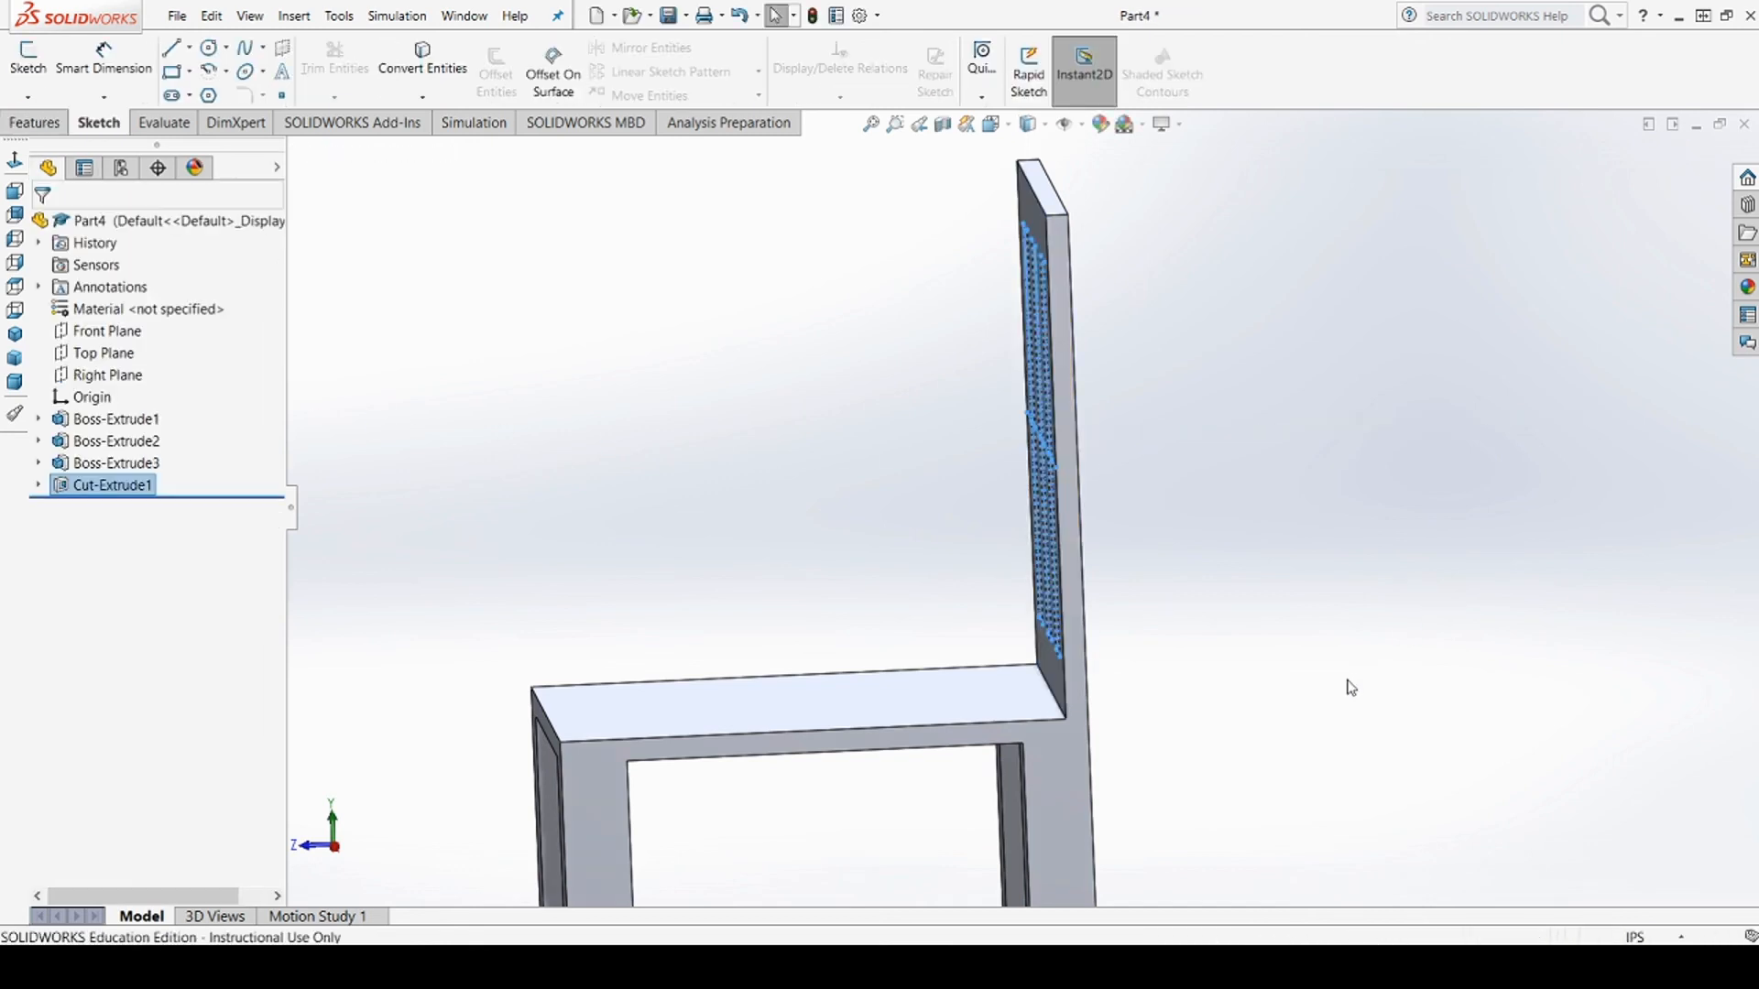
Examine the whole chair from the front and at an angle, including the backrest slots, seat and legs
{"action": "middle_click_drag", "start_coordinate": [1241, 768], "coordinate": [1386, 672]}
{"action": "scroll", "coordinate": [1088, 706], "scroll_direction": "up", "scroll_amount": 4}
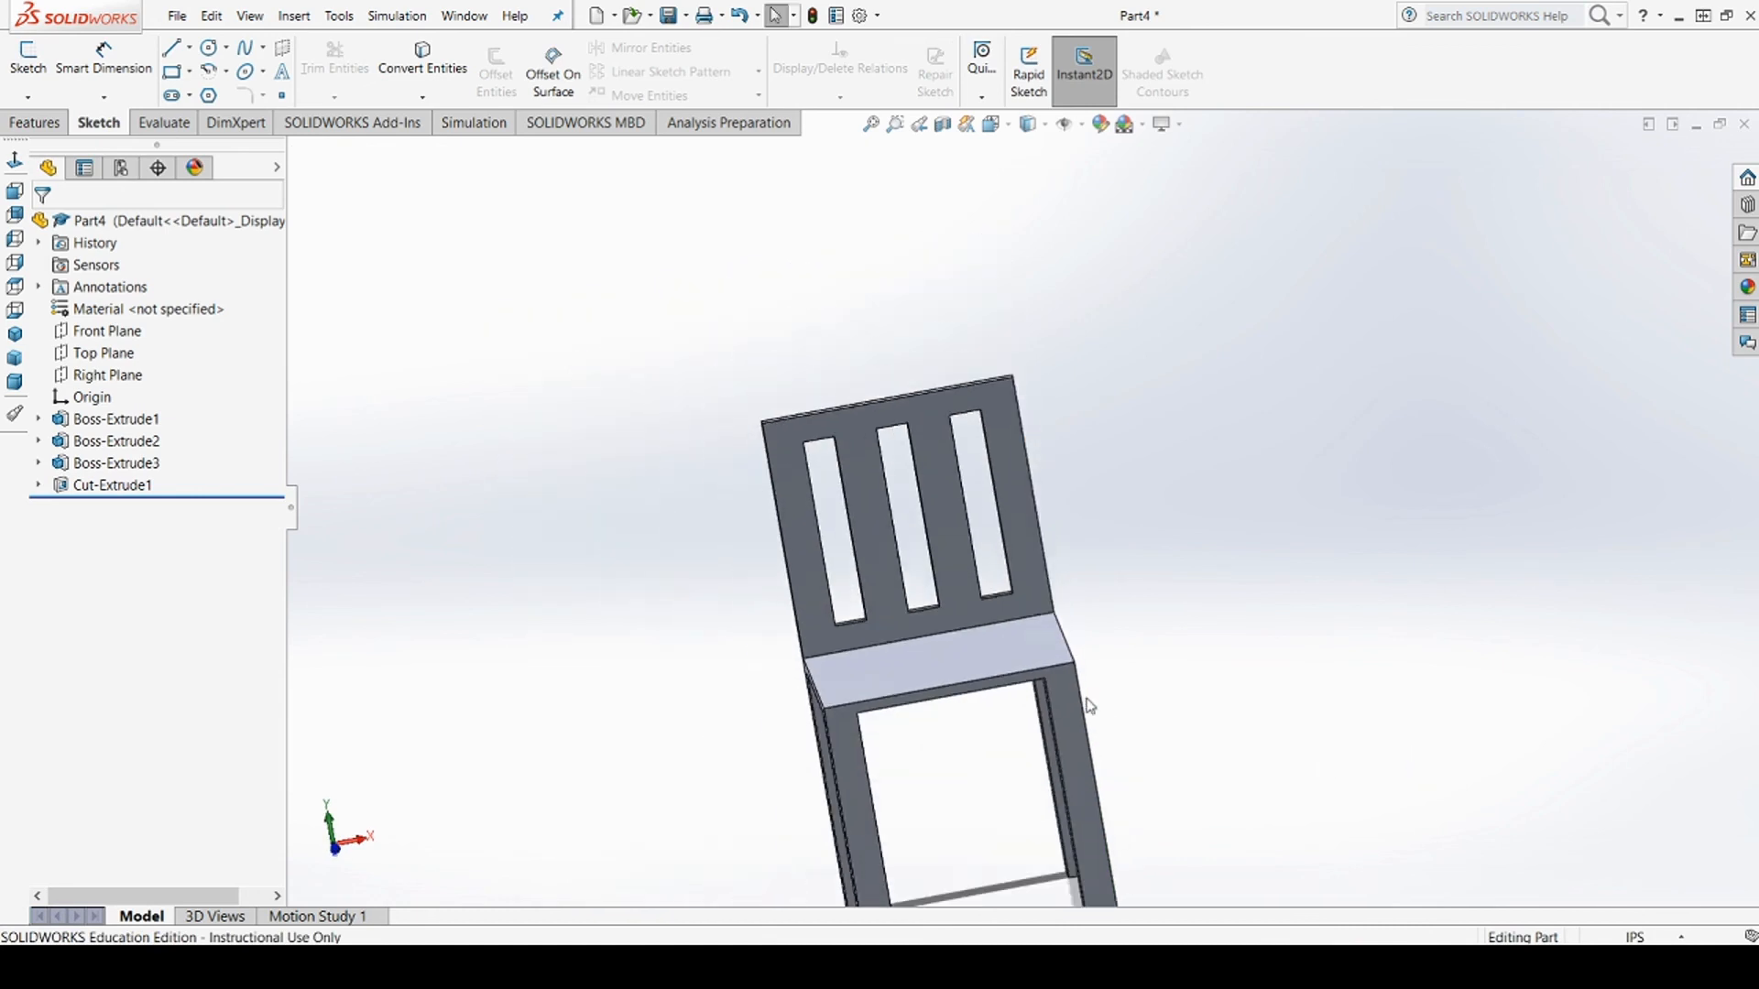
{"action": "scroll", "coordinate": [1088, 706], "scroll_direction": "down", "scroll_amount": 2}
{"action": "scroll", "coordinate": [1088, 707], "scroll_direction": "up", "scroll_amount": 3}
{"action": "middle_click_drag", "start_coordinate": [883, 826], "coordinate": [739, 550]}
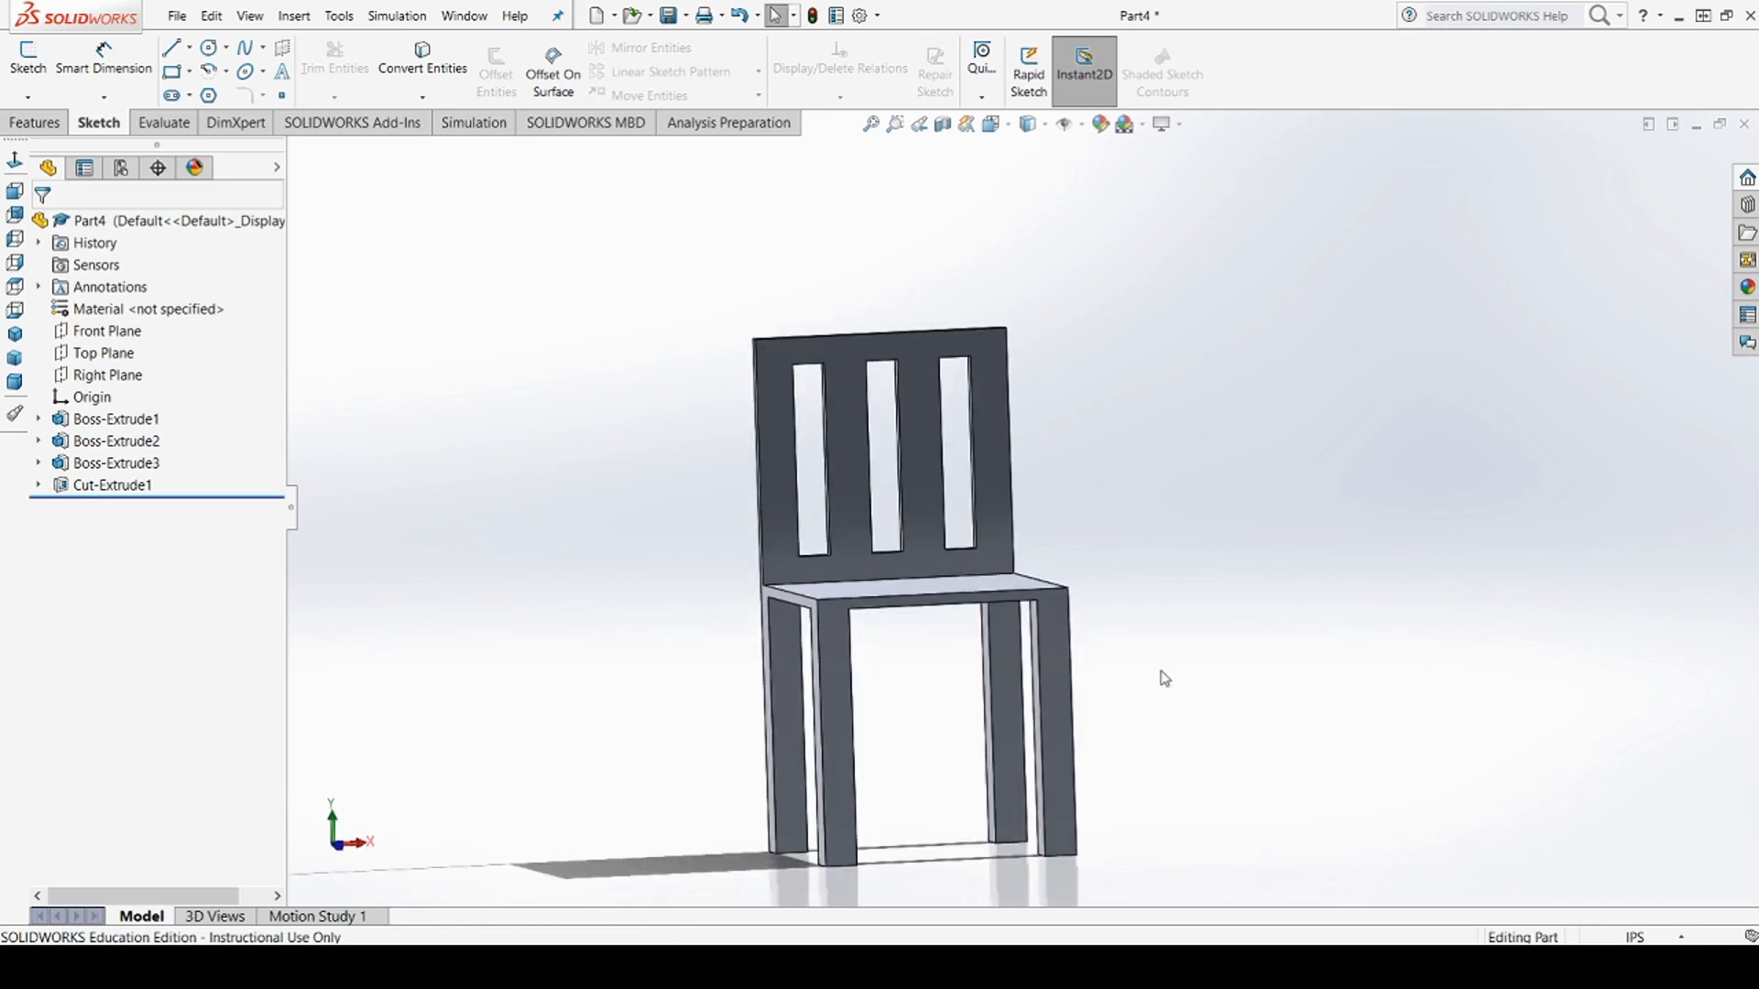
{"action": "scroll", "coordinate": [1163, 678], "scroll_direction": "up", "scroll_amount": 3}
{"action": "scroll", "coordinate": [1034, 640], "scroll_direction": "down", "scroll_amount": 5}
{"action": "scroll", "coordinate": [1008, 485], "scroll_direction": "up", "scroll_amount": 2}
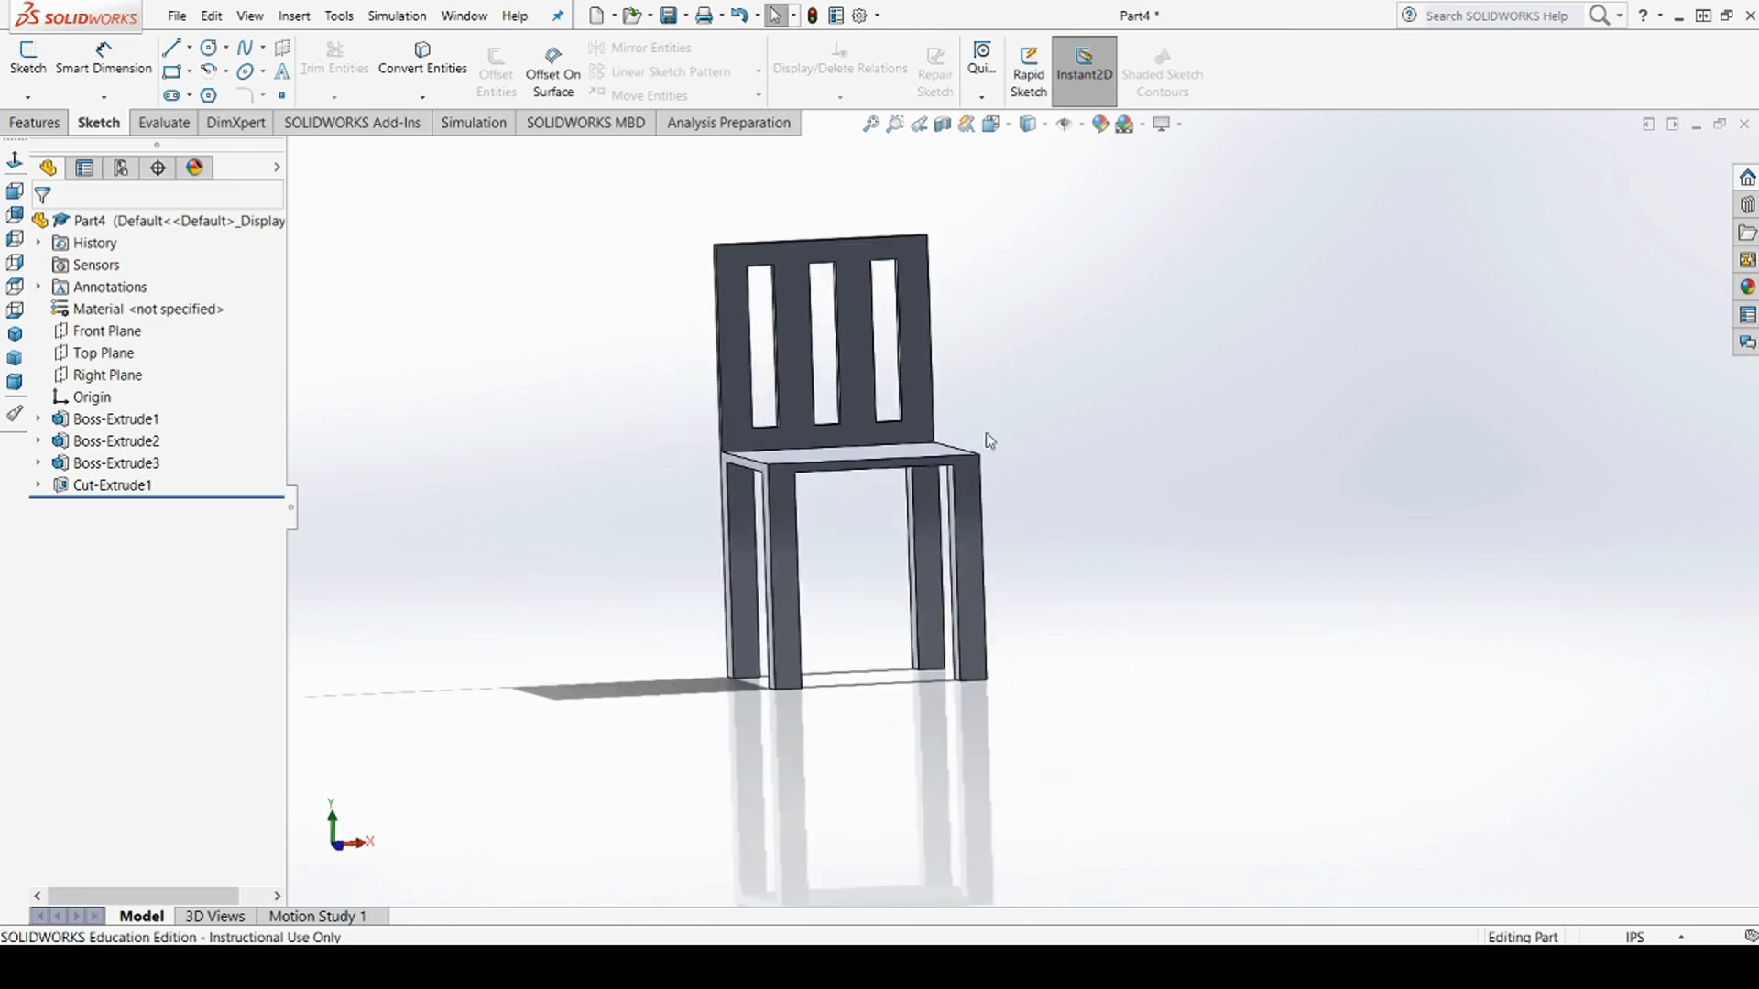
{"action": "scroll", "coordinate": [927, 275], "scroll_direction": "down", "scroll_amount": 2}
{"action": "middle_click_drag", "start_coordinate": [1137, 582], "coordinate": [1026, 682]}
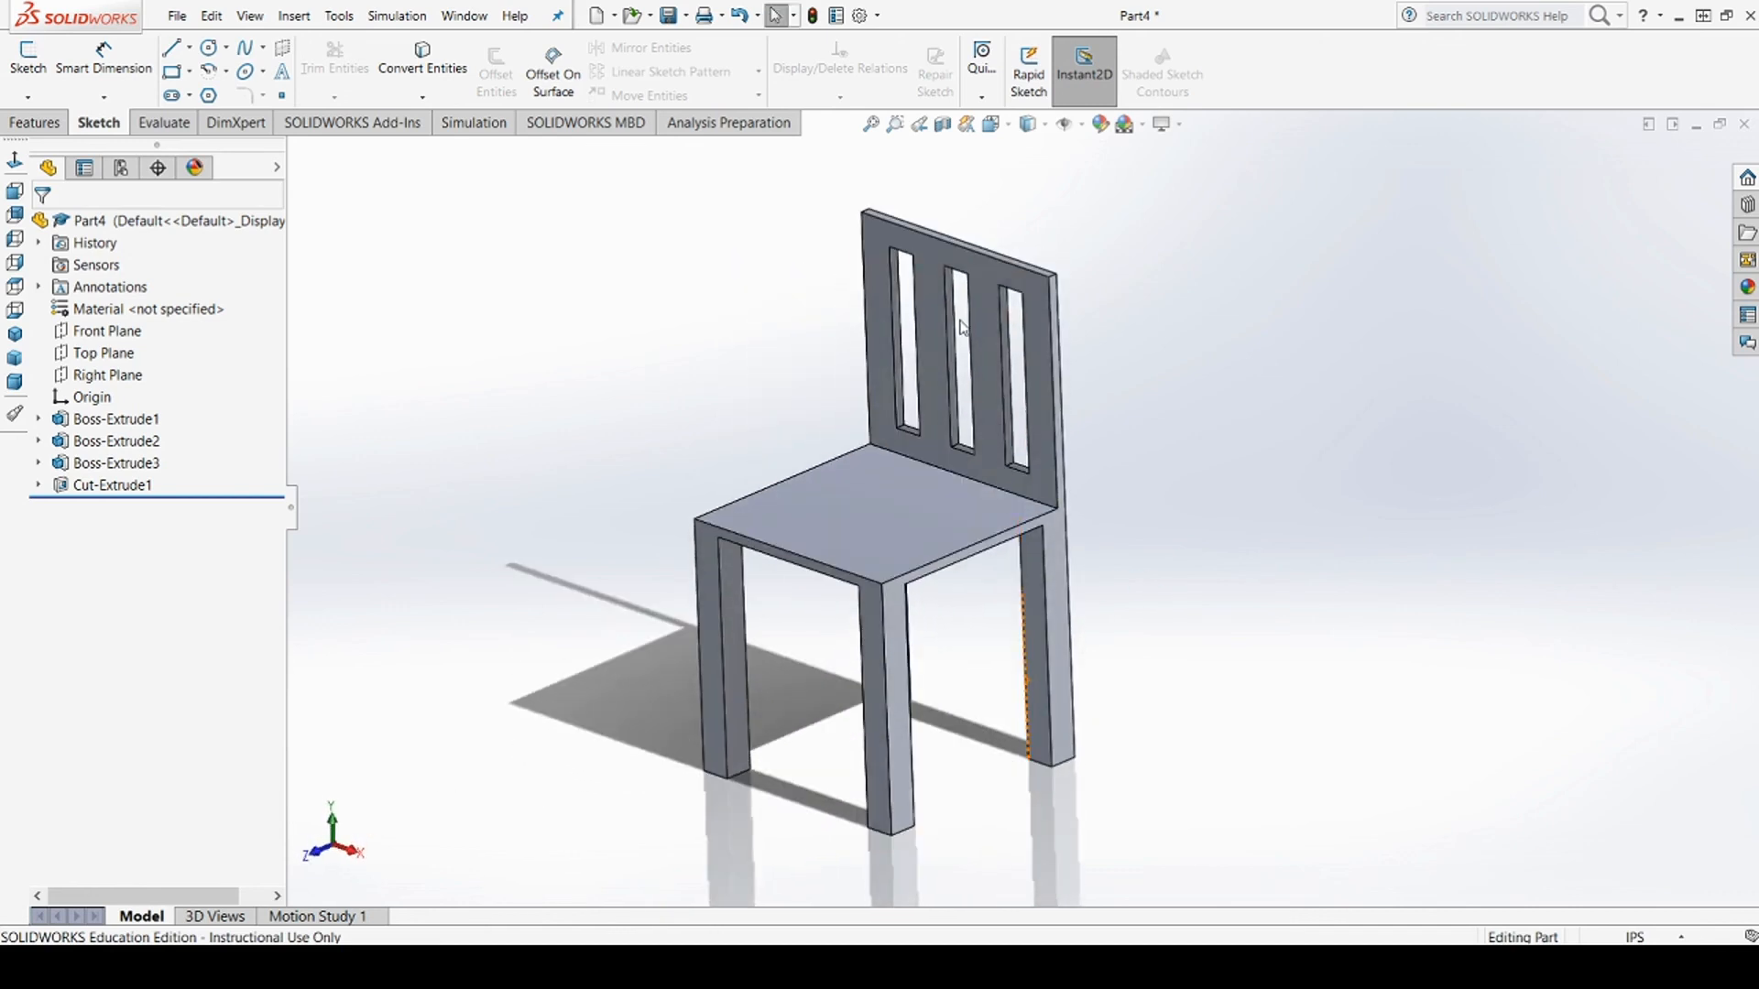